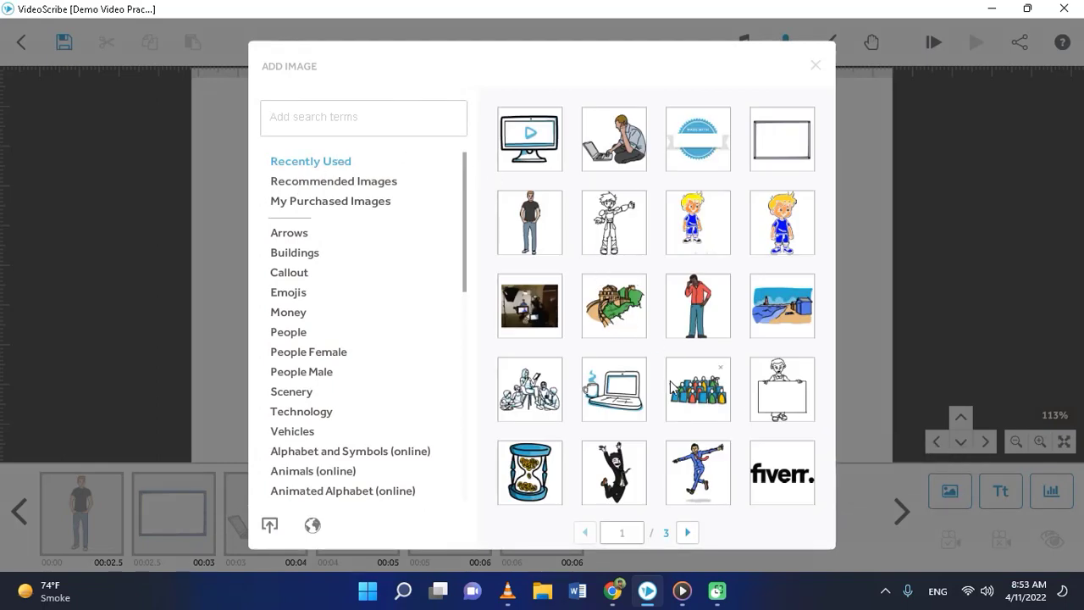
Insert the recently used image of the person sitting cross-legged with a tablet from the last page of the image library
scroll(661, 373, "down", 1)
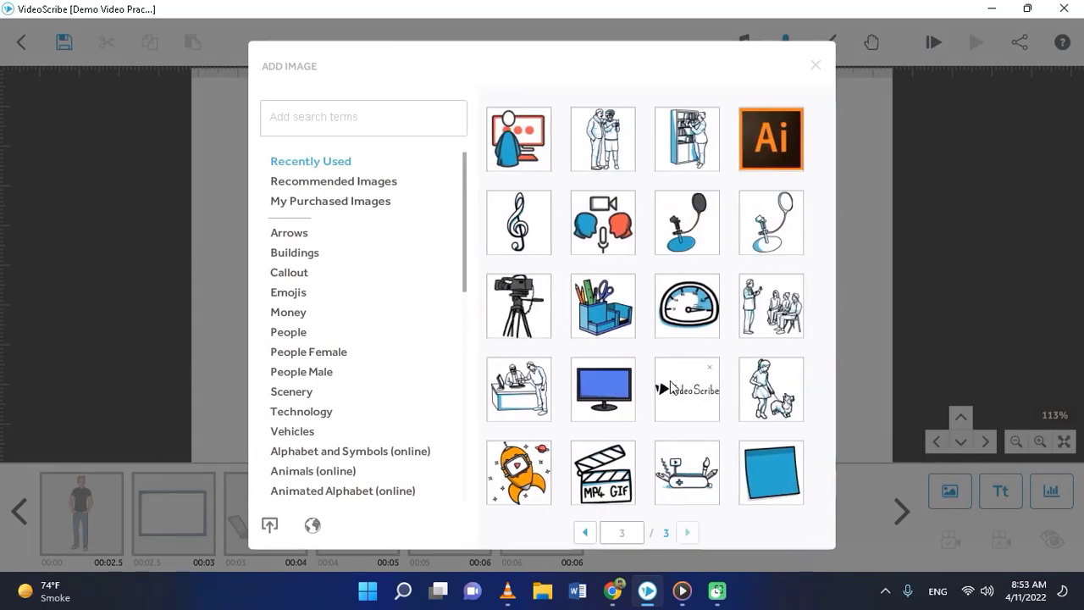
scroll(670, 384, "down", 1)
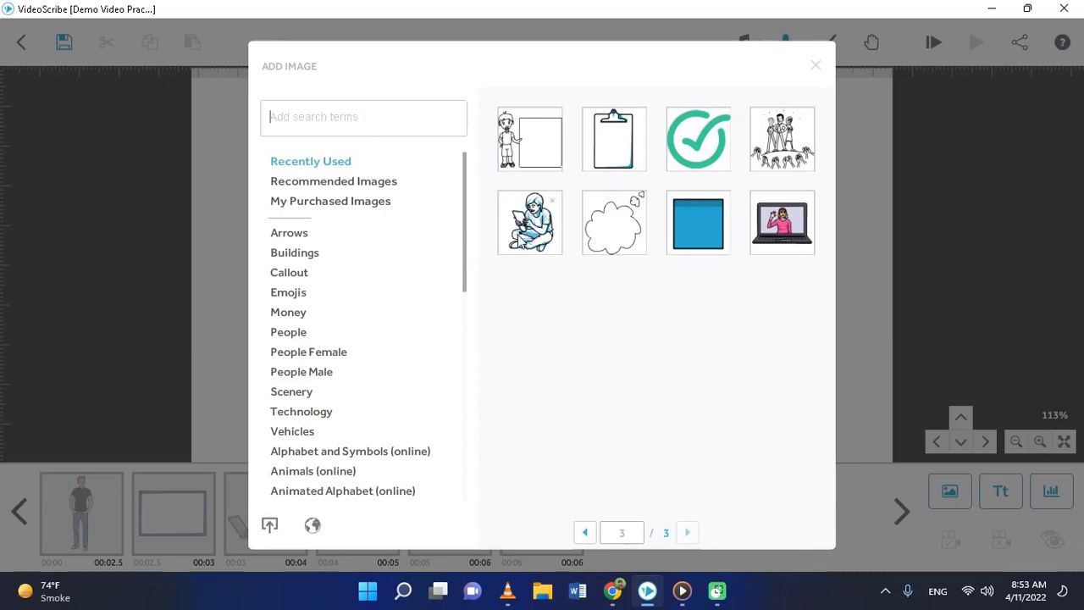
left_click(529, 222)
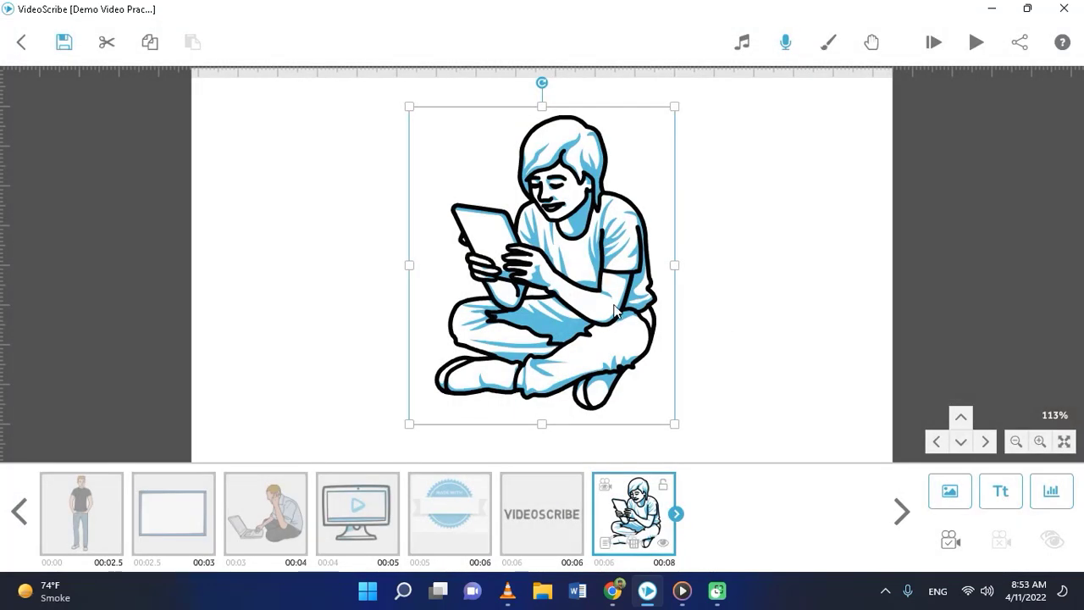
Shrink the seated person, place the image in the left half of the canvas and set the camera to the current position
left_click_drag(593, 301, 440, 315)
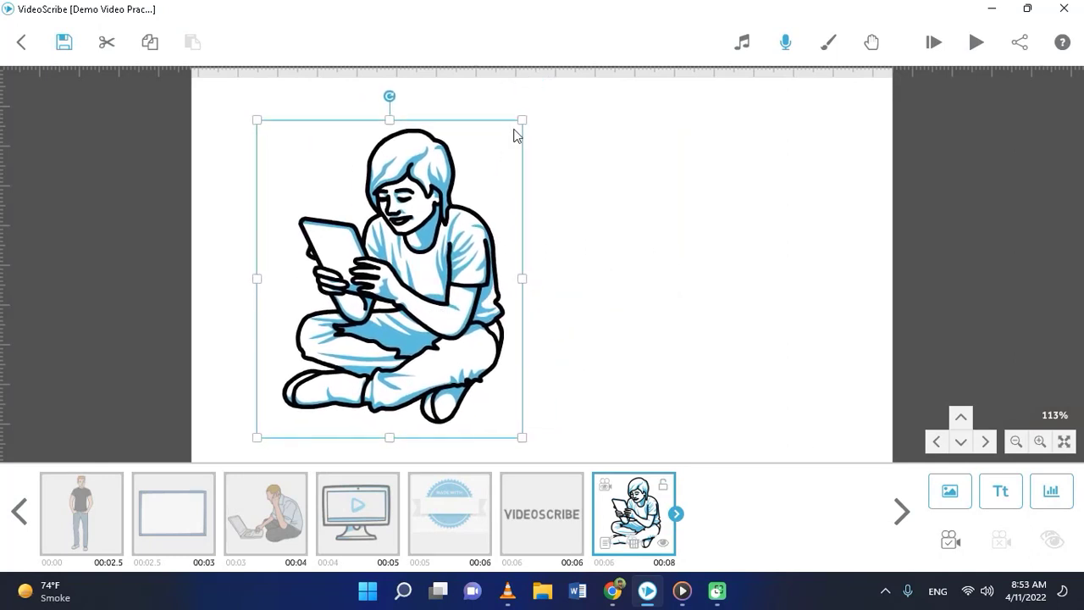
left_click_drag(524, 119, 494, 150)
left_click(437, 277)
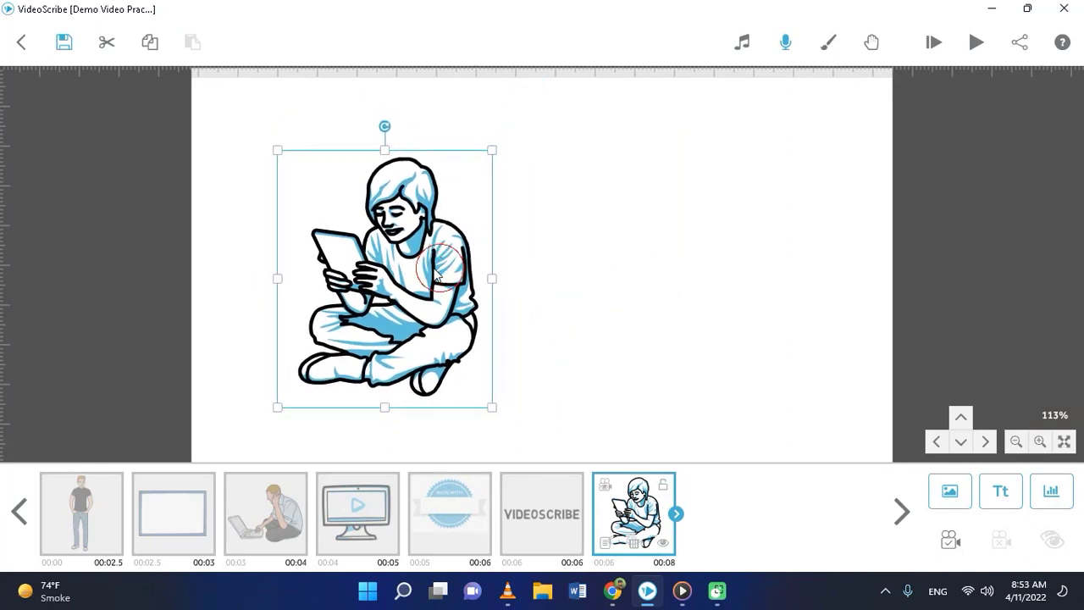
left_click_drag(436, 278, 434, 278)
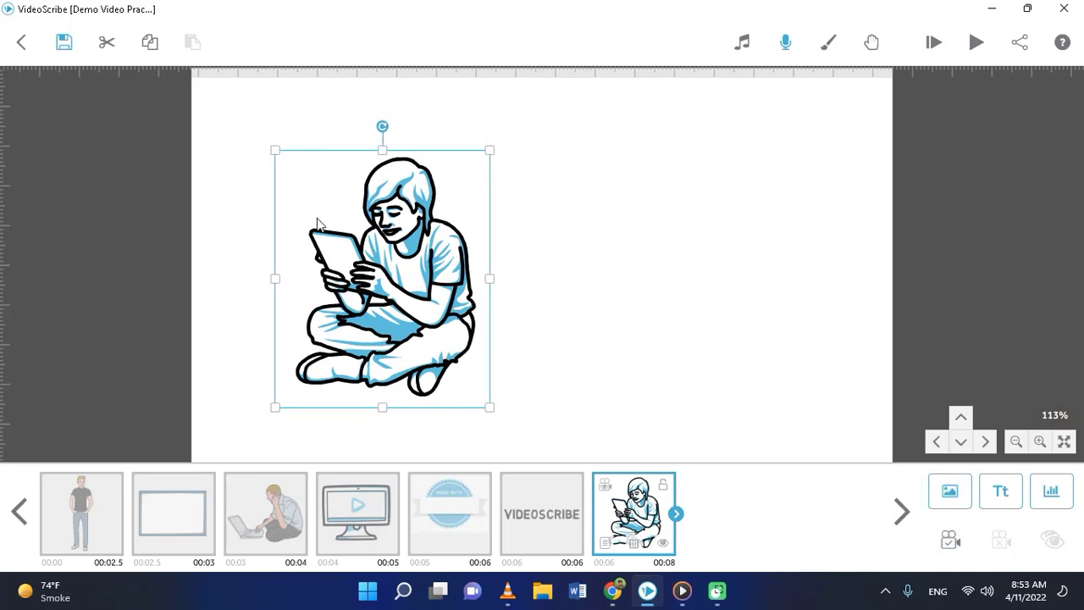
left_click_drag(433, 224, 427, 256)
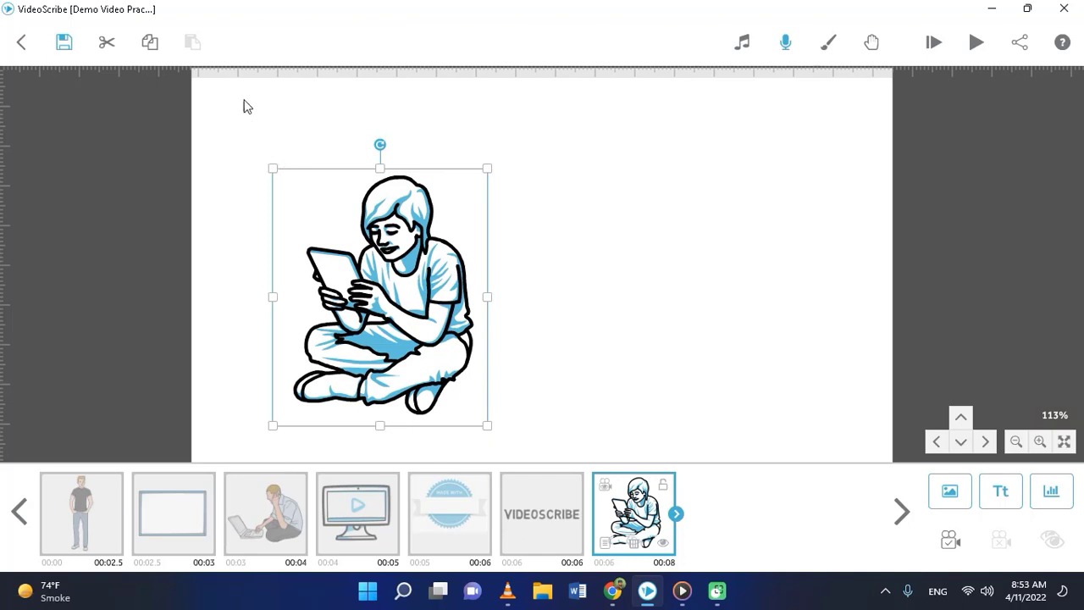
left_click(949, 538)
Search the image library for "cloud" and insert the outlined thought cloud with two small bubbles
left_click(942, 497)
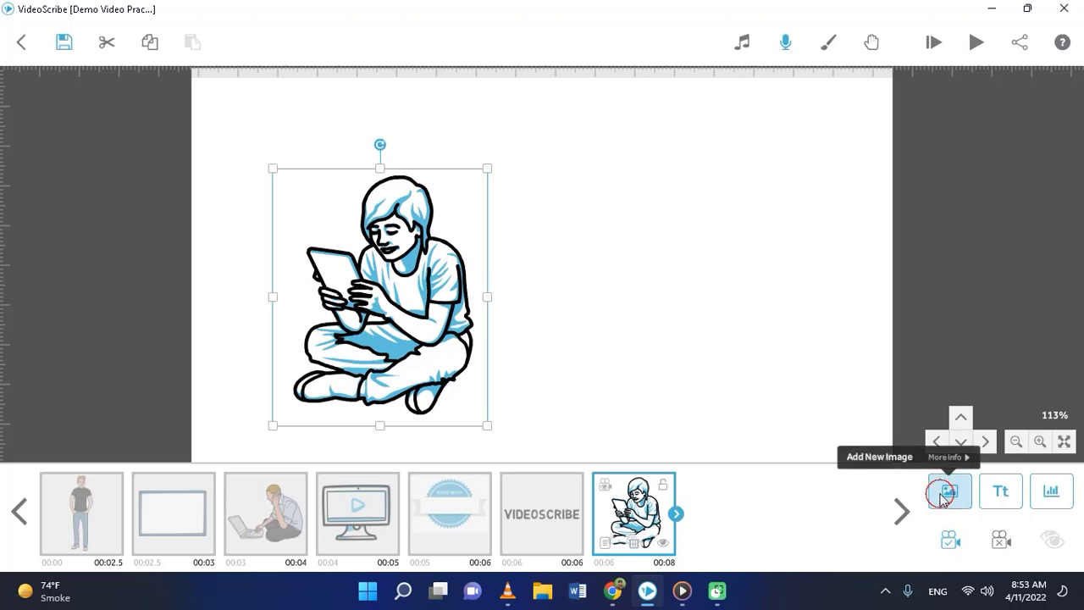
left_click(323, 126)
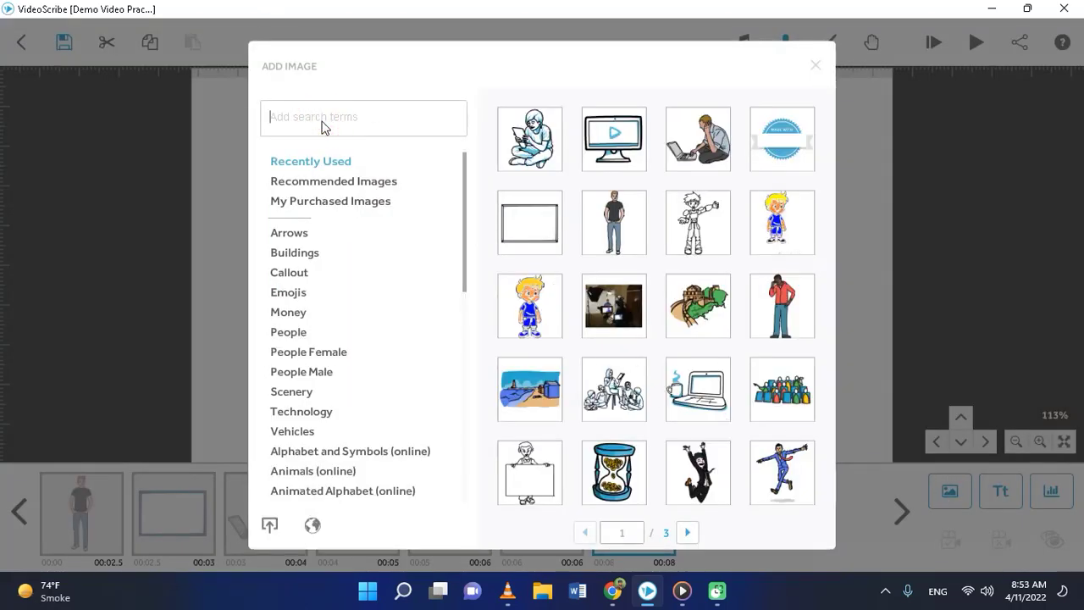
type("cloud")
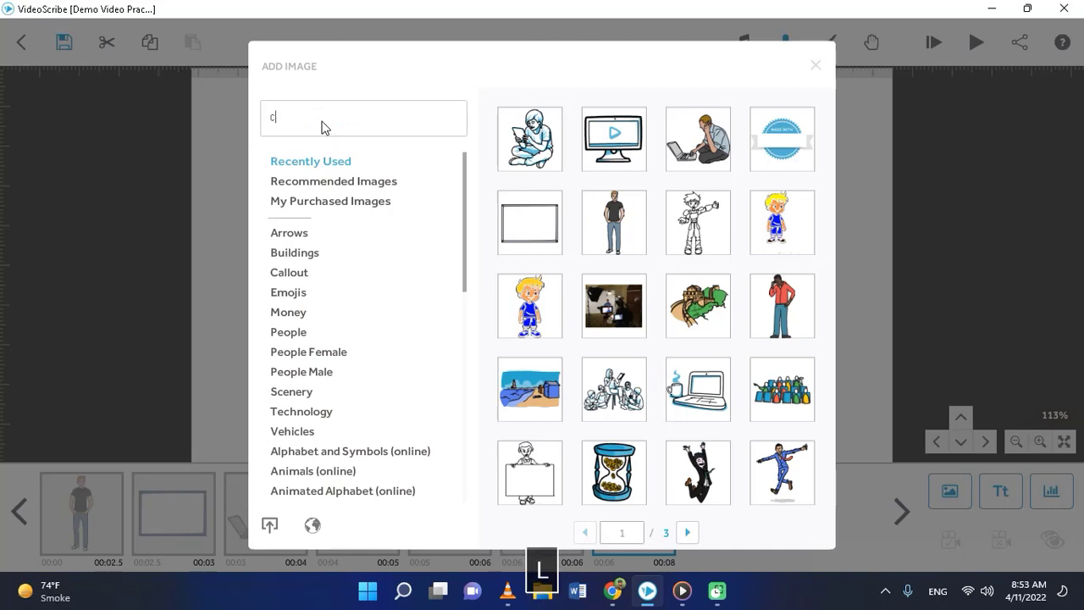
key("Return")
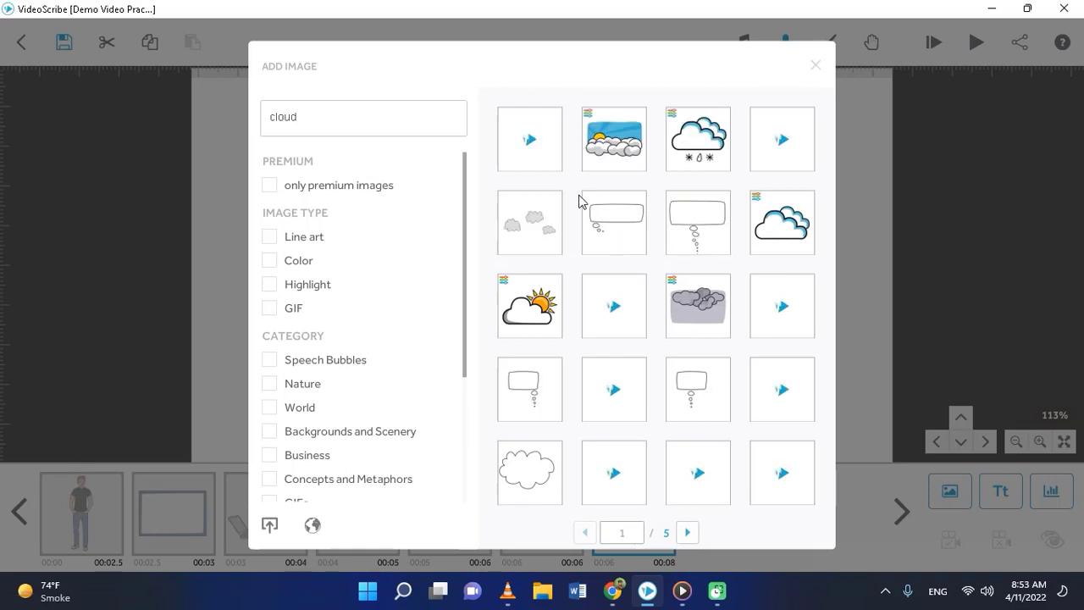
left_click(693, 474)
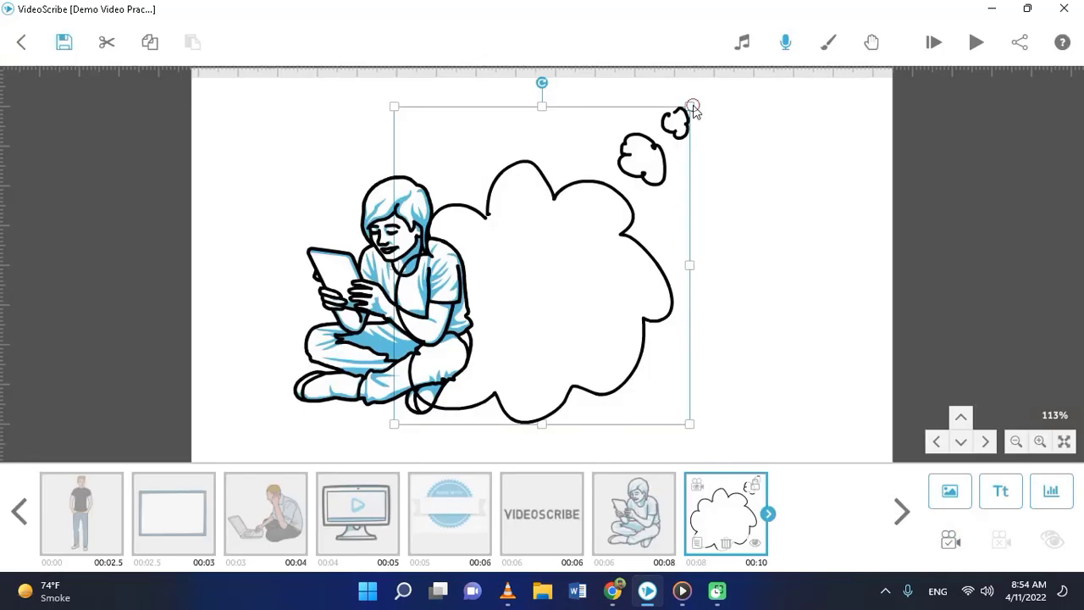
Shrink the thought cloud to the upper left of the person's head and flip it vertically so its small bubbles trail downward
left_click_drag(572, 281, 302, 189)
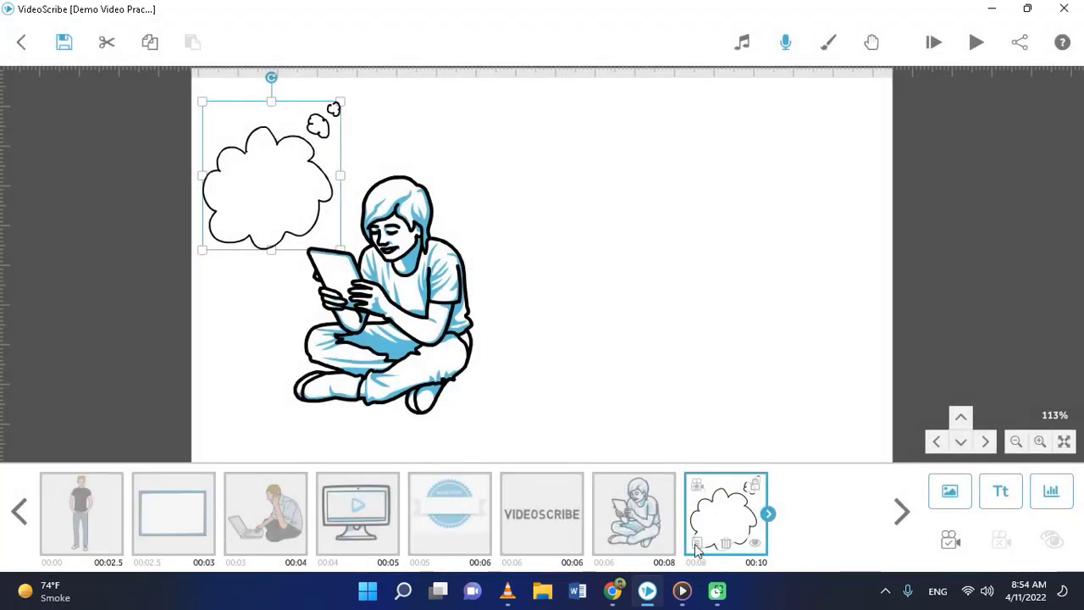
left_click(696, 541)
left_click(280, 325)
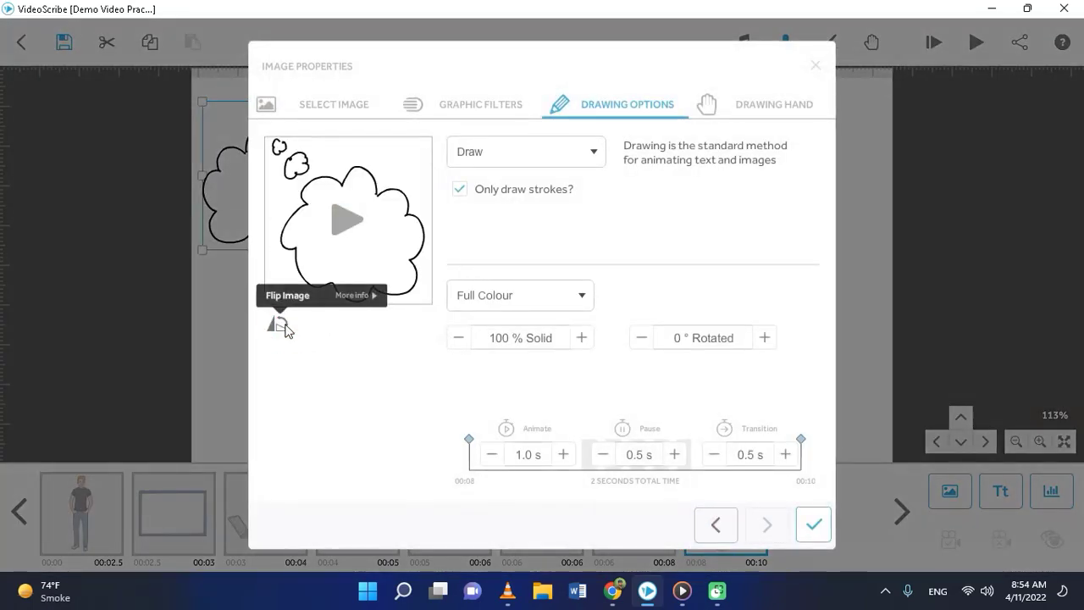
left_click(283, 326)
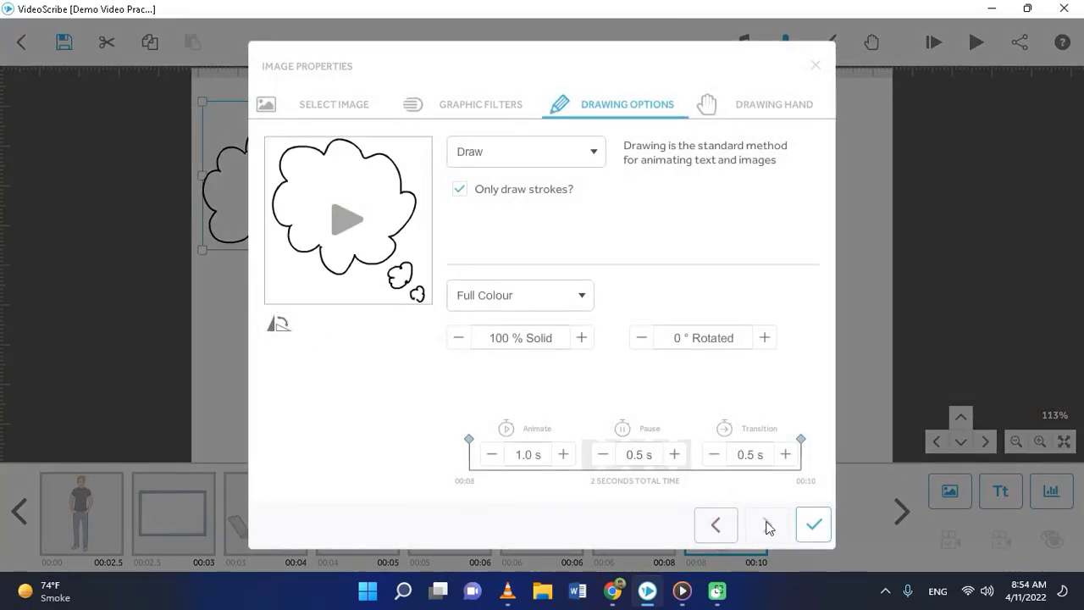
left_click(813, 524)
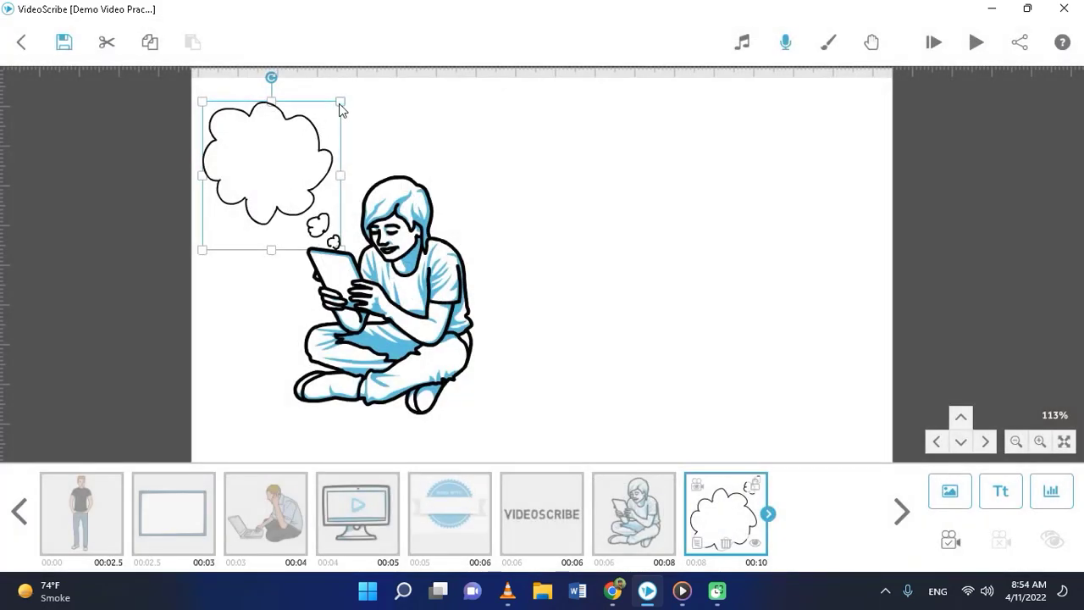
left_click_drag(341, 109, 330, 118)
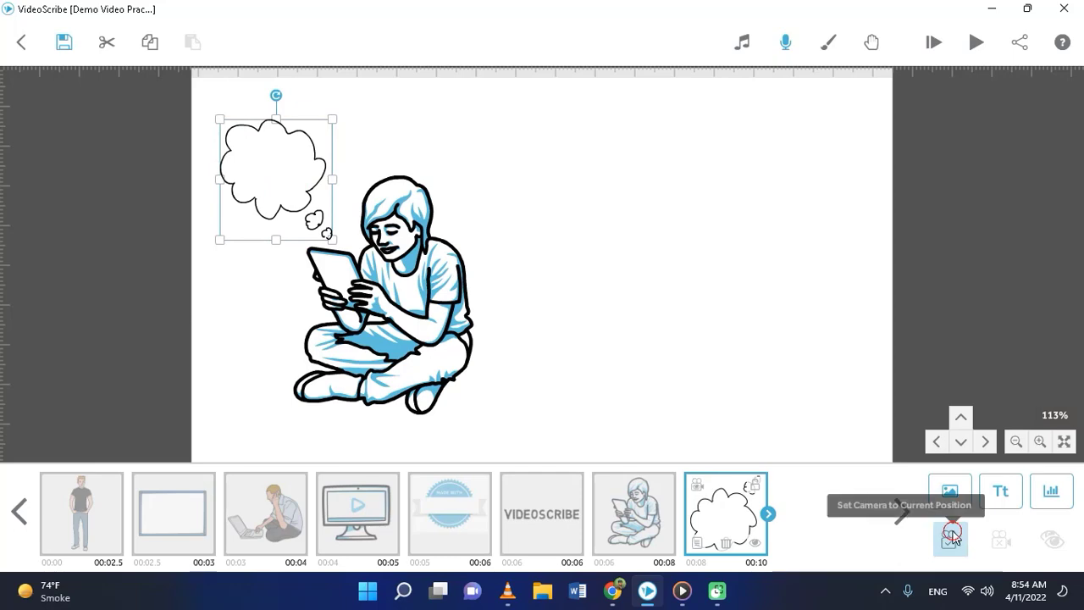
Add the text "Tips" in the BASIC font and fit it inside the thought cloud
left_click(999, 503)
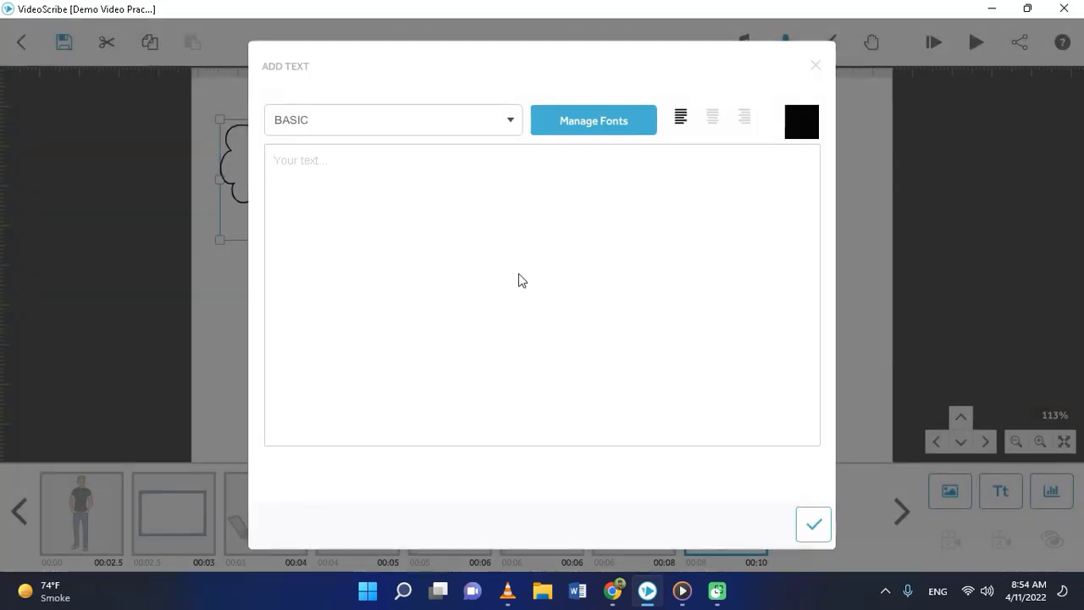
left_click(345, 244)
type("T")
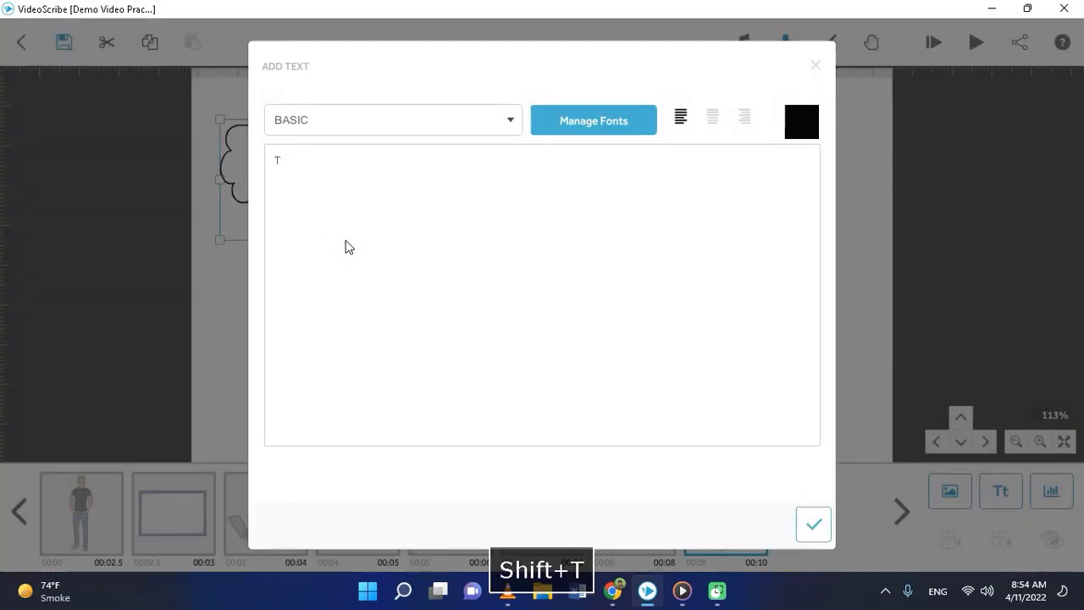
type("ips")
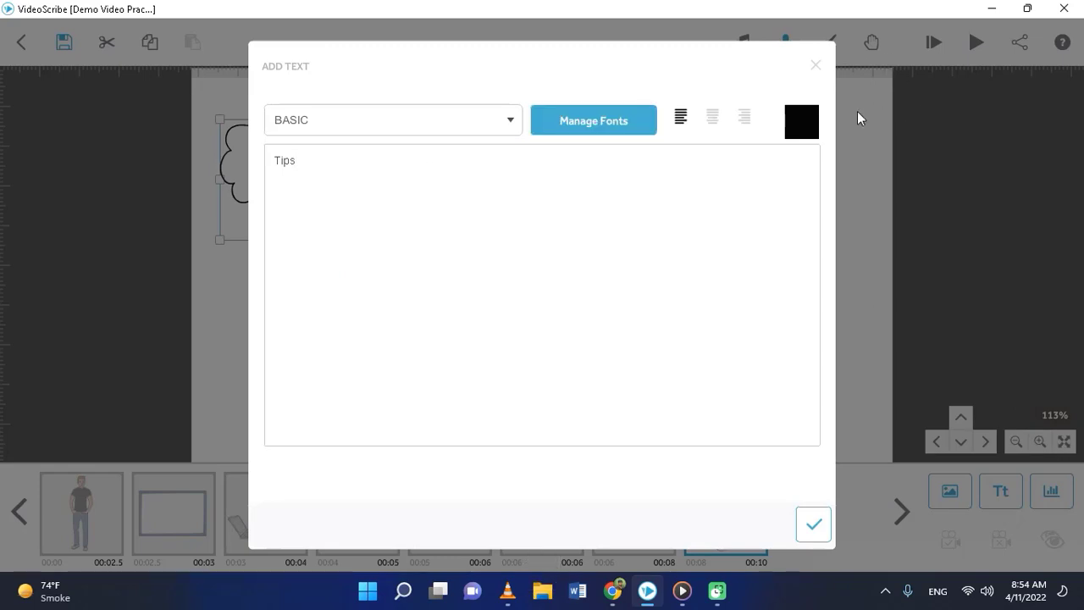
left_click(813, 524)
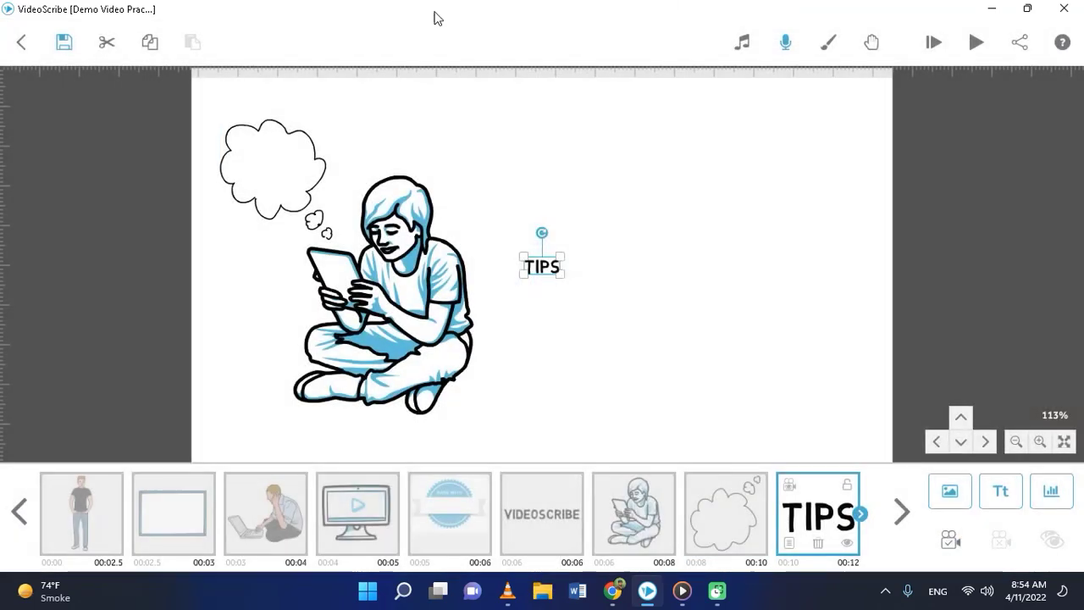
left_click_drag(547, 269, 293, 185)
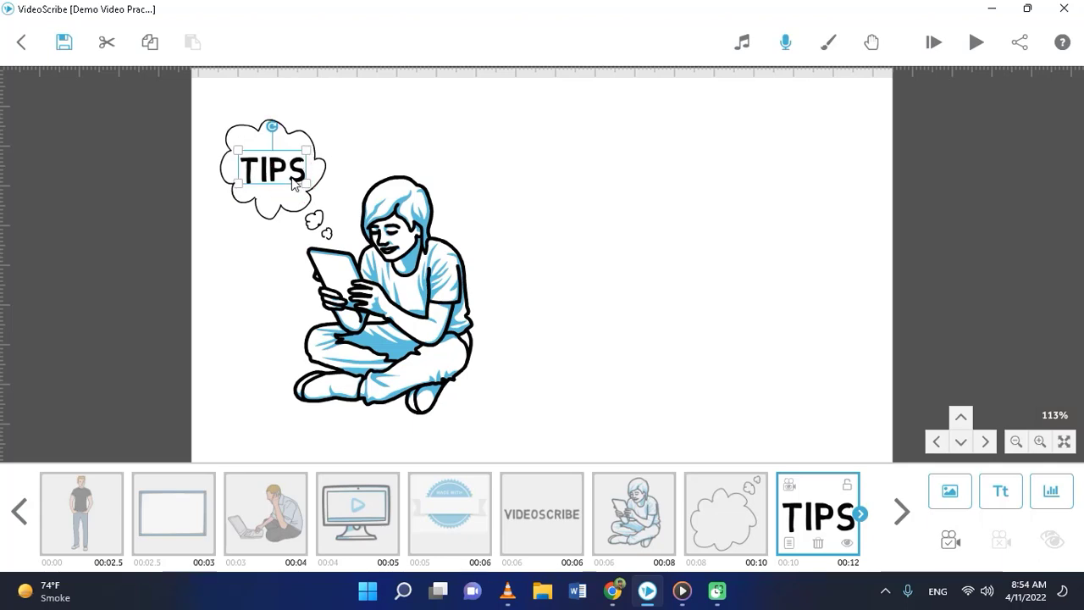
Duplicate the thought cloud after the TIPS text in the timeline and place the copy to the upper right of the person's head
left_click(706, 506)
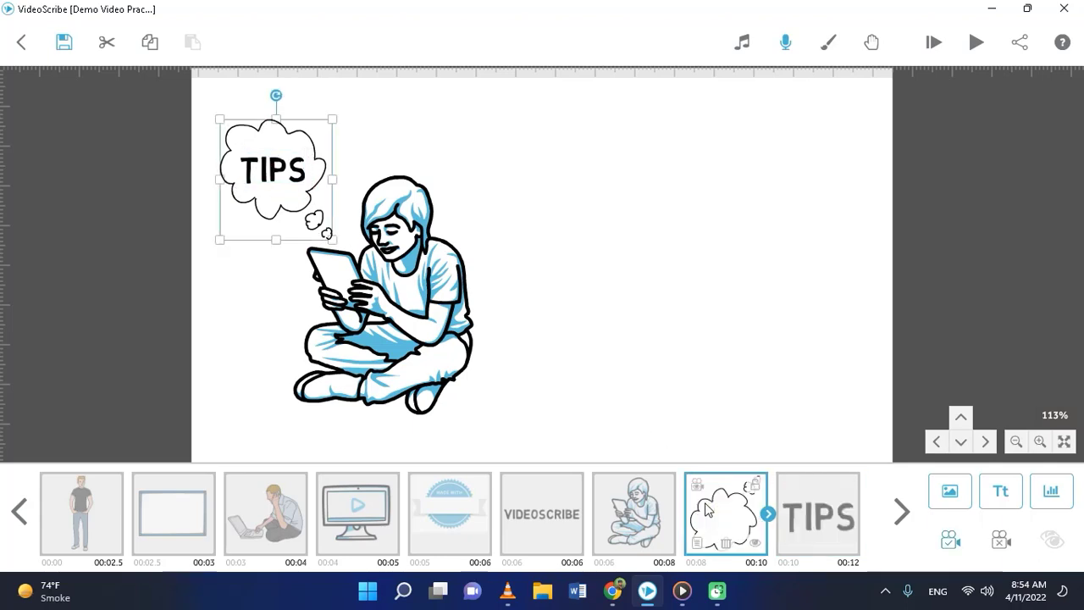
key("ctrl+c")
left_click(801, 508)
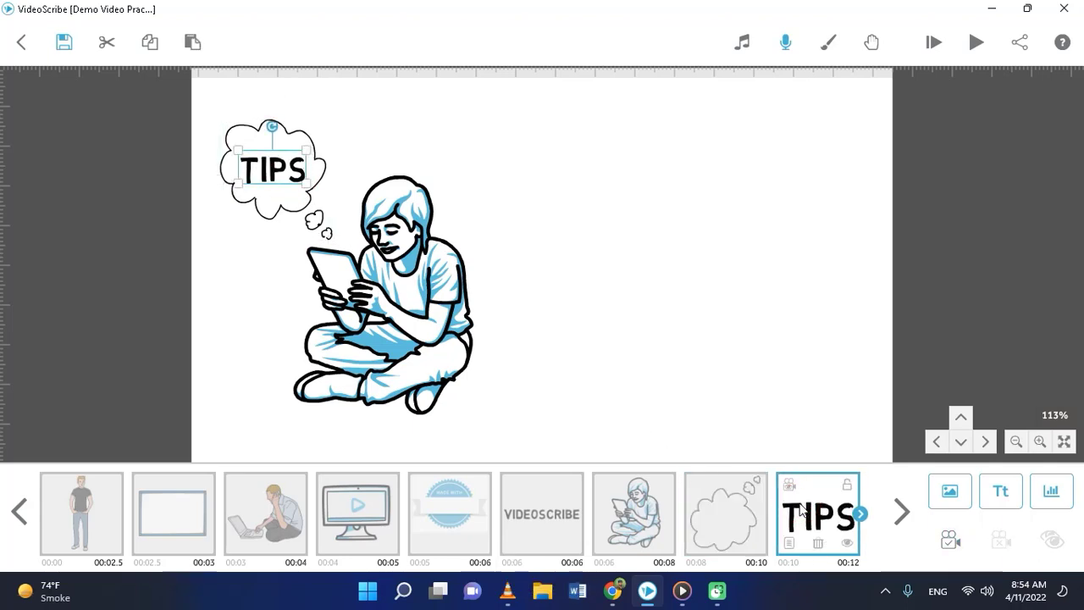
key("ctrl+v")
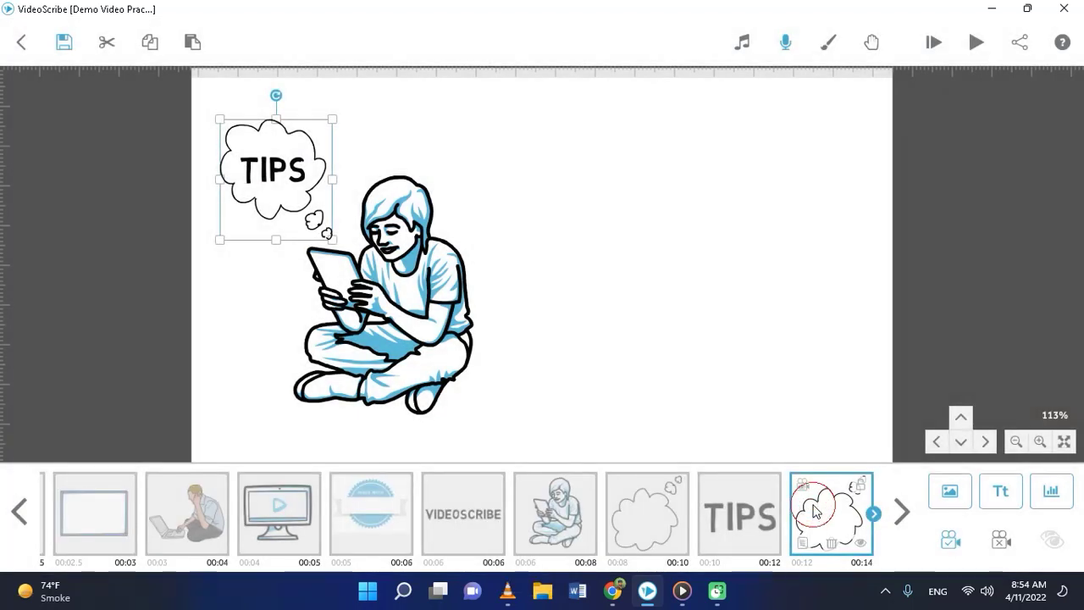
left_click_drag(312, 153, 538, 149)
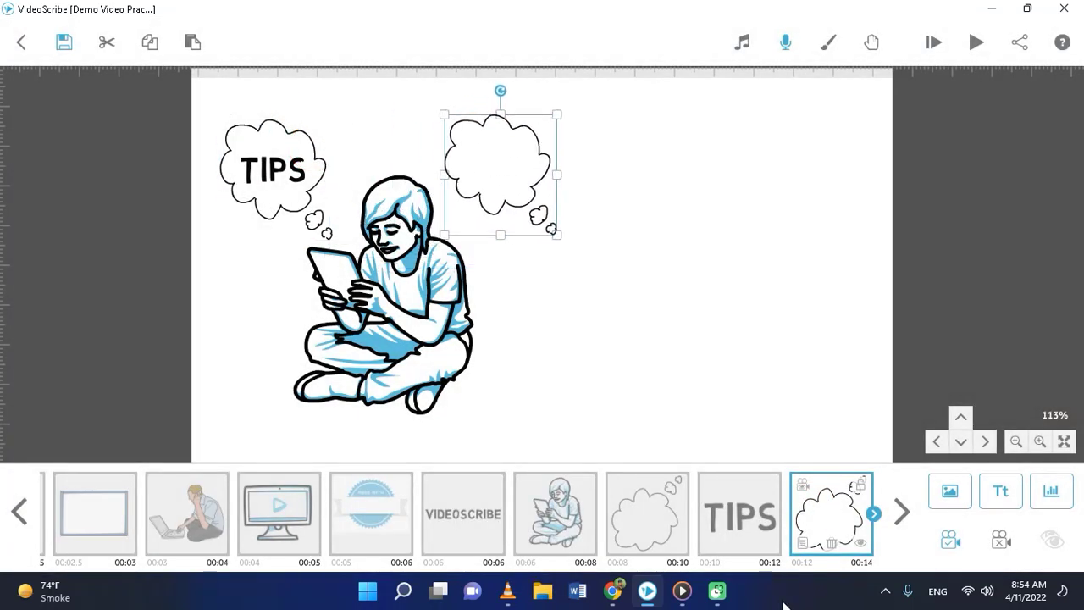
Flip the copied thought cloud horizontally so its small bubbles point toward the person, and nudge it slightly right
left_click(801, 541)
left_click(288, 324)
left_click(289, 323)
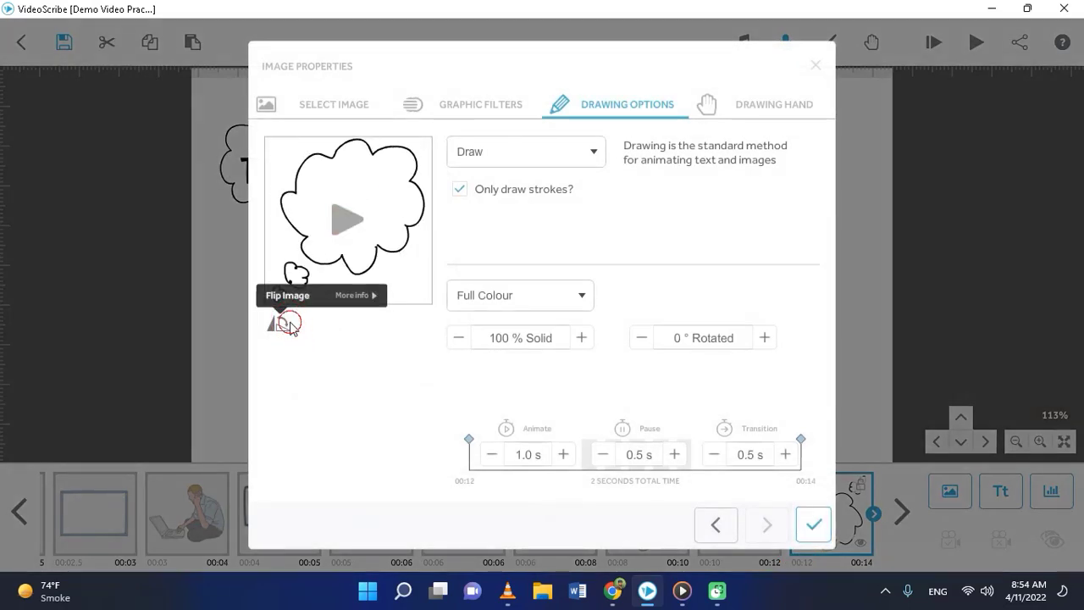
left_click(289, 323)
left_click(289, 322)
left_click(289, 323)
left_click(289, 323)
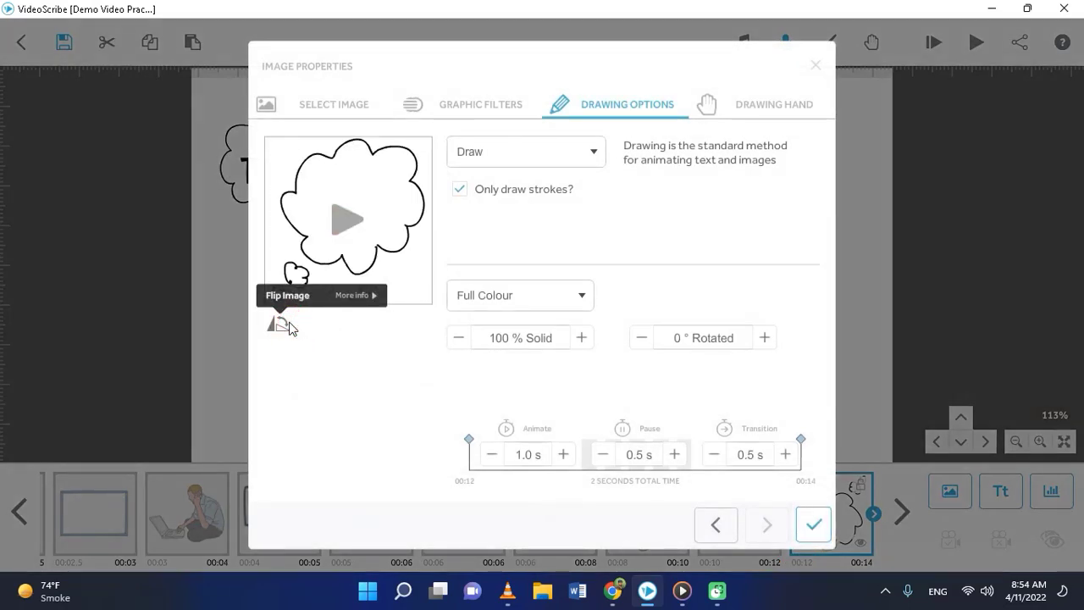
left_click(813, 524)
left_click_drag(524, 175, 534, 178)
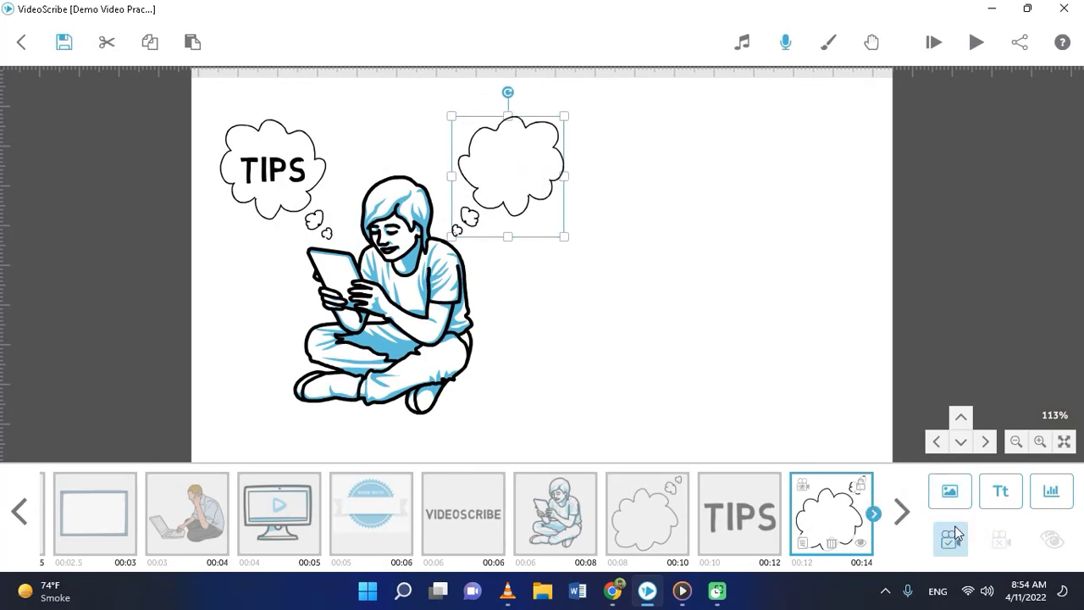
Add the text "Tricks" in the BASIC font and fit it inside the right-hand thought cloud
left_click(997, 492)
left_click(416, 277)
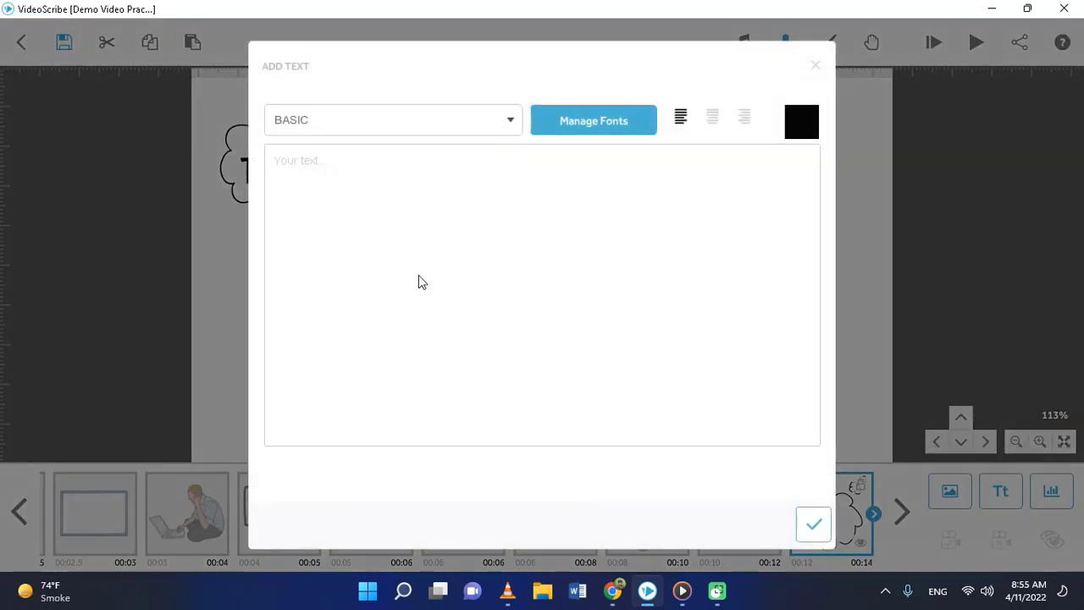
type("Trics")
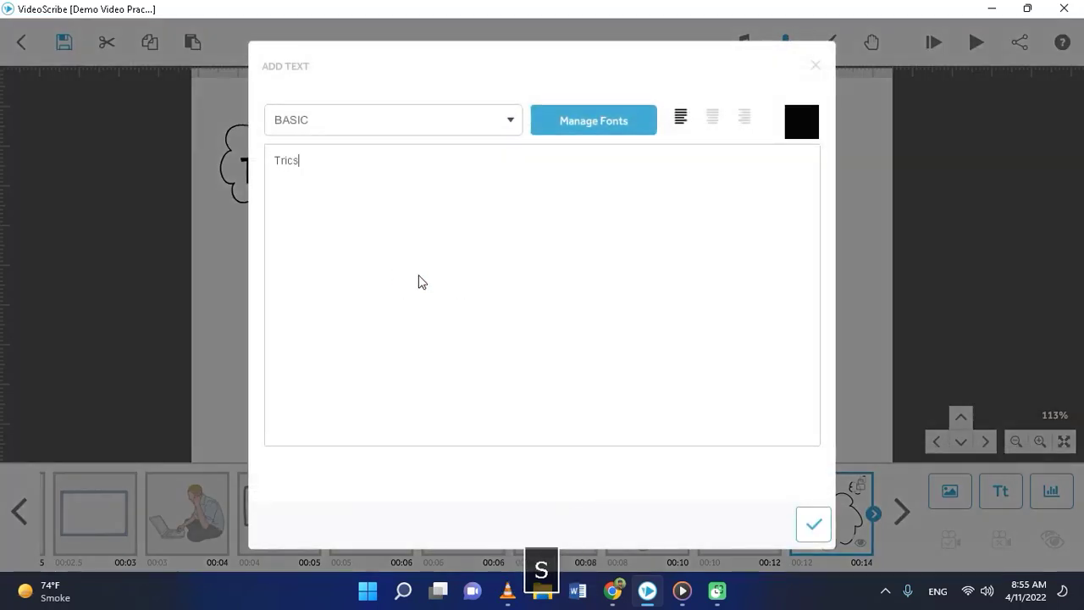
key("BackSpace")
type("cka")
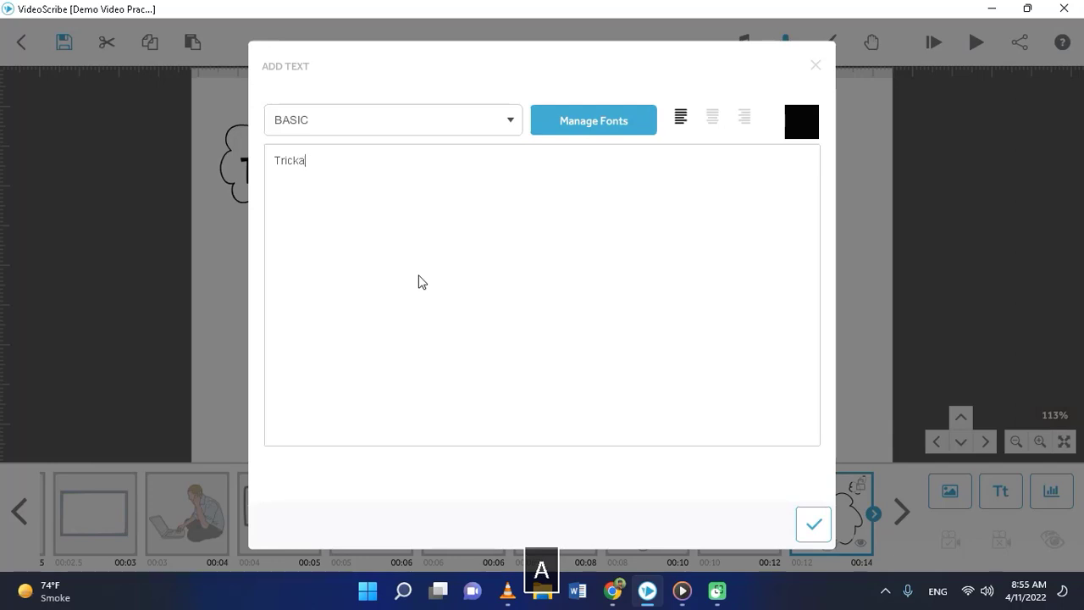
key("BackSpace")
type("s")
left_click(813, 523)
left_click_drag(546, 269, 550, 180)
left_click(762, 266)
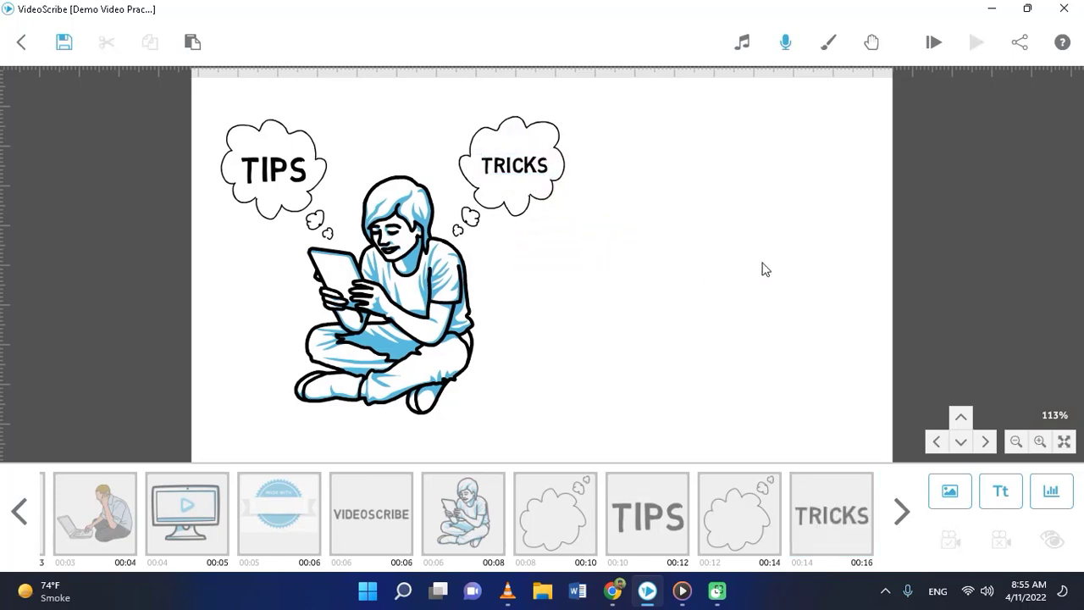
Switch to Chrome and view the "whiteboard animation 1st video" script in Google Docs
left_click(648, 591)
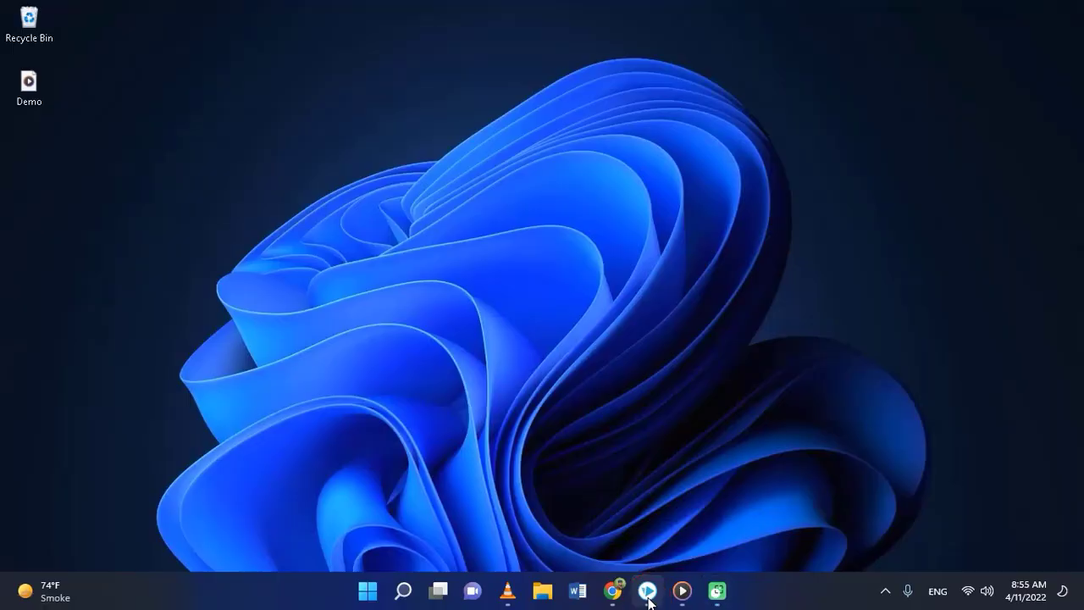
left_click(647, 591)
left_click(612, 591)
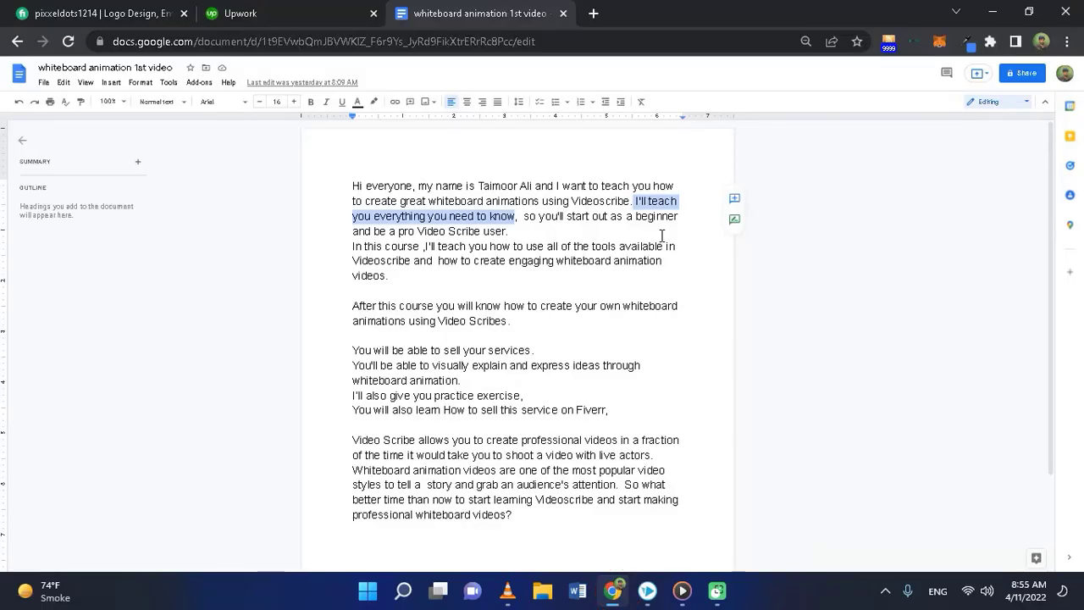
Copy the word "beginner" from the first paragraph of the script and return to VideoScribe
left_click(520, 220)
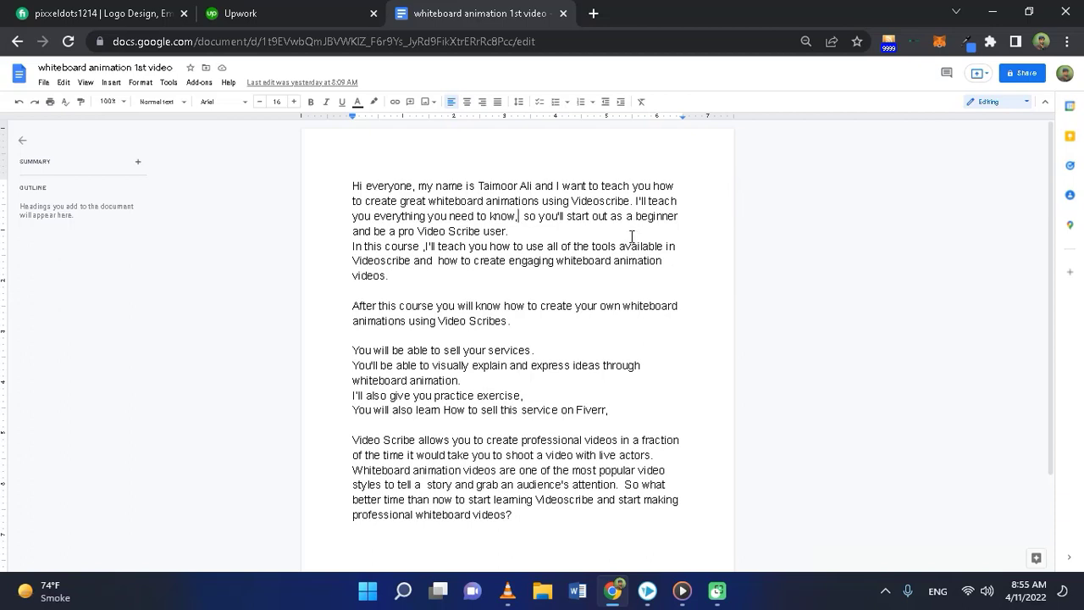
left_click_drag(637, 220, 678, 220)
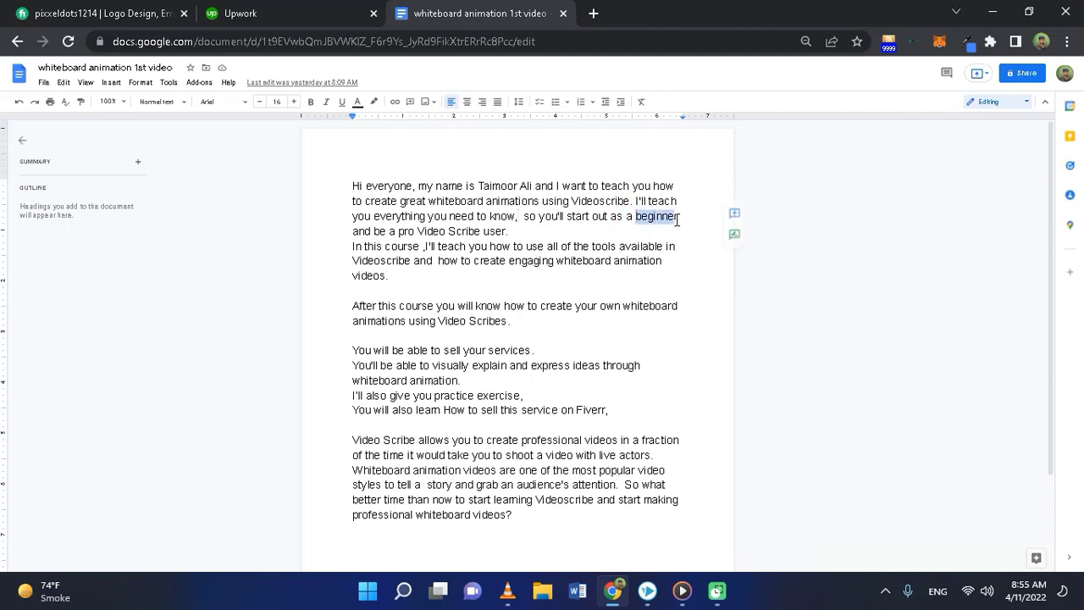
key("ctrl+c")
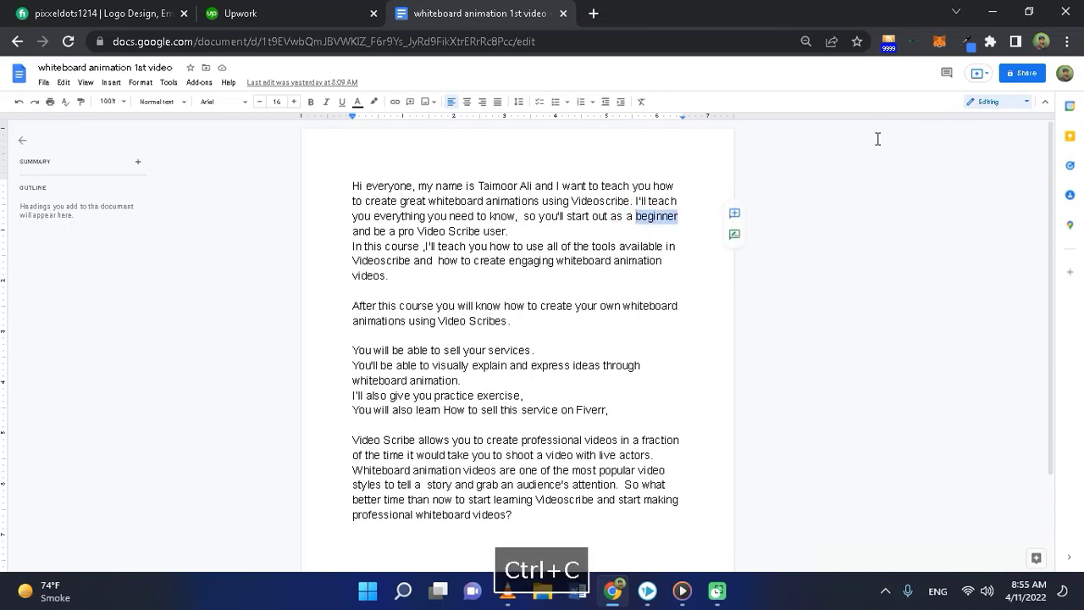
left_click(992, 12)
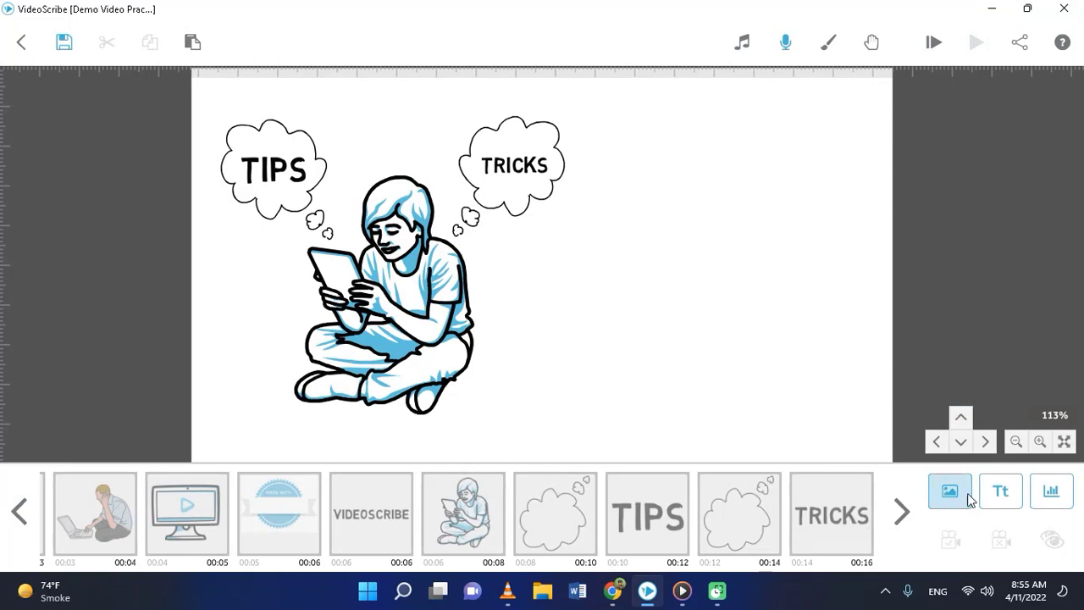
Add the copied text "beginner" in the BASIC font, enlarge it beside the seated person, and set its camera position
left_click(999, 498)
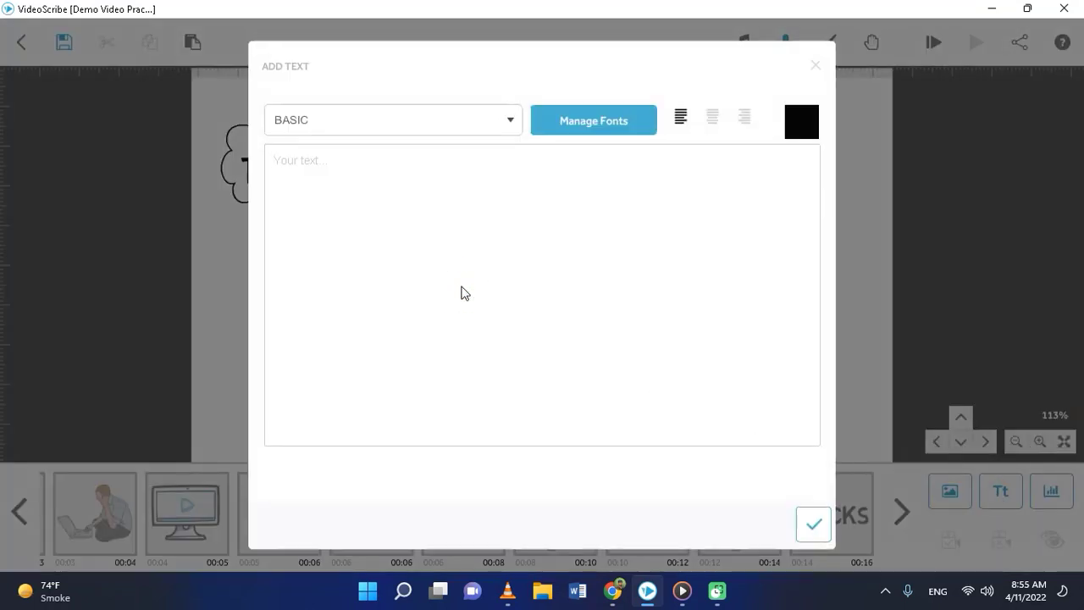
key("ctrl+v")
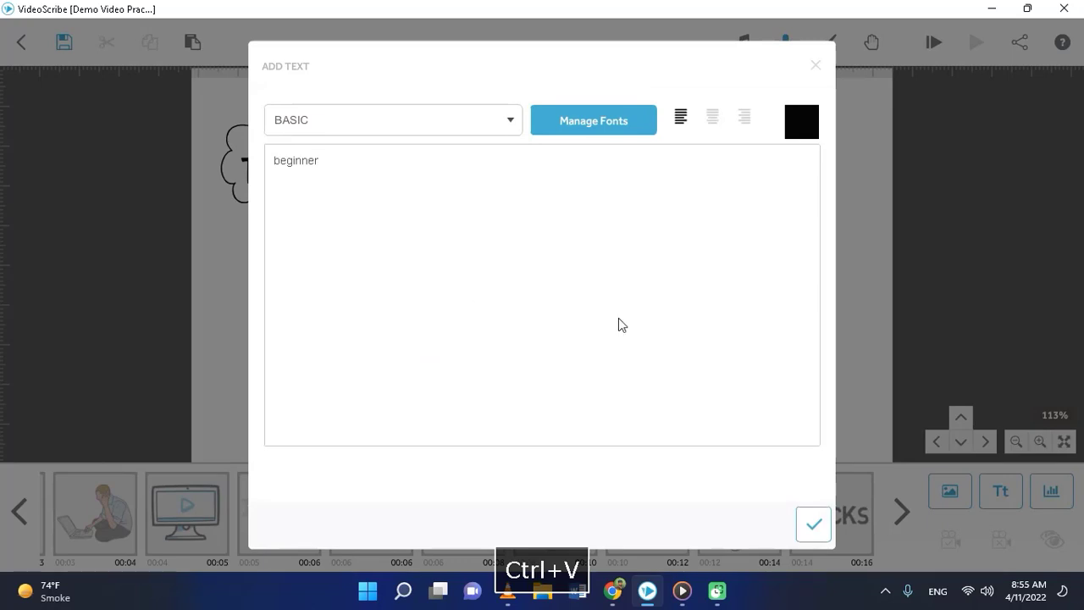
left_click(813, 524)
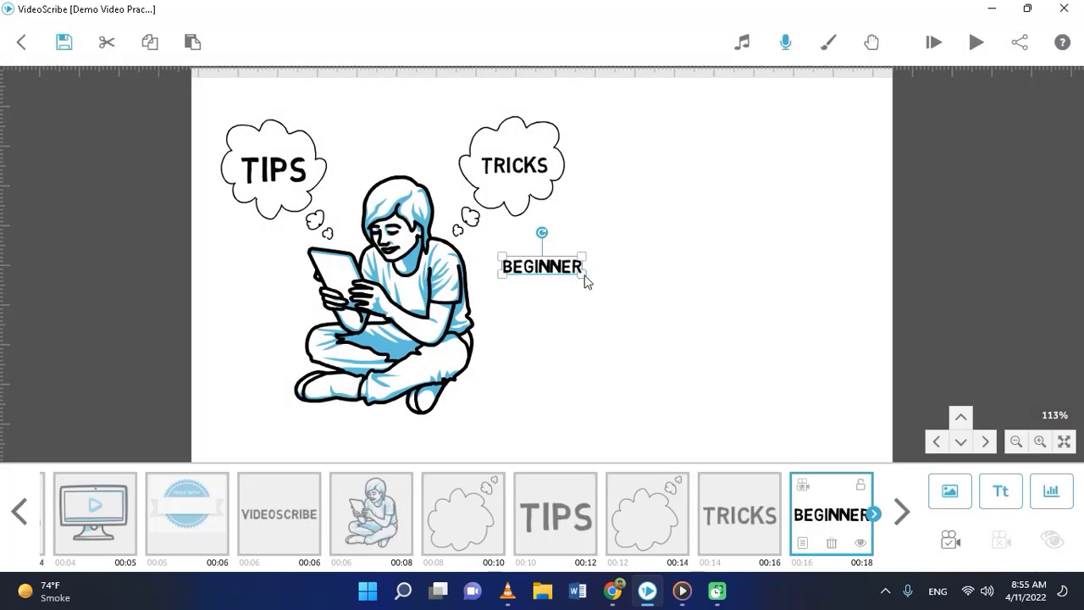
left_click_drag(582, 274, 694, 313)
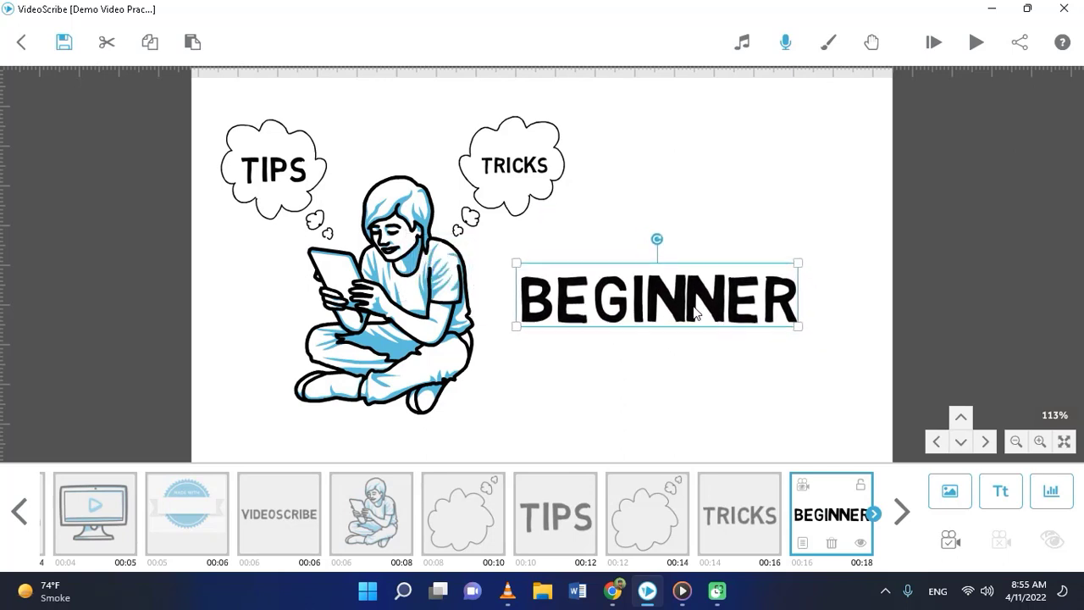
left_click(944, 537)
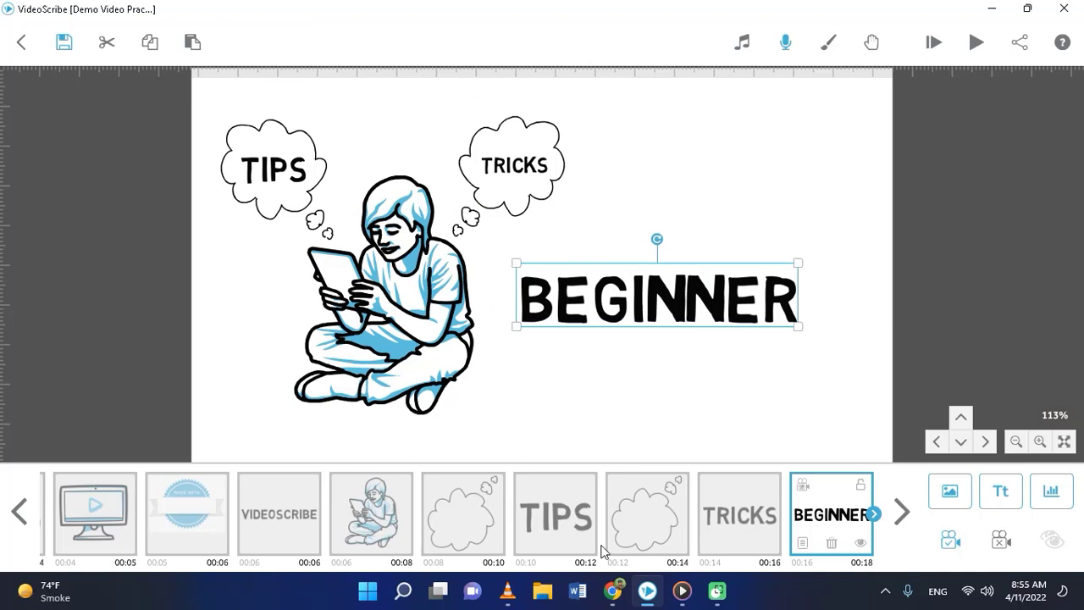
Switch to Media Player, listen to the Demo audio from about 0:06 to 0:09, replay from 0:07, and return to VideoScribe
left_click(682, 590)
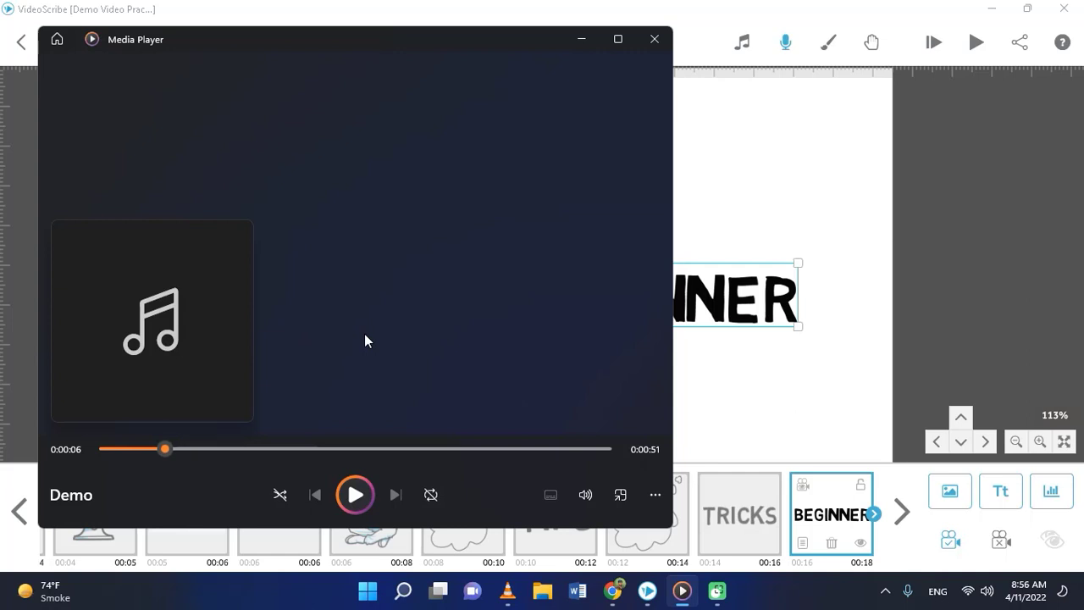
key("space")
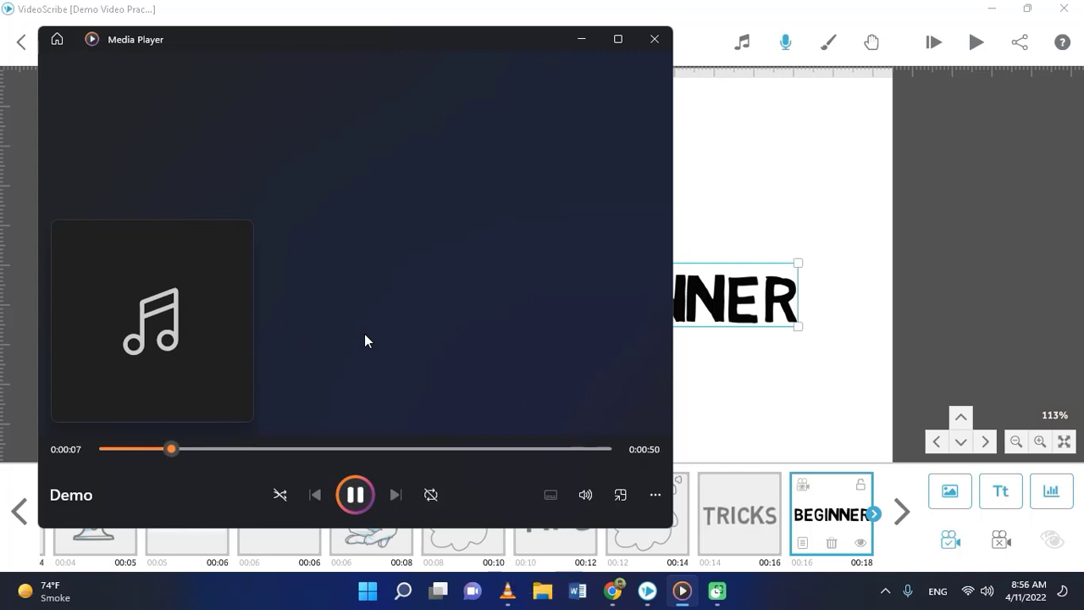
key("space")
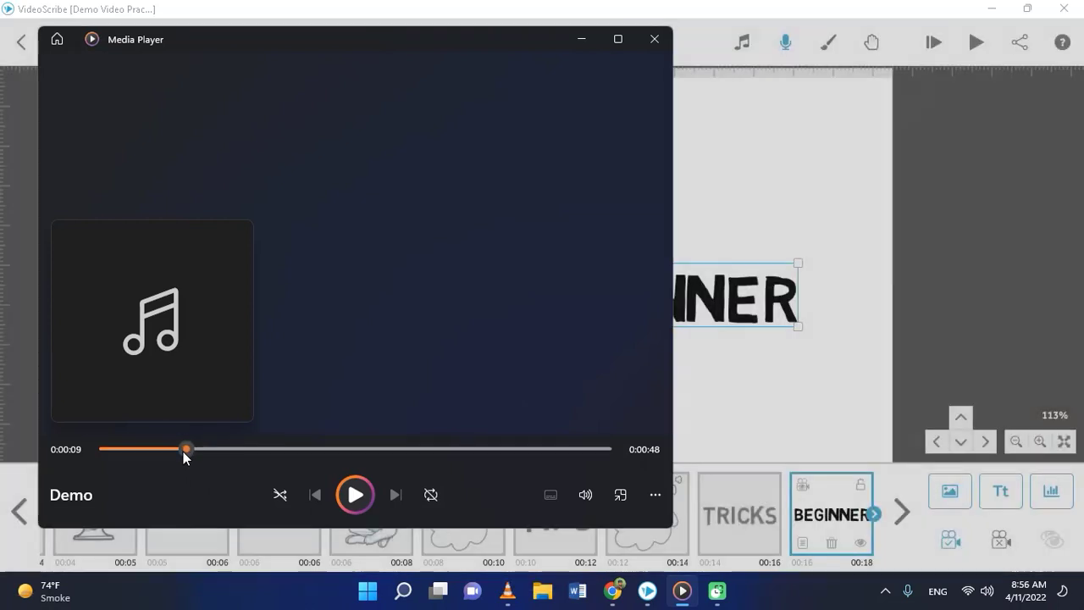
left_click_drag(183, 452, 167, 450)
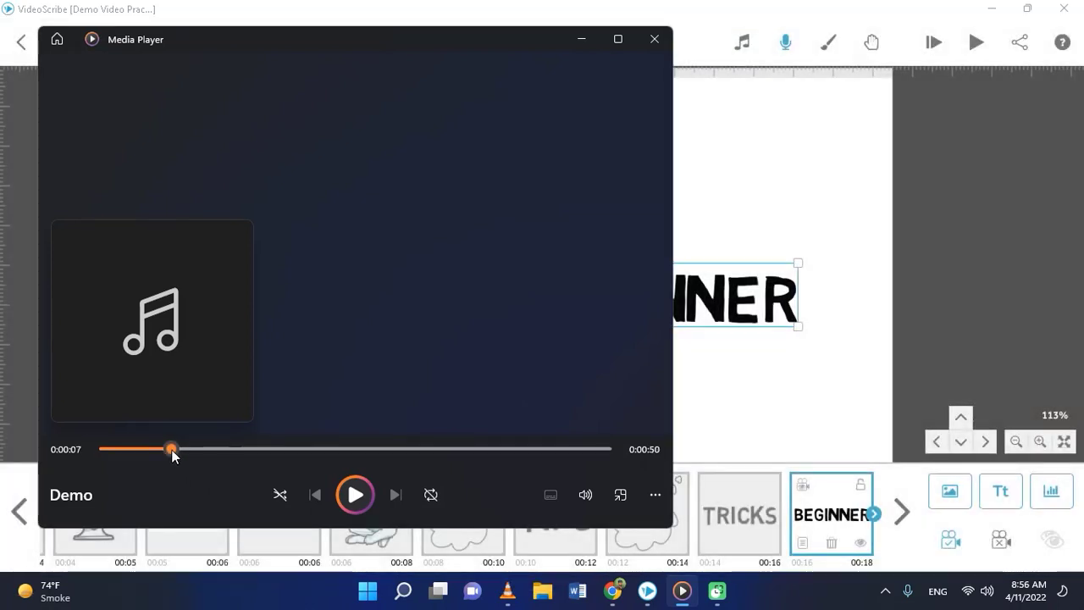
key("space")
key("space")
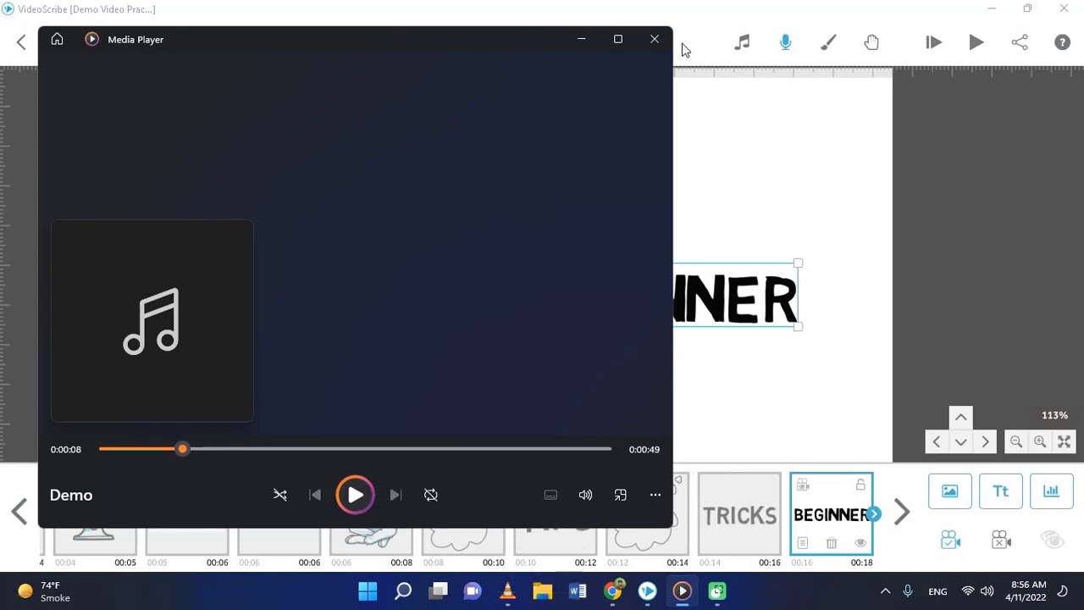
left_click(581, 41)
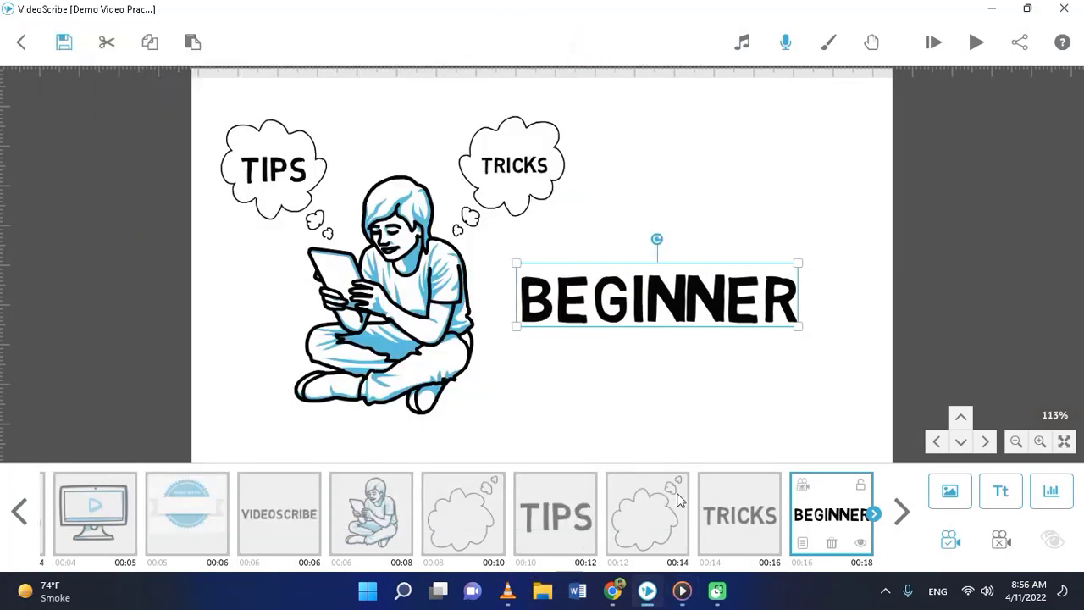
Set the seated person image's animate time to 0.5 s and its transition time to 0.0 s
left_click(728, 506)
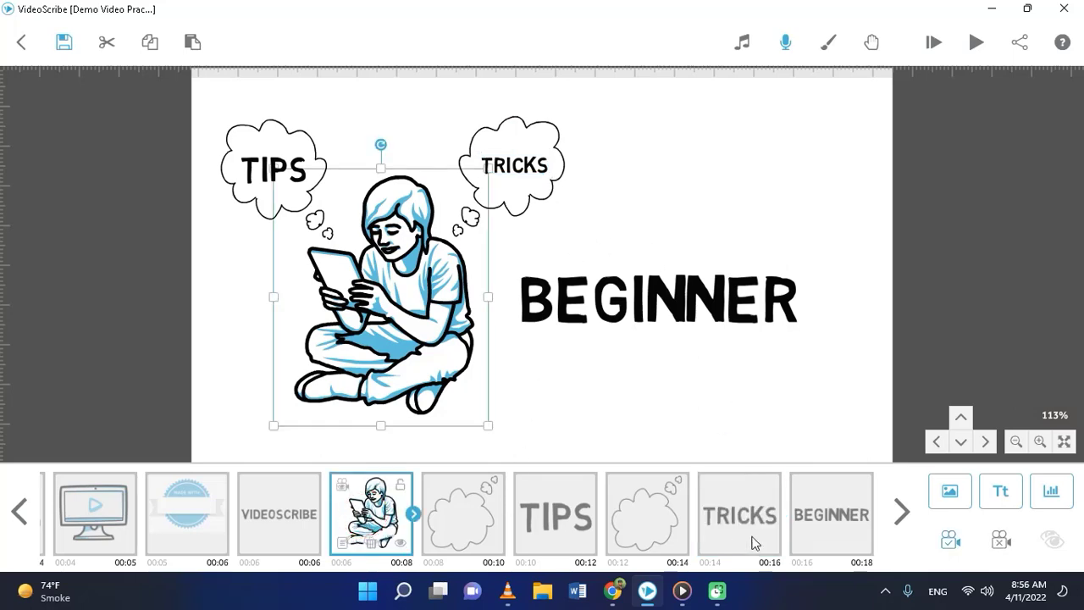
left_click(339, 546)
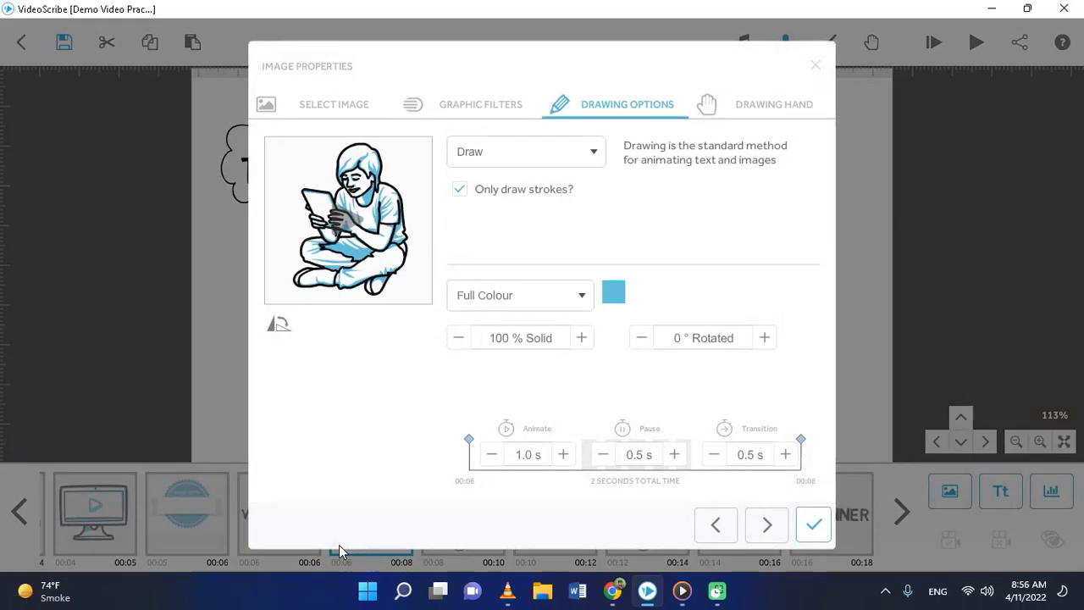
left_click(486, 457)
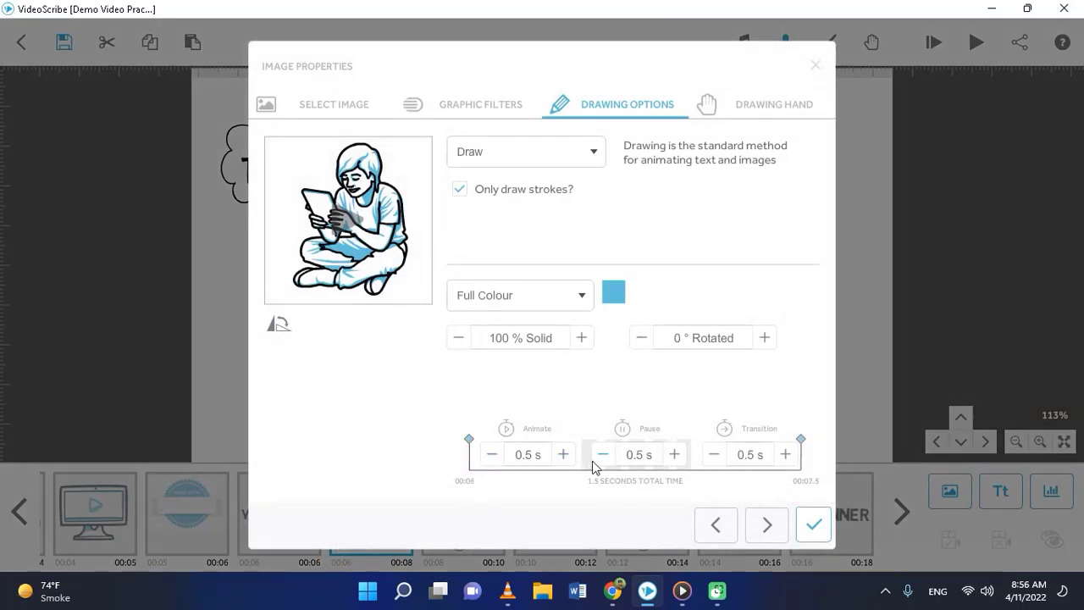
left_click(714, 454)
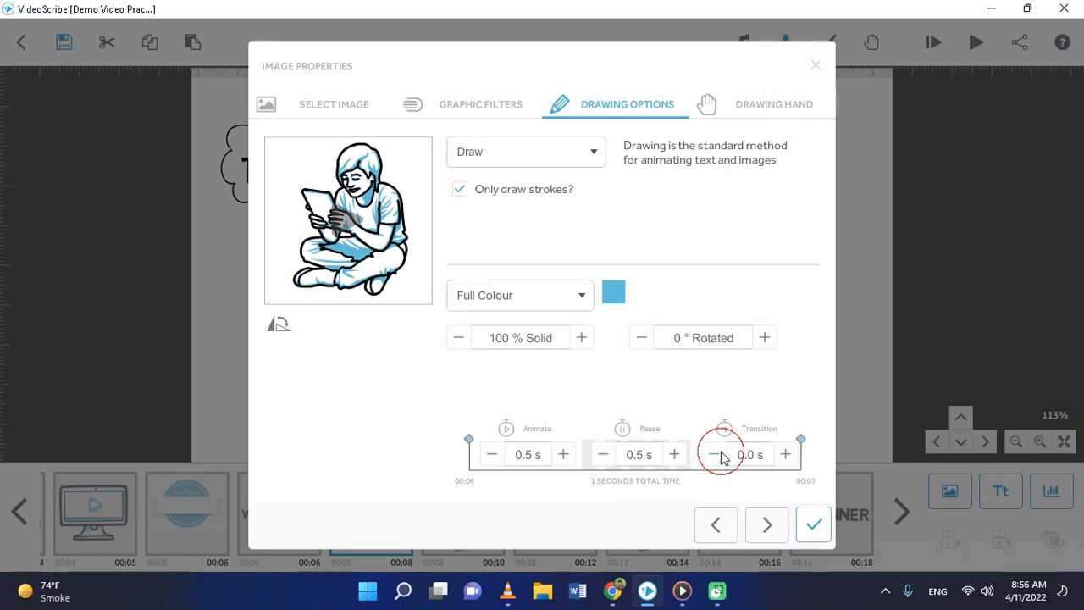
left_click(815, 529)
Set the timing of the thought cloud around TIPS to 0.5 s animate, 0.0 s pause and 0.0 s transition
left_click(425, 528)
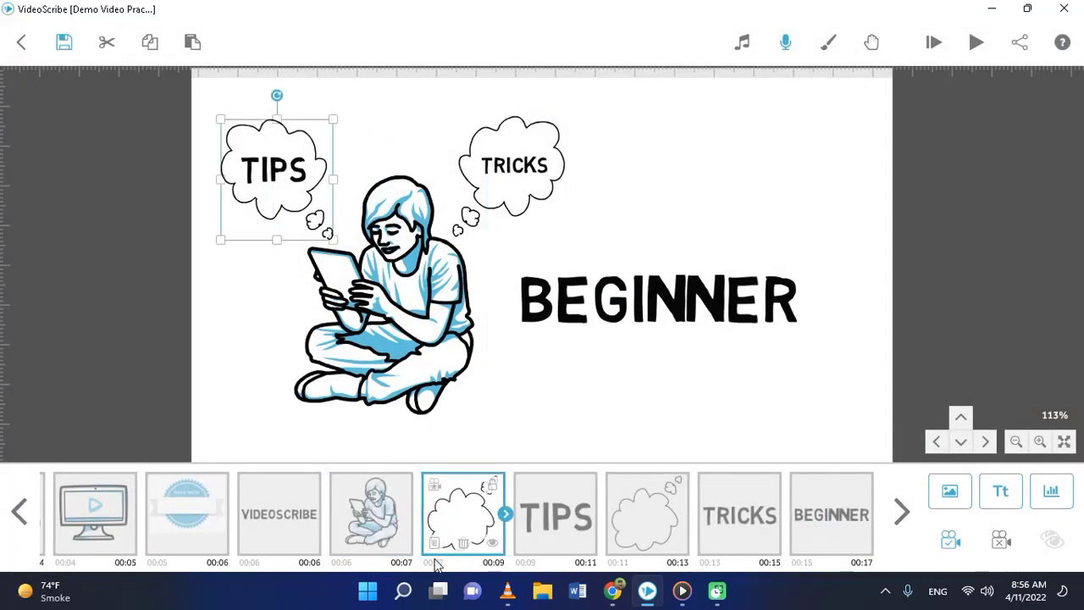
left_click(434, 542)
left_click(492, 456)
left_click(491, 455)
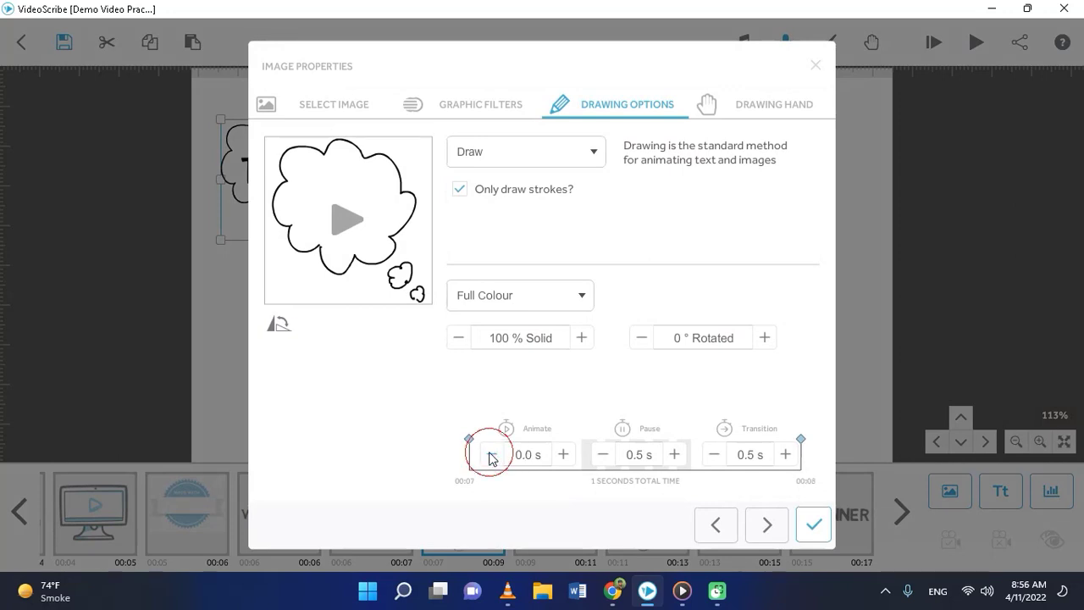
left_click(563, 454)
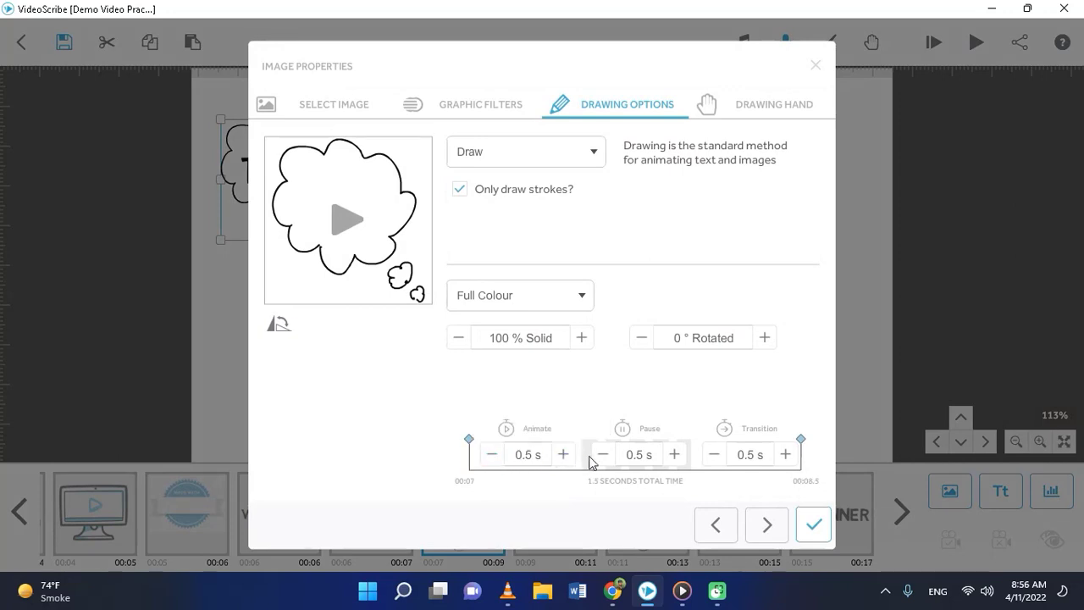
left_click(603, 456)
left_click(702, 457)
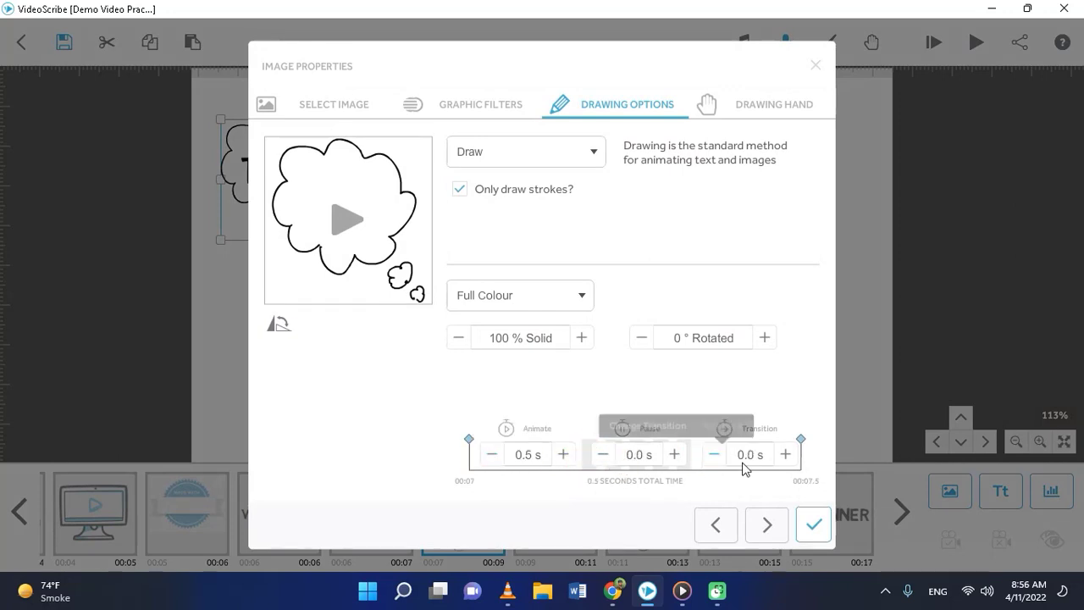
left_click(814, 525)
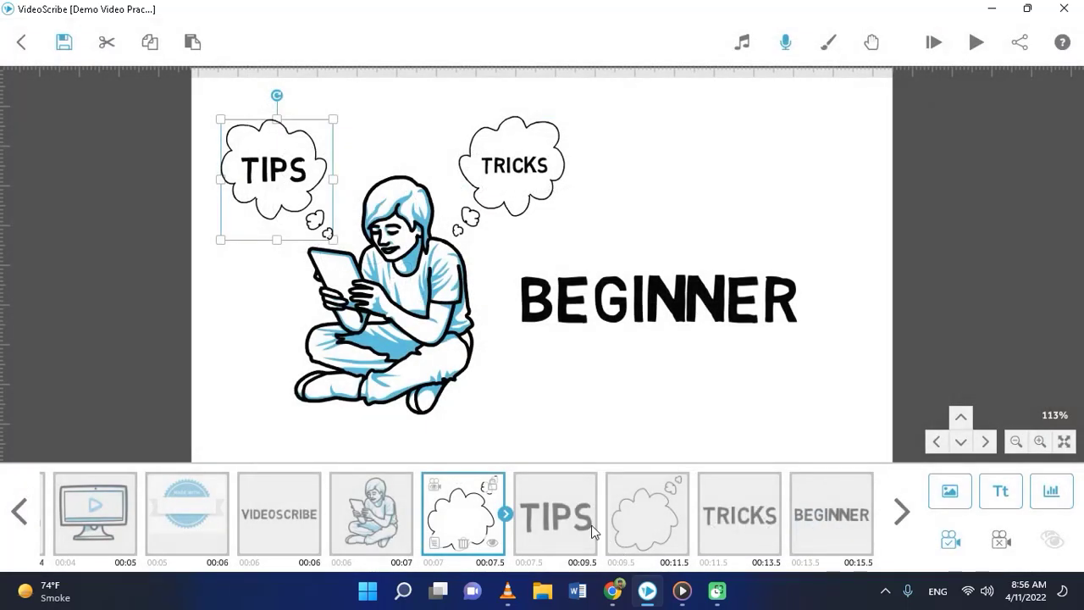
Set the TIPS text's timing to 0.5 s animate, 0.5 s pause and 0.0 s transition
left_click(527, 541)
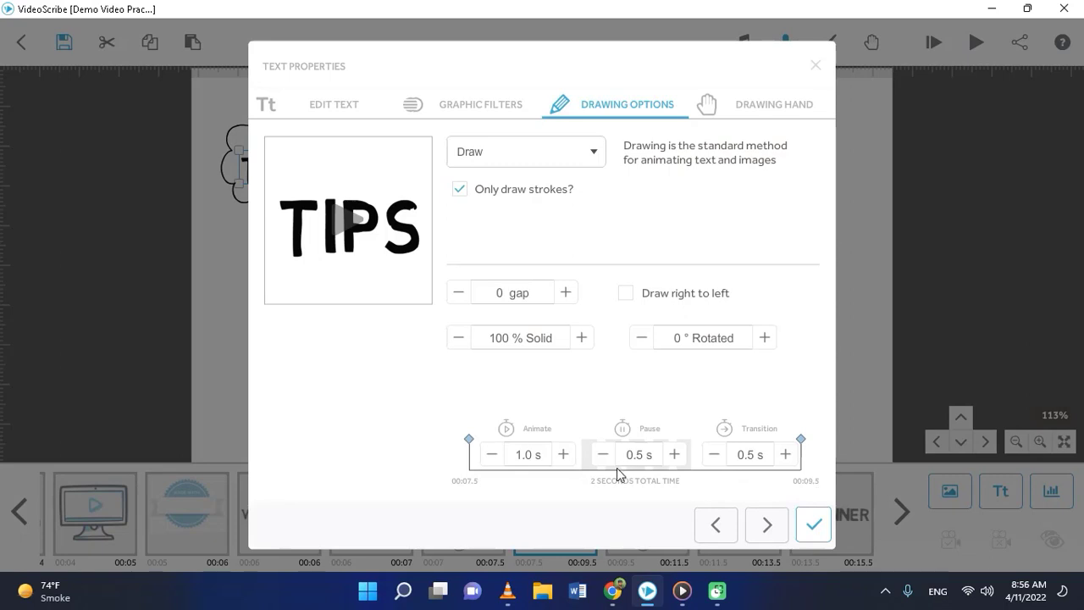
left_click(490, 457)
left_click(491, 457)
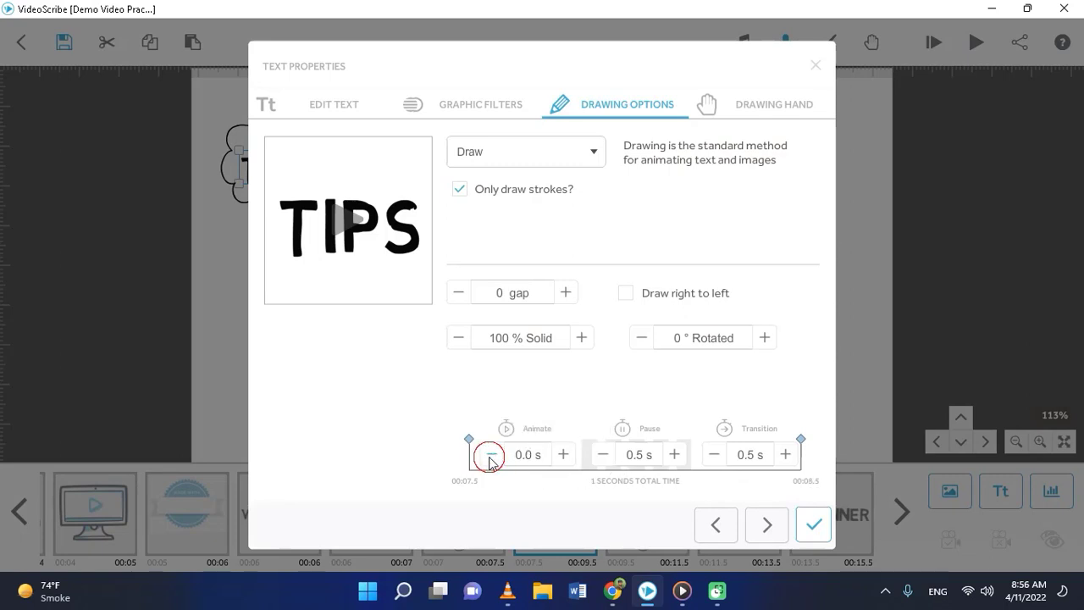
left_click(563, 454)
left_click(602, 453)
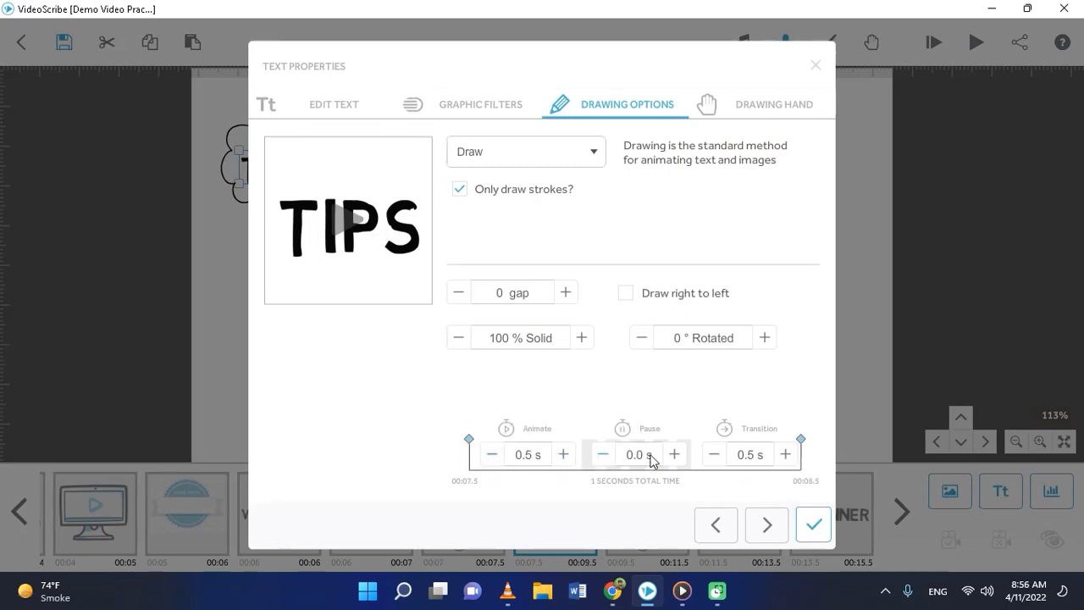
left_click(673, 454)
left_click(714, 454)
left_click(806, 525)
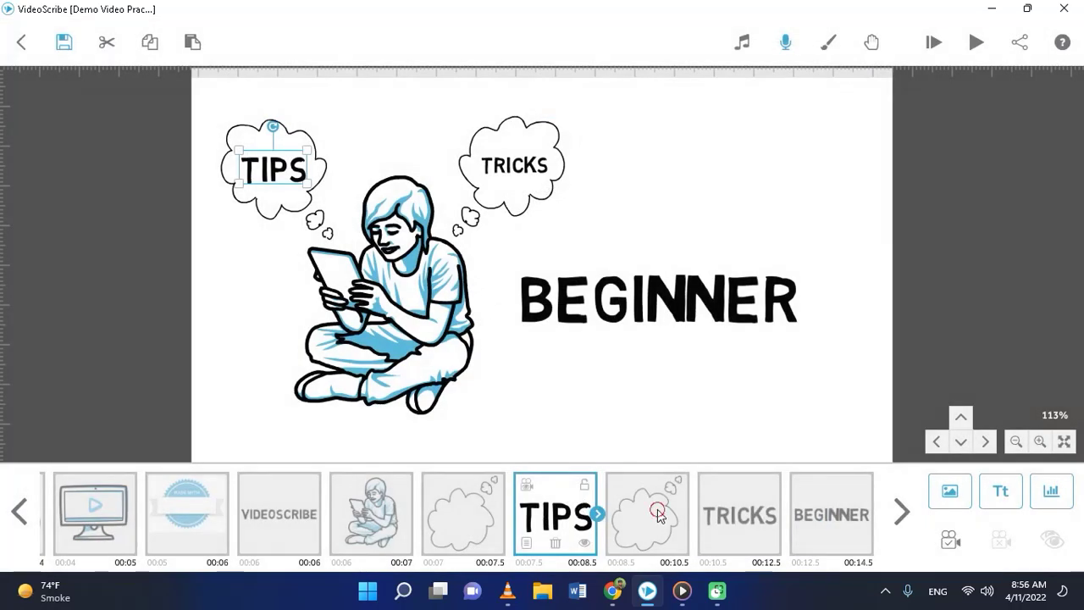
Set the timing of the thought cloud around TRICKS to 0.5 s animate, 0.0 s pause and 0.0 s transition
left_click(658, 514)
left_click(619, 542)
left_click(493, 455)
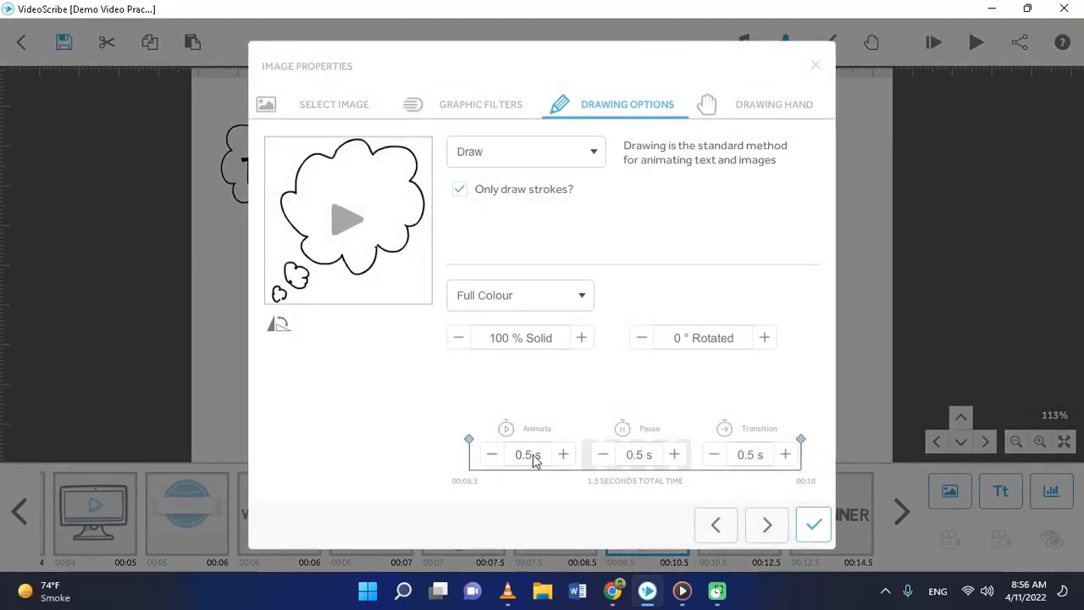
left_click(601, 454)
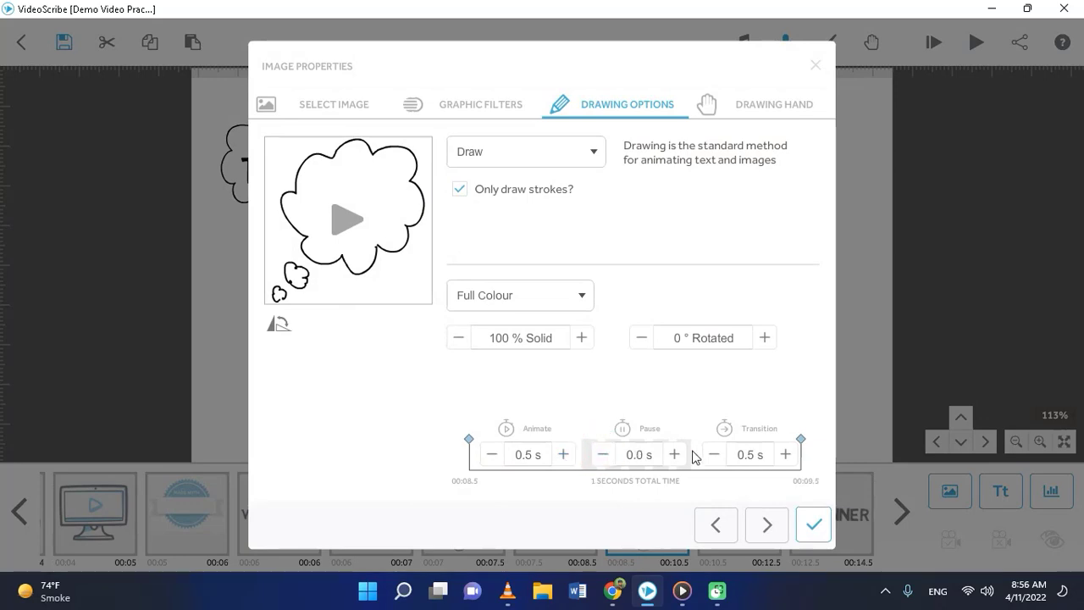
left_click(714, 453)
left_click(814, 525)
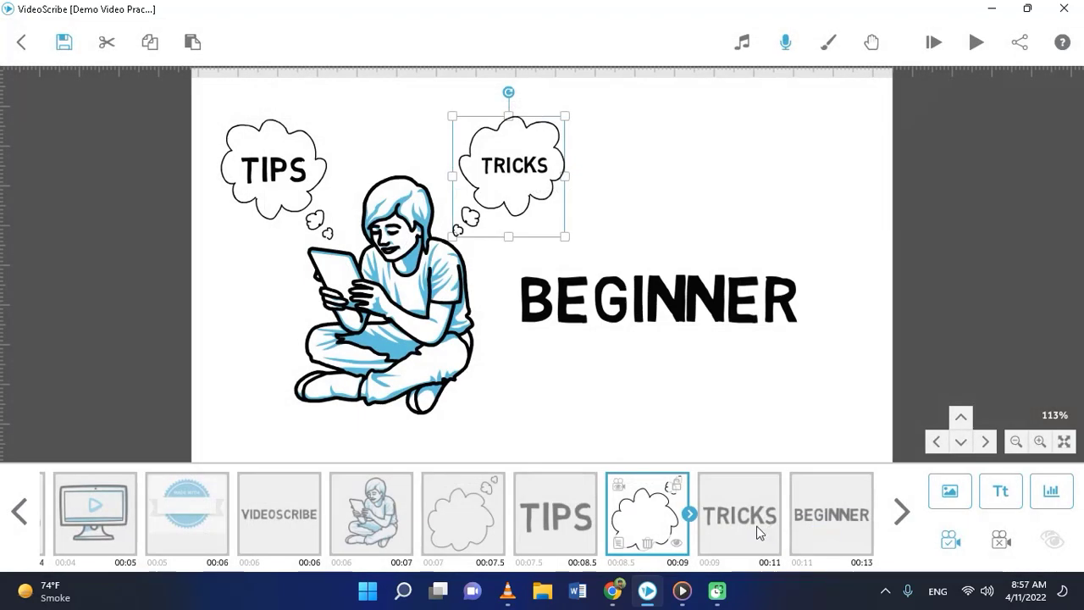
Set the TRICKS text's animate time to 0.5 s and its transition time to 0.0 s
left_click(744, 517)
left_click(712, 542)
left_click(491, 453)
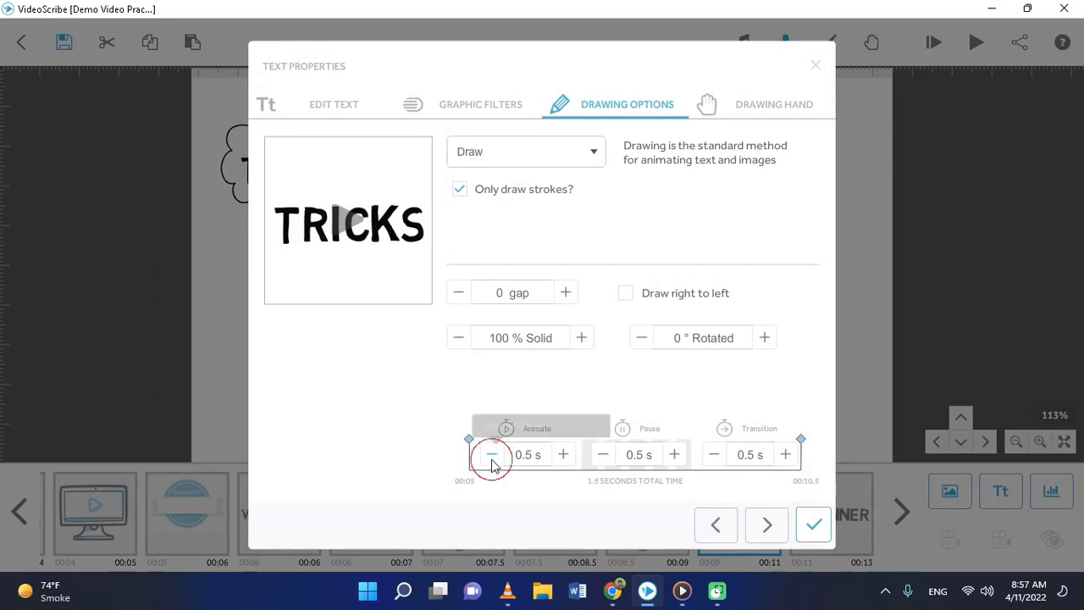
left_click(714, 454)
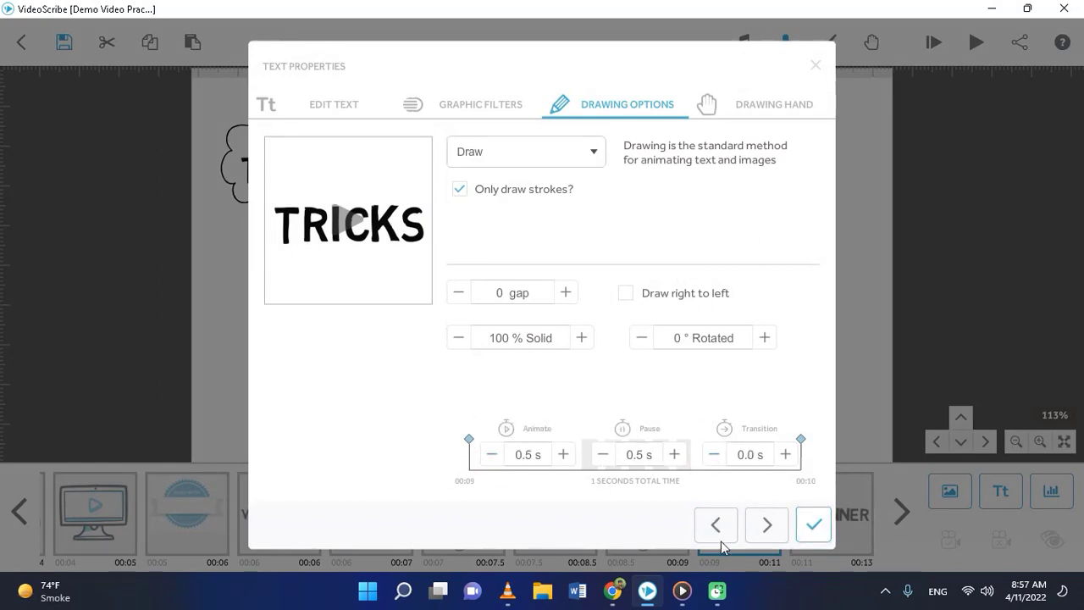
left_click(675, 597)
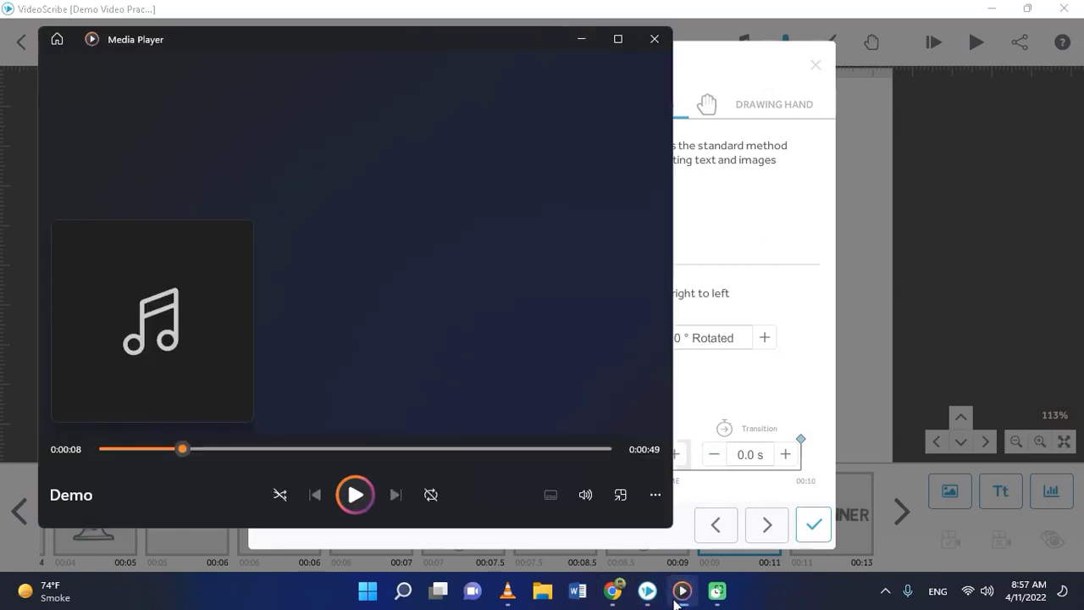
left_click(675, 597)
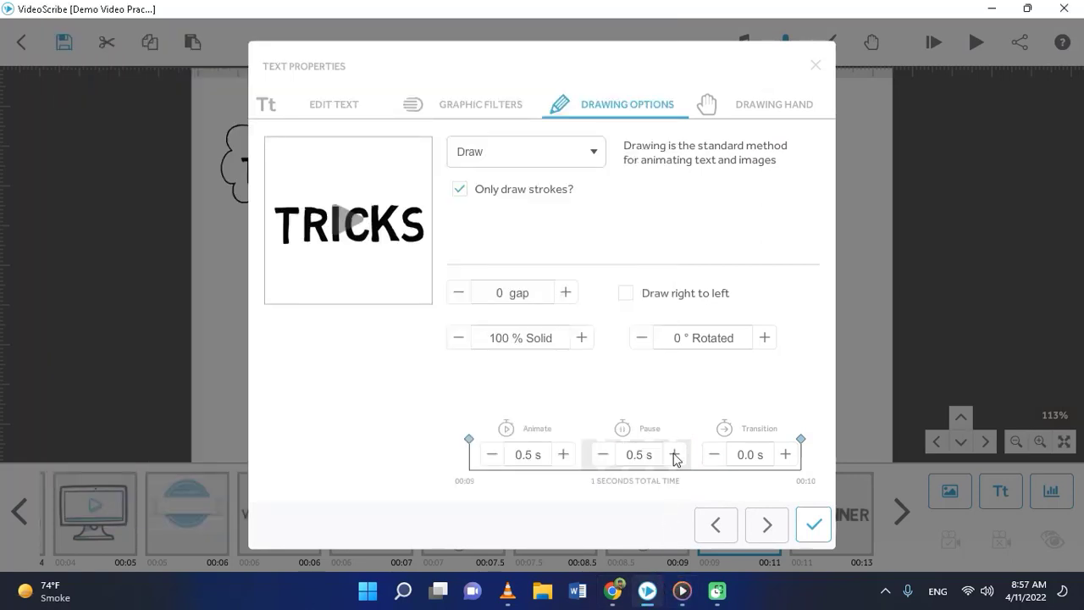
Remove the TRICKS text's pause, apply the change, and return the pause to 0.5 s
left_click(603, 456)
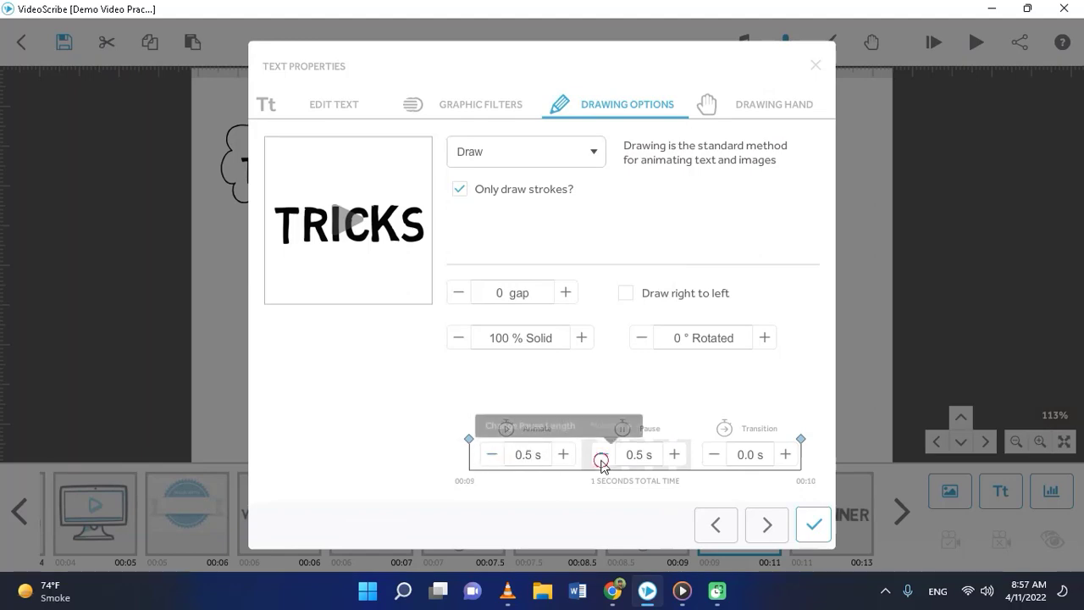
left_click(812, 525)
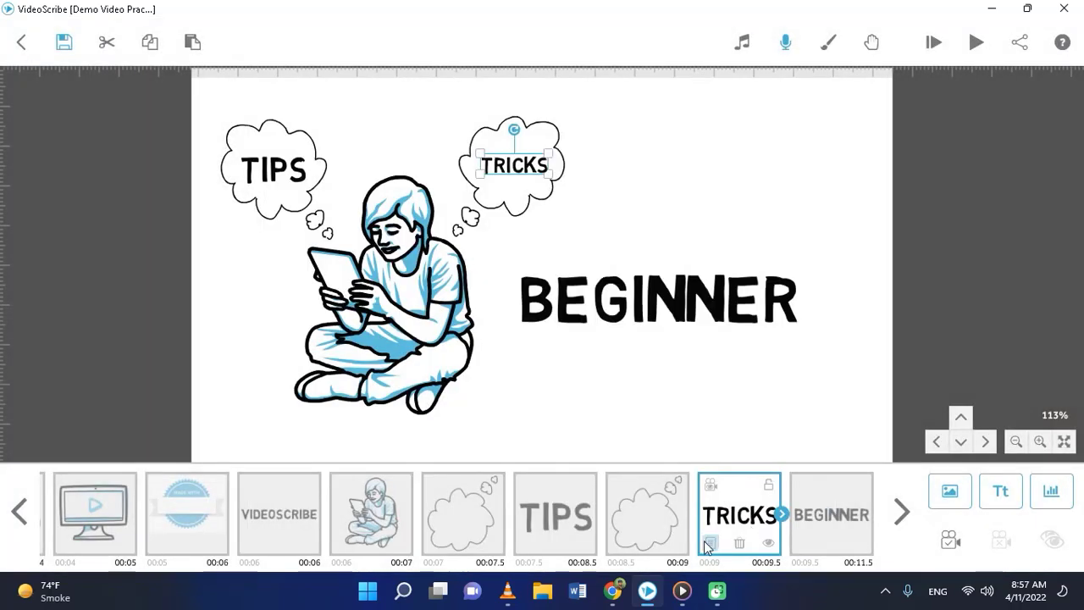
left_click(705, 543)
left_click(675, 456)
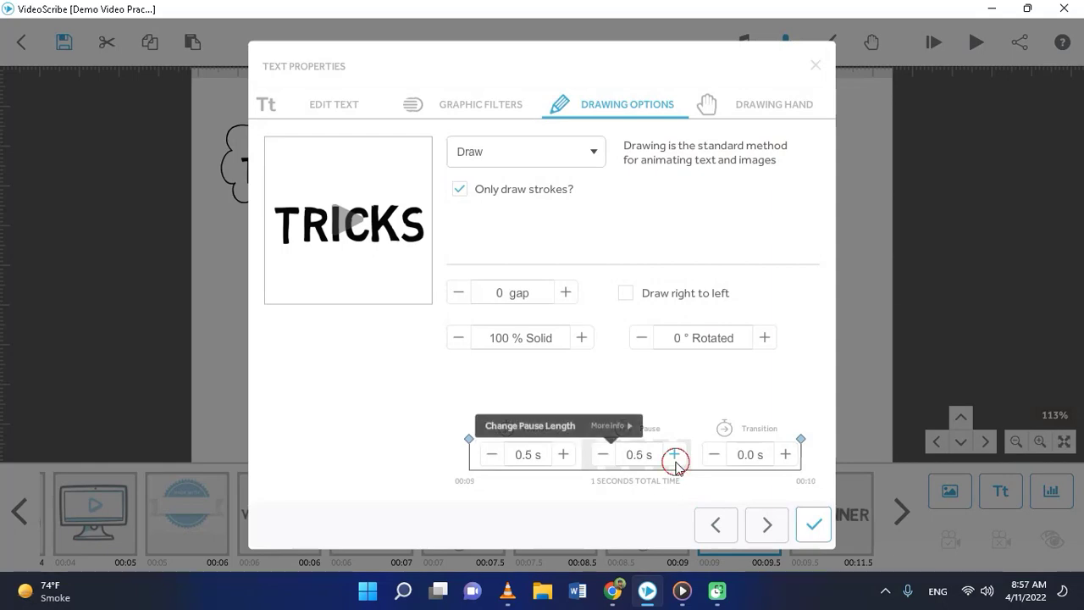
left_click(813, 524)
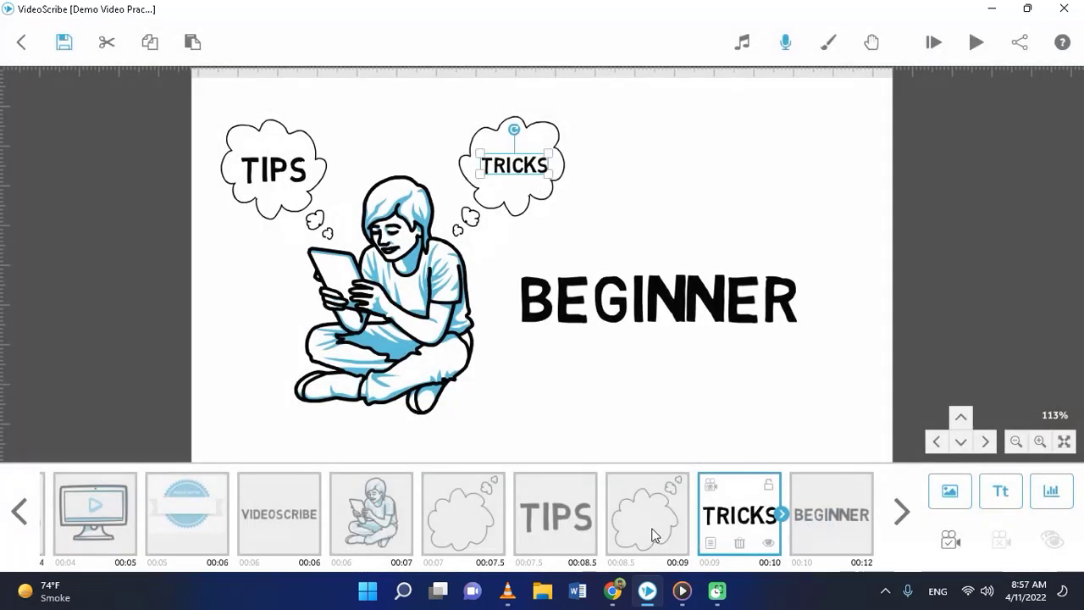
Check the animate, pause and transition times of the thought cloud around TRICKS
left_click(652, 535)
left_click(614, 543)
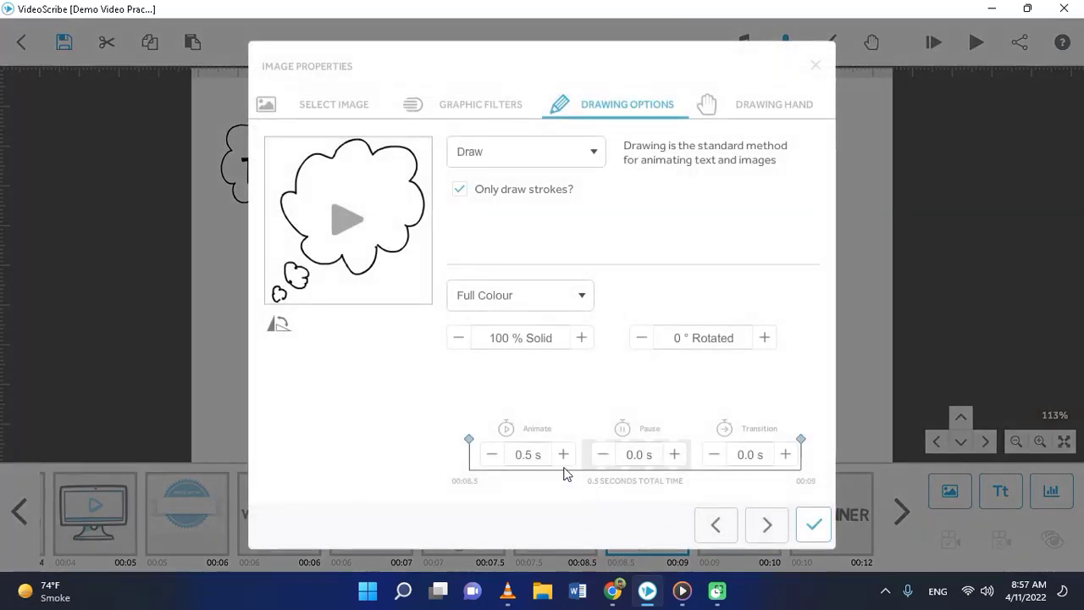
left_click(535, 456)
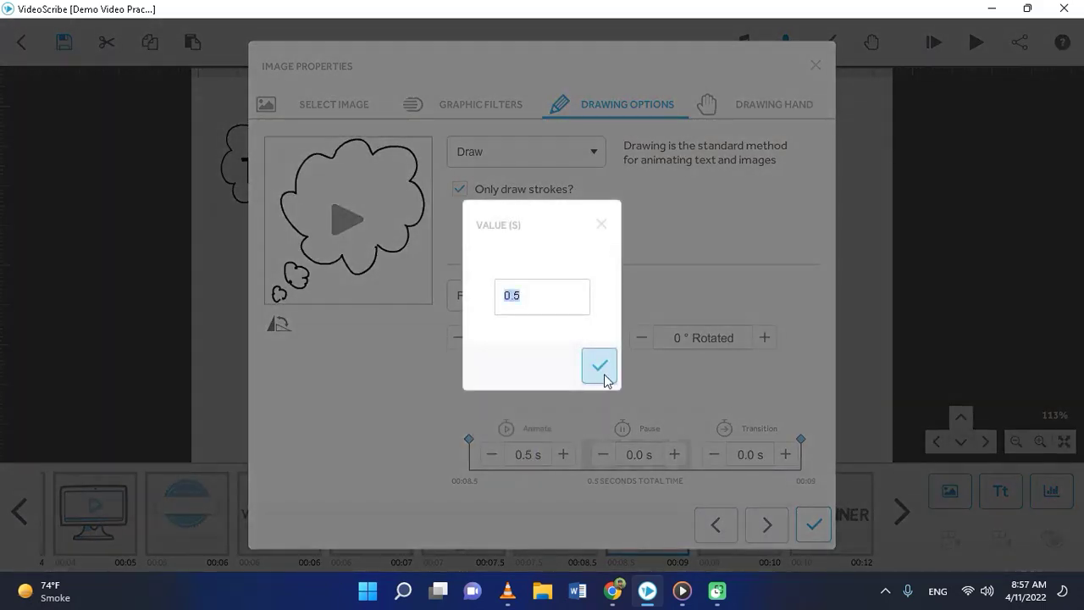
left_click(603, 366)
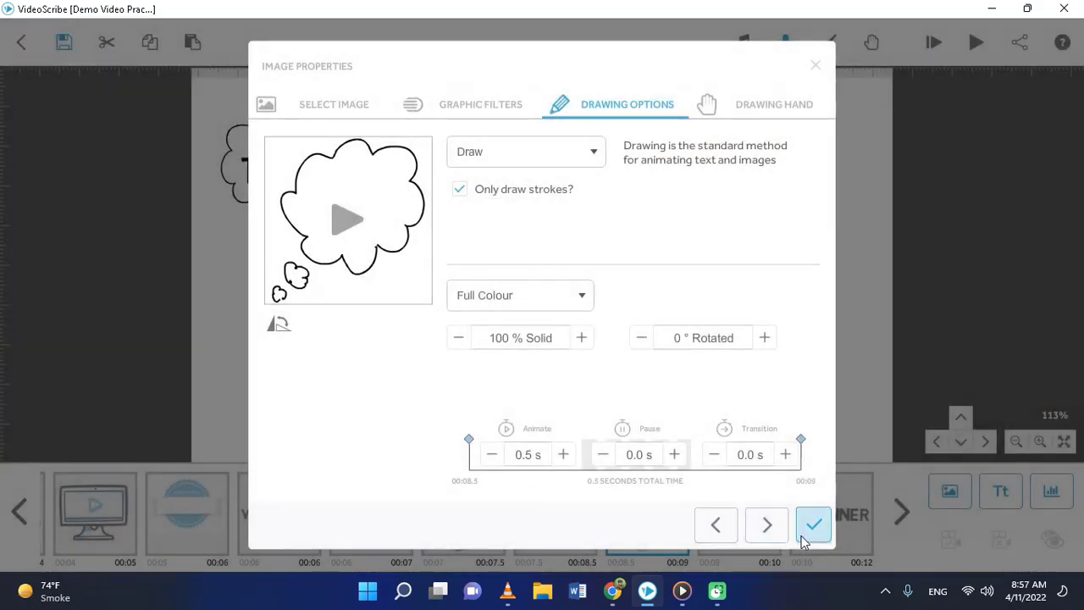
left_click(806, 535)
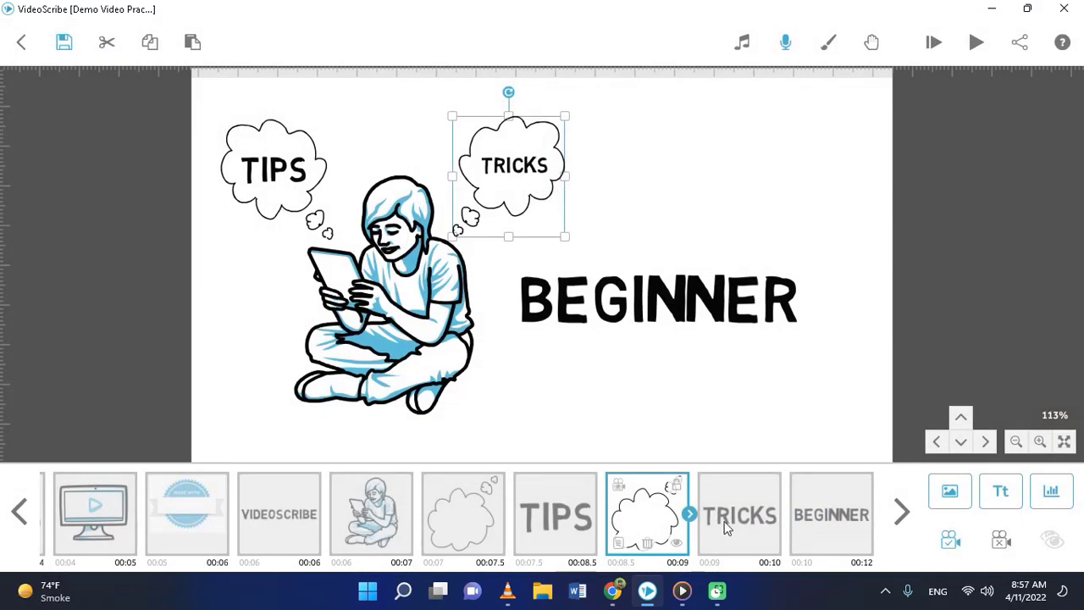
Open the drawing options of the seated person image
left_click(368, 525)
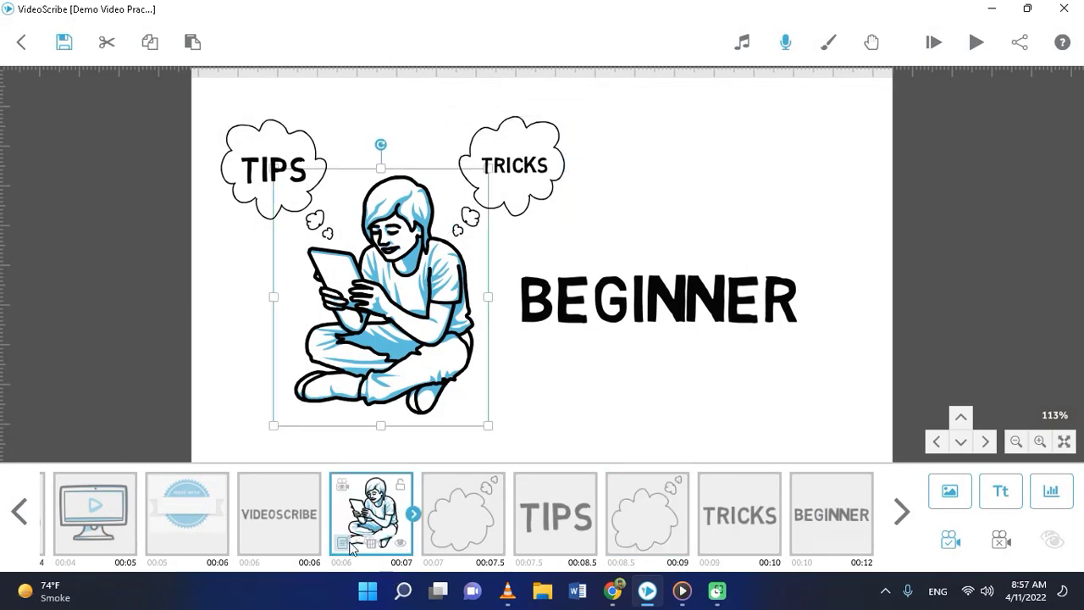
left_click(342, 542)
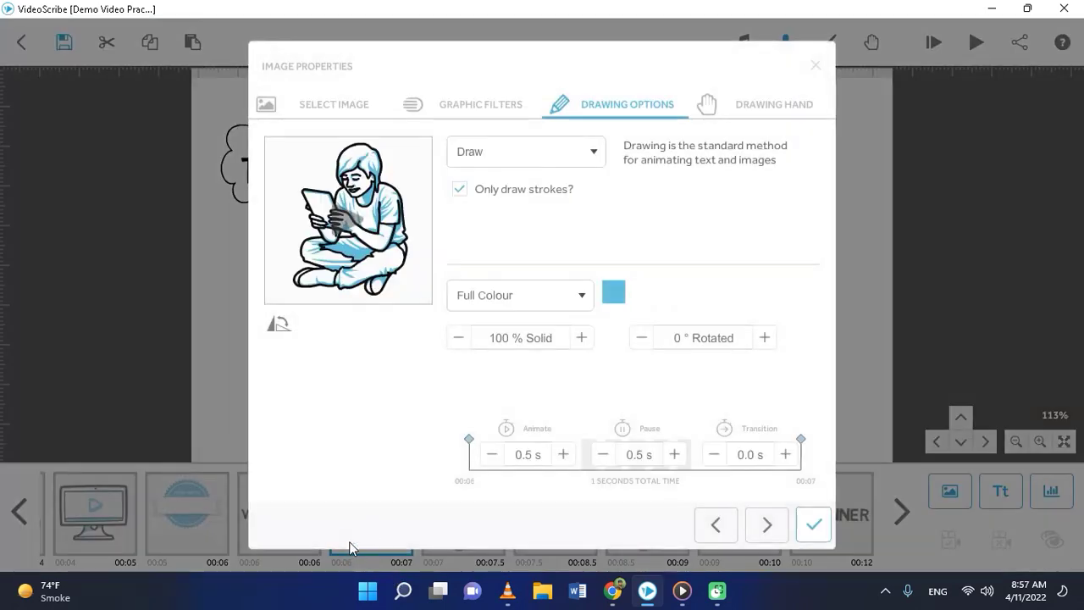
left_click(537, 457)
type("0")
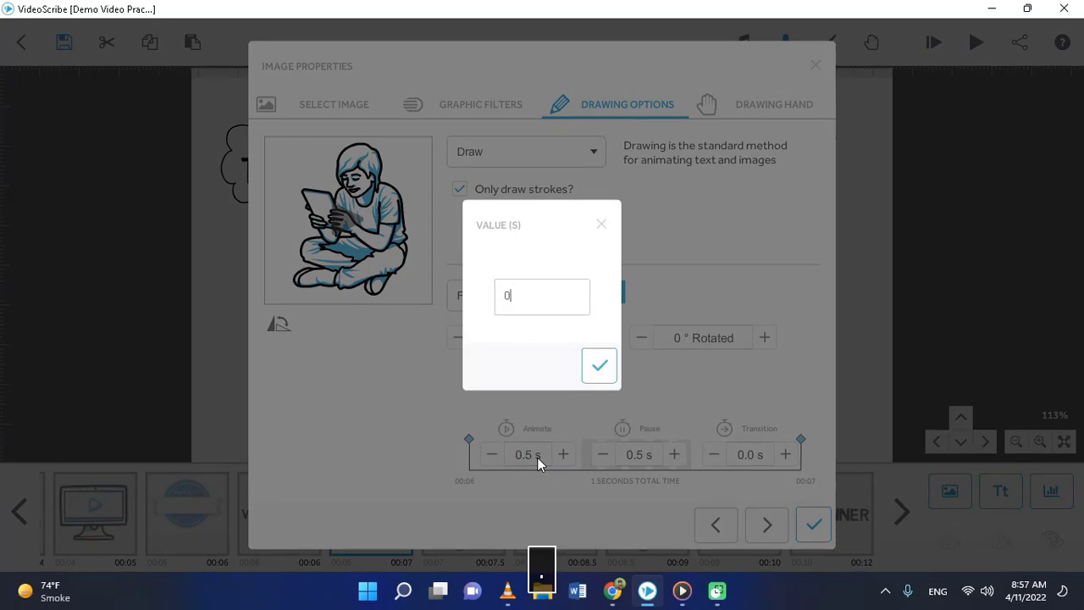
type(".")
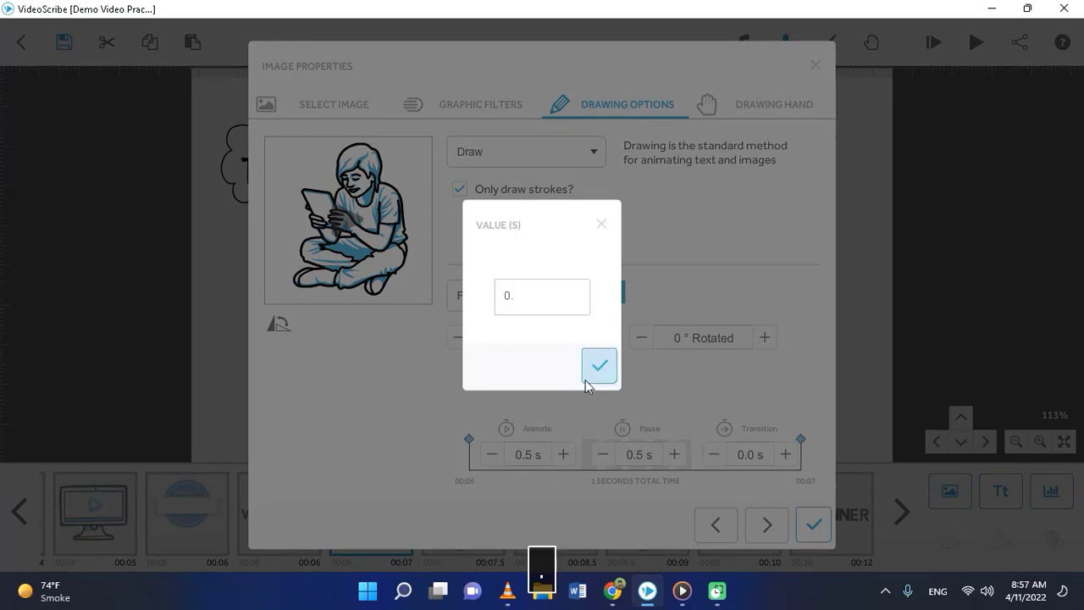
left_click(597, 226)
Set the seated person image's pause time to 0.3 s and apply the change
left_click(641, 461)
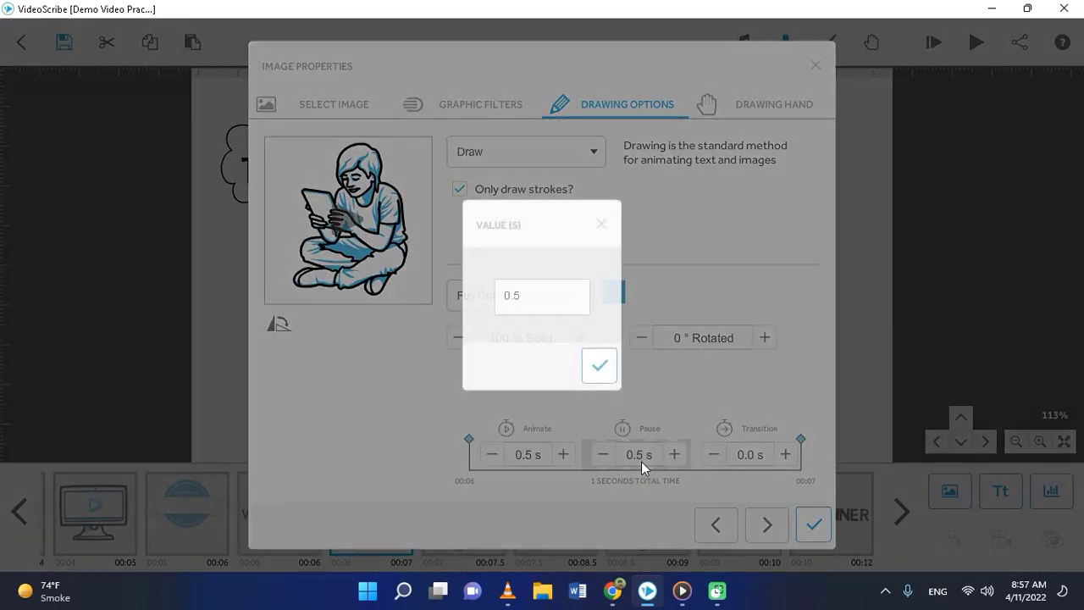
type("0.3")
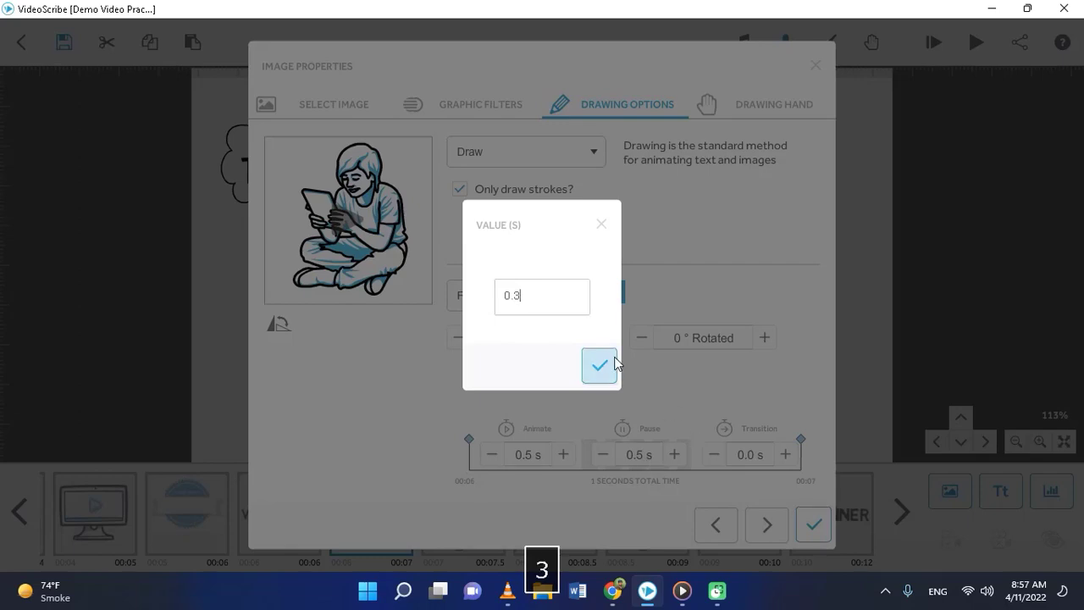
left_click(600, 365)
left_click(813, 525)
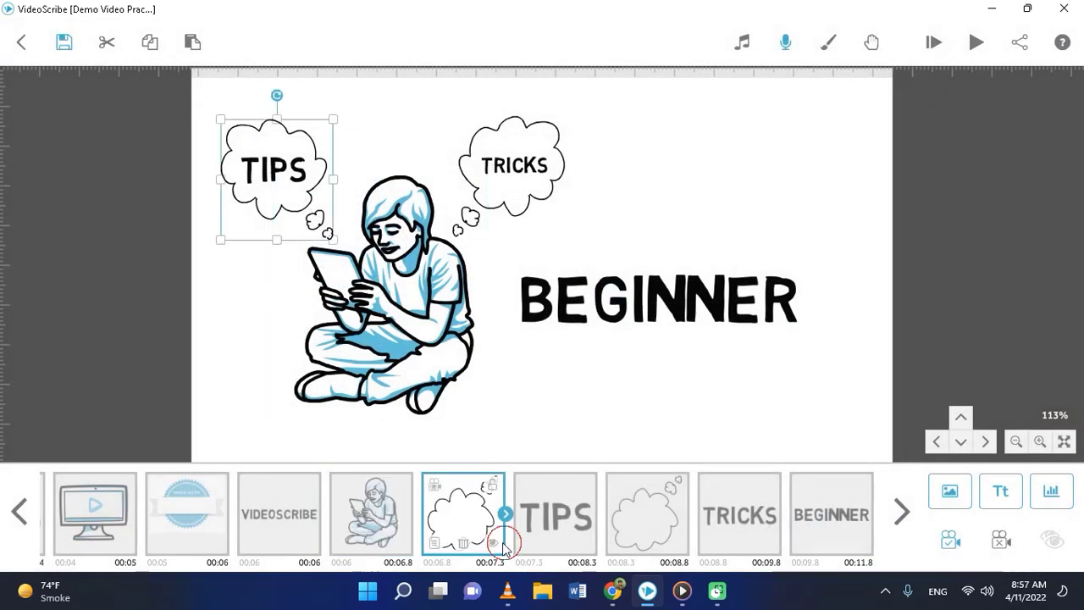
Go from the first thought cloud's properties to those of the TIPS text and set its pause to 0.3 s
left_click(432, 543)
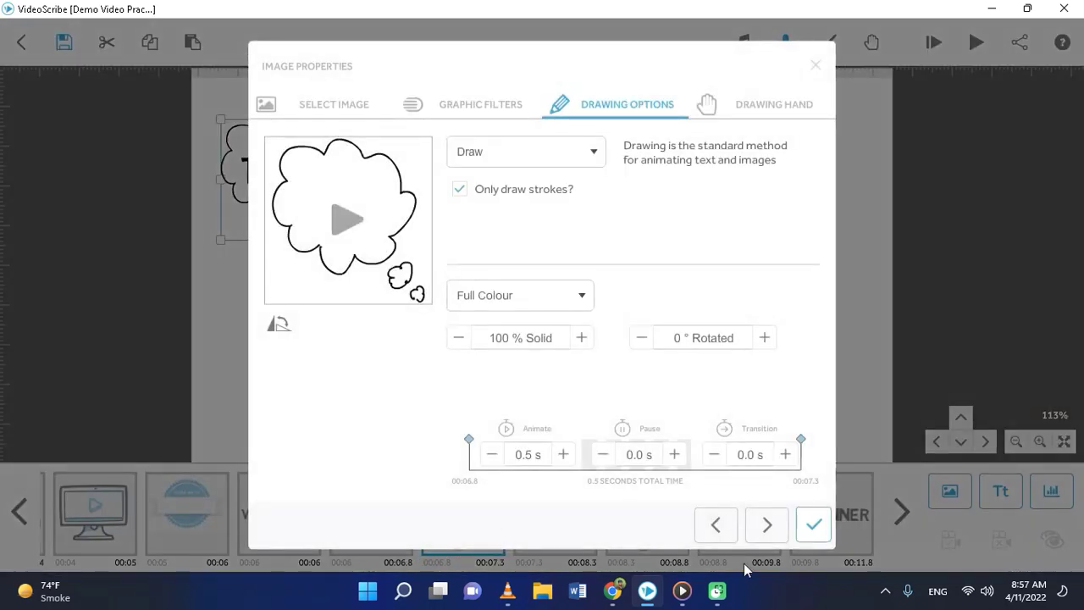
left_click(777, 527)
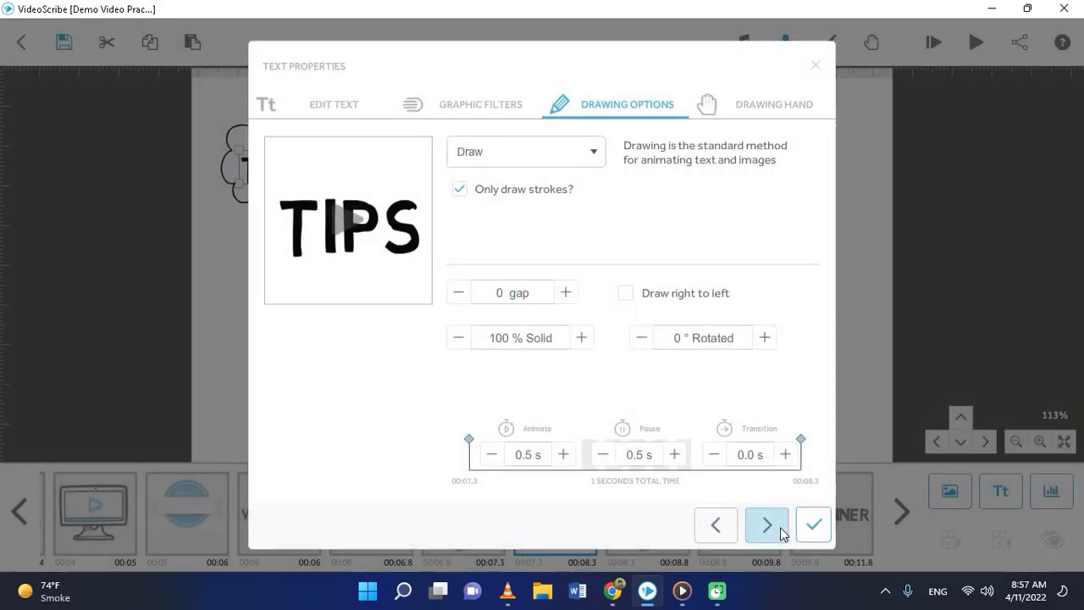
left_click(628, 453)
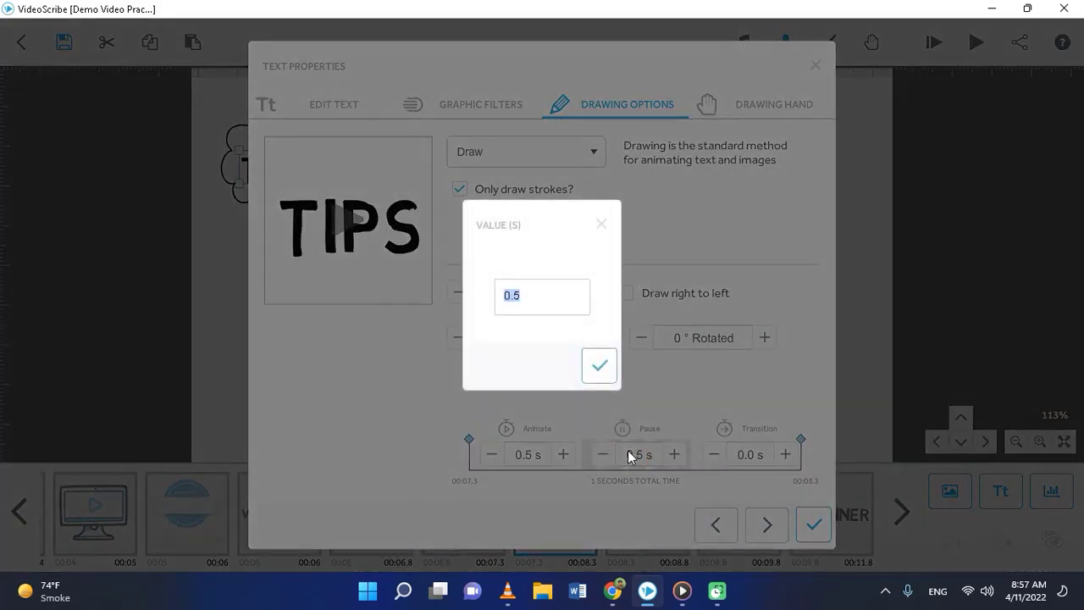
type("0.3")
left_click(601, 364)
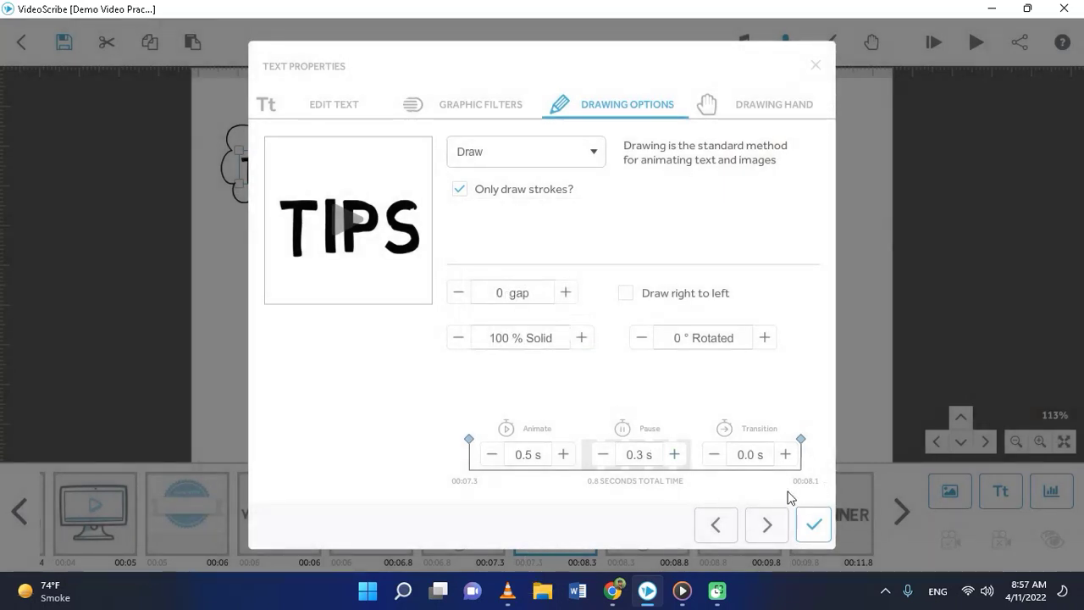
Shorten the TIPS text's pause to 0.2 s and apply the change
left_click(638, 455)
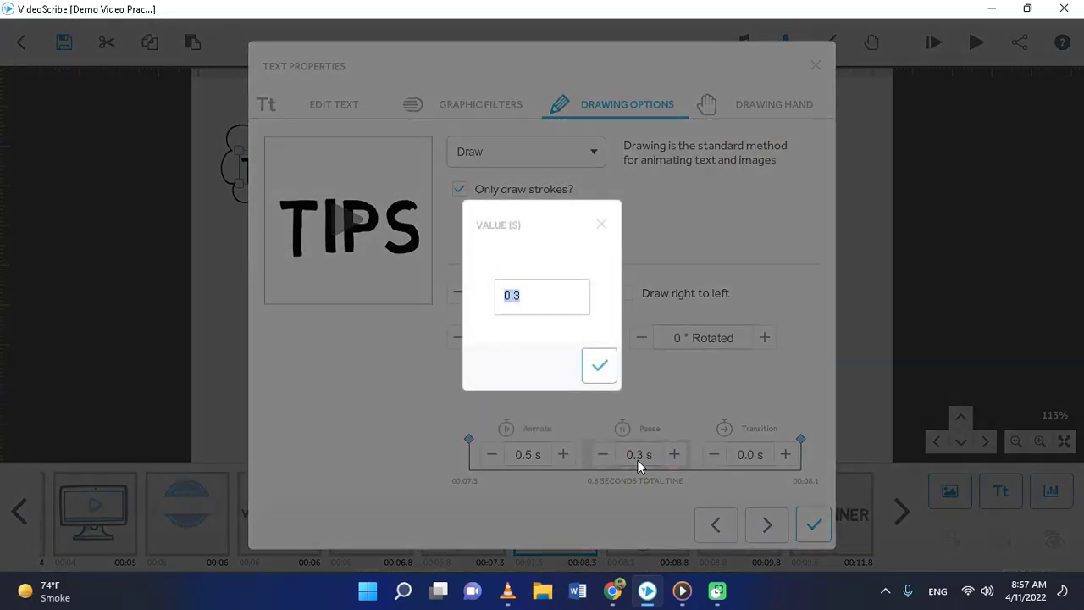
type("0.2")
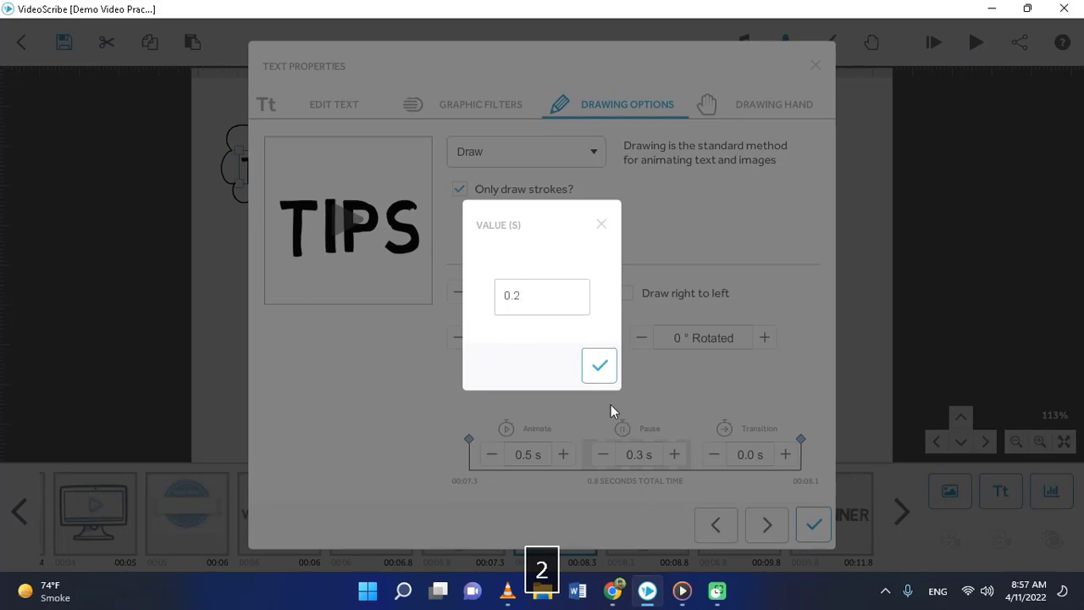
left_click(606, 375)
left_click(814, 525)
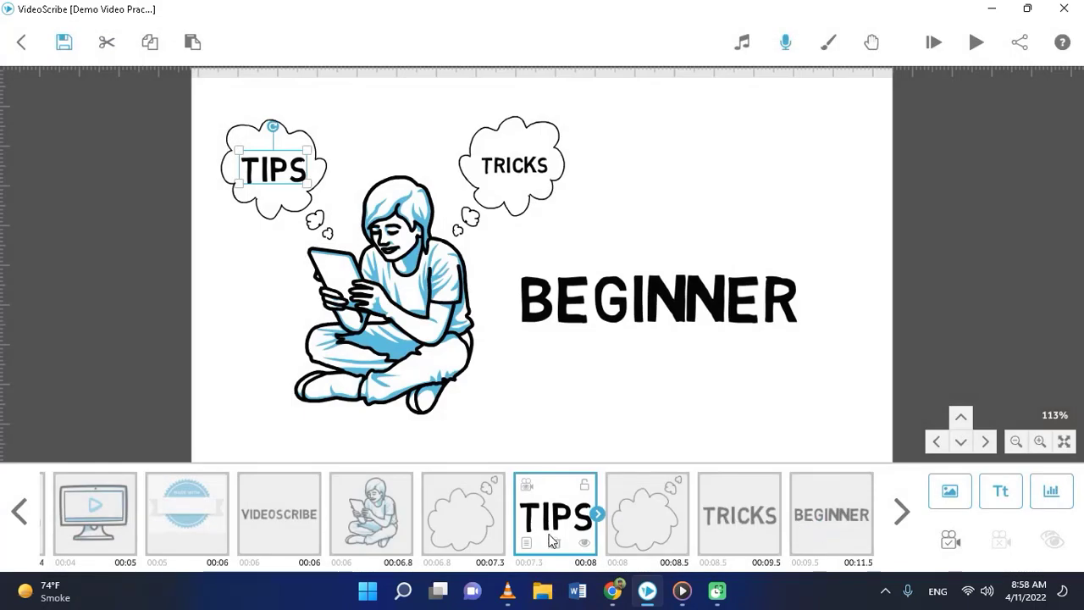
Reopen the TIPS text's properties and set its pause back to 0.3 s
left_click(526, 542)
left_click(638, 458)
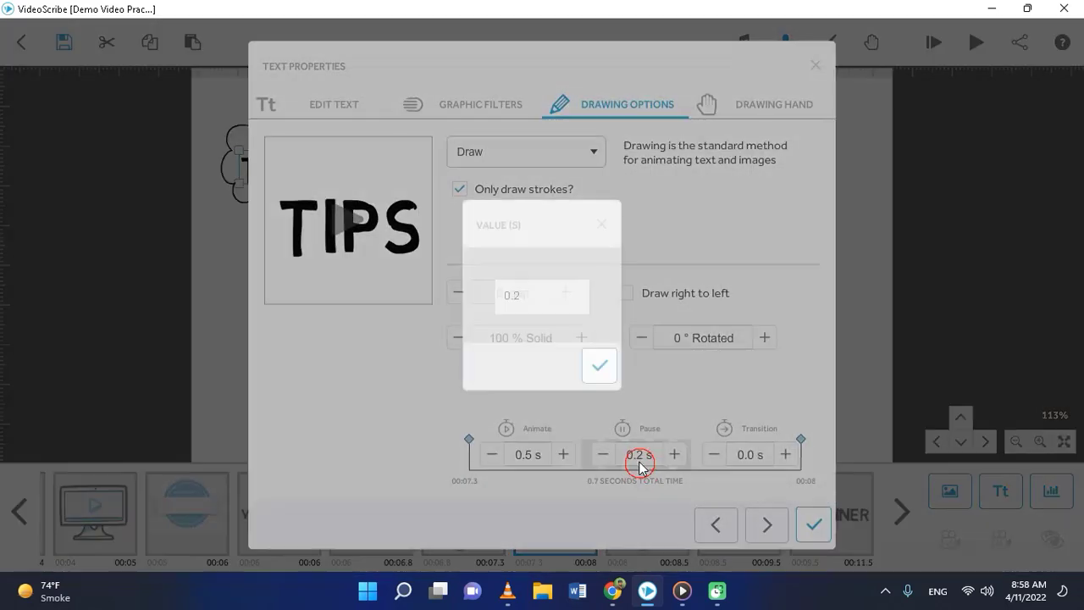
type("0.3")
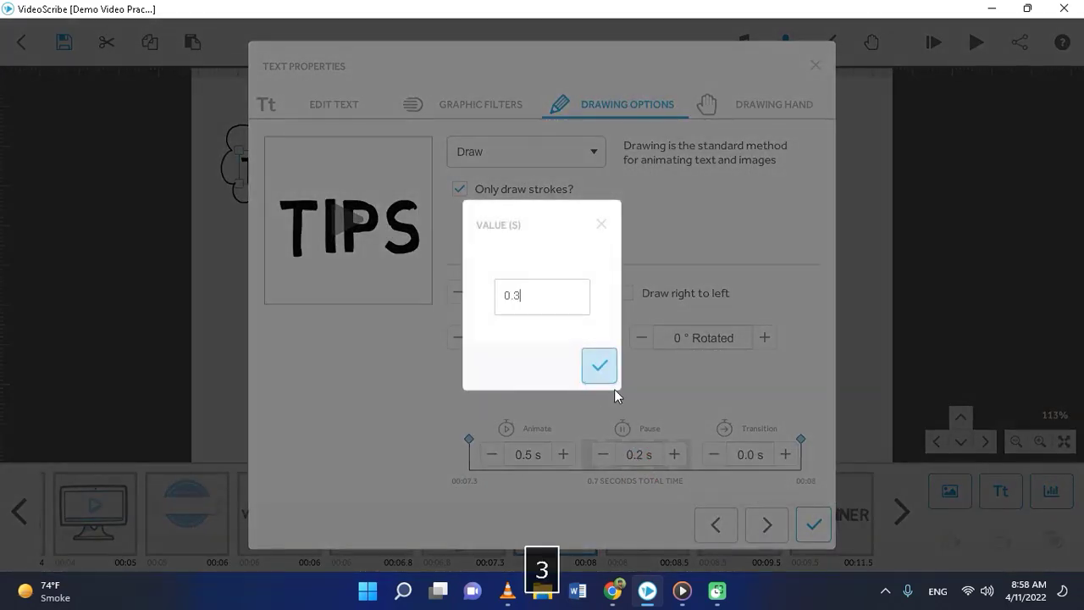
left_click(613, 377)
left_click(813, 524)
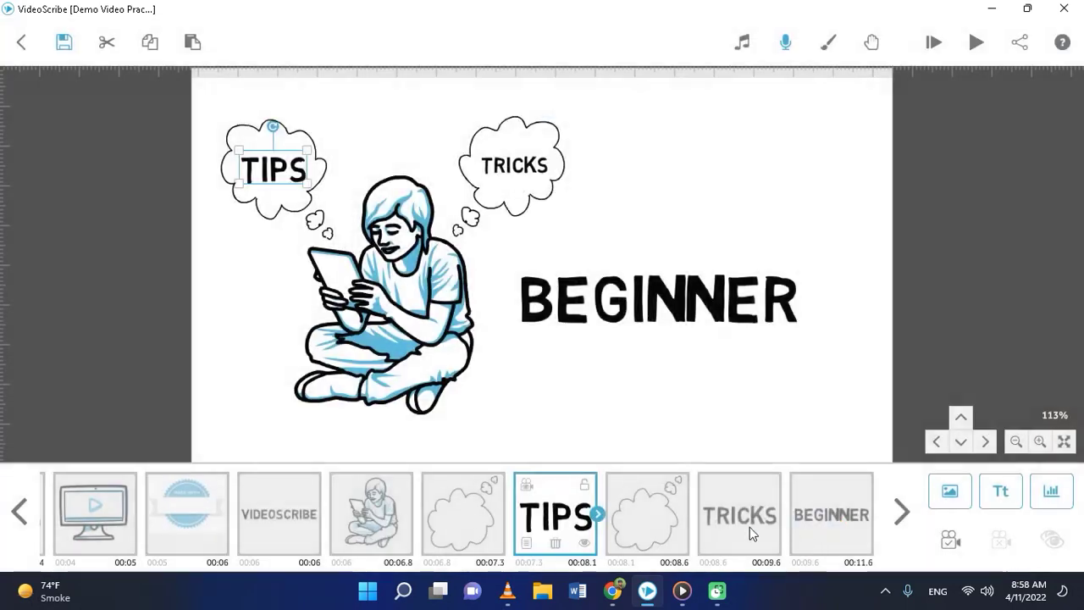
Set the TRICKS text's pause time to 0.3 s and apply the change
left_click(733, 527)
left_click(719, 538)
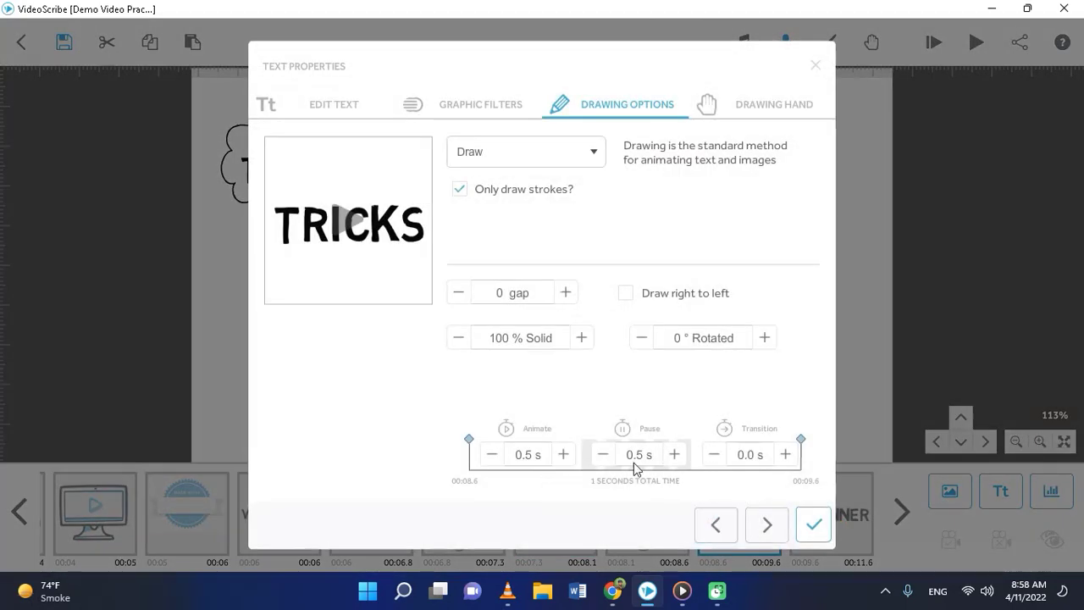
left_click(656, 451)
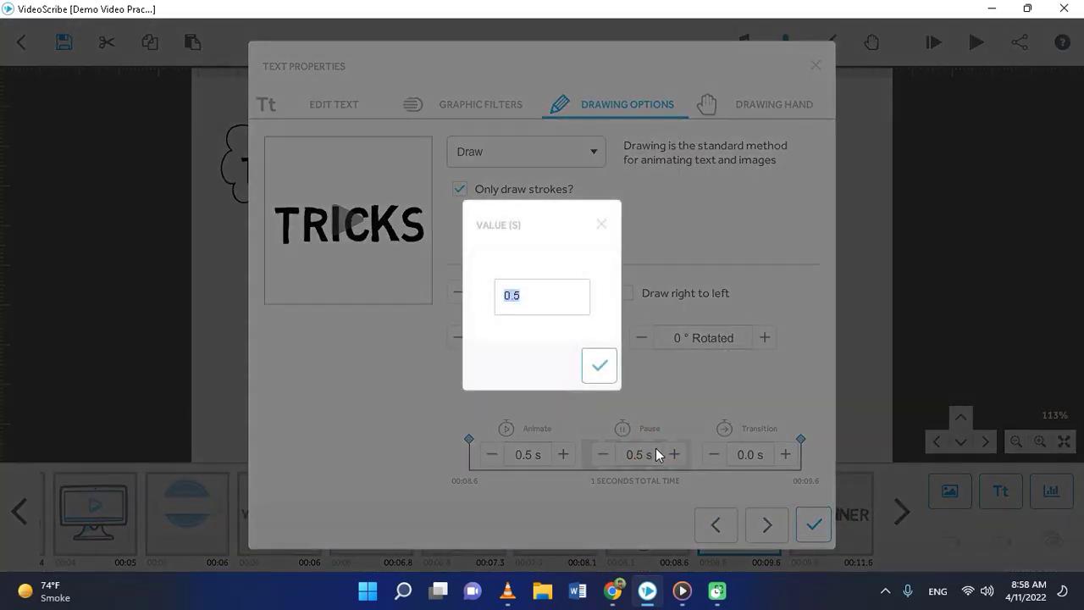
type("0.3")
key("Return")
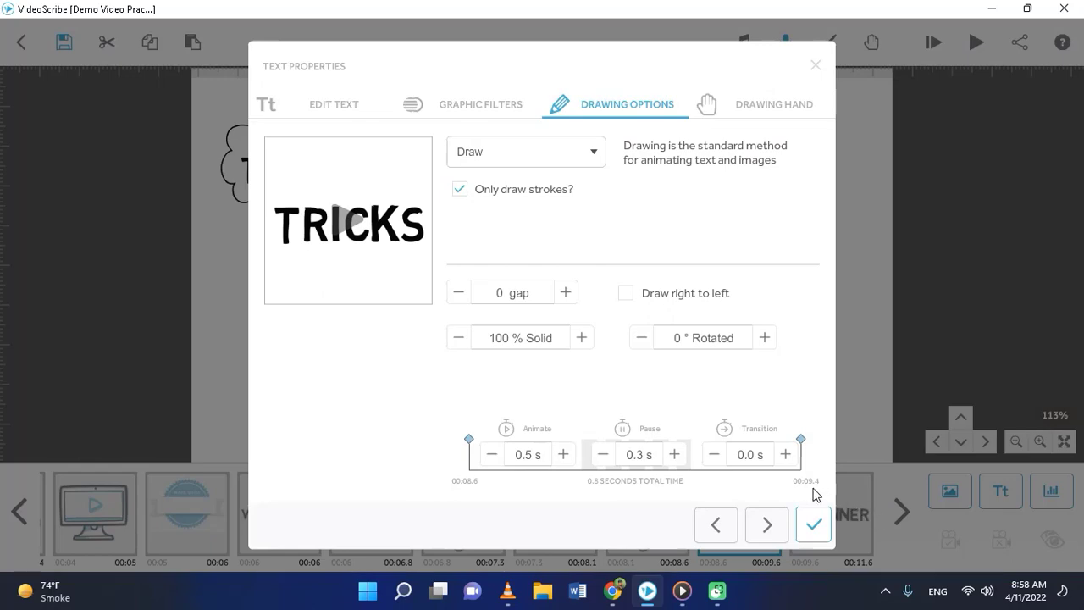
left_click(813, 516)
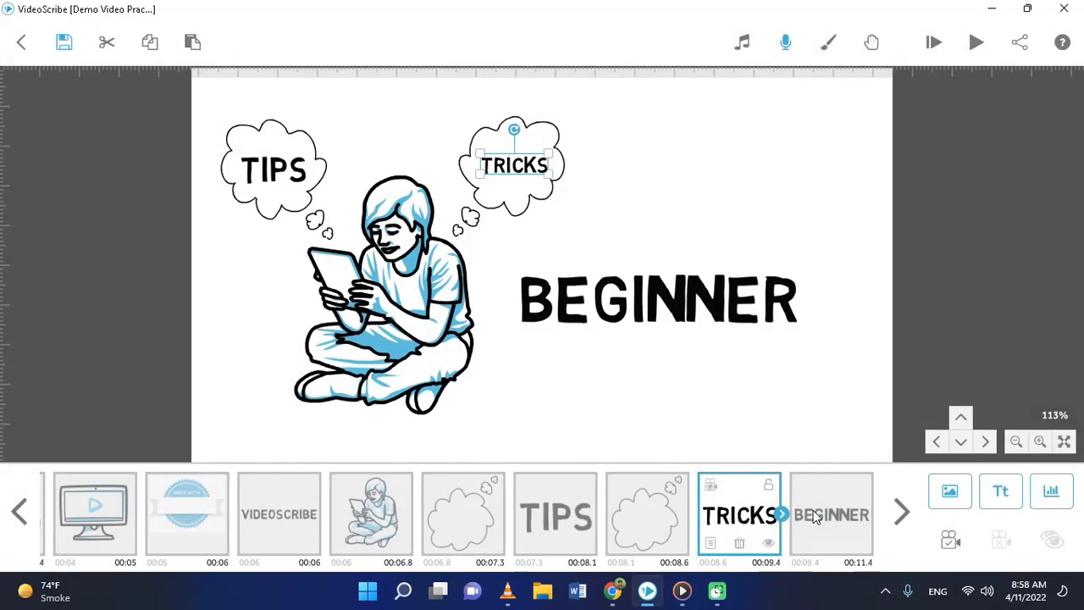
Set the animate time of the image of the boy reading a tablet to 0.3 s and apply the change
double_click(366, 517)
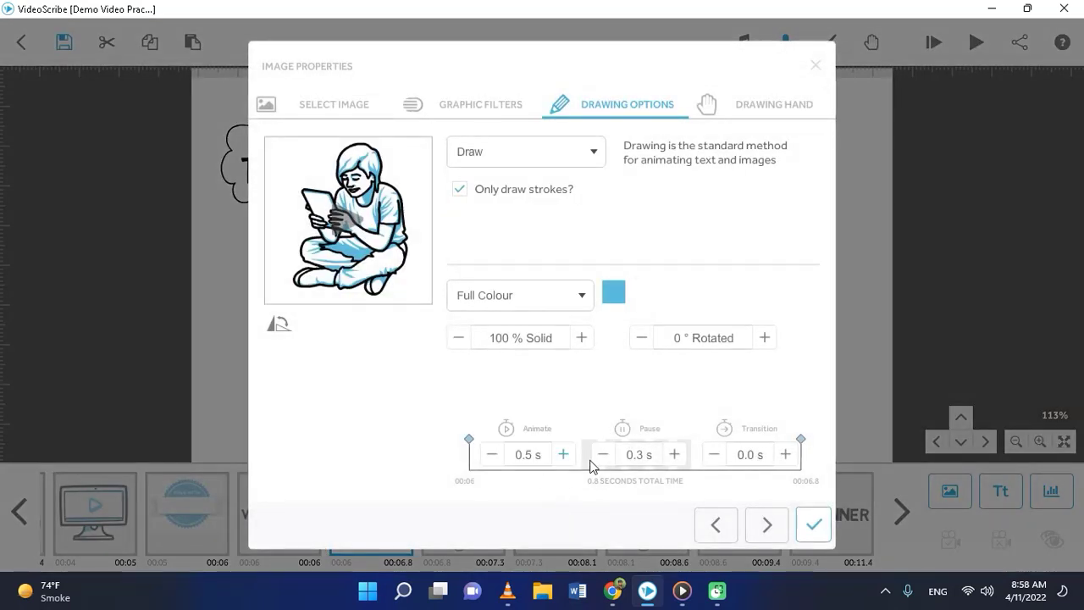
left_click(525, 458)
type("0.3")
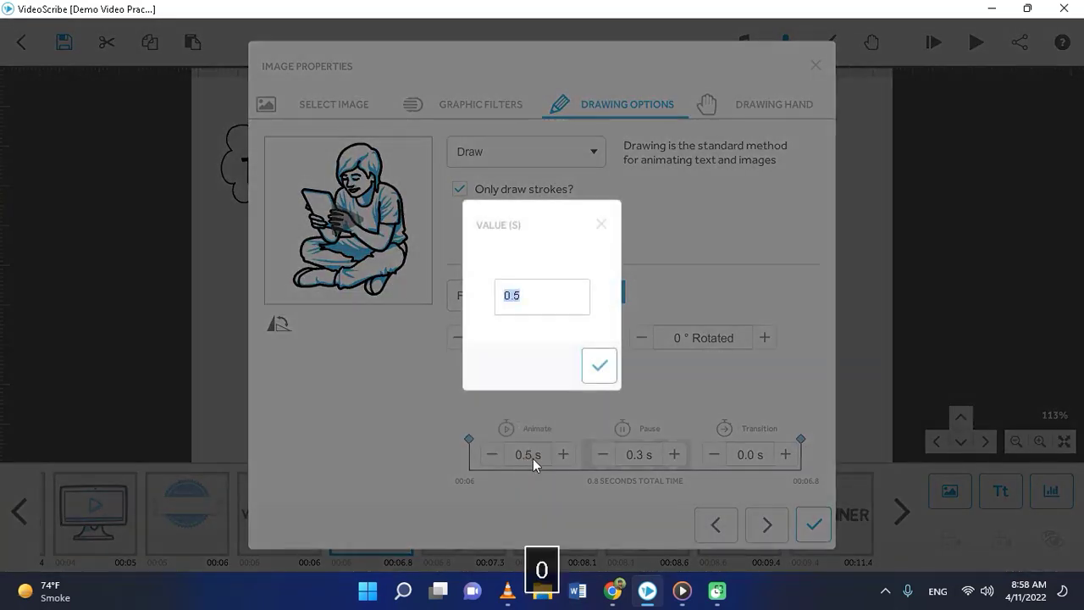
key("Return")
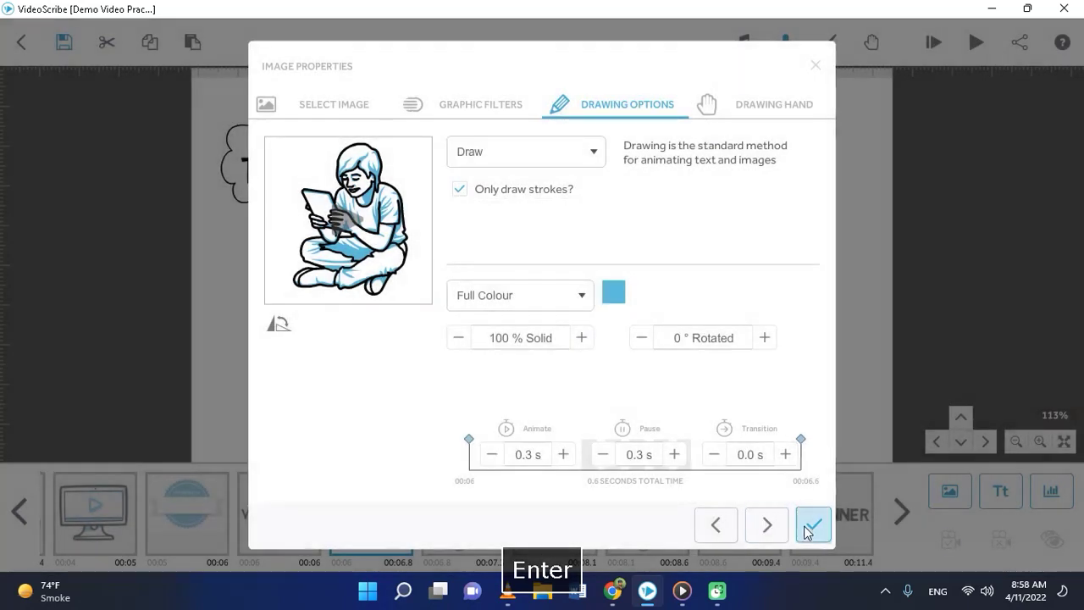
left_click(813, 524)
Set the animate time of the first thought cloud, around TIPS, to 0.3 s
left_click(451, 540)
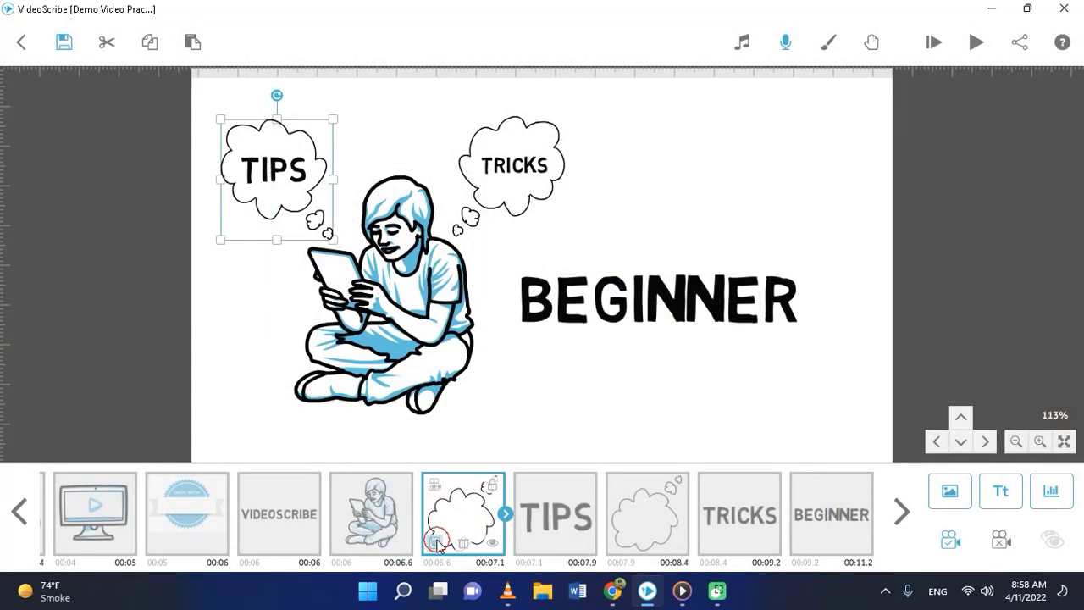
left_click(436, 540)
left_click(535, 455)
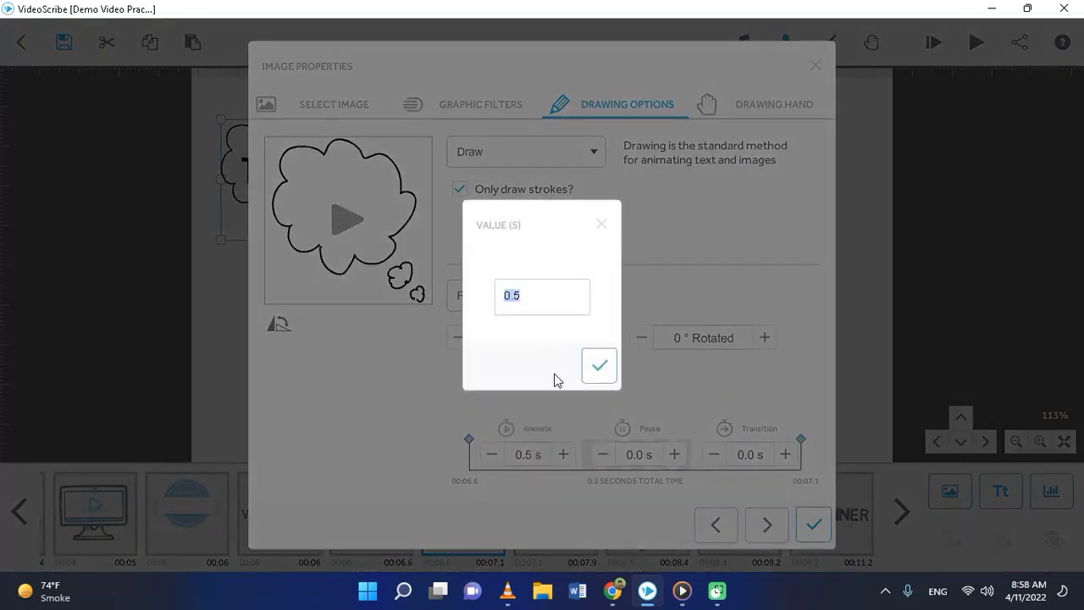
type("0.3")
key("Return")
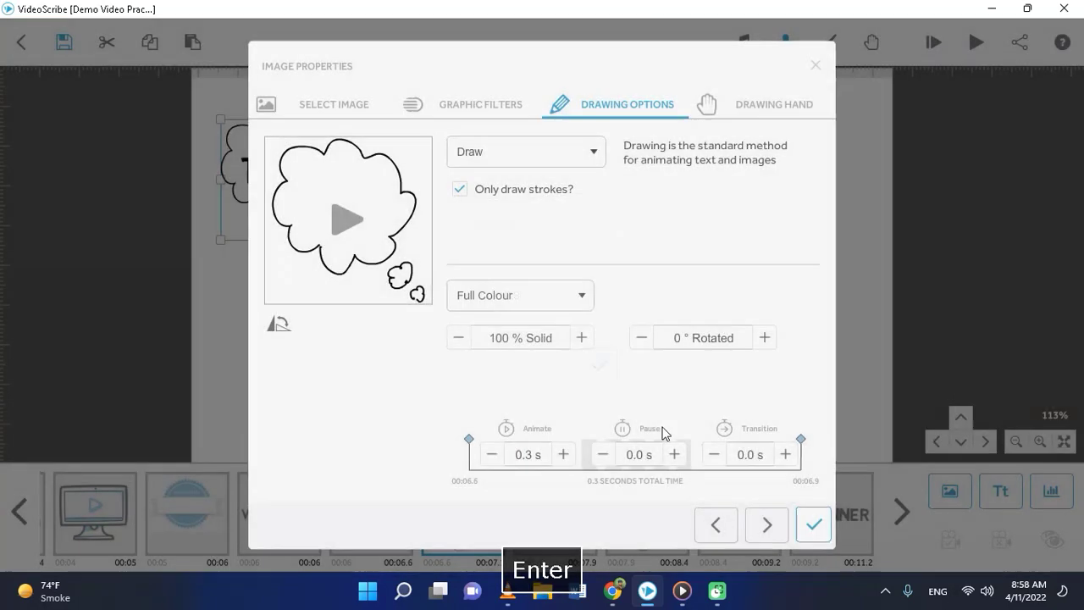
Go to the TIPS text's properties, set its animate time to 0.3 s, and save it by moving on to the following element
left_click(767, 526)
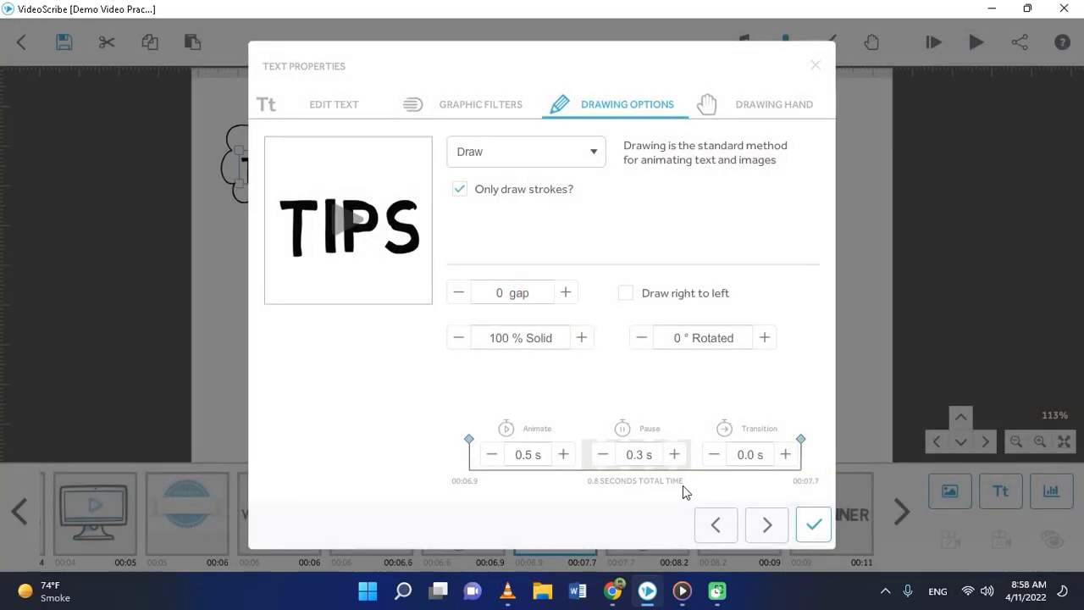
left_click(537, 455)
type("0.3")
key("Return")
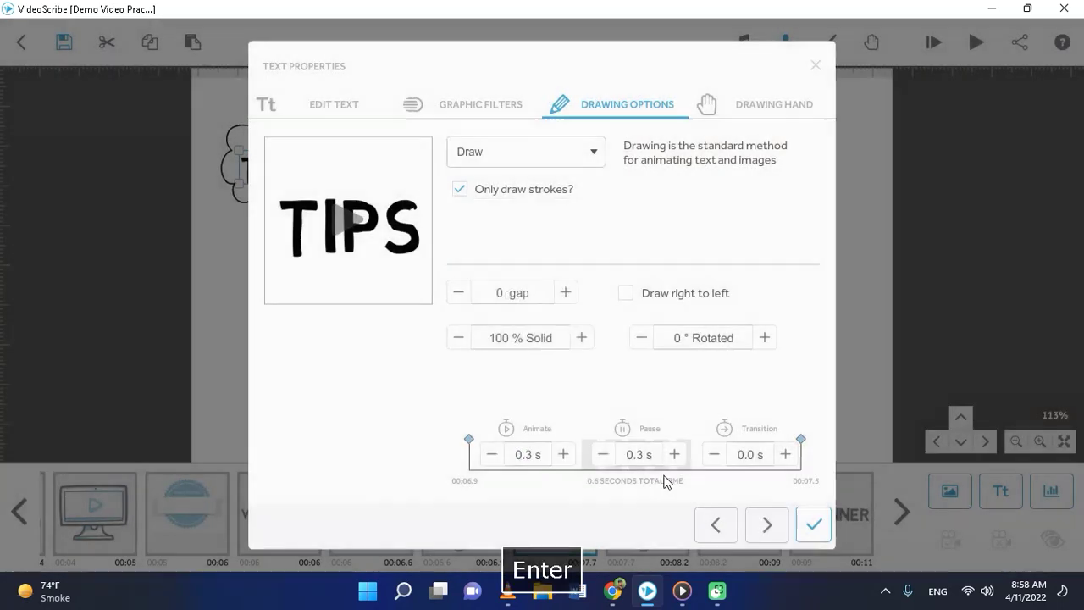
left_click(748, 522)
Set the animate time of the second thought cloud, around TRICKS, to 0.4 s and apply the change
left_click(546, 448)
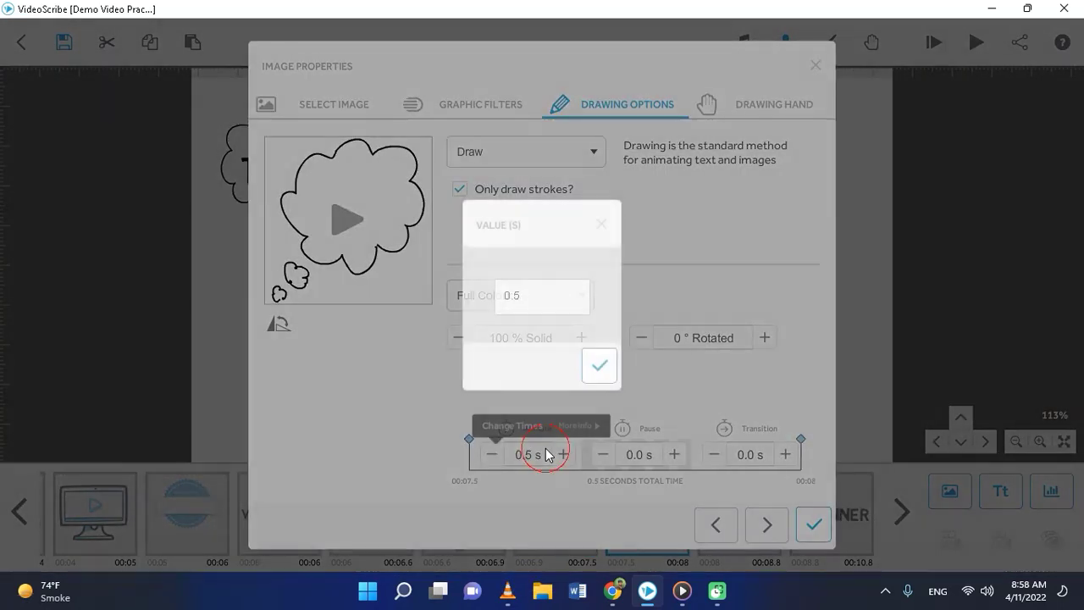
type("0.")
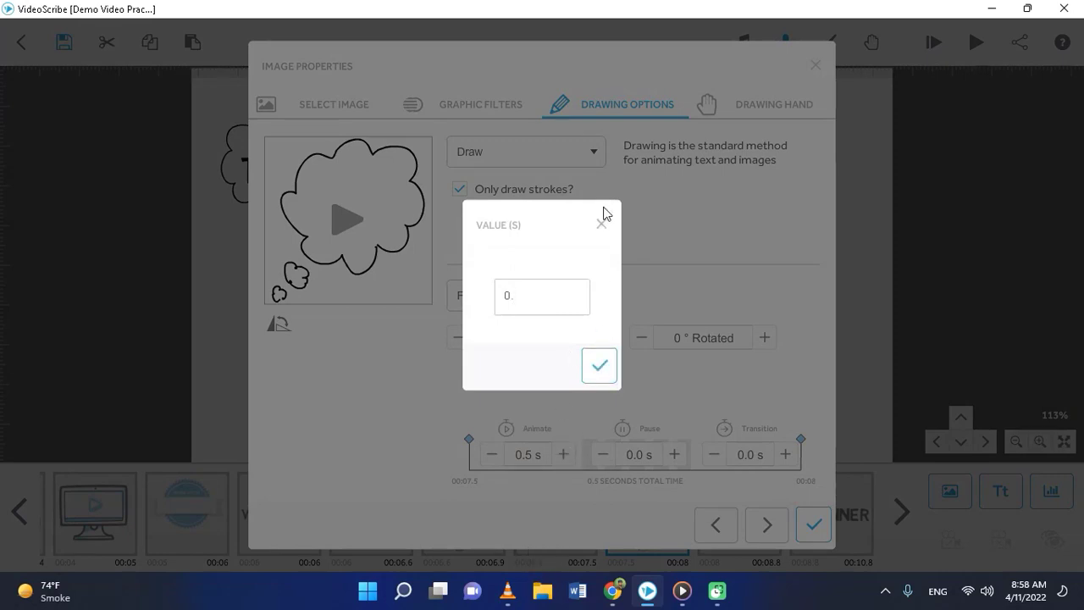
left_click(603, 225)
left_click(527, 456)
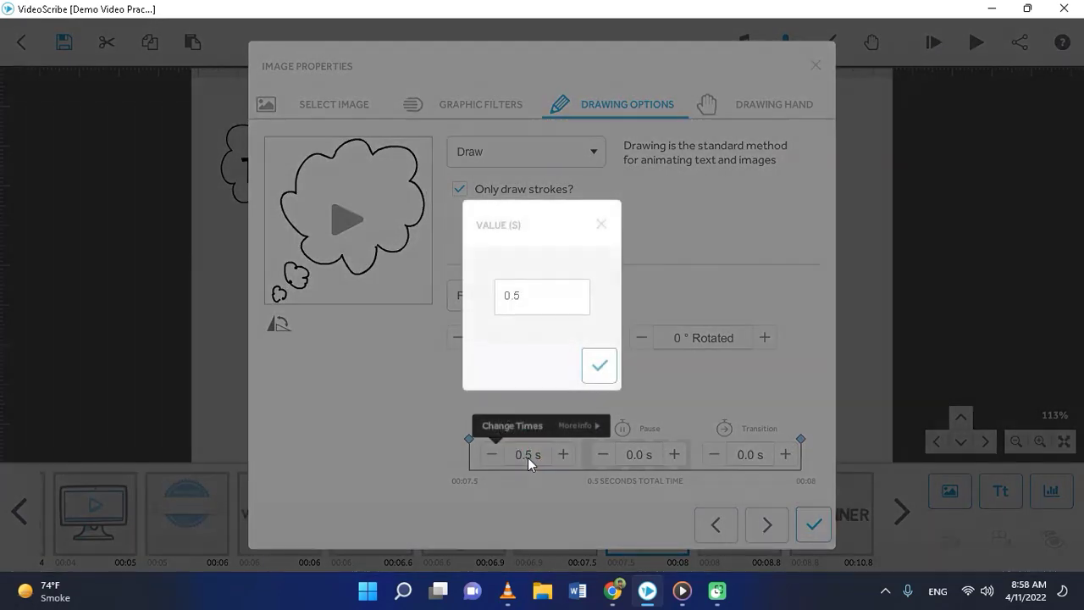
type(".4")
left_click(601, 366)
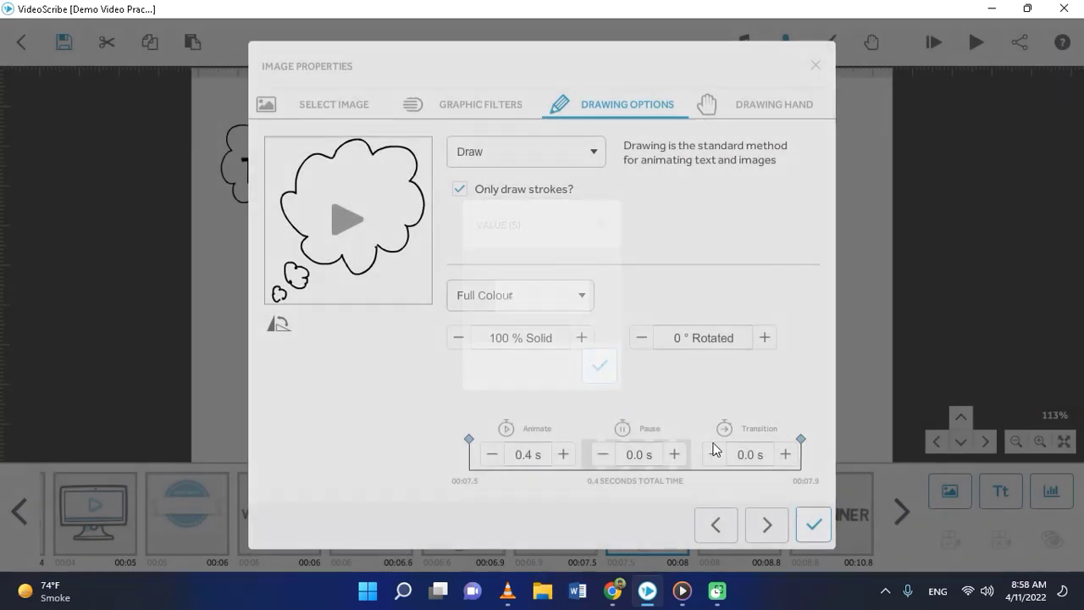
left_click(815, 526)
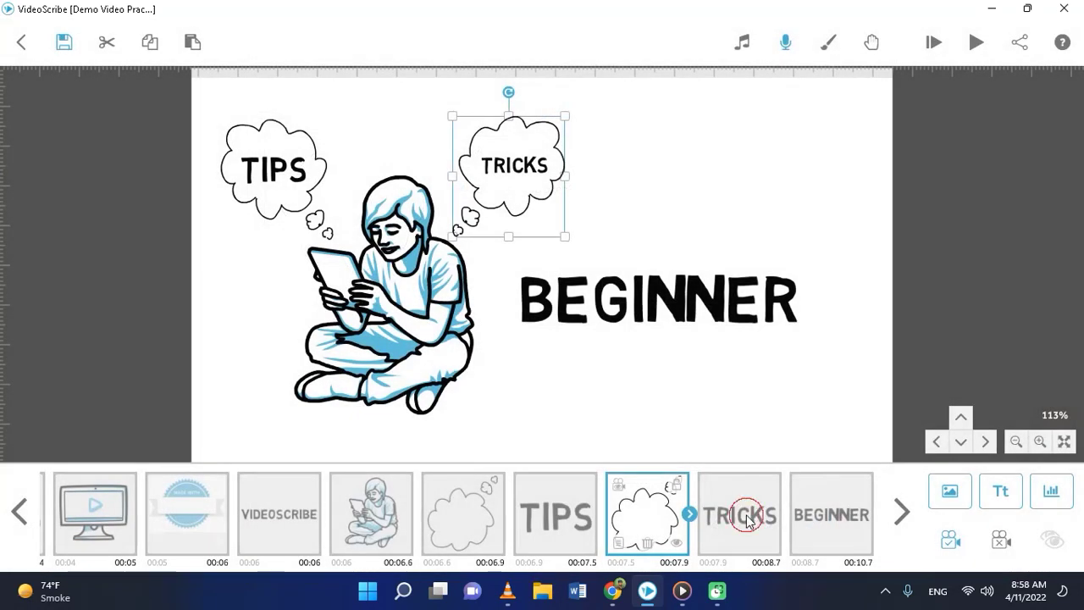
Reopen the properties of the second thought cloud and set its animate time to 0.3 s
left_click(724, 542)
left_click(560, 521)
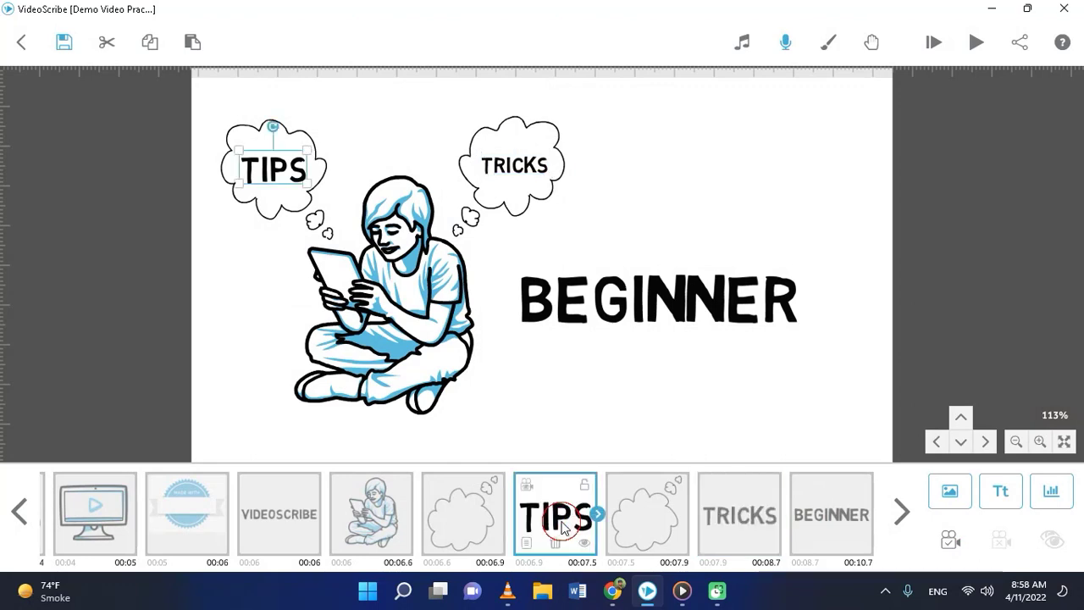
left_click(648, 536)
left_click(620, 542)
left_click(538, 455)
key("Return")
left_click(813, 524)
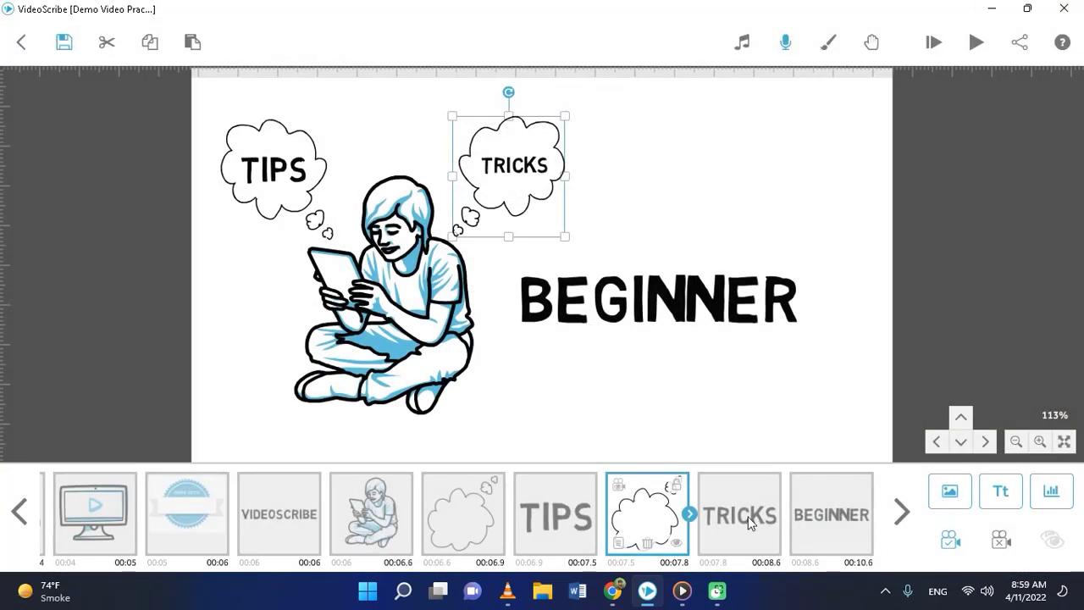
Set the TRICKS text's animate time to 0.3 s
left_click(753, 506)
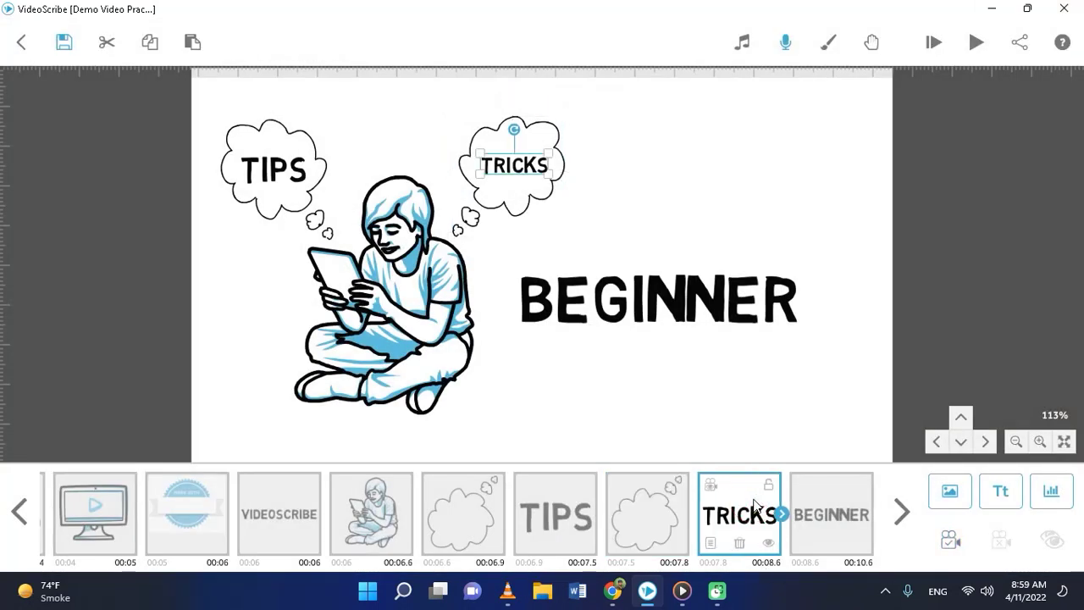
left_click(710, 543)
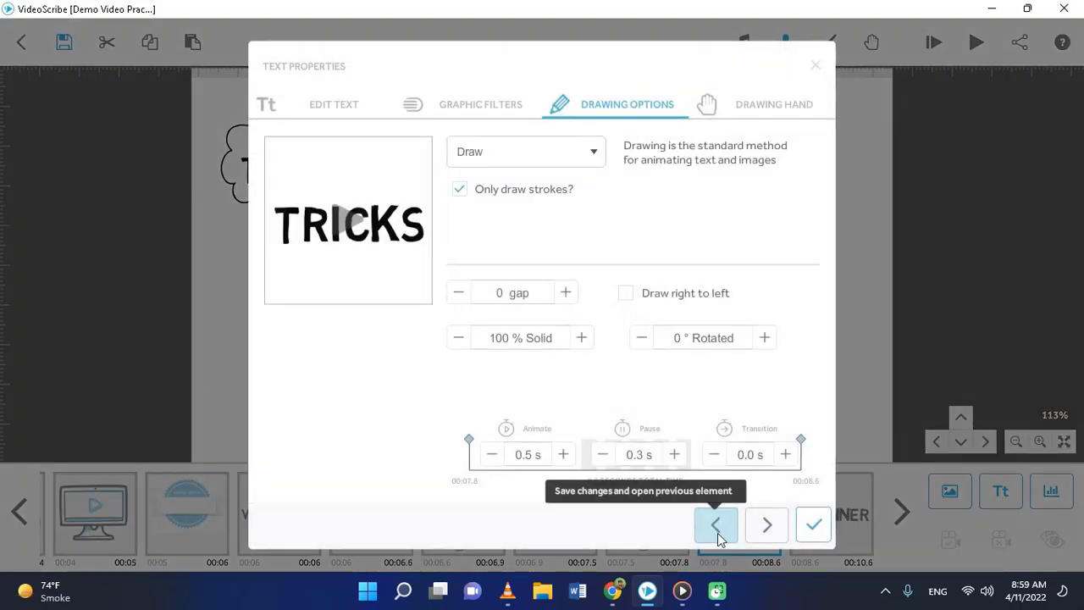
left_click(529, 455)
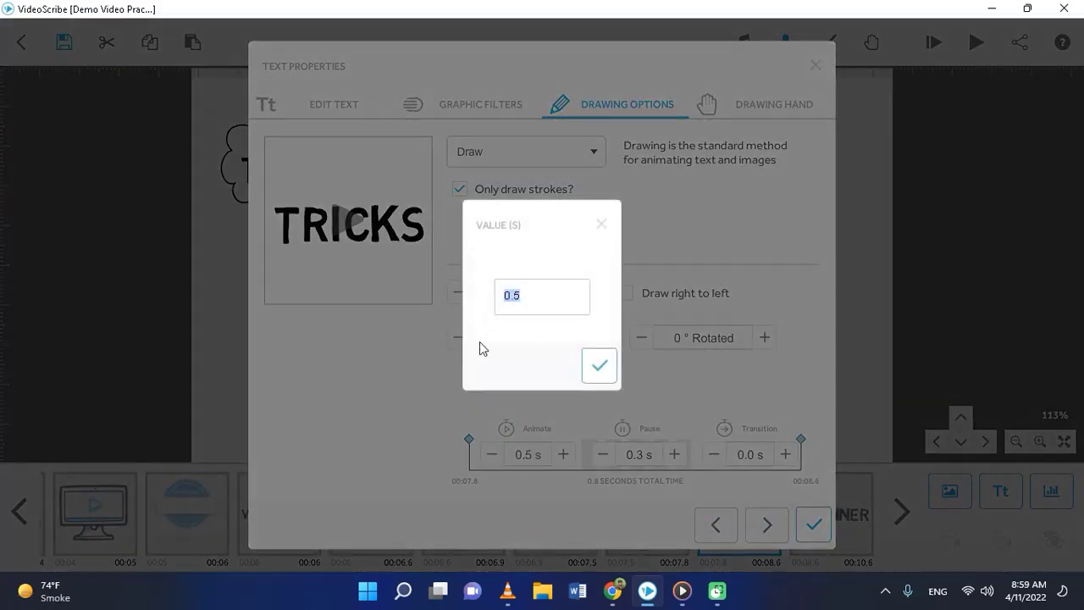
type("0.3")
key("Return")
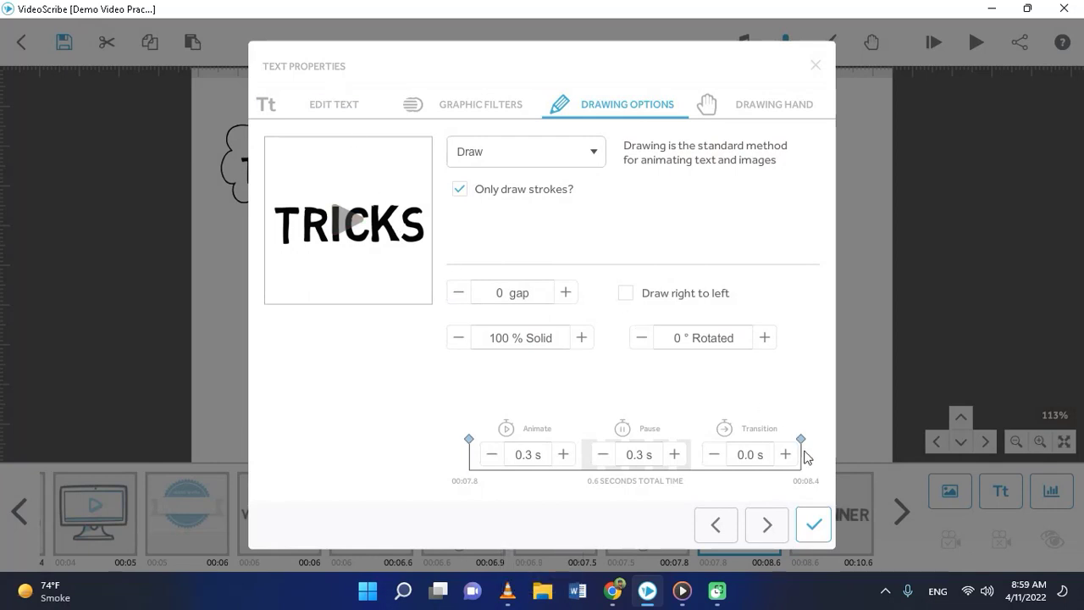
Set the TRICKS text's pause to 0.4 s and apply the change
left_click(631, 458)
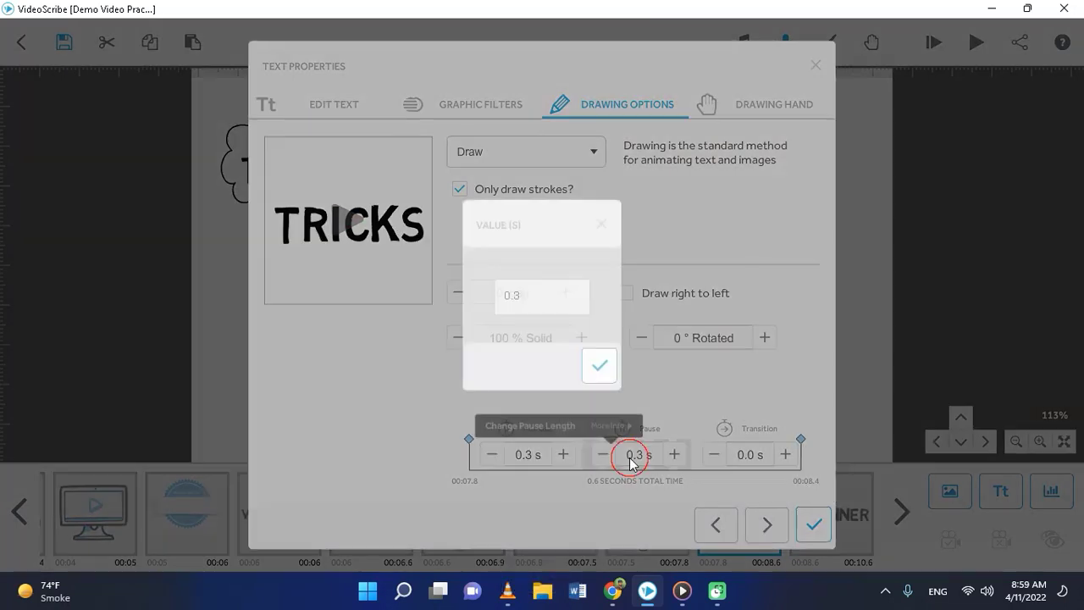
type("0.4")
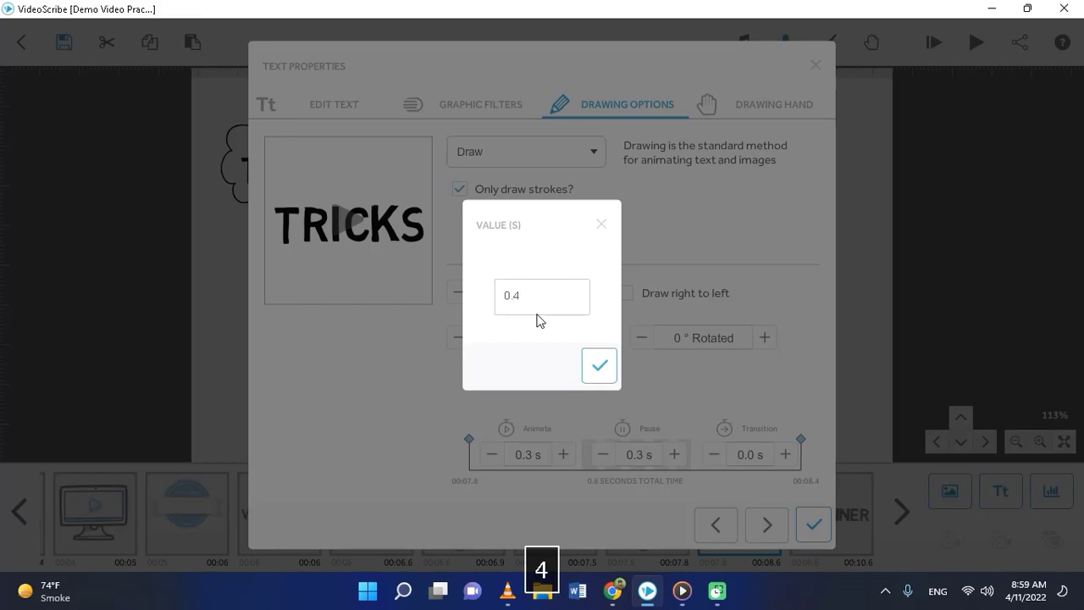
key("Return")
left_click(811, 526)
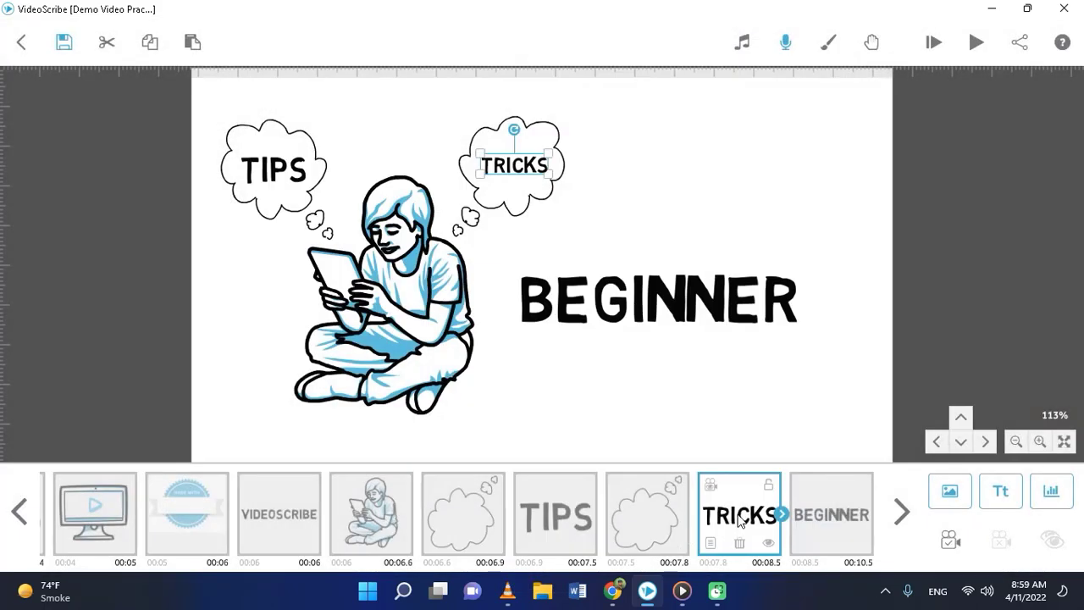
Reopen the TRICKS text's properties, set its pause to 0.2 s and apply the change
left_click(707, 542)
left_click(631, 455)
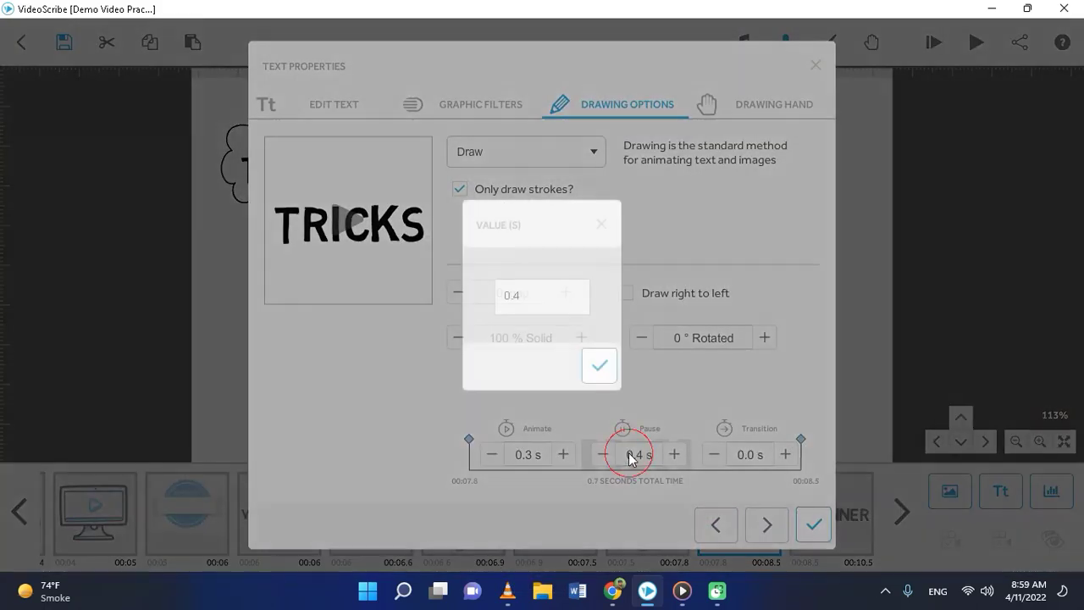
type("0.2")
key("Return")
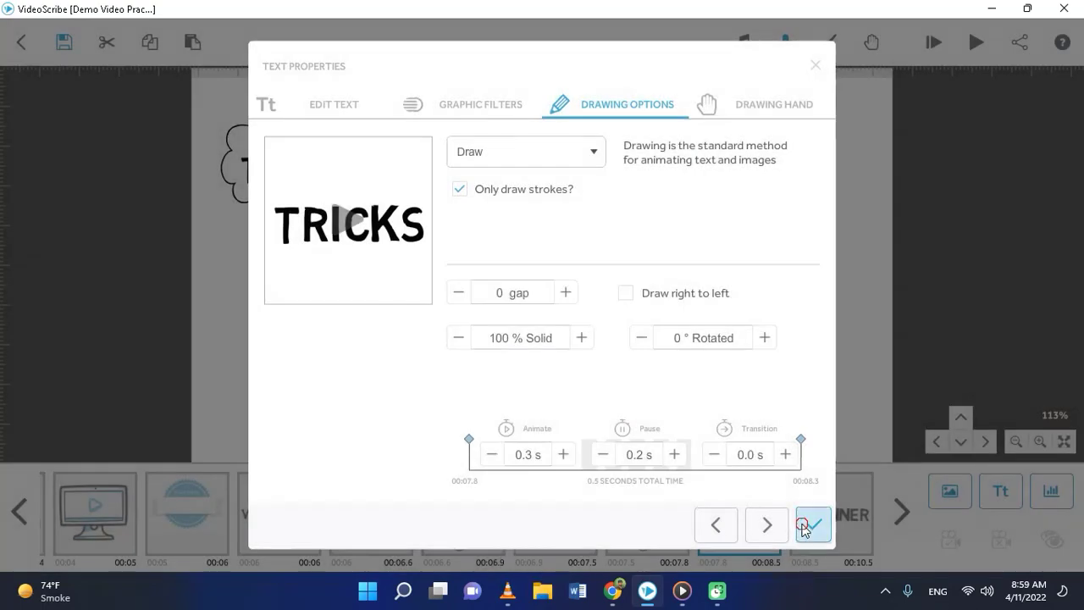
left_click(804, 526)
Open the TIPS text's properties and set its pause to 0.2 s
left_click(527, 544)
left_click(526, 543)
left_click(634, 454)
type(".3")
key("BackSpace")
key("BackSpace")
type("0.2")
left_click(598, 366)
Go back to the properties of the boy reading a tablet, set the image's pause to 0.2 s and apply the change
left_click(730, 524)
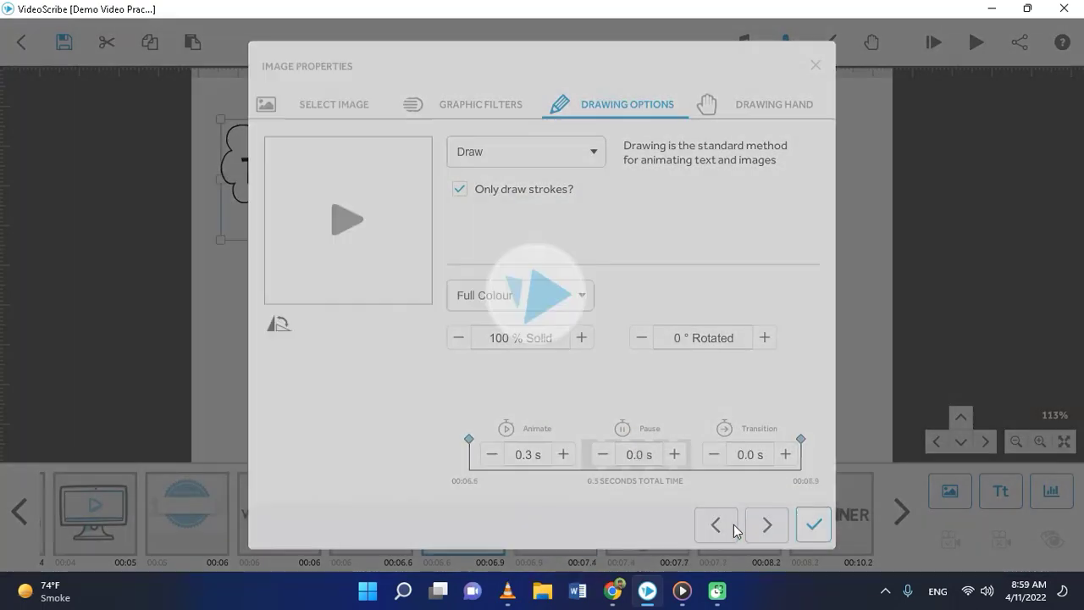
left_click(730, 524)
left_click(637, 455)
type("0.2")
key("Return")
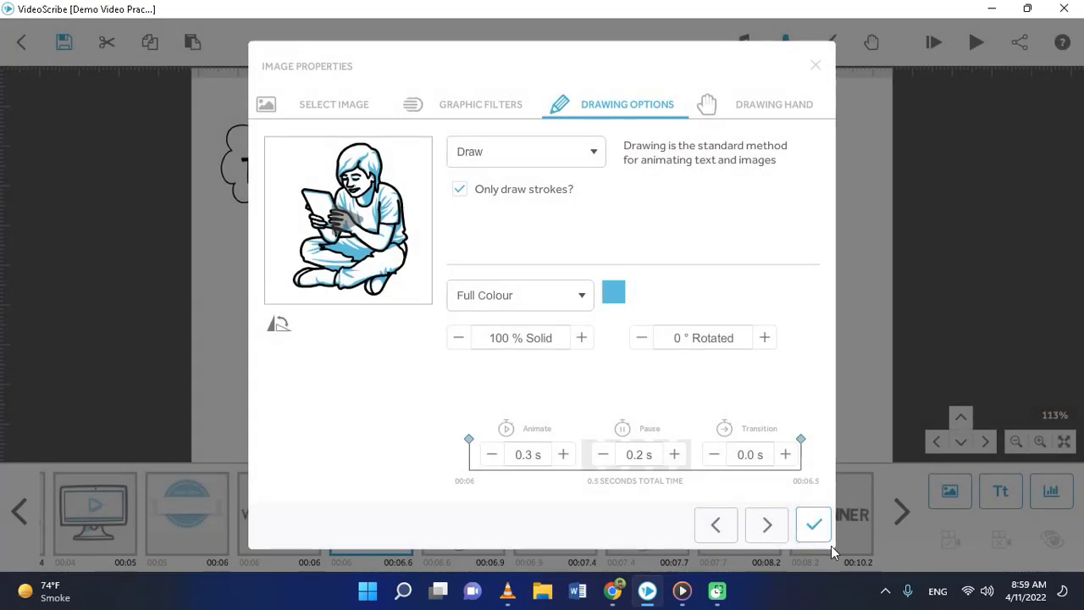
left_click(815, 527)
Select the BEGINNER text, switch to Media Player and play the Demo voice-over from 0:08 to 0:10 to check the timing
left_click(745, 521)
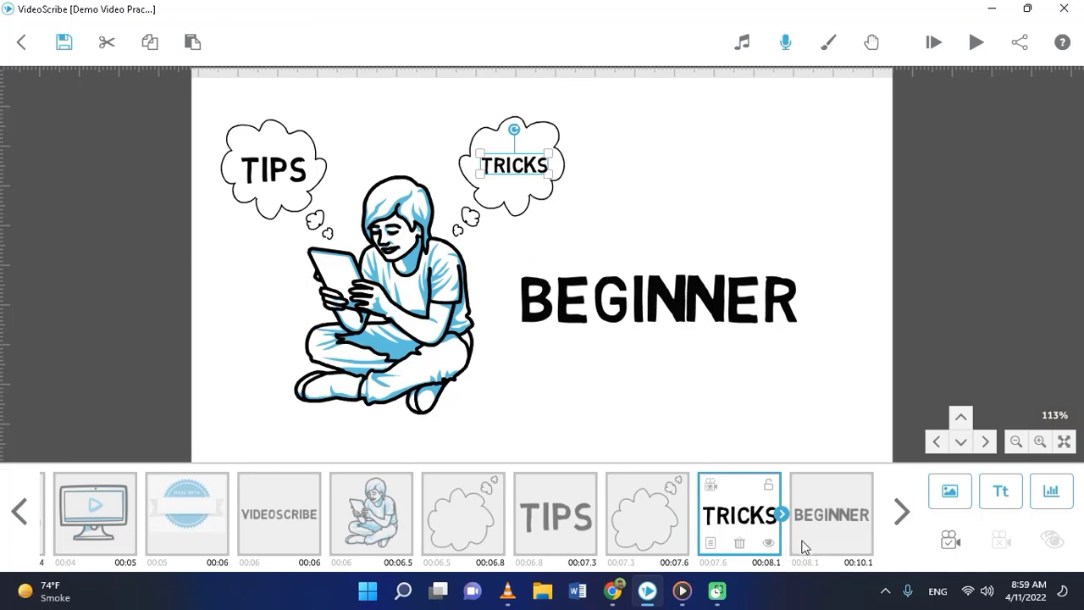
left_click(831, 506)
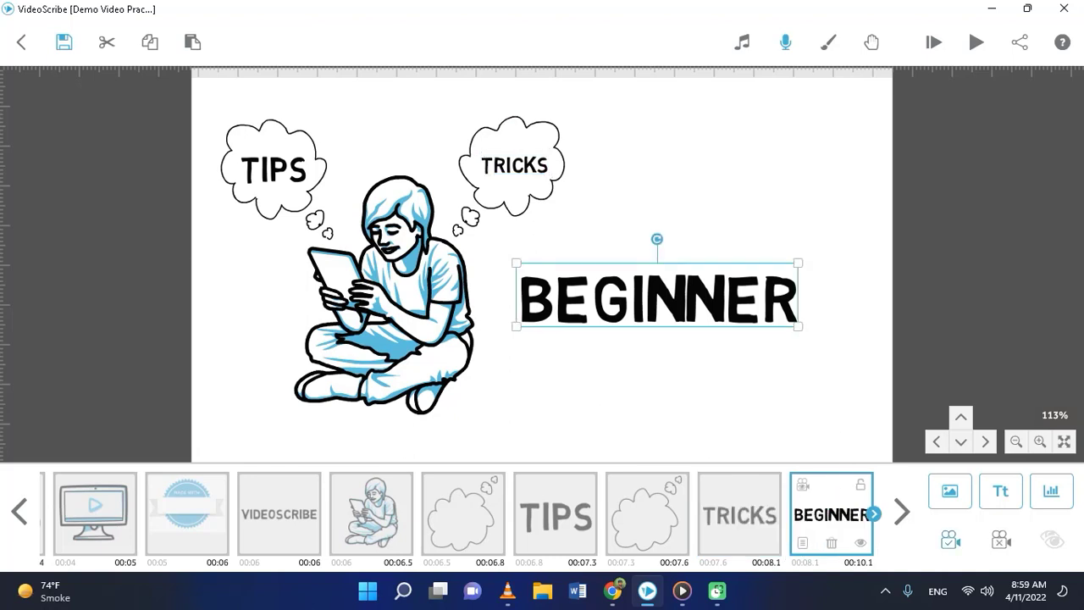
left_click(688, 591)
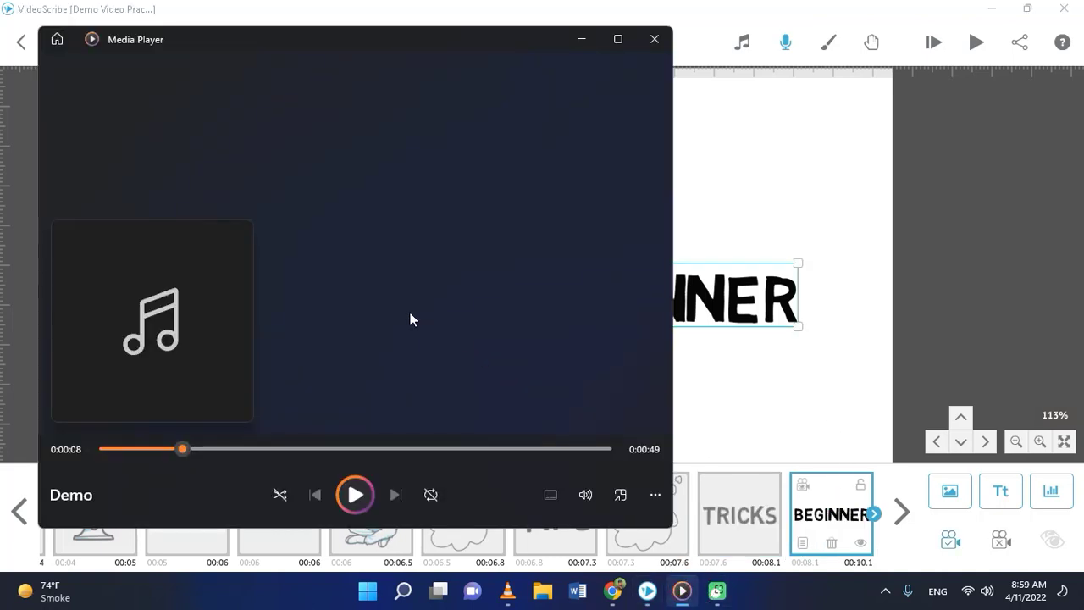
key("space")
key("space")
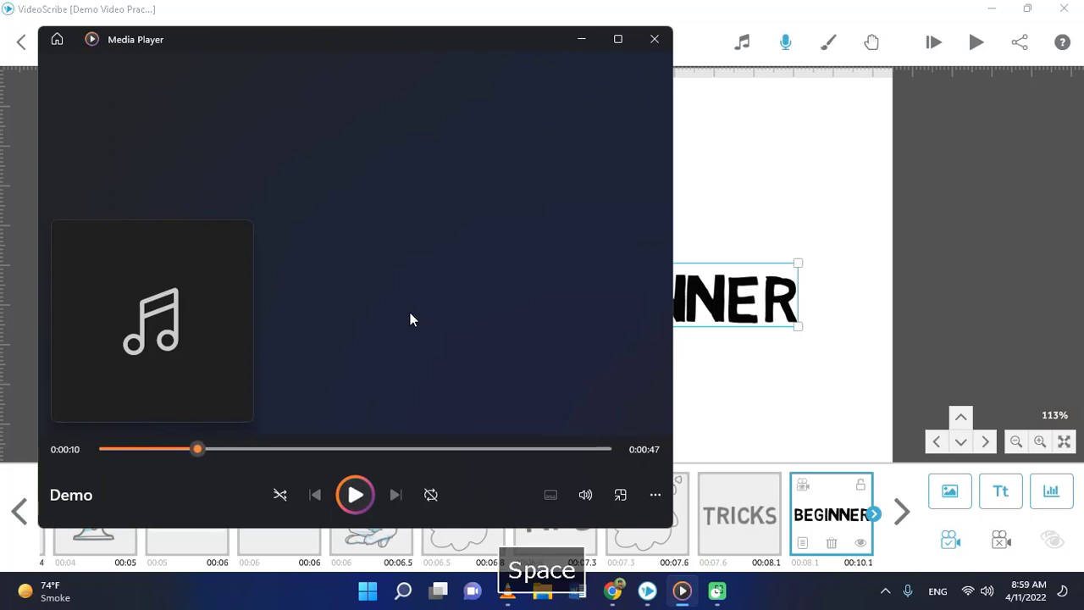
left_click(576, 40)
Set the BEGINNER text's transition time to 0.4 s and apply the change
left_click(801, 544)
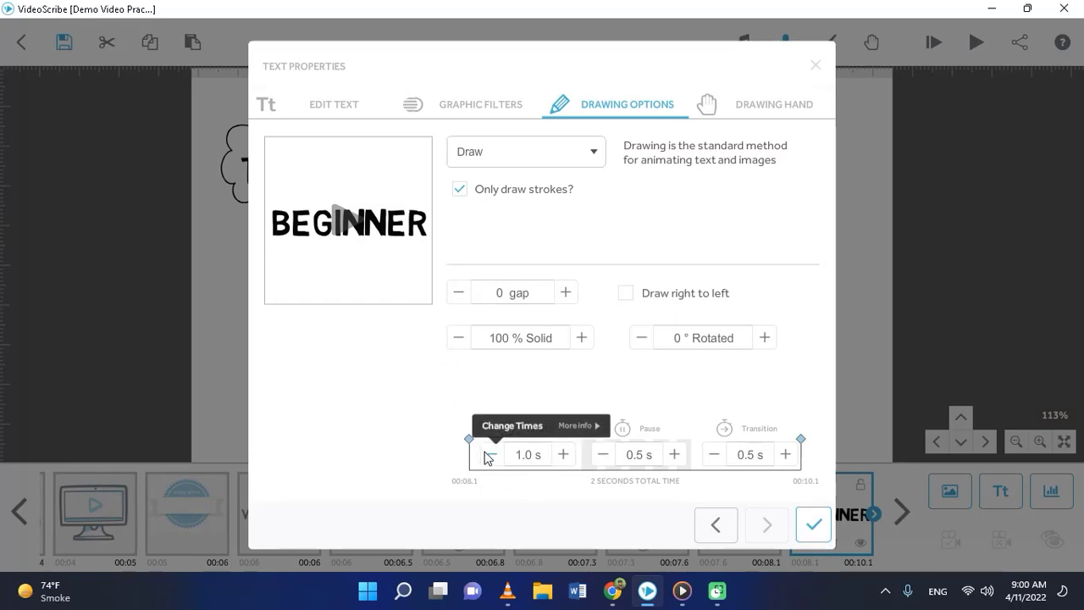
left_click(749, 454)
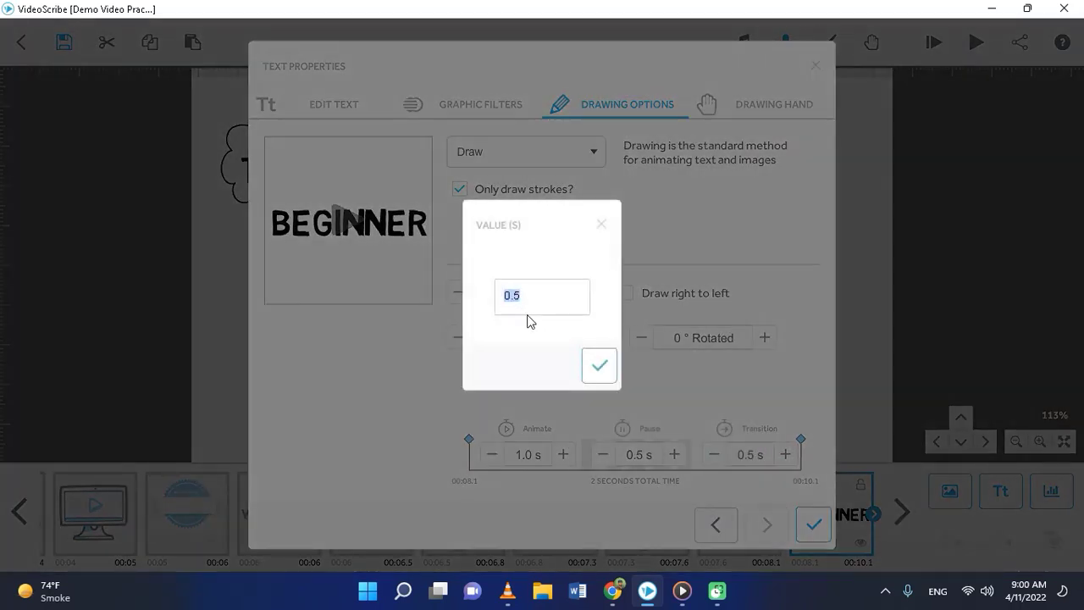
type("0.")
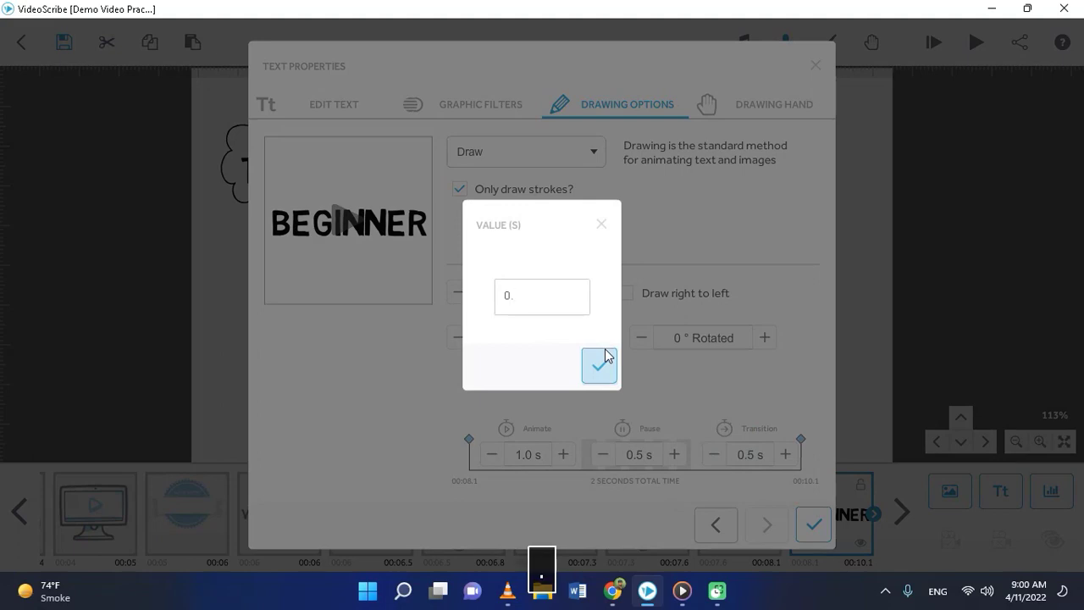
type("4")
left_click(604, 358)
left_click(817, 519)
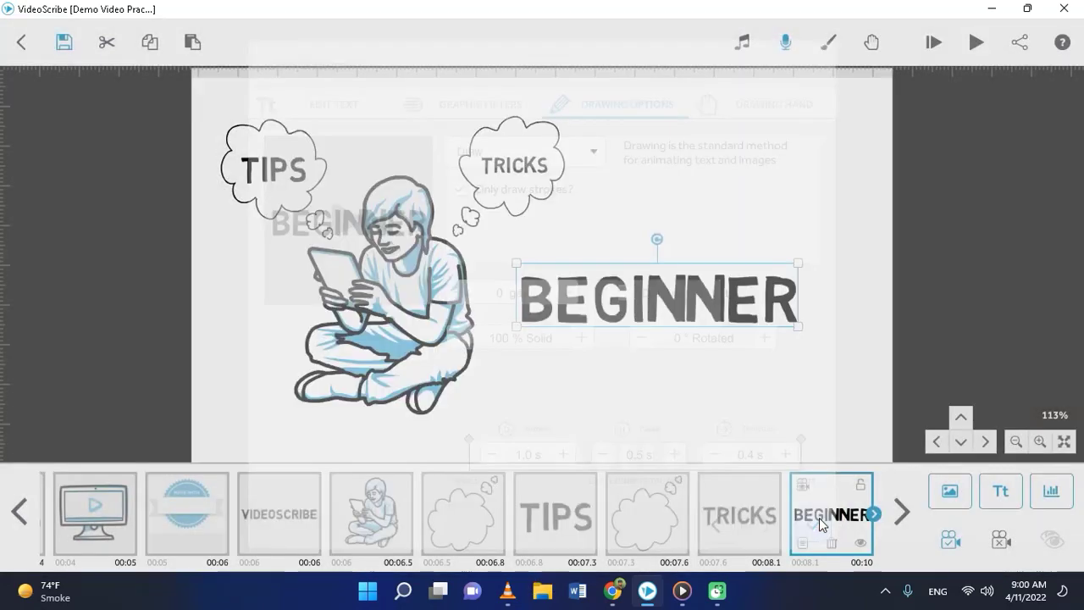
Save the Demo Video Practice scribe and preview the animation from the VIDEOSCRIBE text to the end
key("ctrl+s")
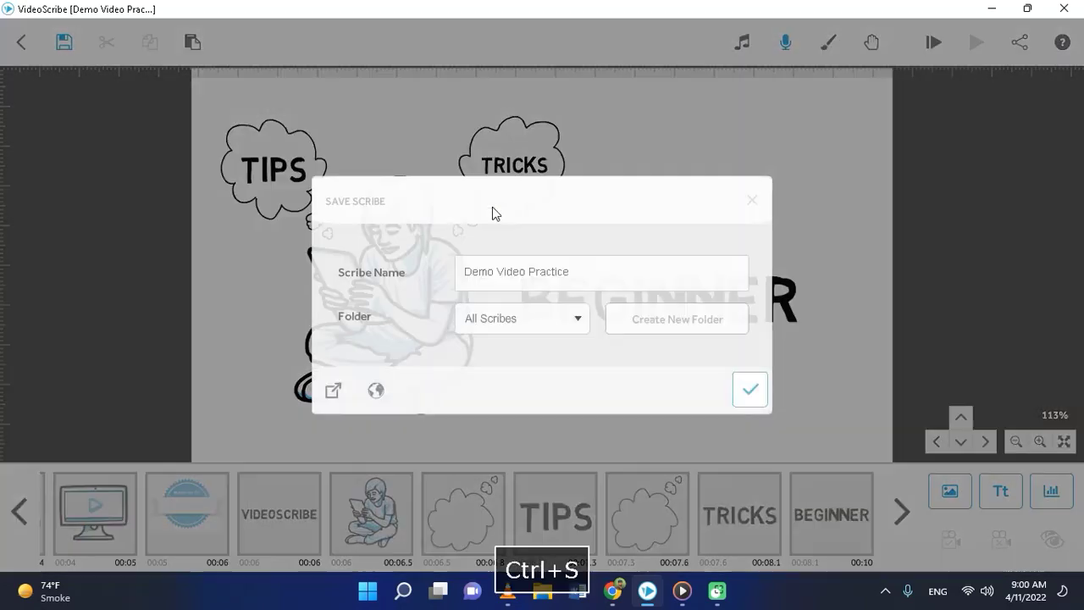
left_click(756, 402)
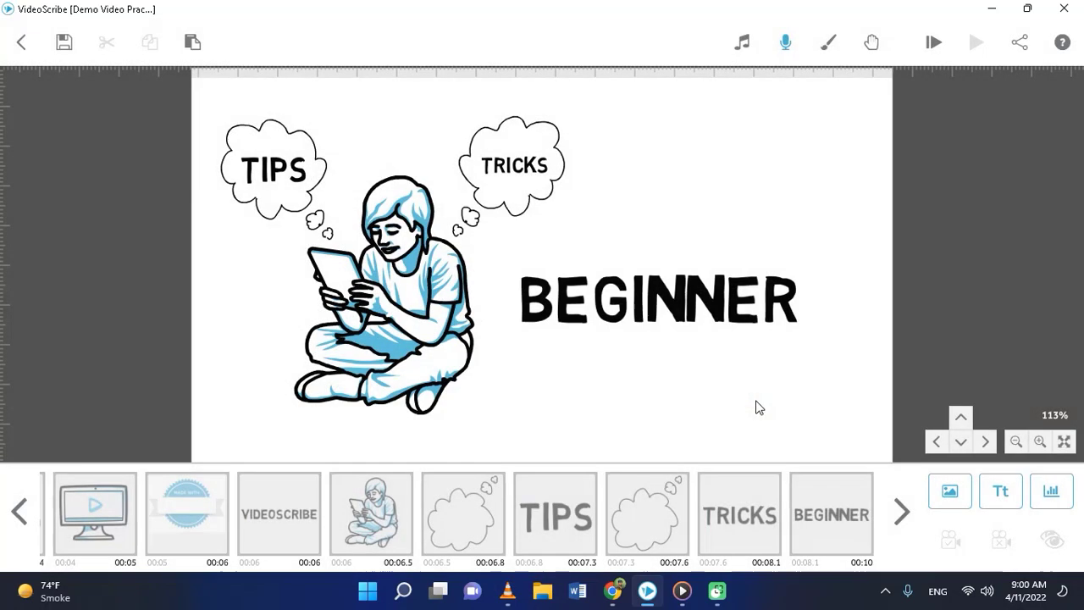
left_click(391, 516)
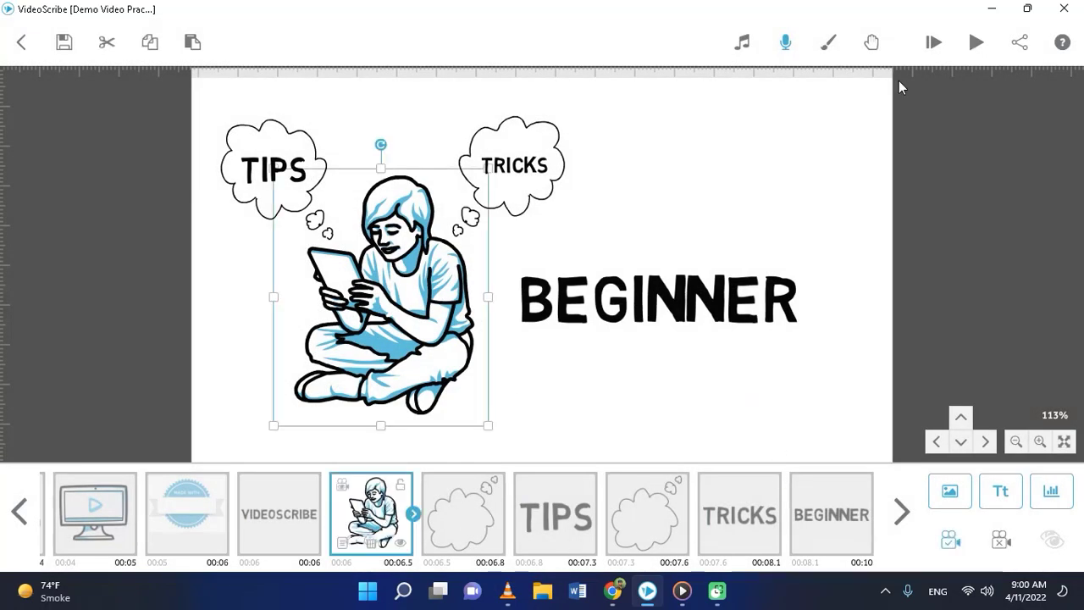
left_click(279, 508)
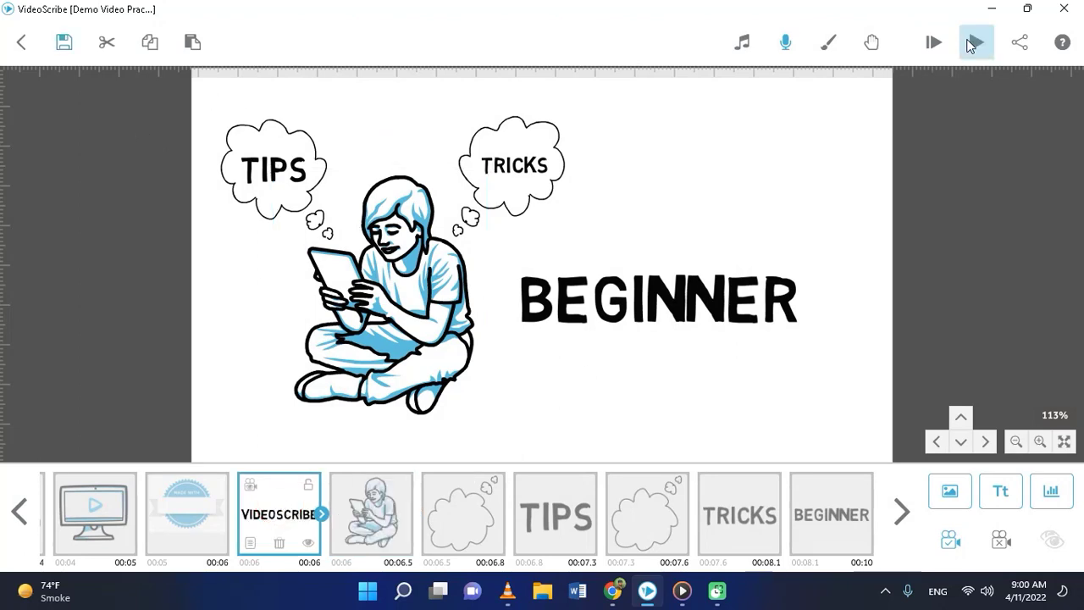
left_click(973, 43)
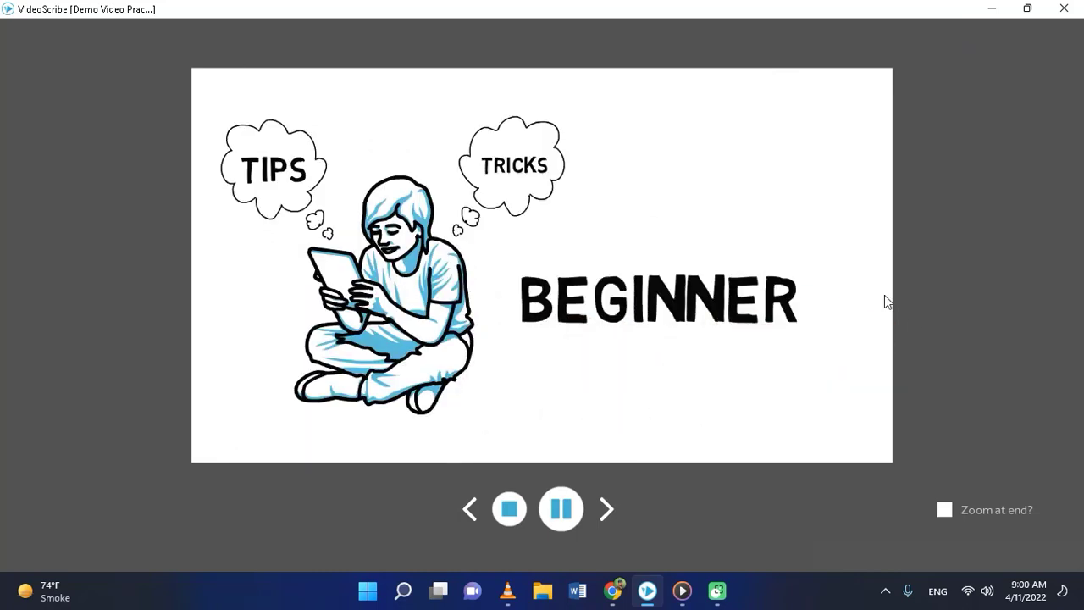
left_click(507, 502)
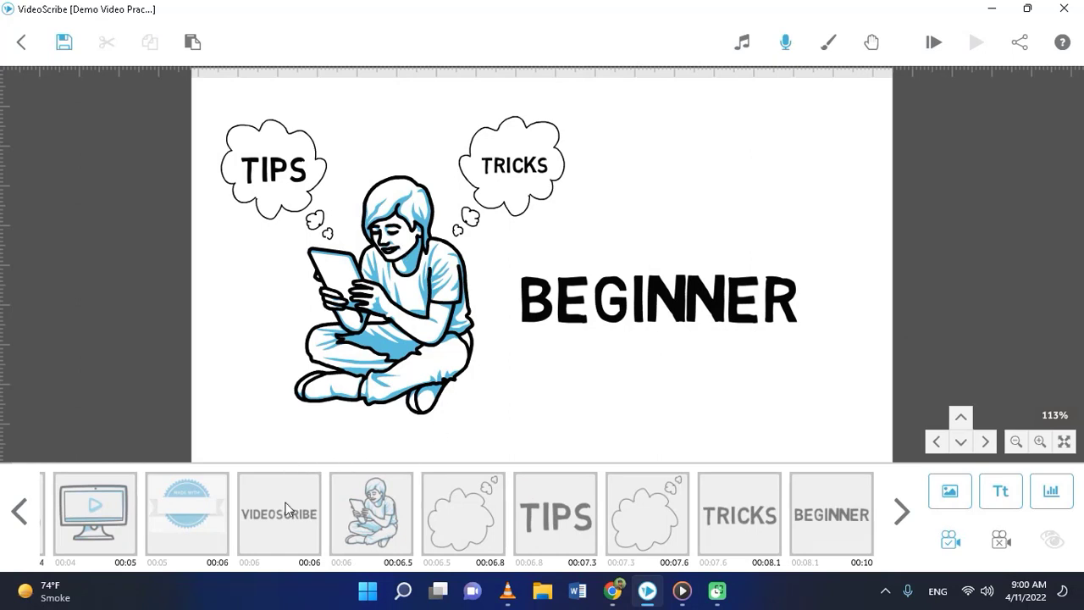
Set the camera of both thought clouds and the TIPS, TRICKS and BEGINNER texts to the view of the boy with the tablet
left_click(235, 191)
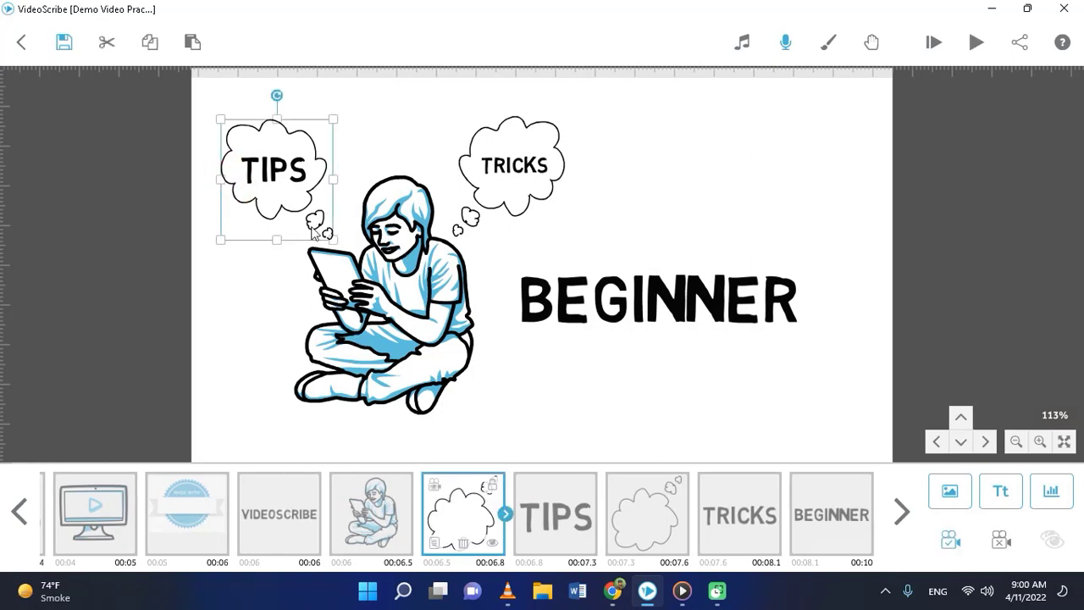
left_click(352, 526)
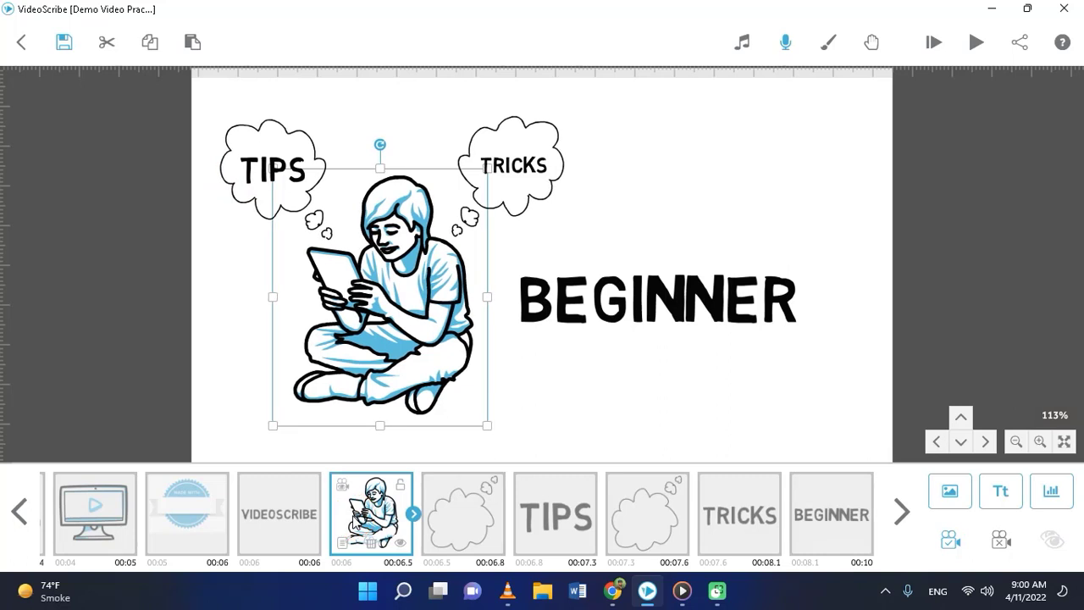
left_click(455, 519)
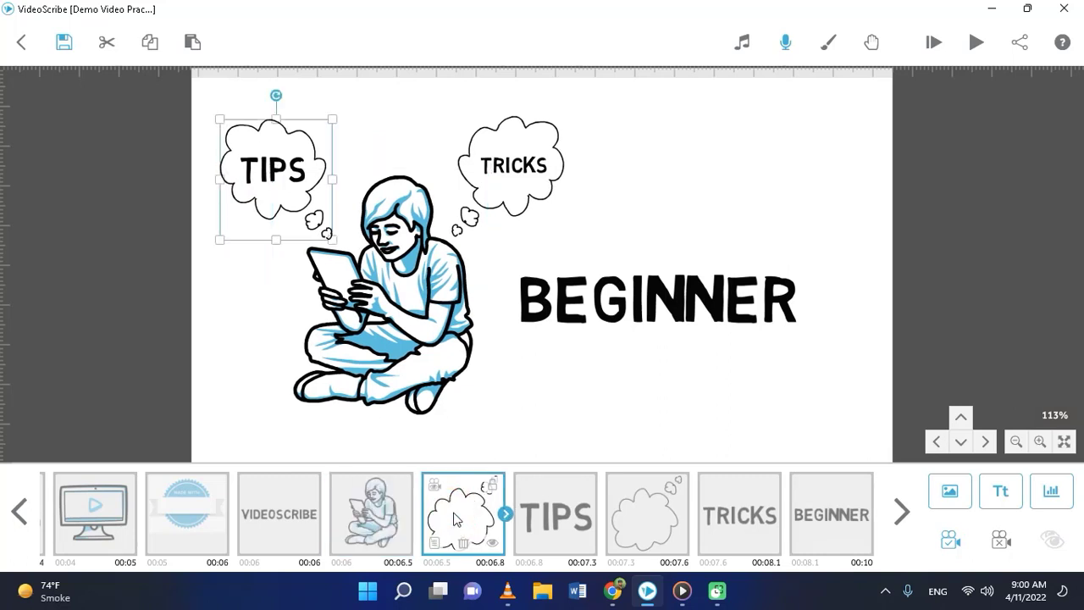
left_click(950, 541)
left_click(565, 493)
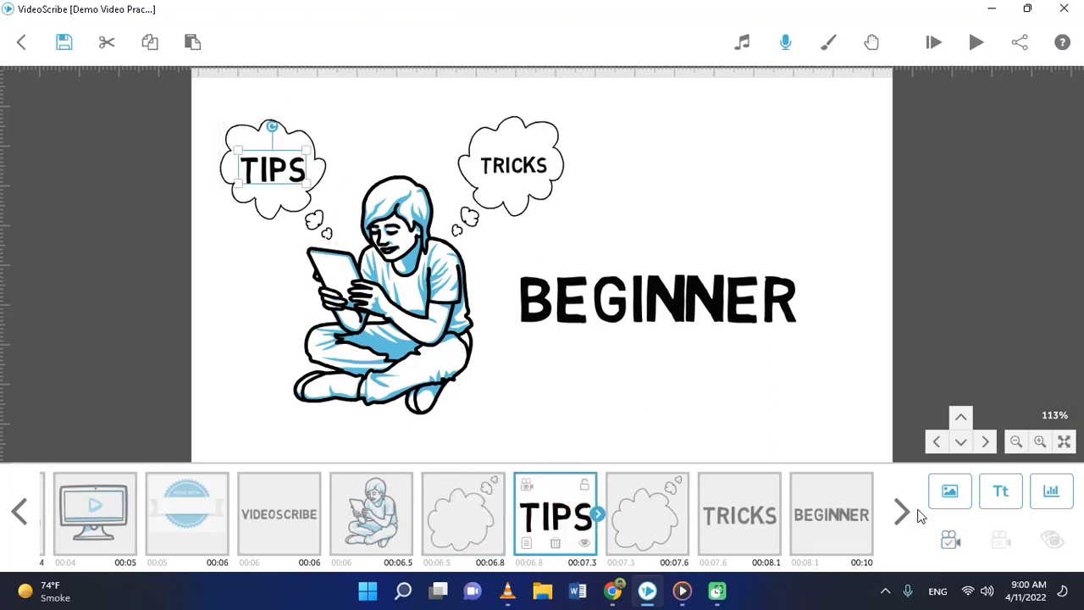
left_click(949, 541)
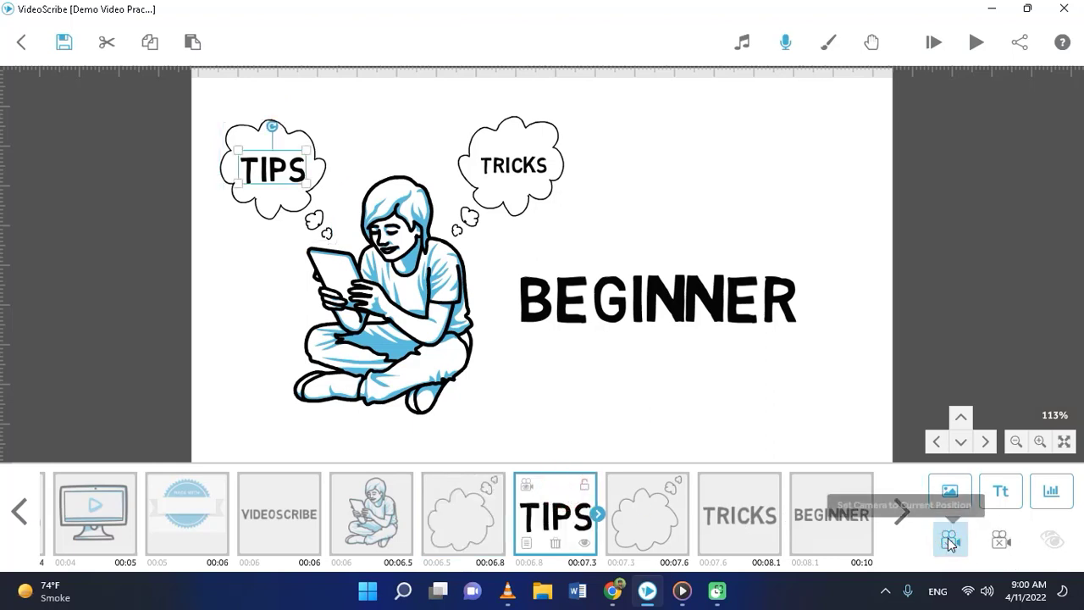
left_click(648, 496)
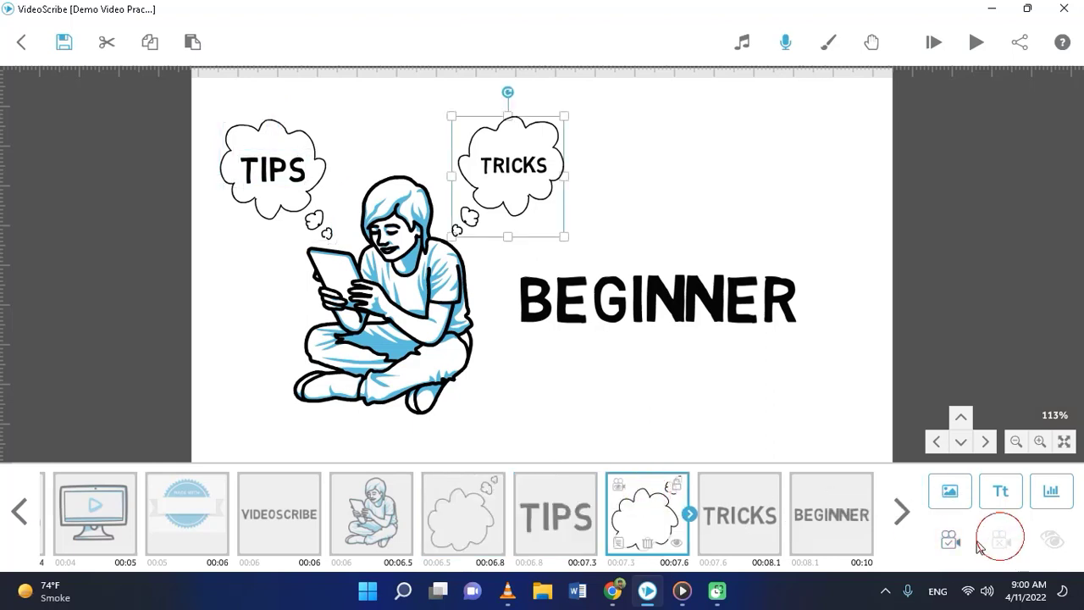
left_click(949, 540)
left_click(777, 515)
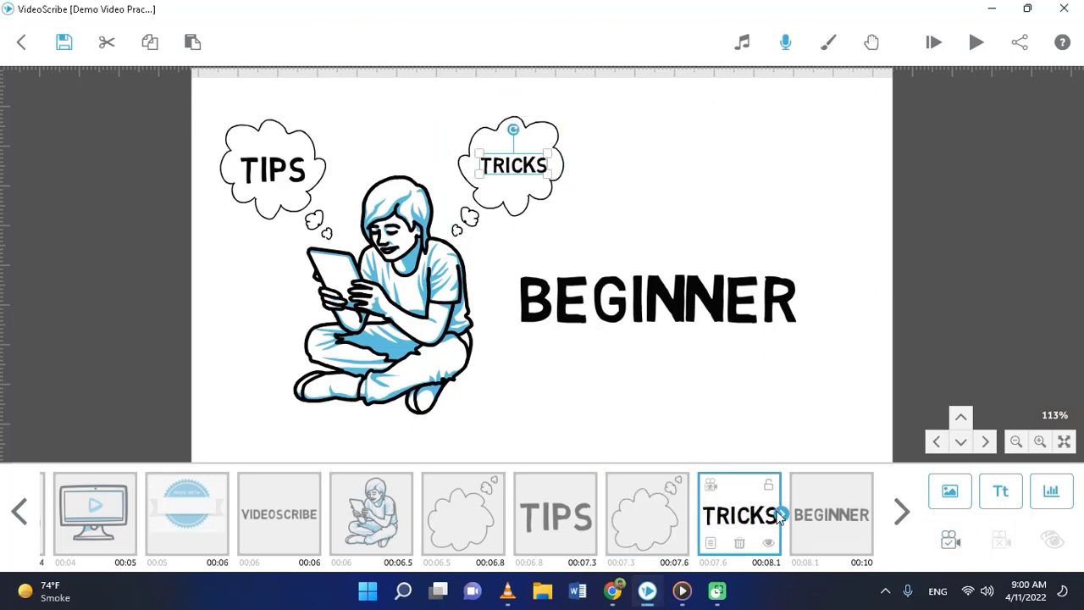
left_click(834, 515)
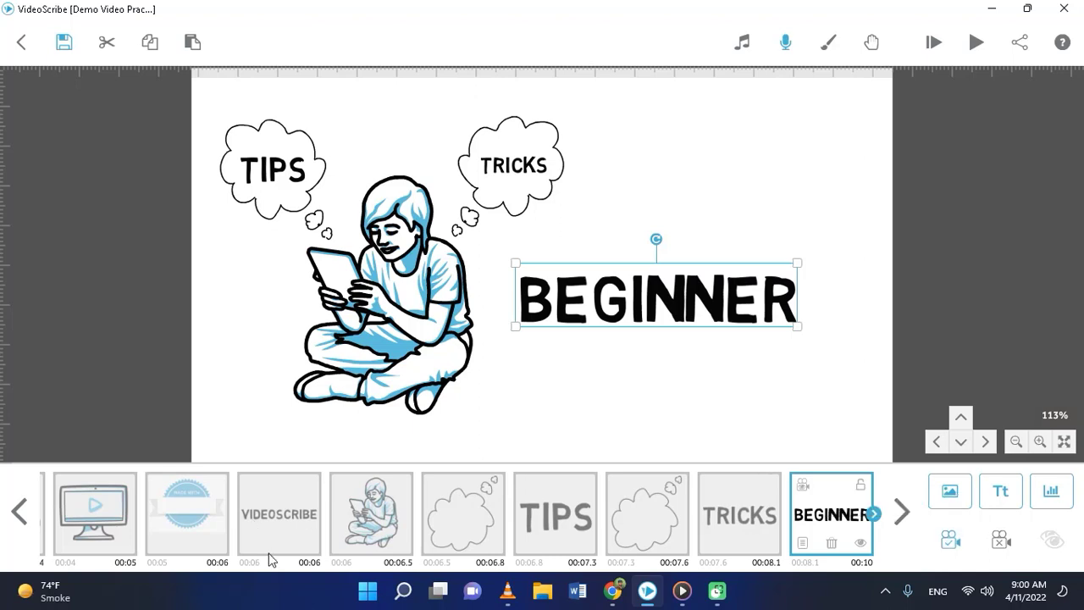
Recheck the camera views of the boy and VIDEOSCRIBE elements and preview the whole animation from the start
left_click(373, 519)
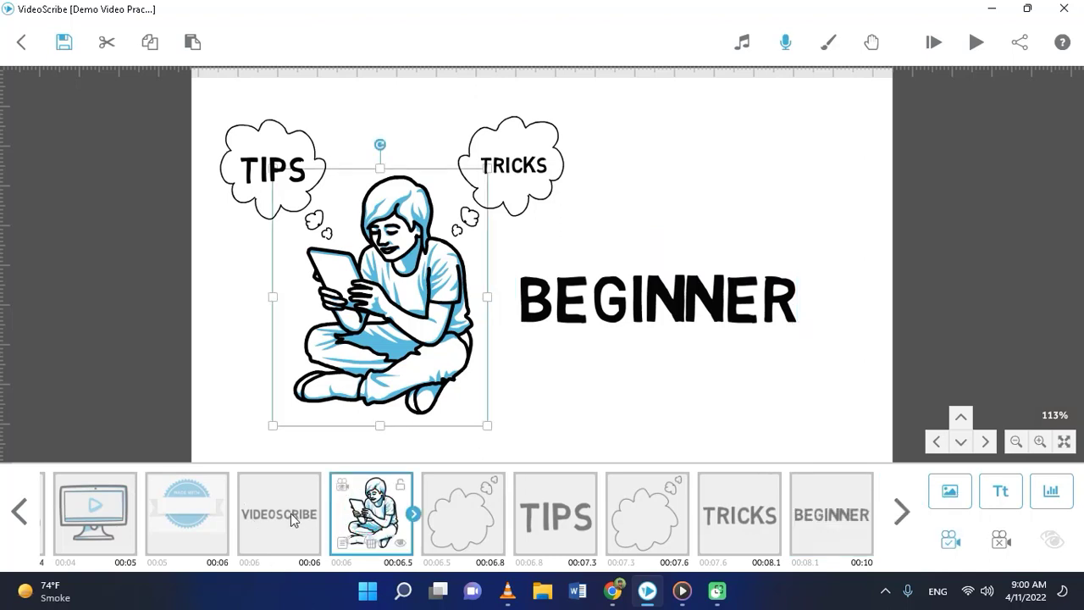
left_click(293, 519)
left_click(351, 516)
left_click(285, 508)
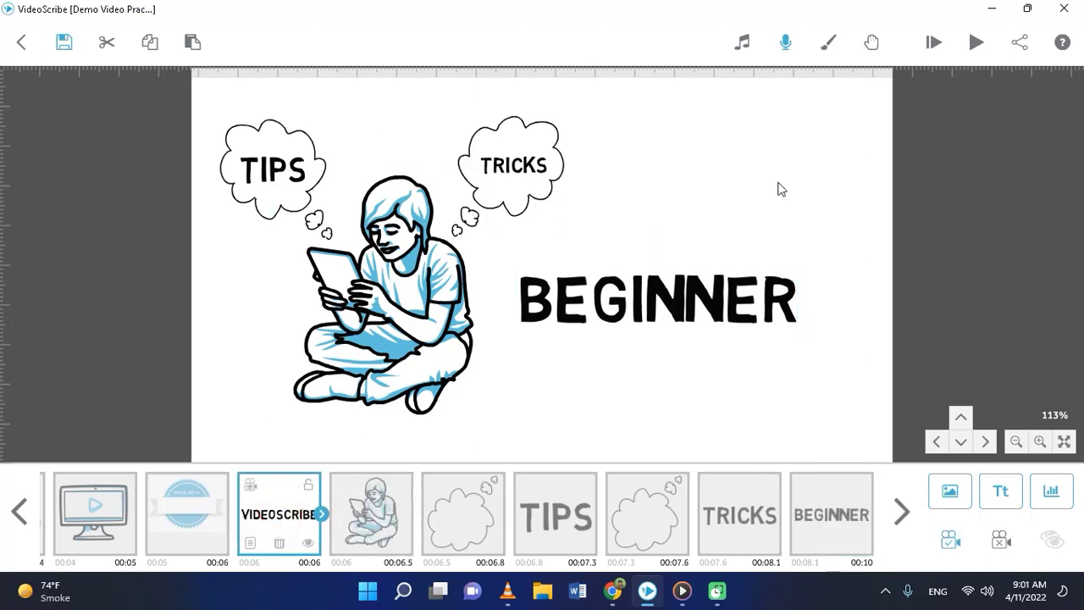
left_click(934, 42)
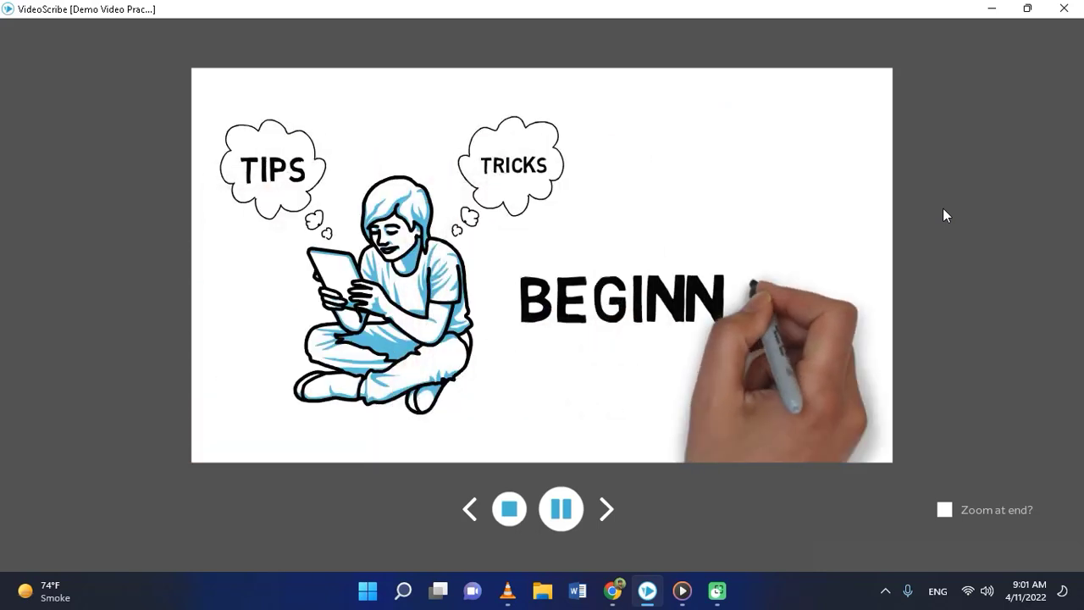
key("space")
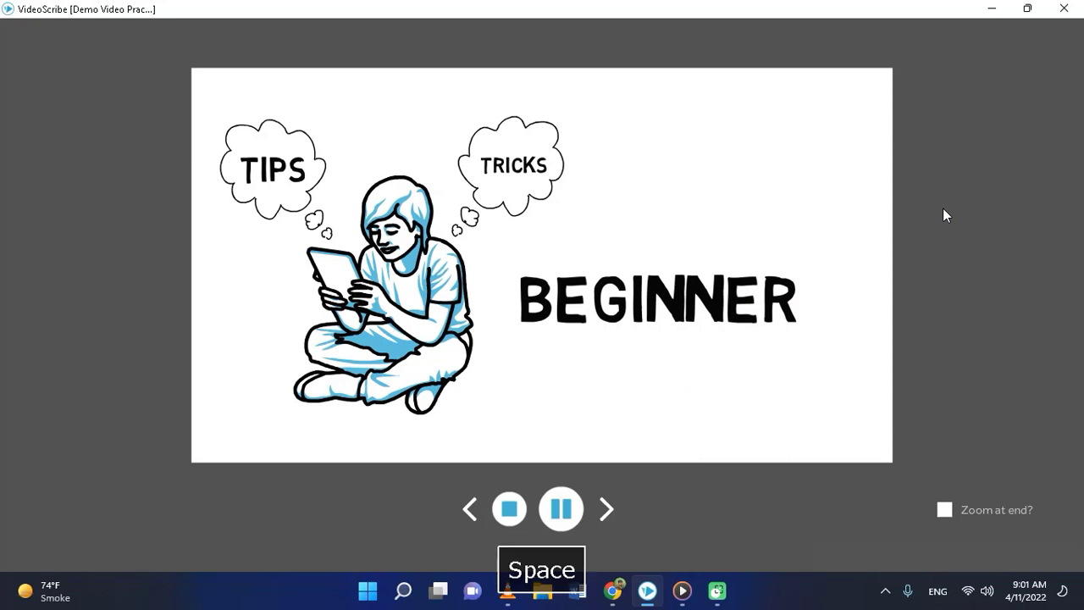
left_click(502, 511)
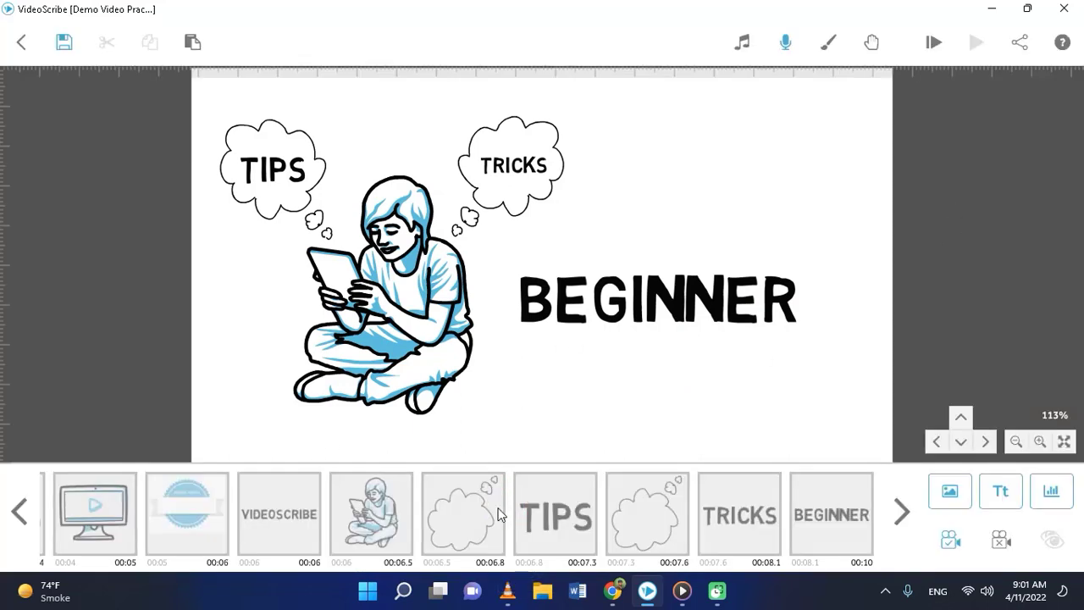
Return to the start of the timeline and check the camera views of the standing man and the blue board
left_click(20, 512)
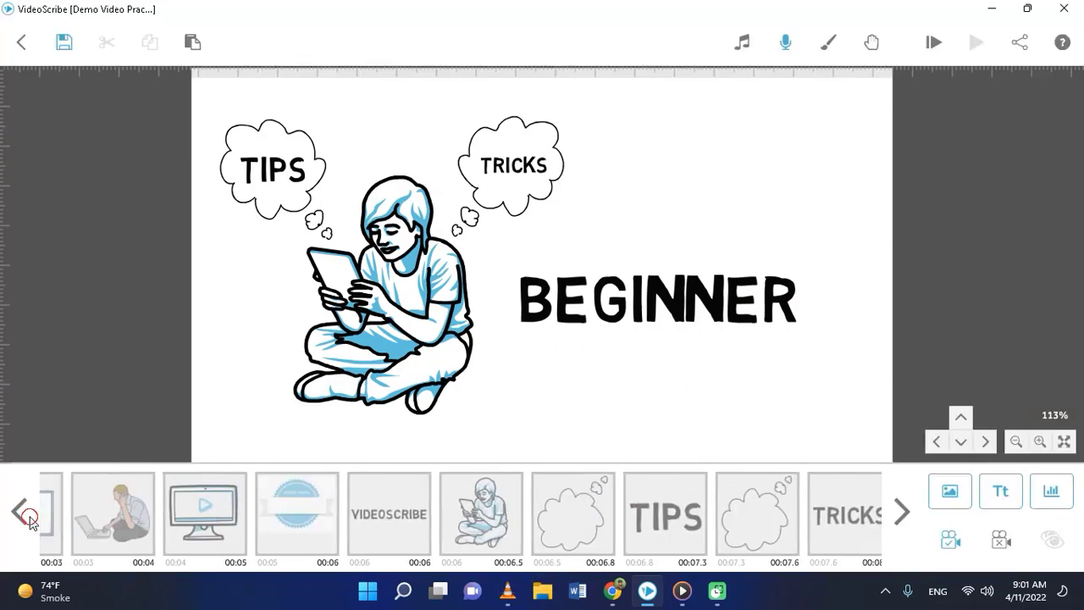
left_click(91, 514)
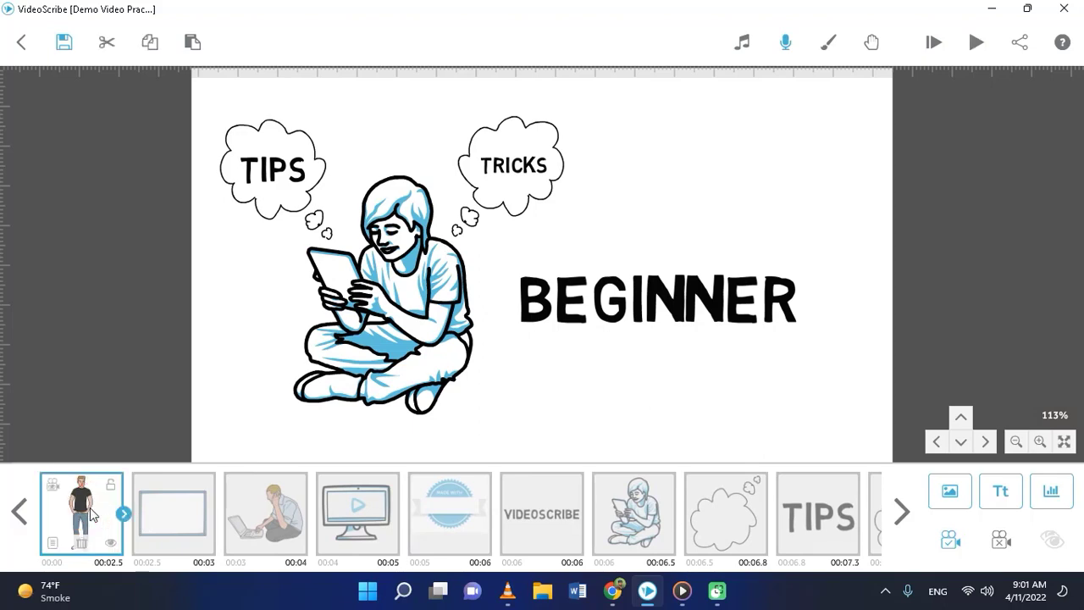
left_click(156, 517)
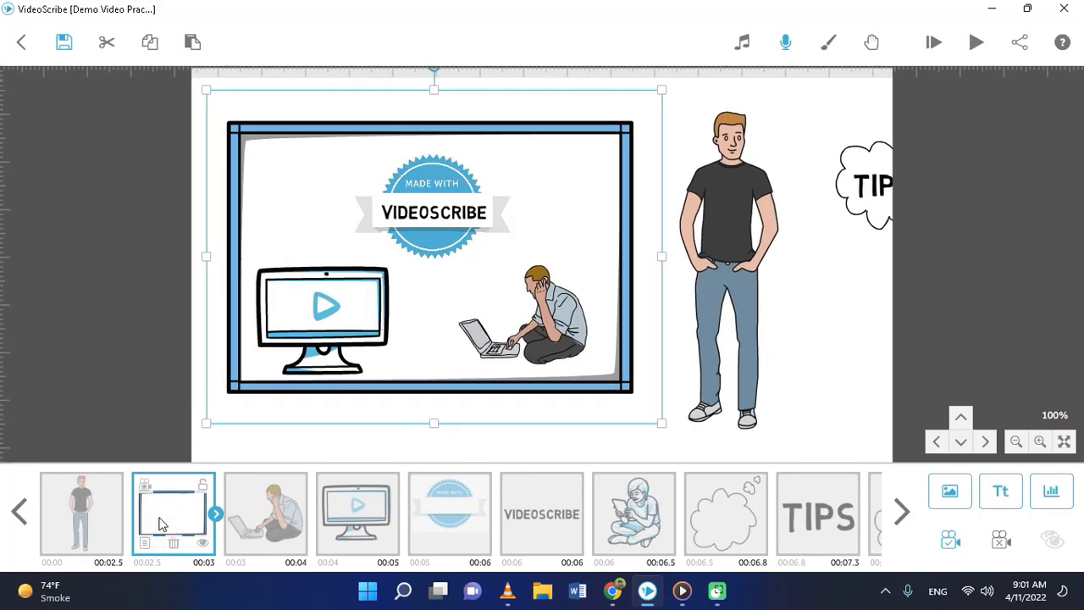
left_click(75, 513)
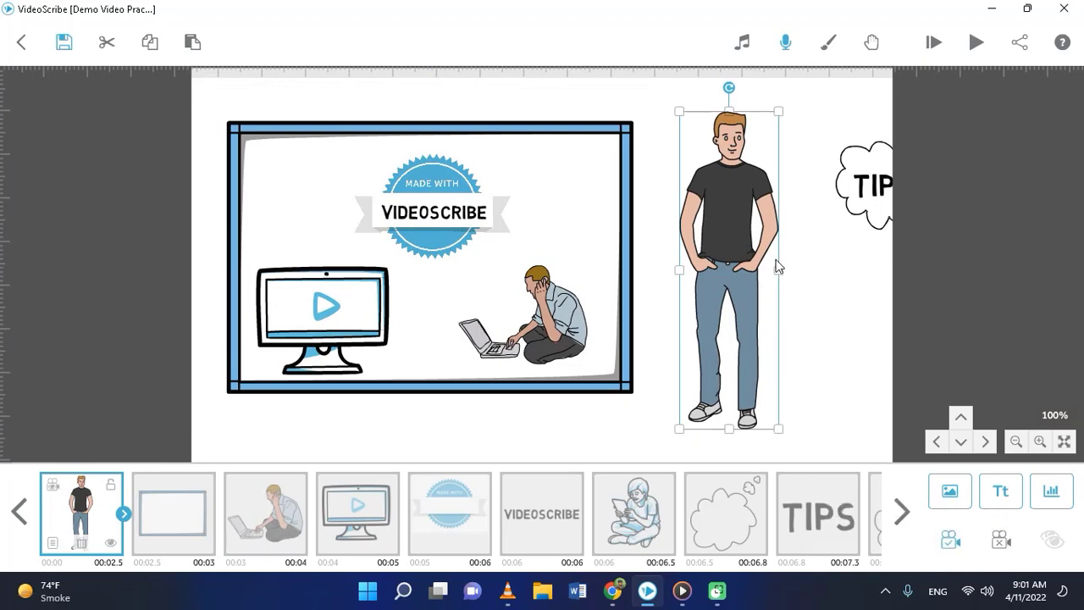
scroll(779, 267, "up", 1)
scroll(780, 267, "down", 1)
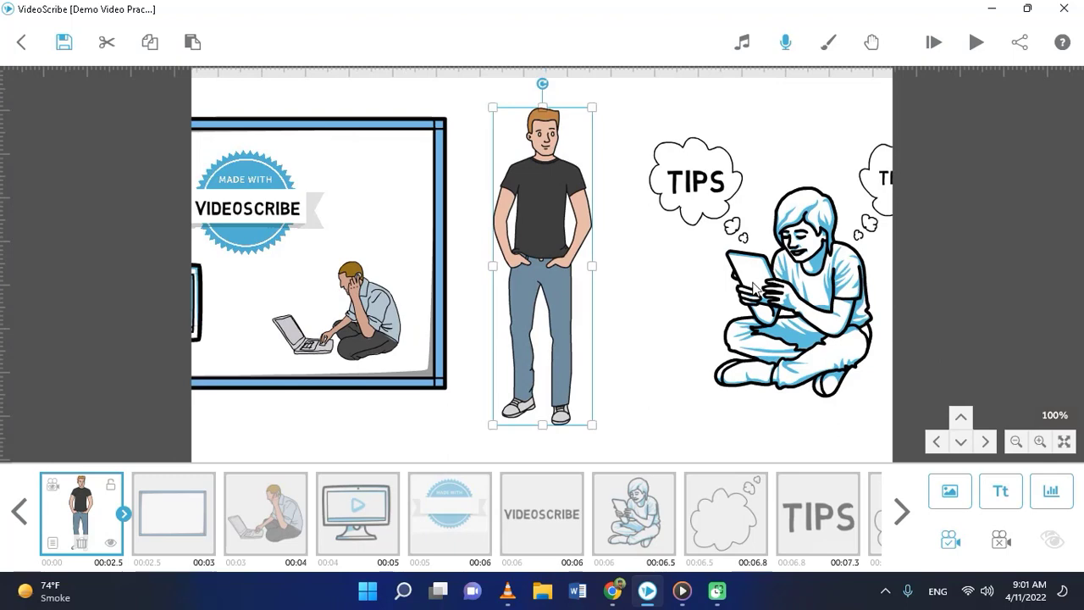
scroll(779, 270, "down", 1)
left_click_drag(634, 320, 822, 331)
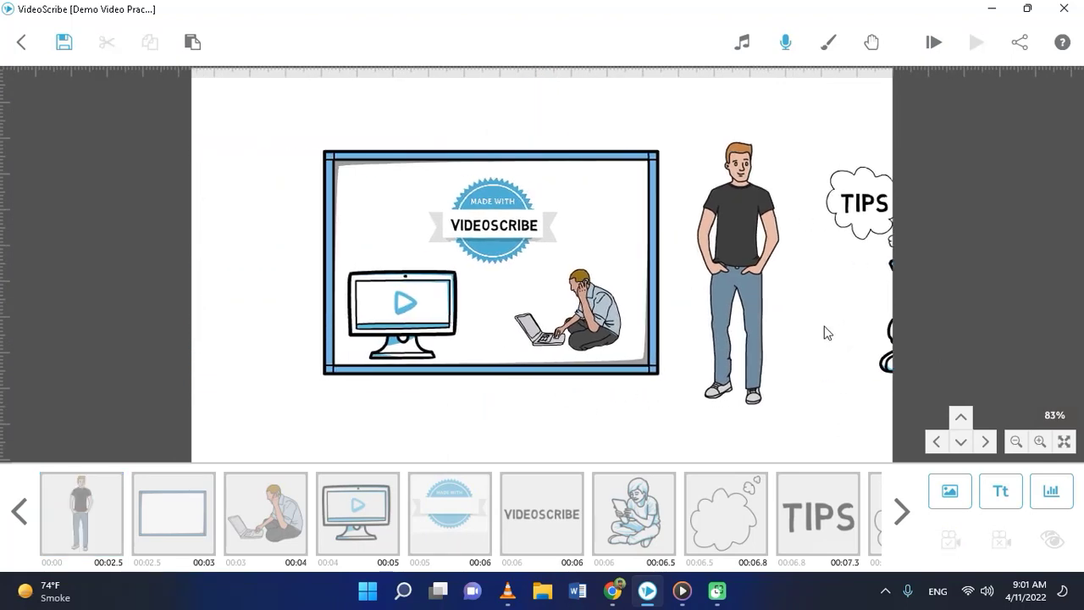
scroll(795, 319, "up", 2)
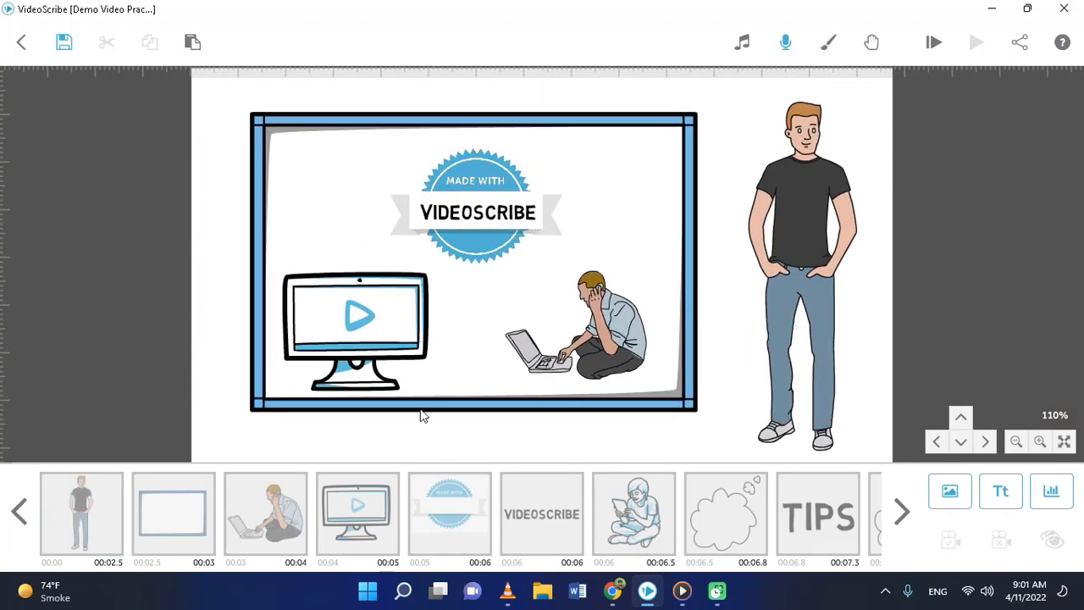
Reframe the canvas at 100% so the blue board and standing man both fit, and set this view as the standing man's camera
left_click(140, 523)
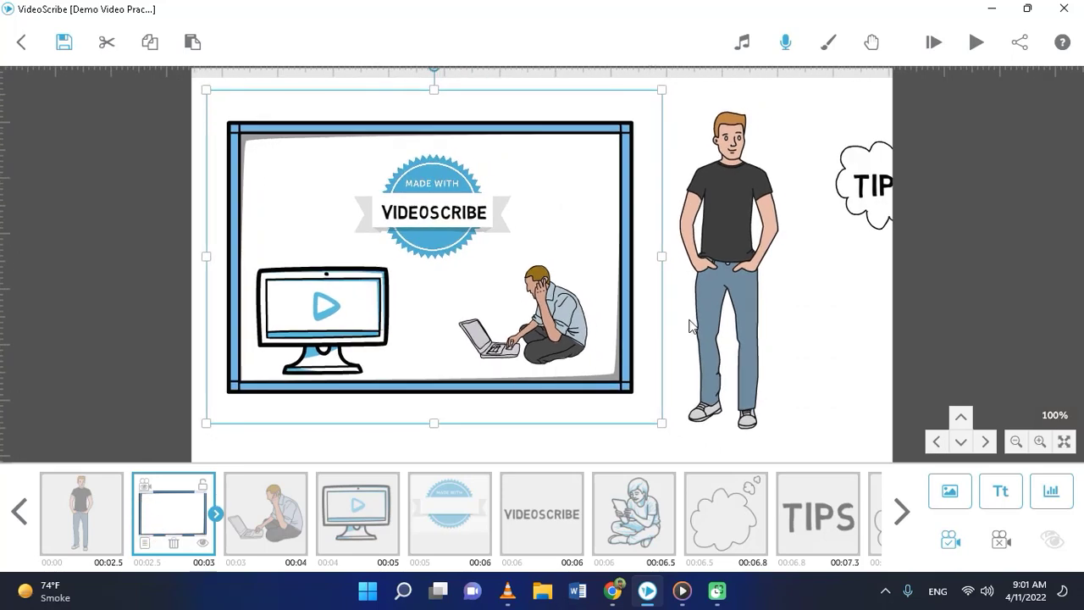
scroll(690, 325, "up", 1)
scroll(733, 331, "down", 1)
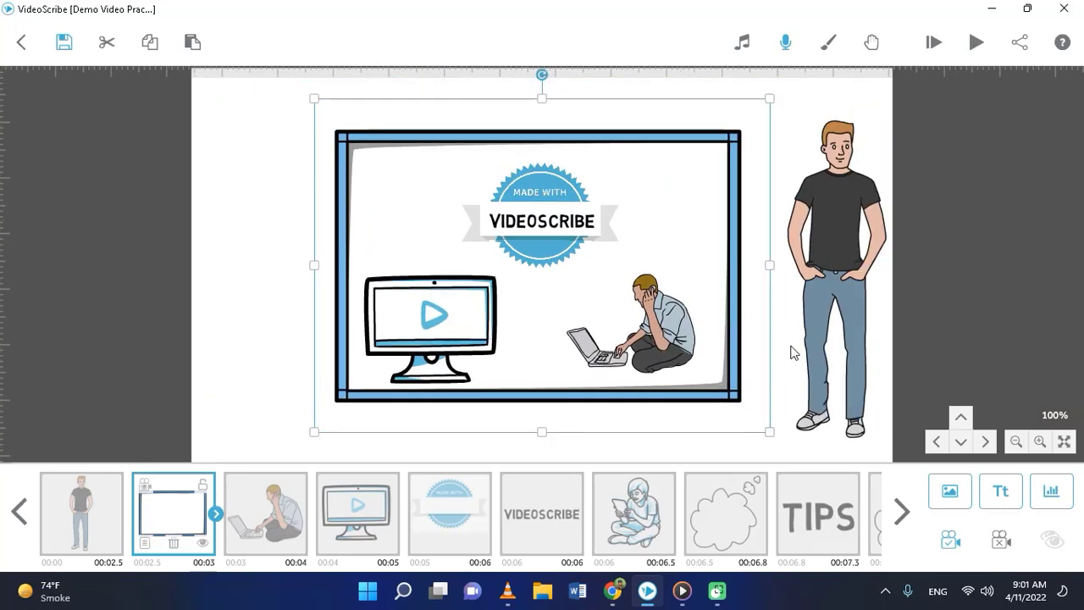
left_click_drag(823, 351, 809, 355)
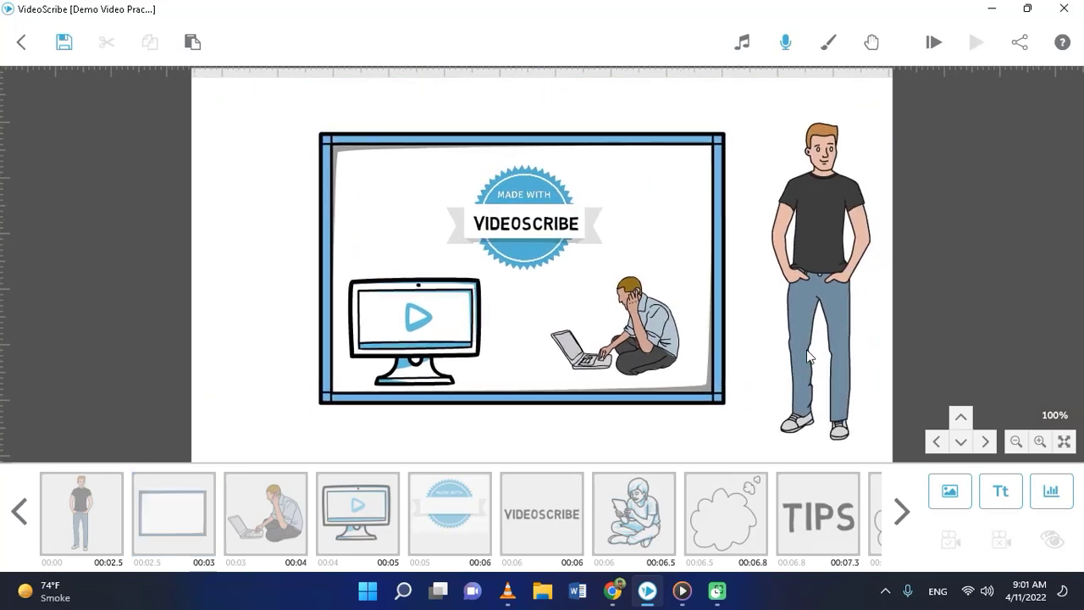
left_click_drag(803, 398, 709, 431)
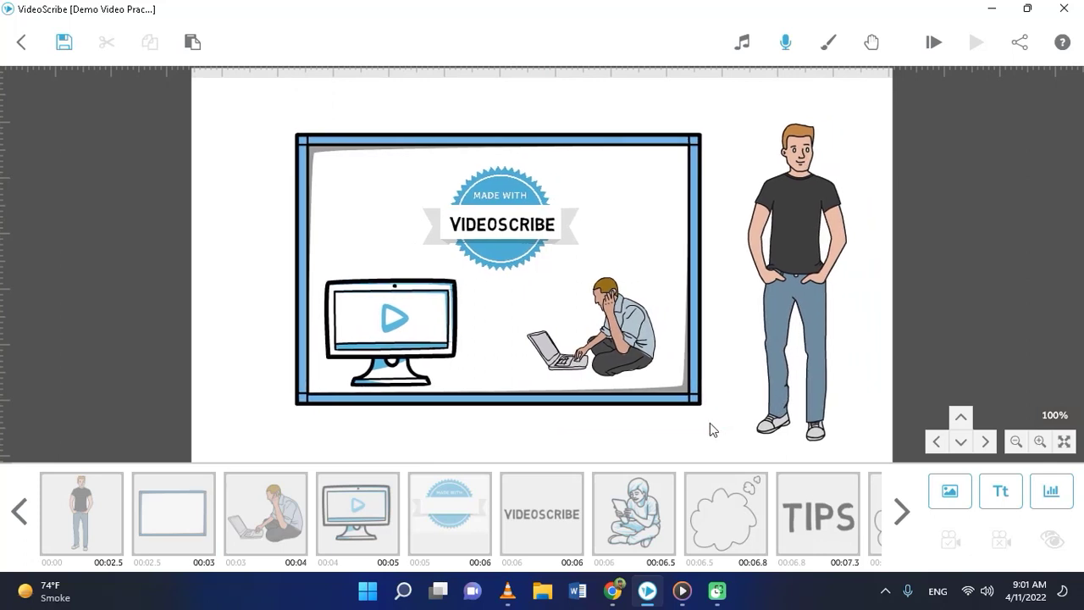
left_click(73, 518)
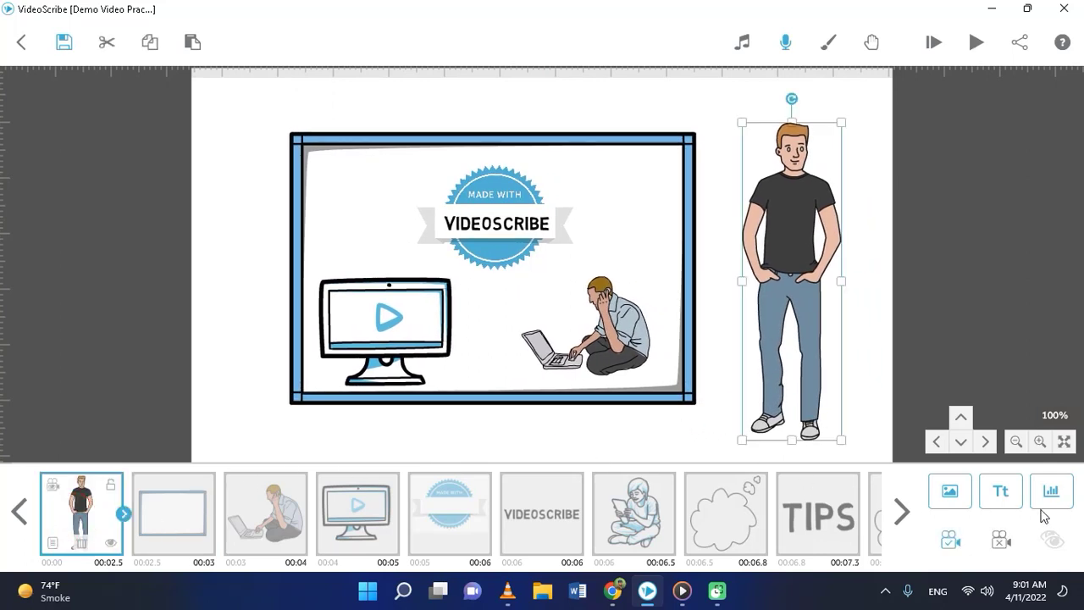
left_click(1000, 533)
left_click(948, 540)
Set the same camera view for the blue board, man with laptop, monitor, MADE WITH badge and VIDEOSCRIBE text
left_click(203, 515)
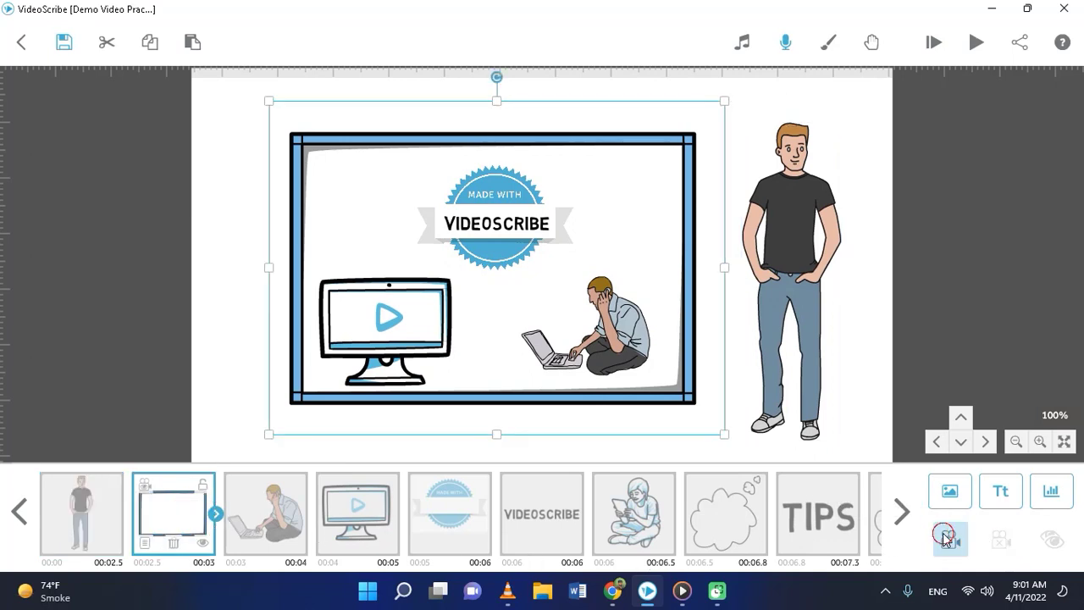
left_click(282, 521)
left_click(951, 540)
left_click(363, 519)
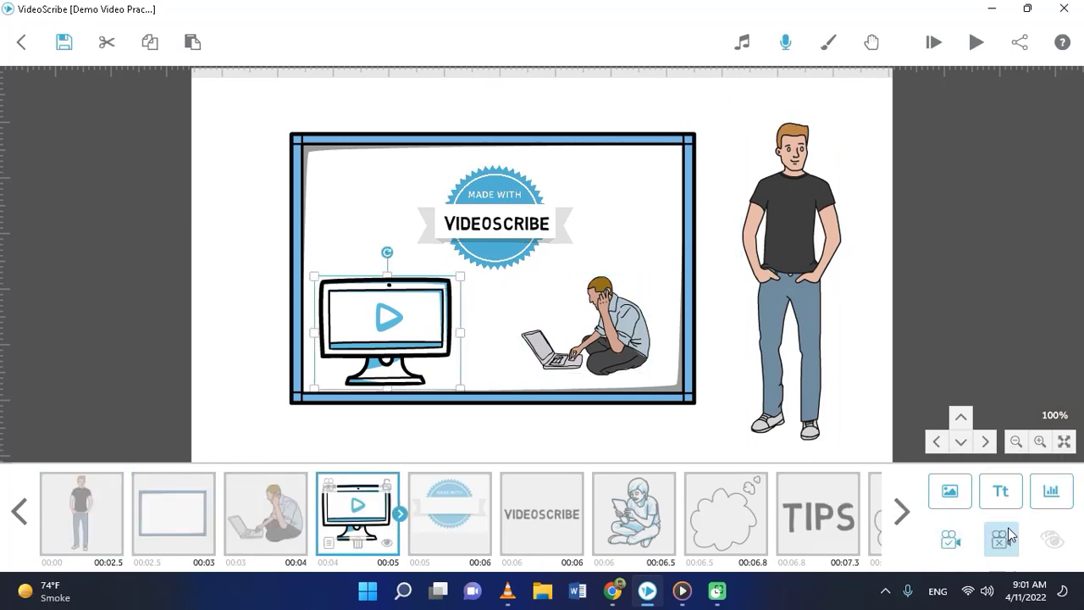
left_click(951, 540)
left_click(453, 518)
left_click(951, 541)
left_click(543, 518)
left_click(1018, 540)
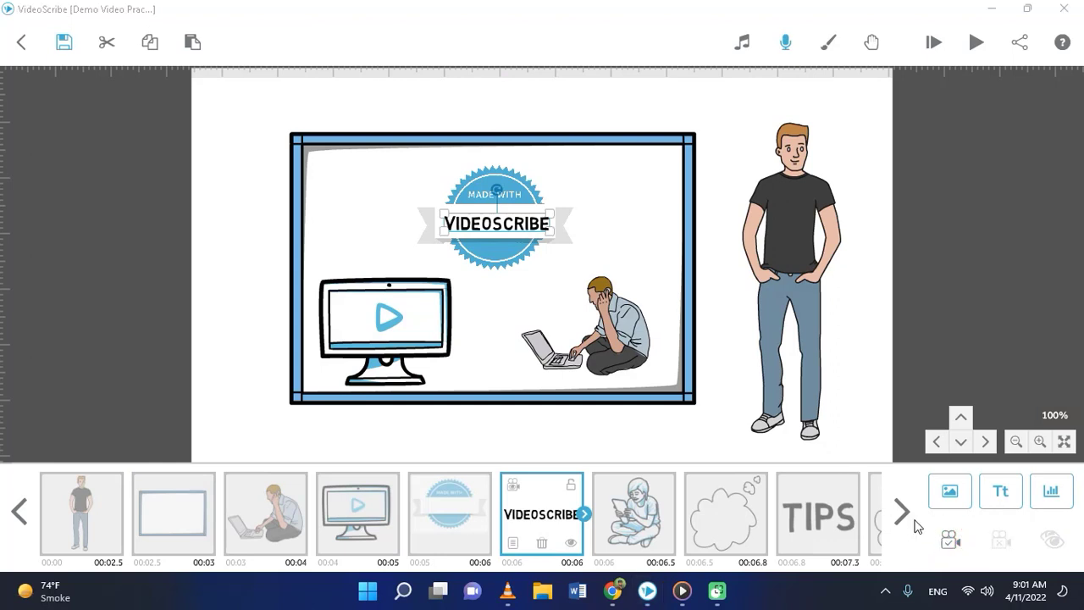
Select the BEGINNER text at the end of the timeline
left_click(909, 521)
left_click(754, 514)
left_click(814, 506)
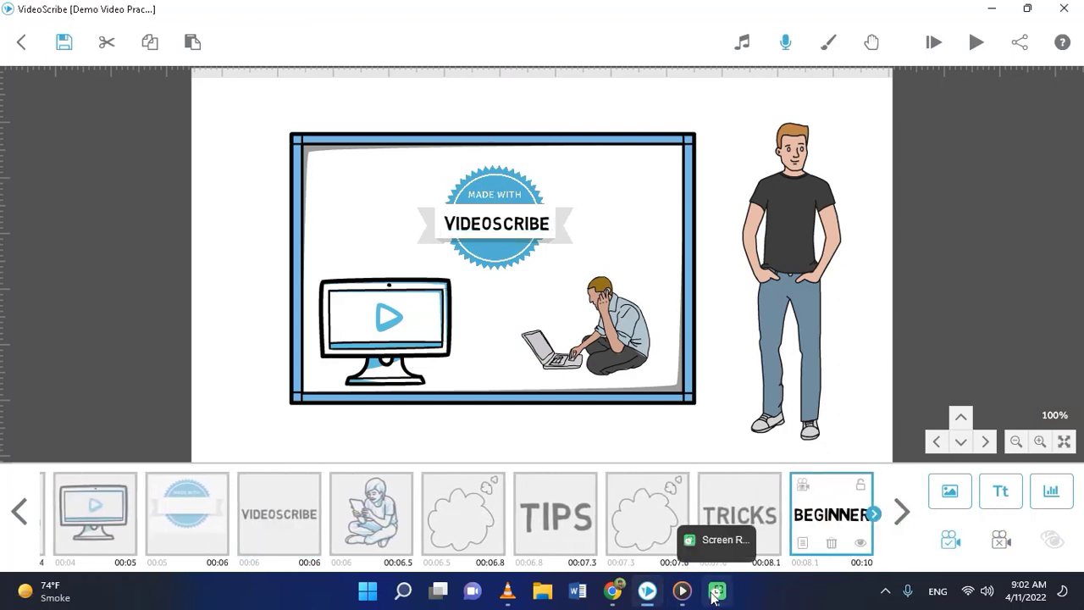
Switch to the course script in Google Docs and highlight the phrase "be a pro Video Scribe user."
mouse_move(684, 598)
left_click(611, 593)
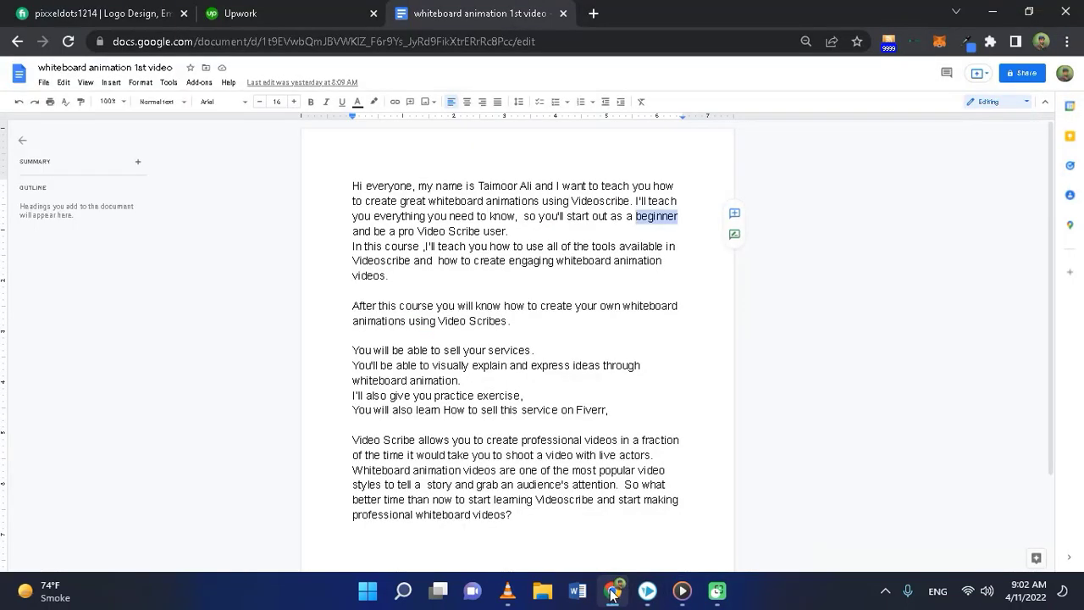
left_click(544, 218)
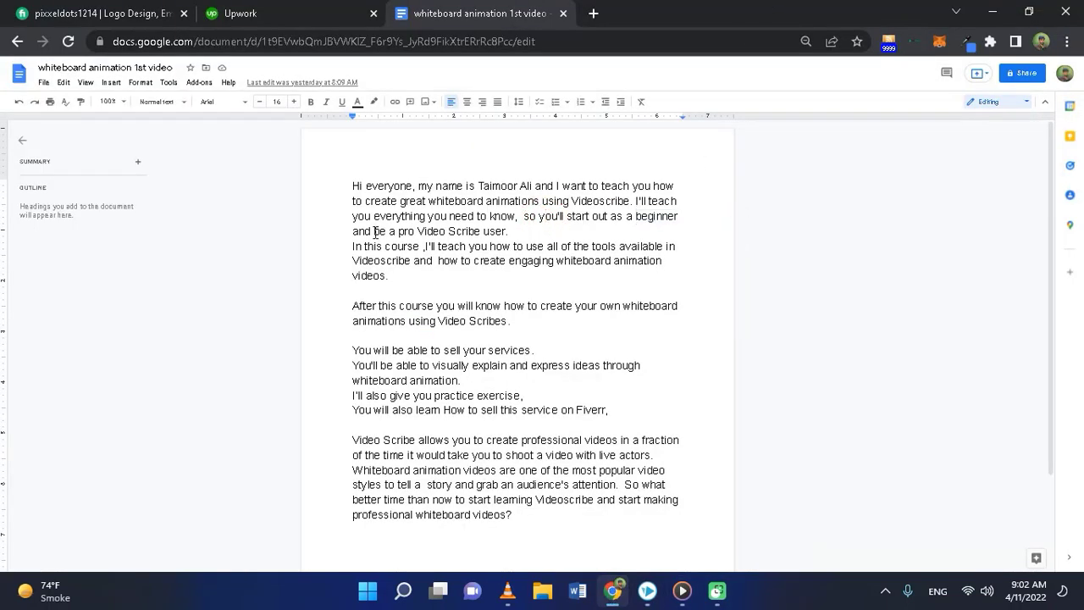
left_click_drag(375, 231, 502, 240)
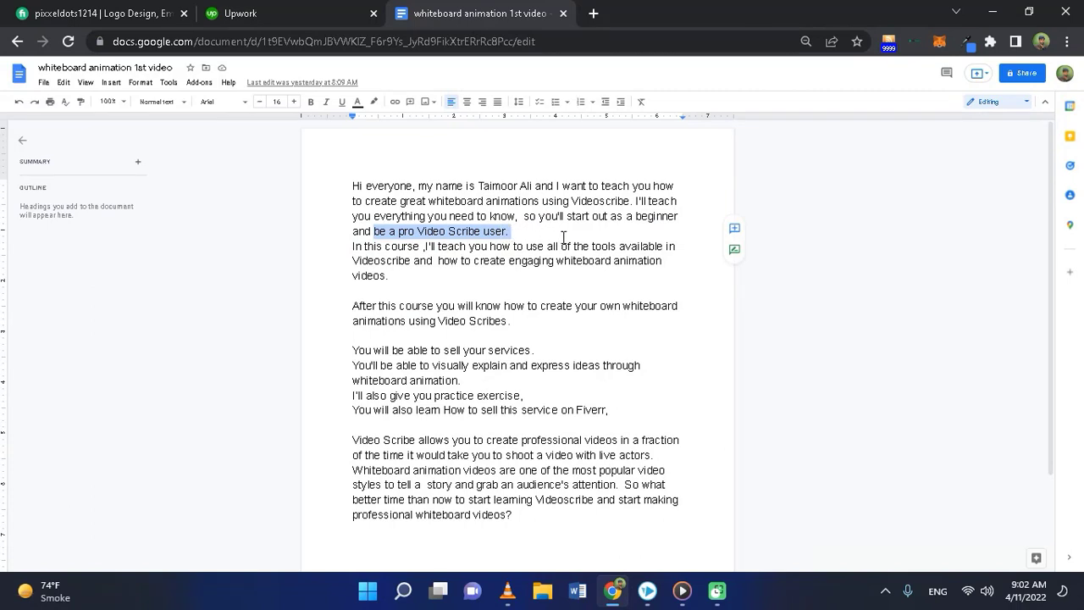
Switch back to VideoScribe and add the text "Pro" on an empty area of the canvas
left_click(649, 591)
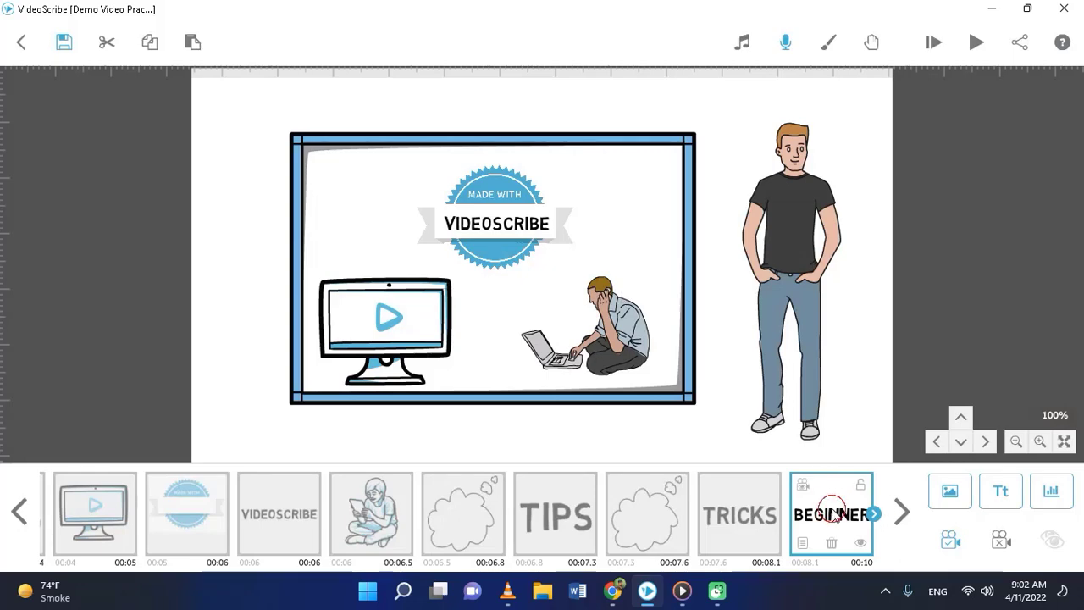
left_click(818, 513)
left_click_drag(834, 366, 162, 356)
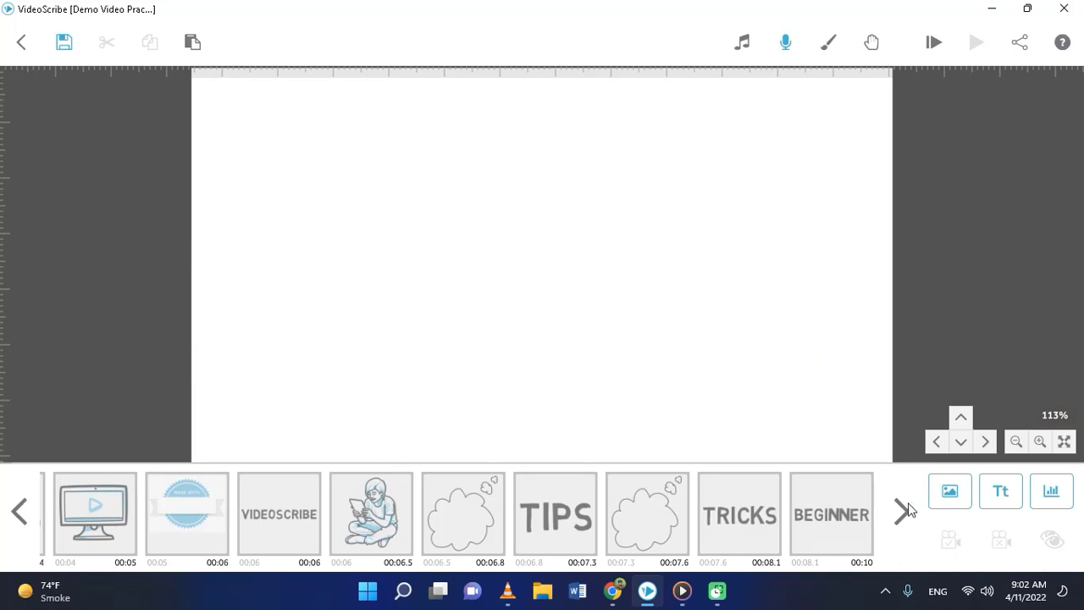
left_click(960, 499)
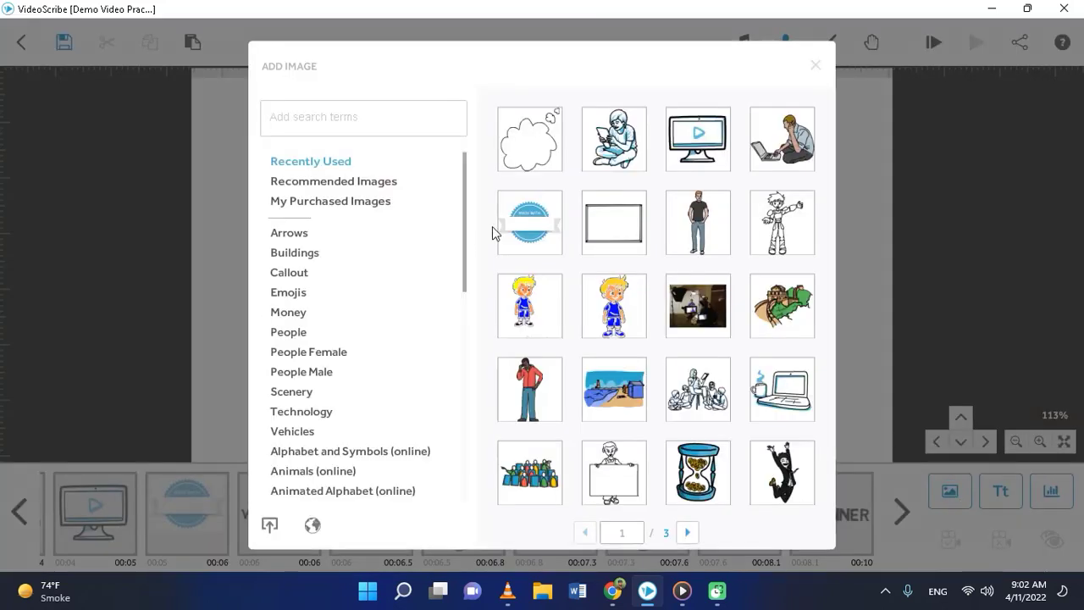
left_click(813, 65)
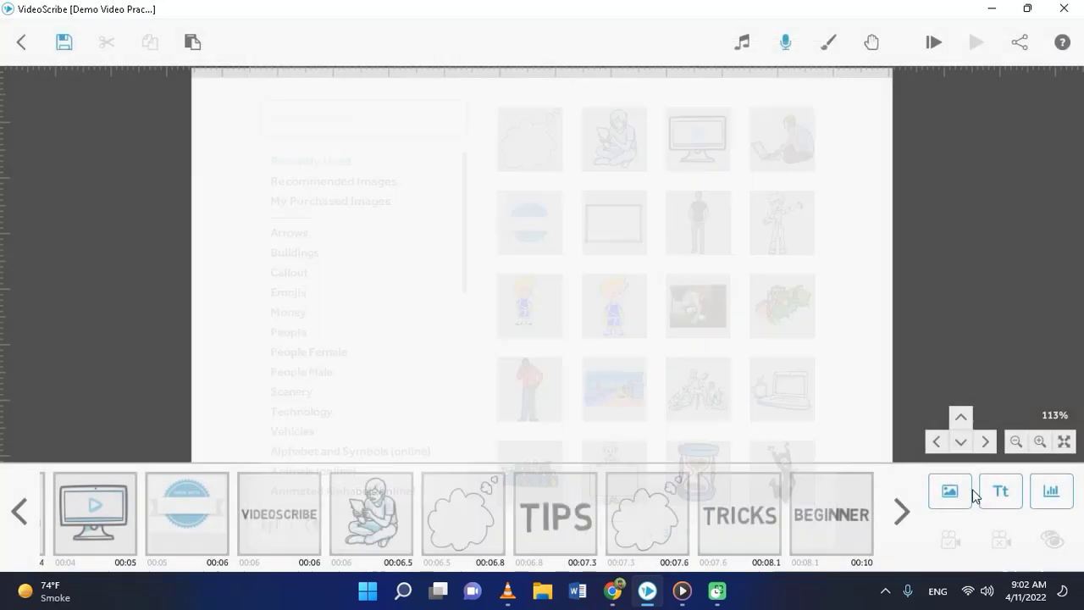
left_click(997, 497)
left_click(461, 254)
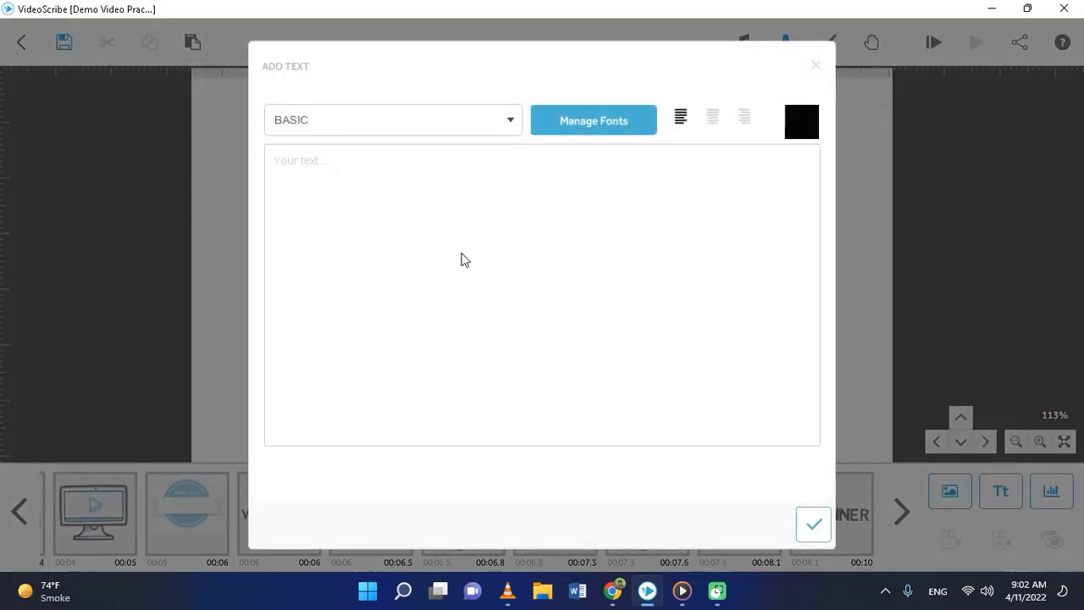
type("Pro")
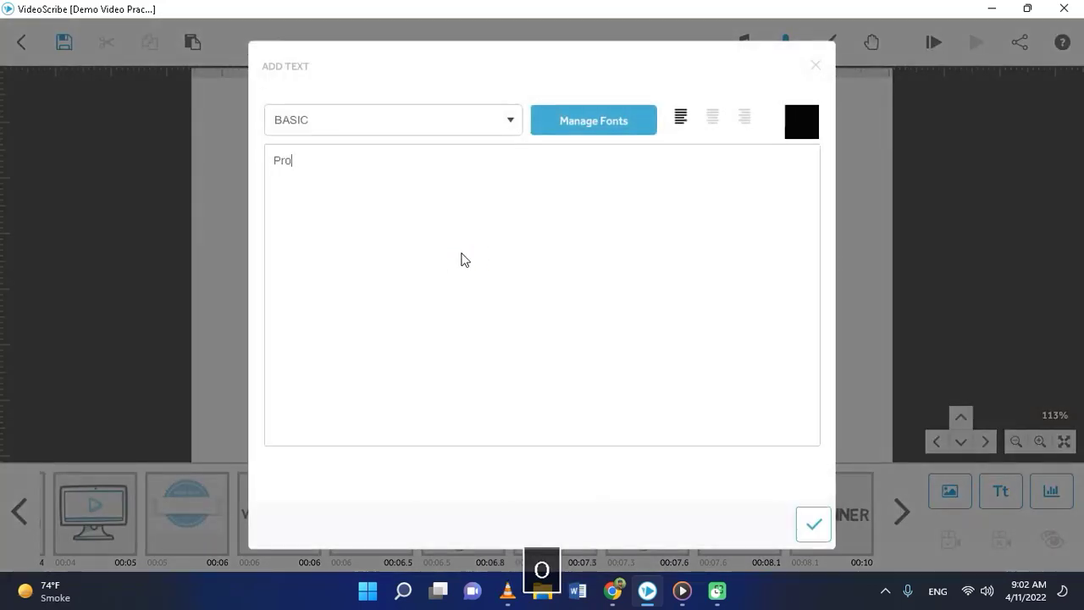
left_click(813, 522)
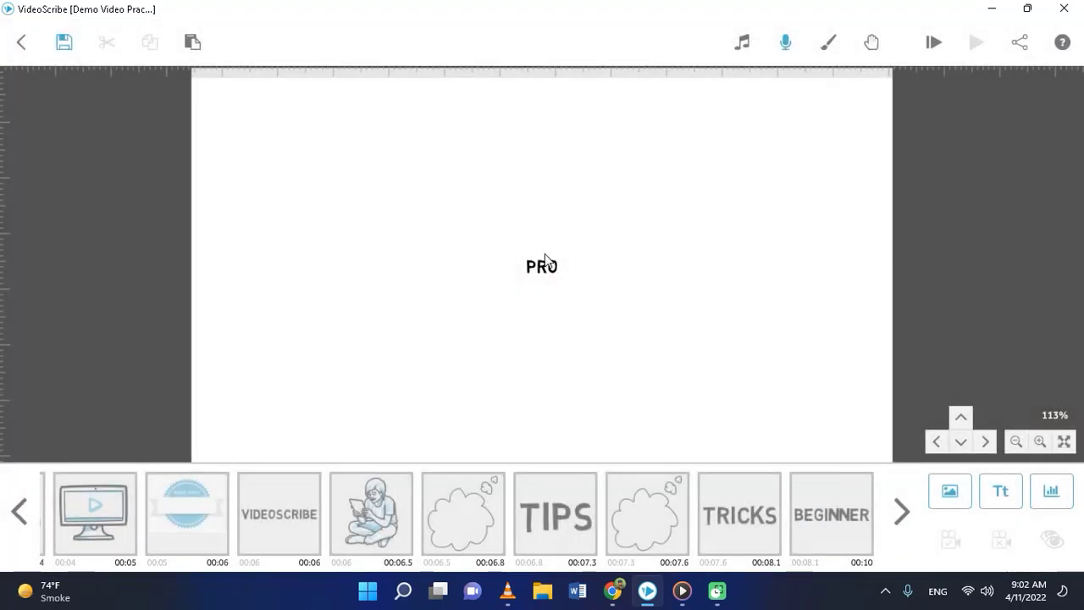
Enlarge the PRO text, place it in the upper-left part of the frame and set its camera to the current view
left_click_drag(545, 259, 404, 228)
left_click(331, 166)
left_click_drag(378, 188, 403, 215)
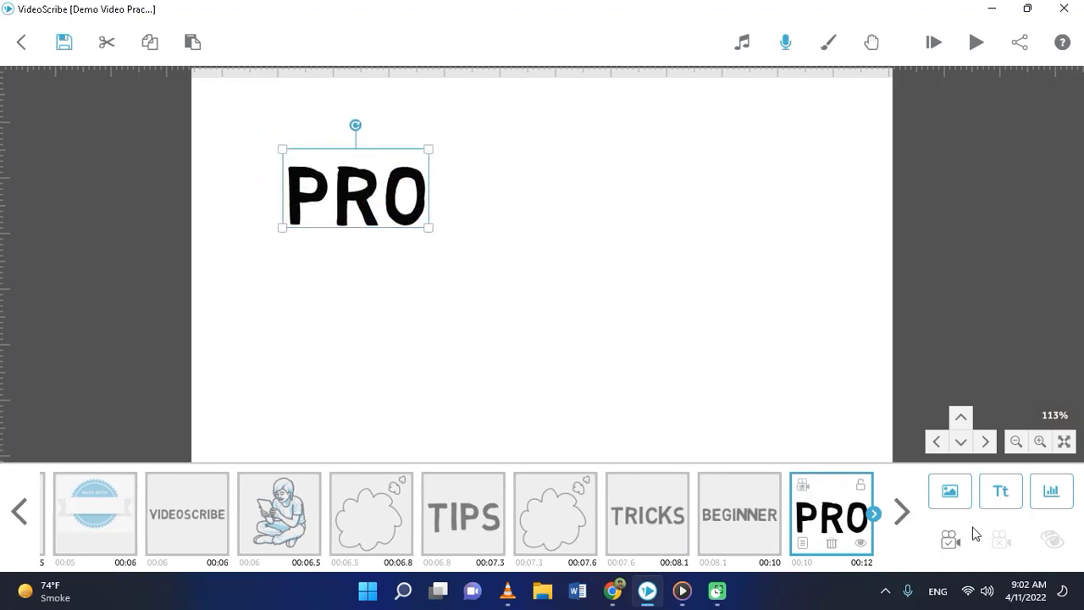
left_click(946, 542)
left_click_drag(354, 217, 356, 205)
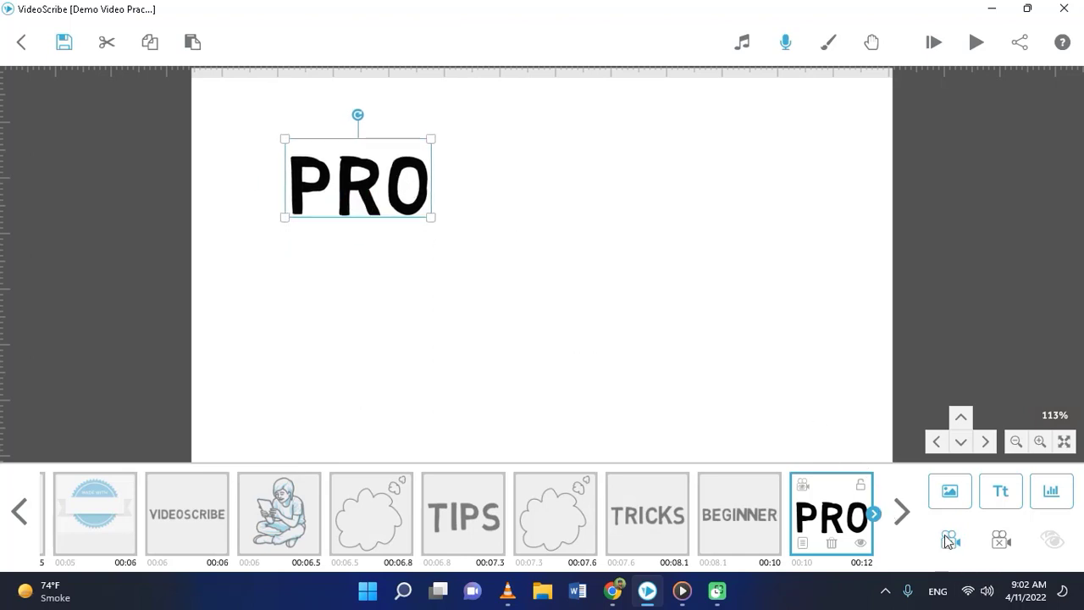
left_click(1001, 540)
left_click(946, 541)
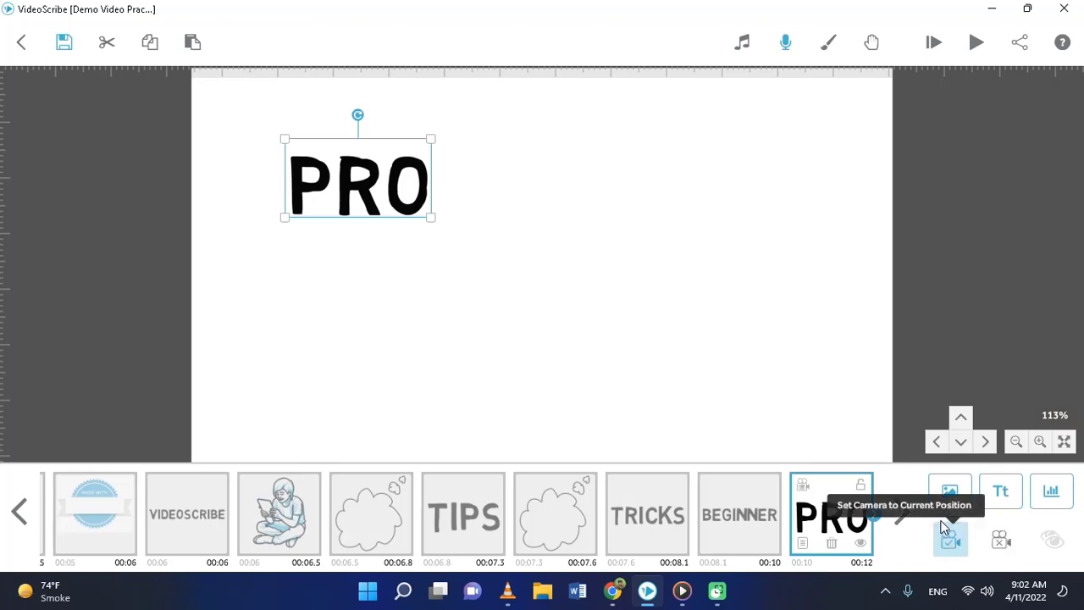
Search the image library for "pro" and clear the search
left_click(952, 492)
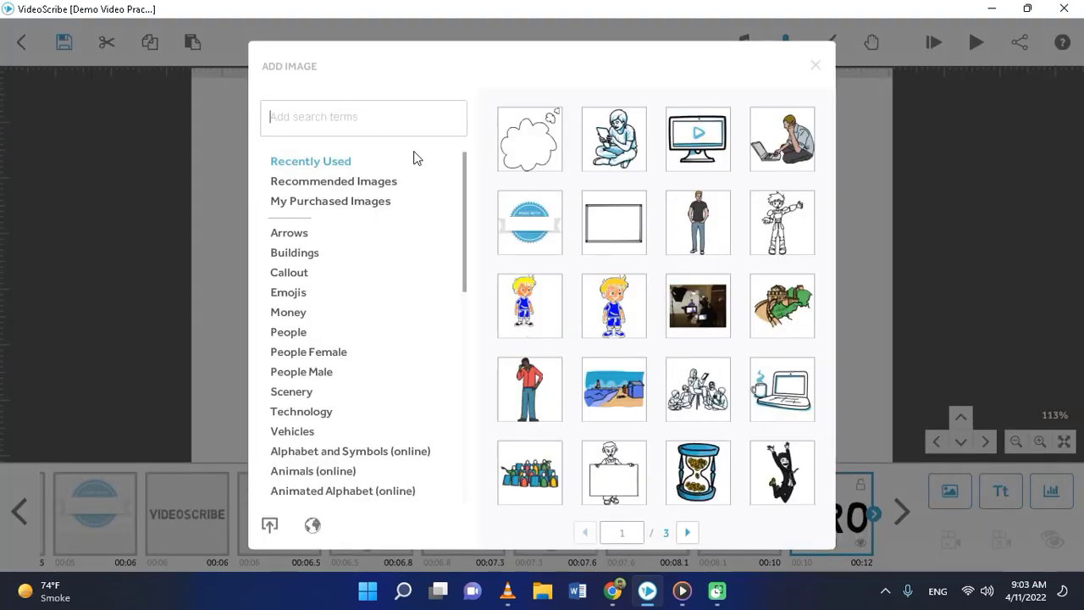
type("pro")
key("Return")
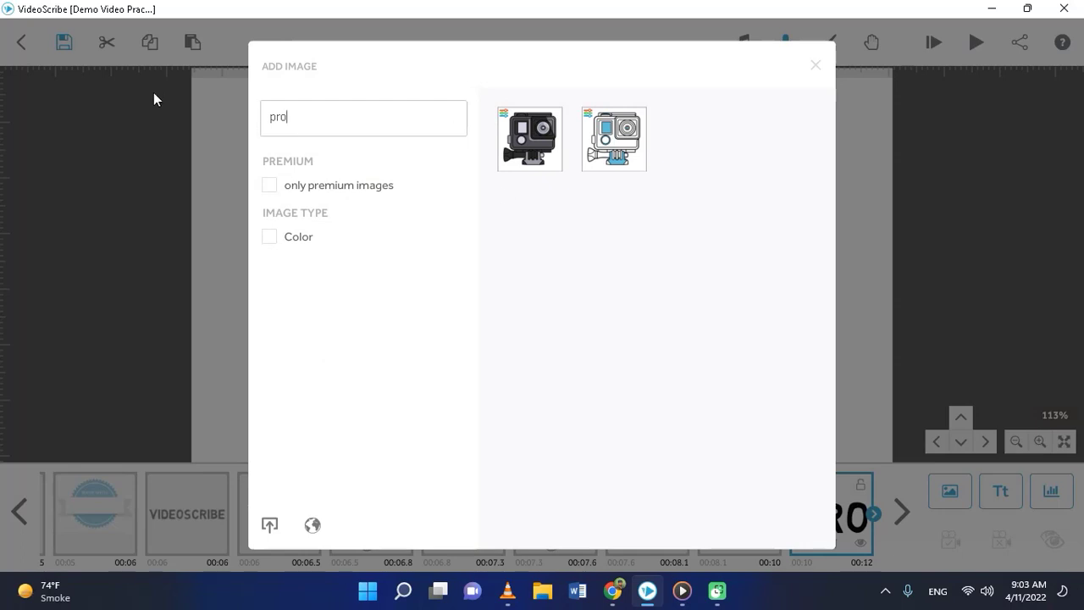
key("BackSpace")
key("BackSpace")
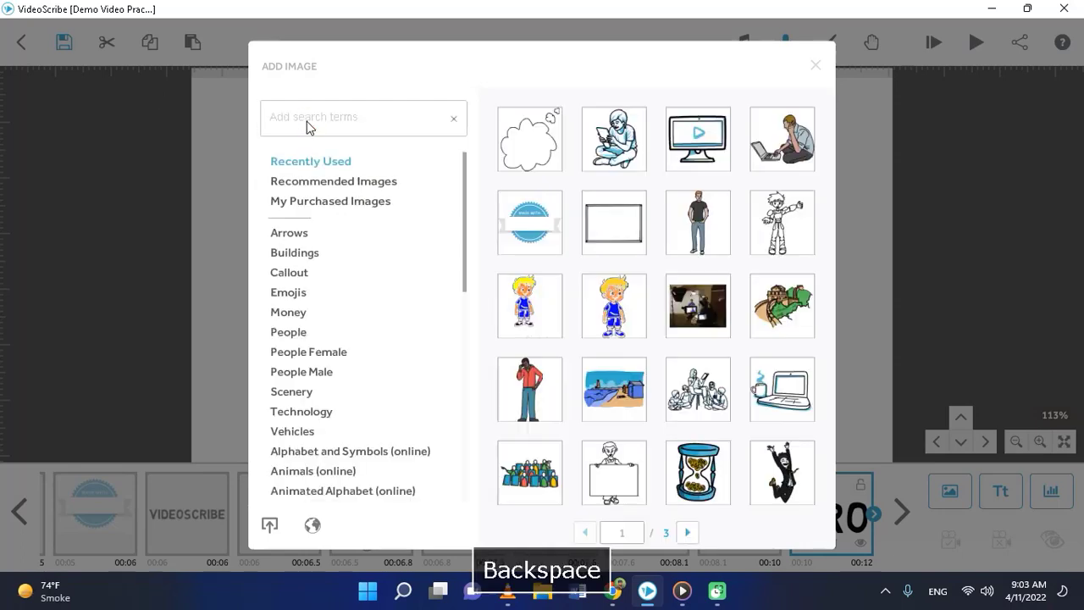
Insert the recently used drawing of three applauded people, place it to the right of PRO and set its camera to the current view
scroll(652, 285, "down", 2)
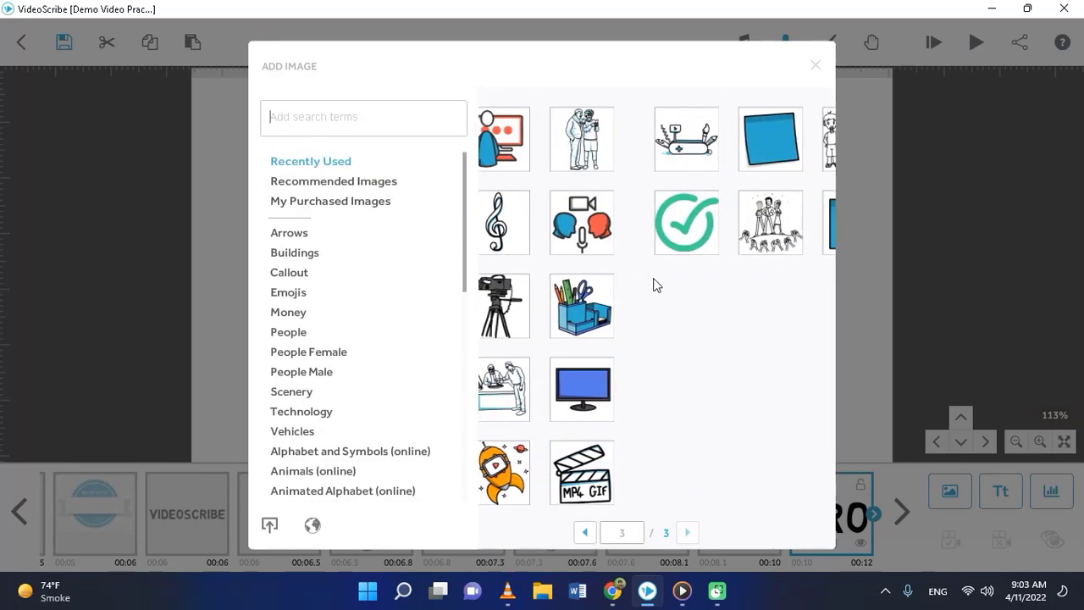
left_click(624, 222)
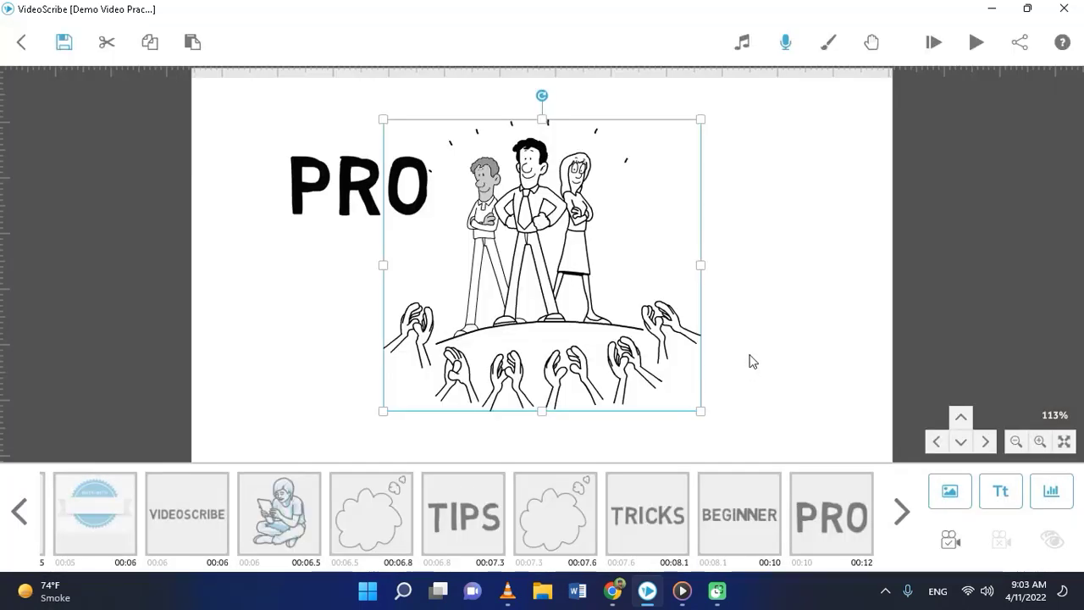
left_click_drag(530, 320, 699, 332)
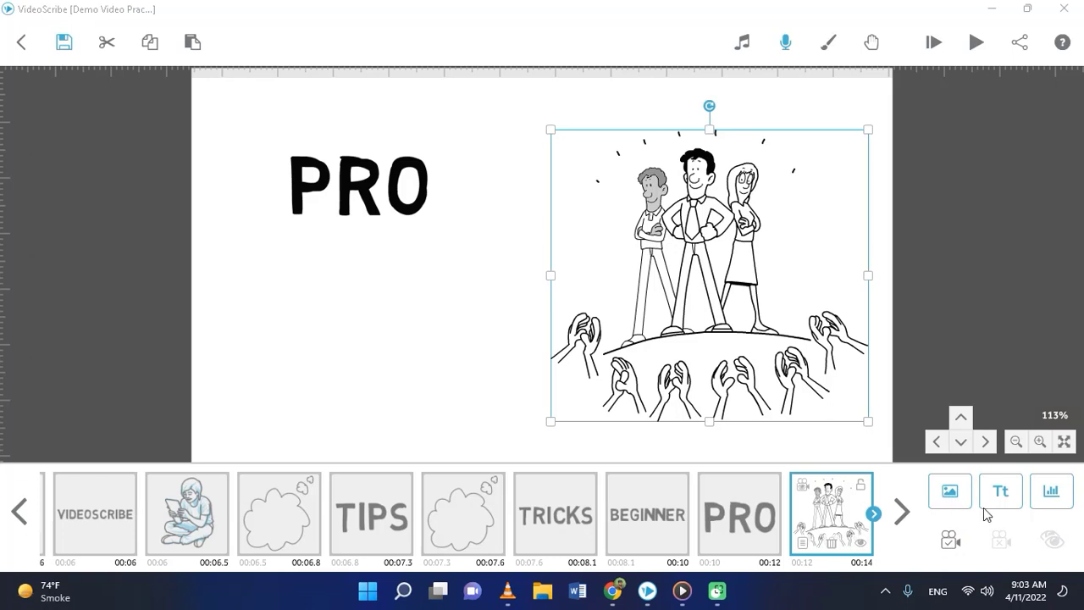
left_click(950, 541)
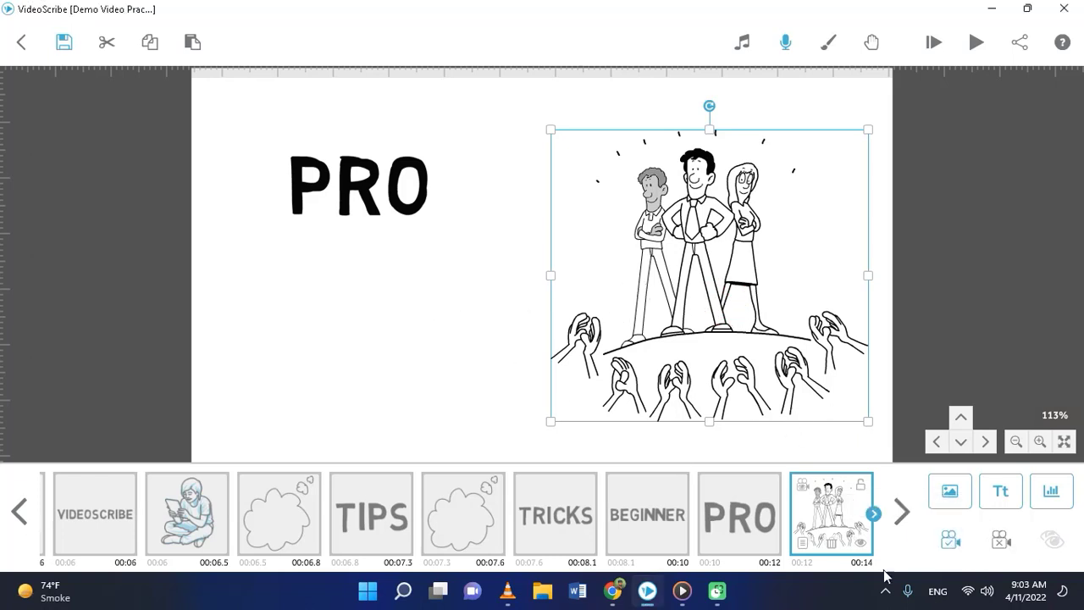
Search the image library for "win", browse the results and leave without inserting an image
left_click(949, 492)
left_click(345, 122)
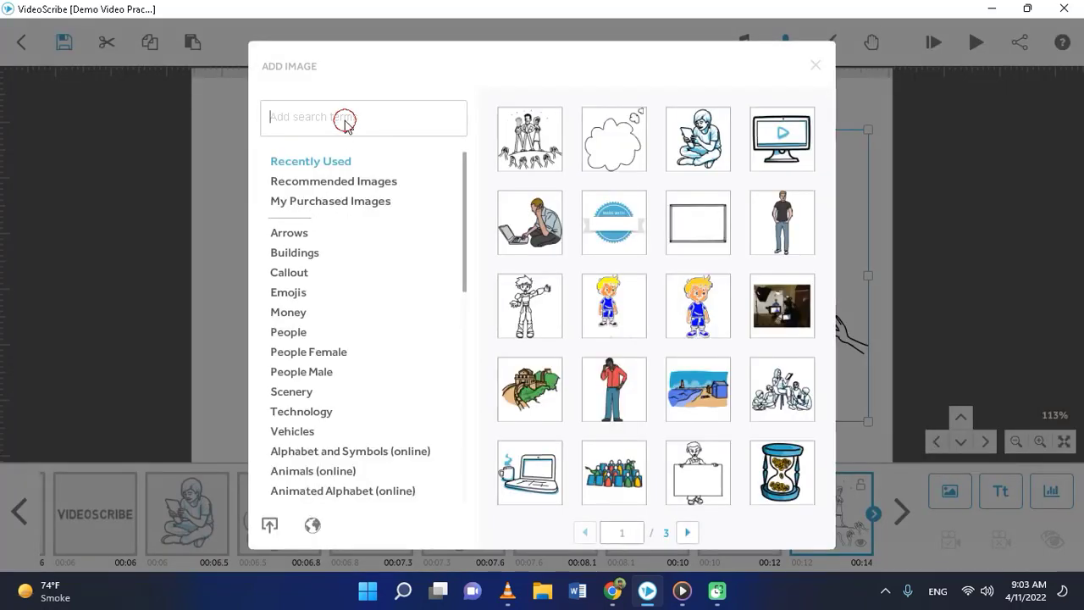
type("win")
key("Return")
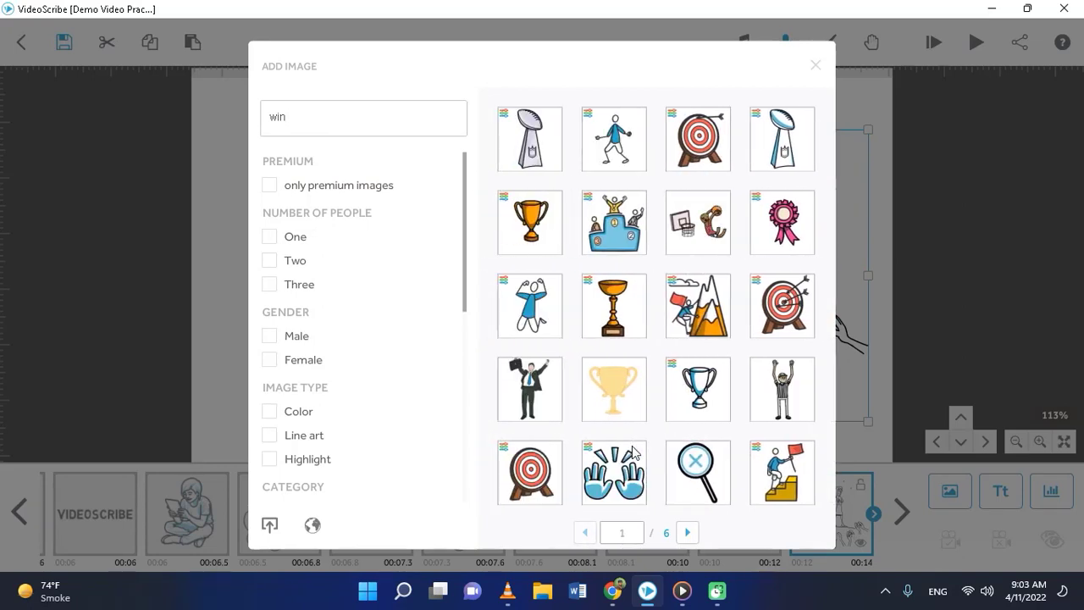
scroll(633, 447, "down", 1)
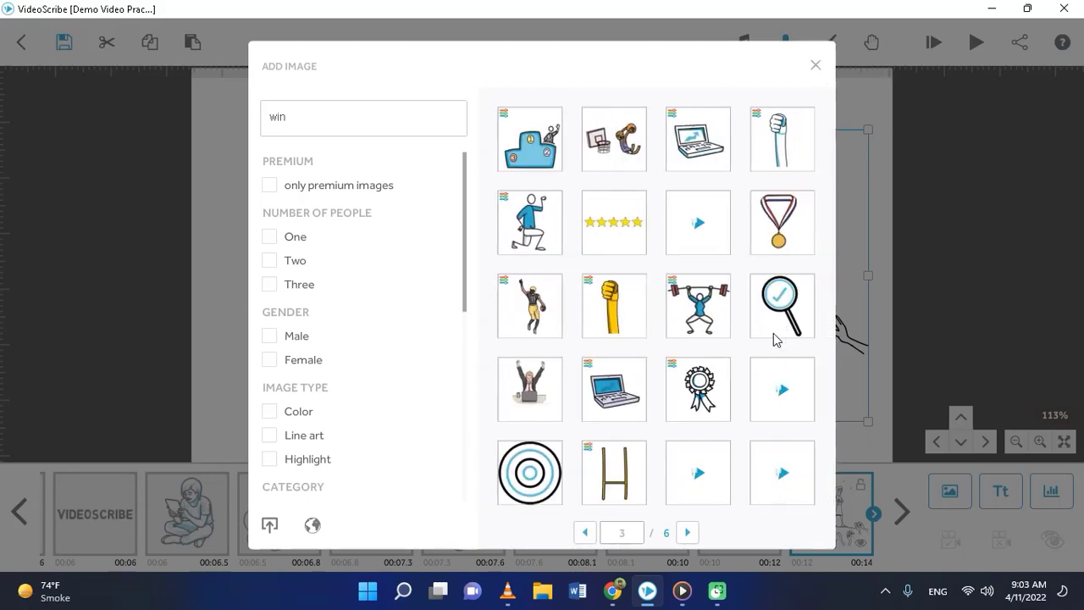
left_click(814, 67)
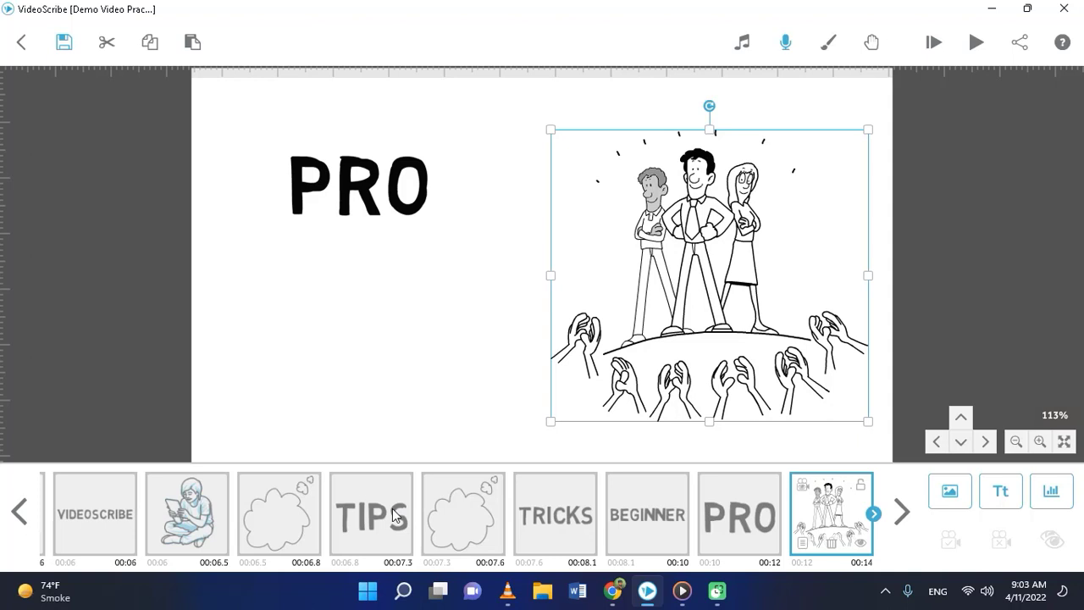
Search the image library for "tick" and insert the green circled tick after the applauded people drawing
left_click(373, 188)
left_click(404, 256)
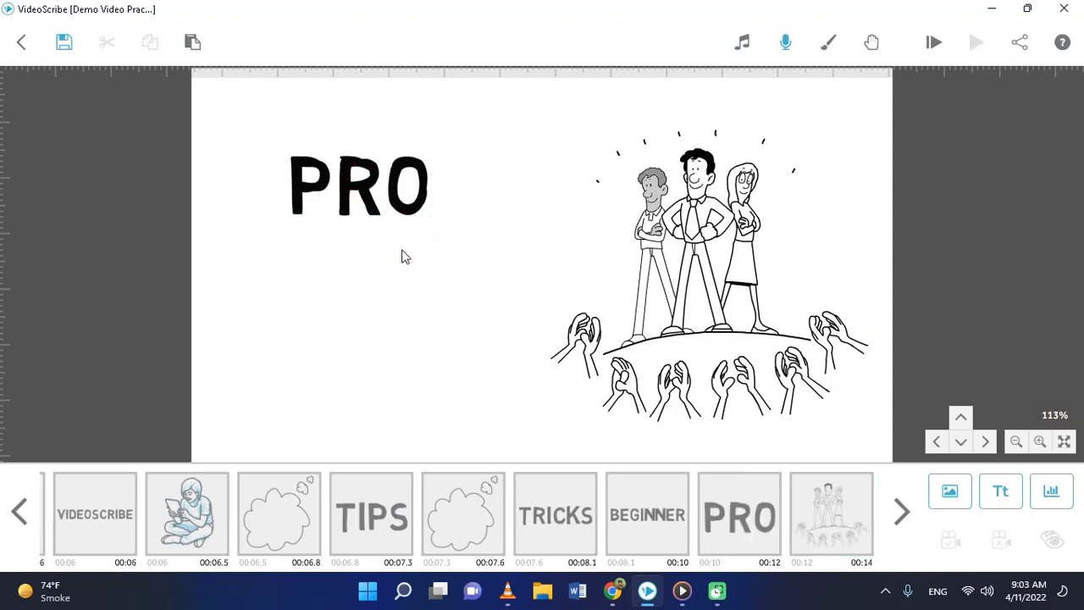
left_click(832, 500)
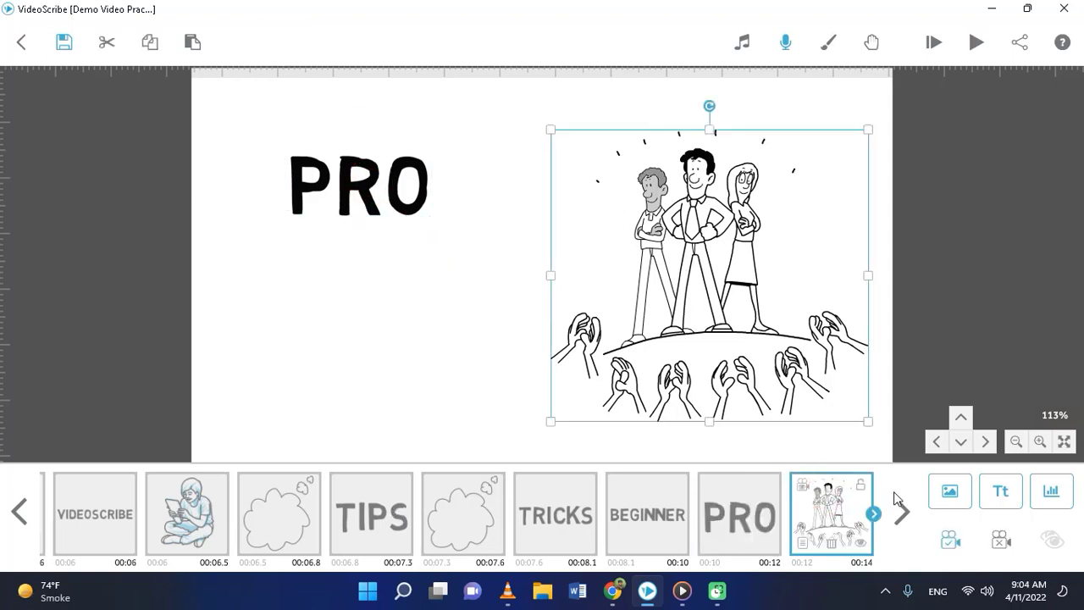
left_click(957, 503)
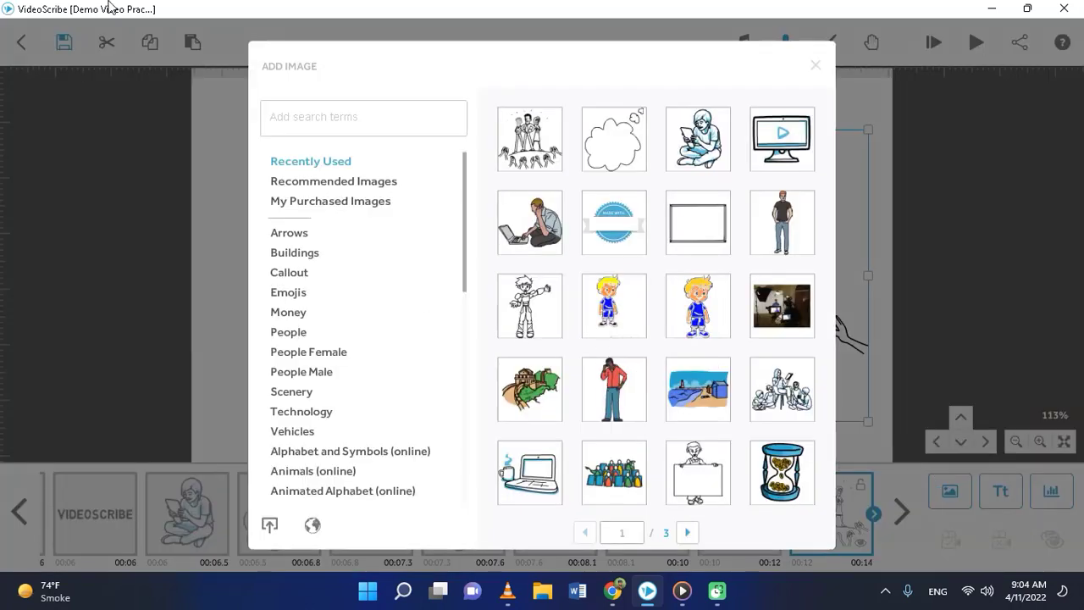
left_click(339, 119)
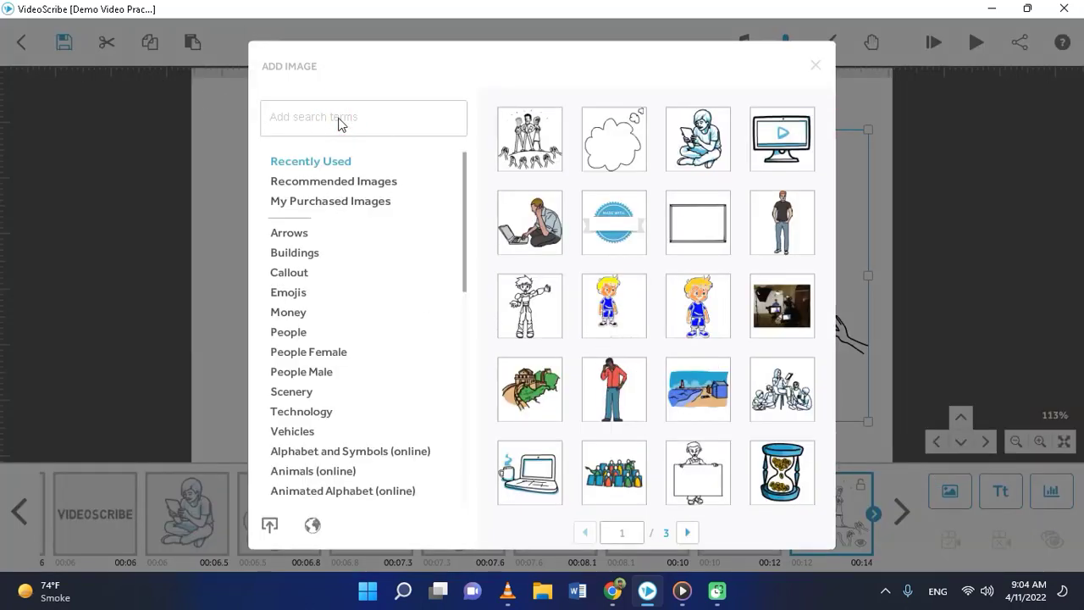
type("tick")
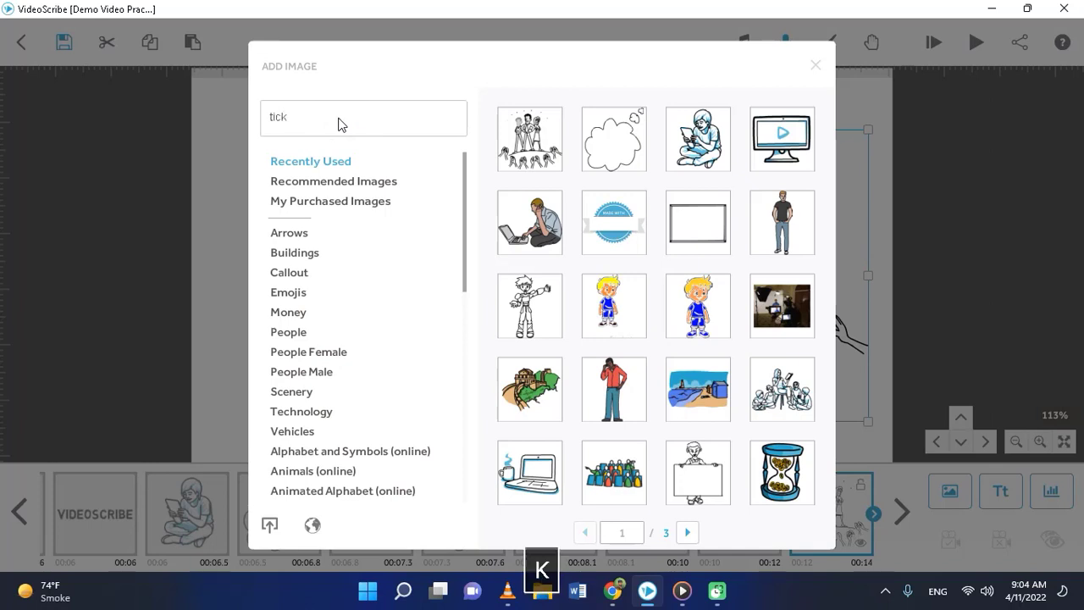
key("Return")
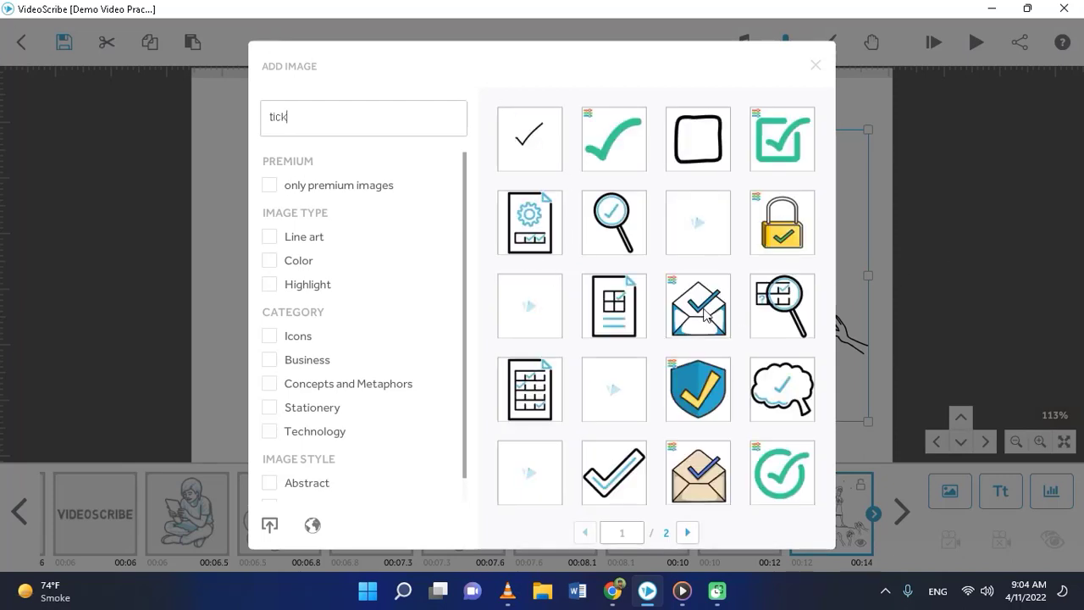
left_click(774, 466)
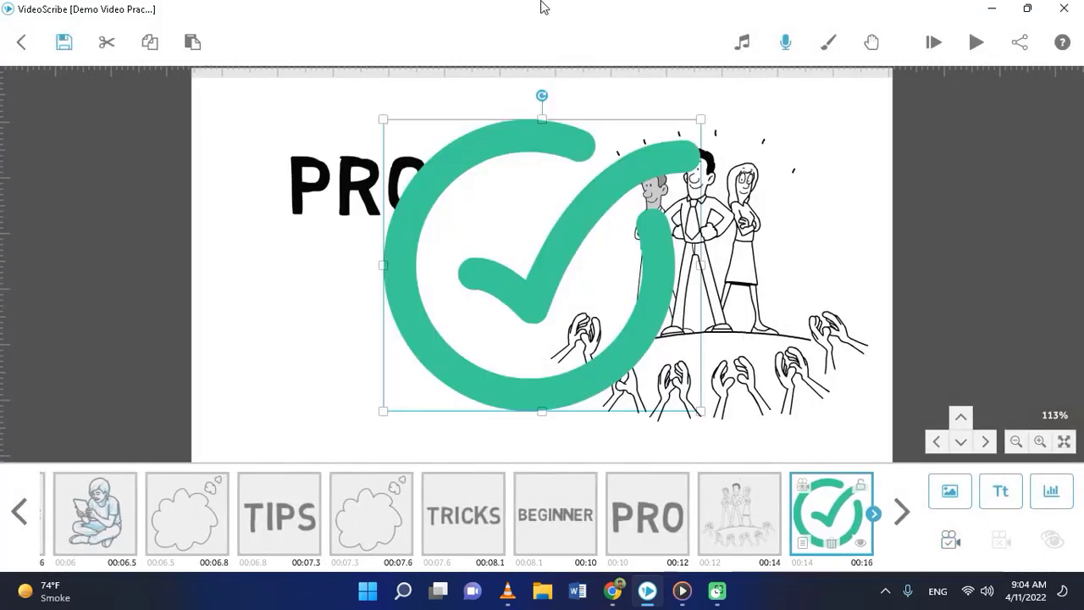
Shrink the circled tick to about a third of its size and place it directly below the PRO text
left_click_drag(699, 118, 569, 240)
left_click_drag(529, 284, 385, 313)
left_click_drag(403, 356, 443, 368)
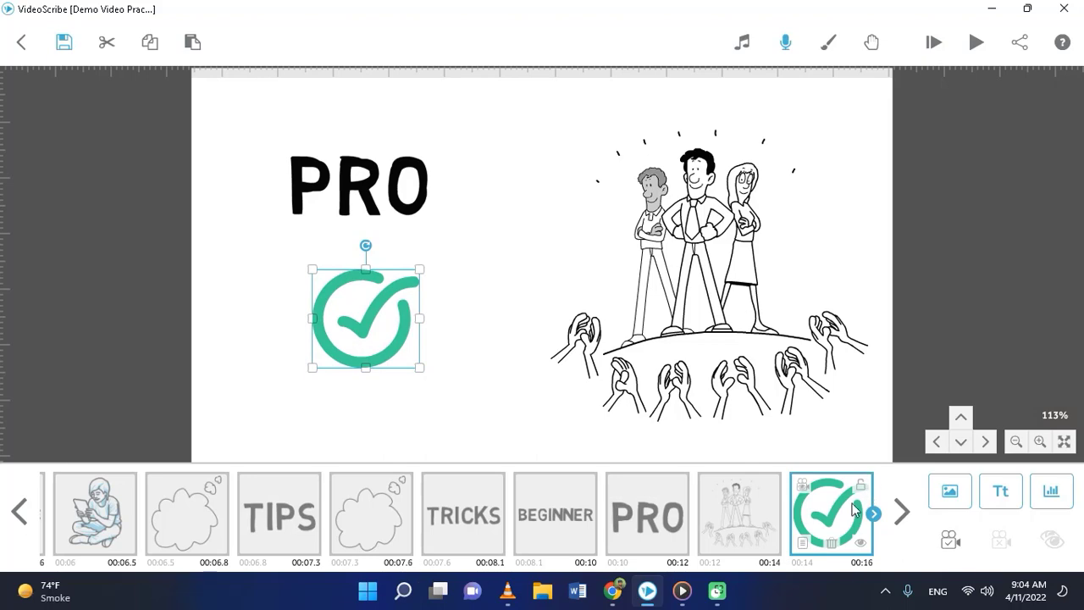
Change the circled tick's colour to black in its image properties
left_click(803, 542)
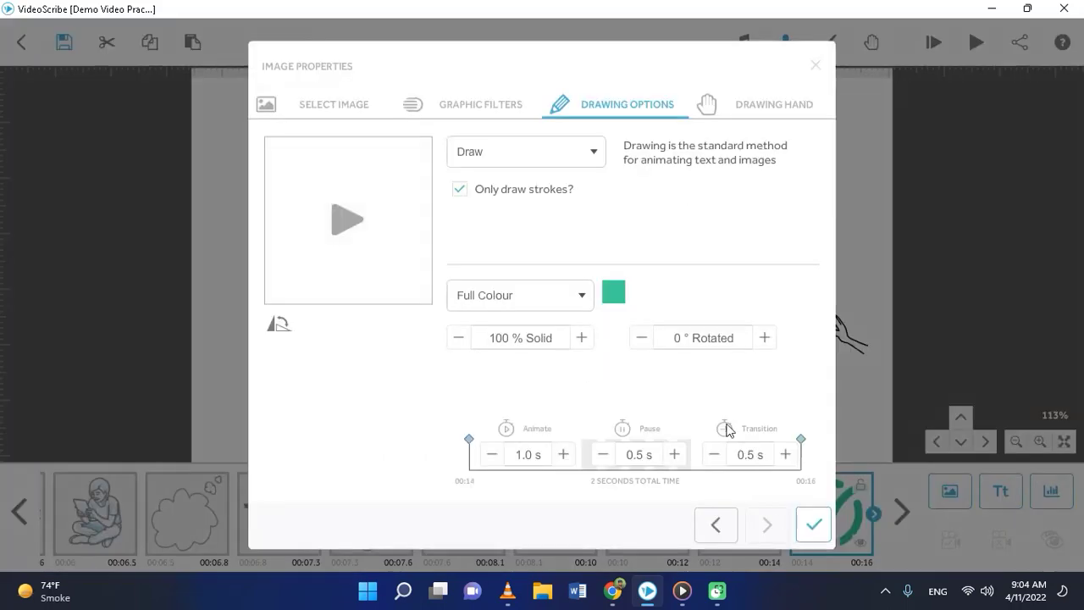
left_click(613, 292)
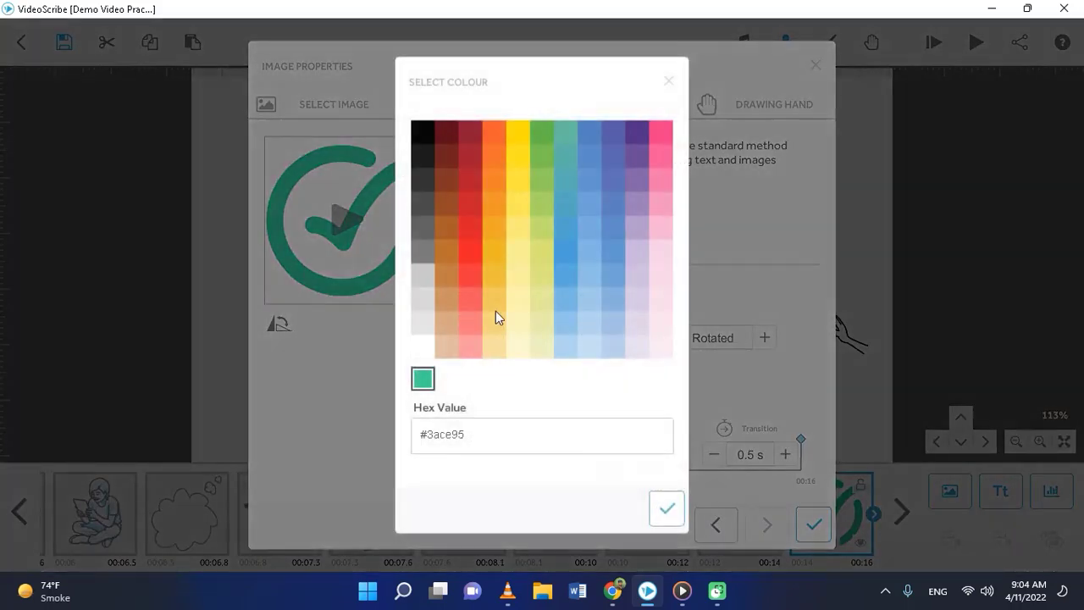
left_click(417, 128)
left_click(668, 511)
left_click(802, 527)
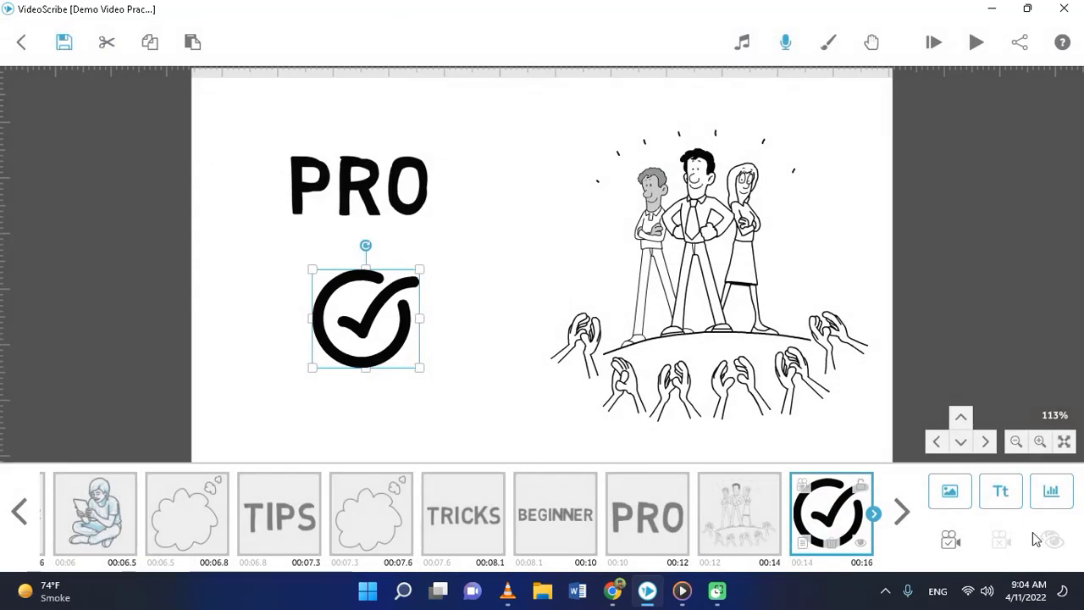
Set the current view as the circled tick's camera position and play the next part of the Demo voice-over in Media Player
left_click(950, 539)
left_click(629, 519)
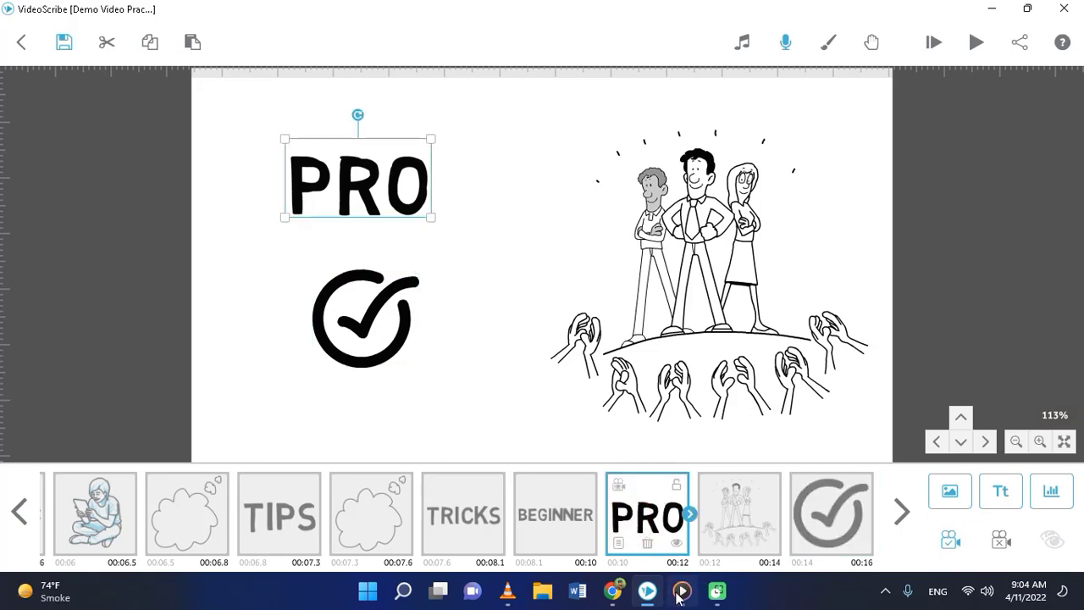
left_click(682, 591)
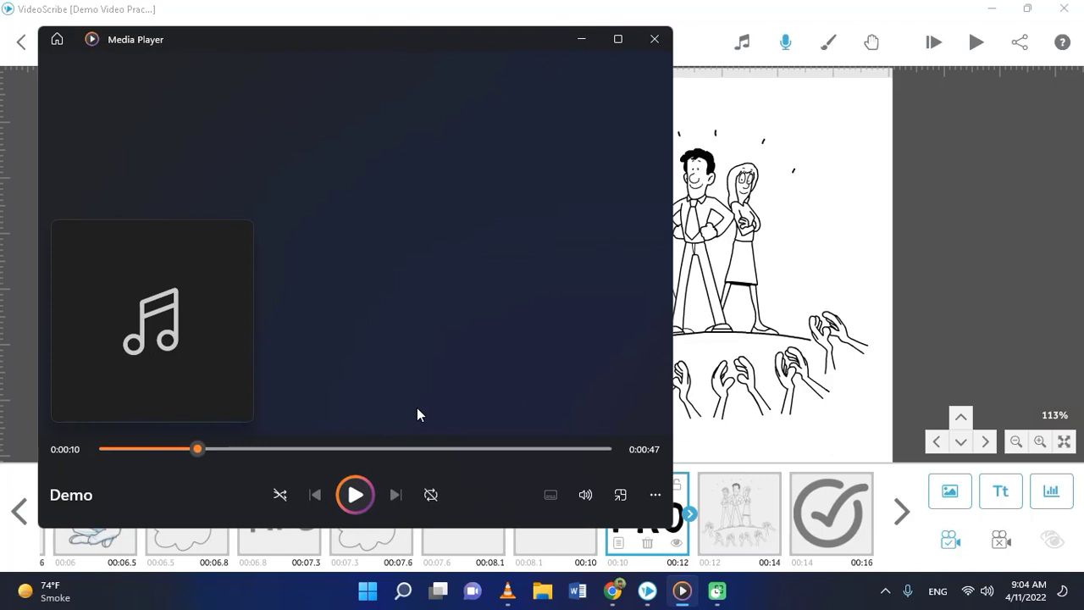
key("space")
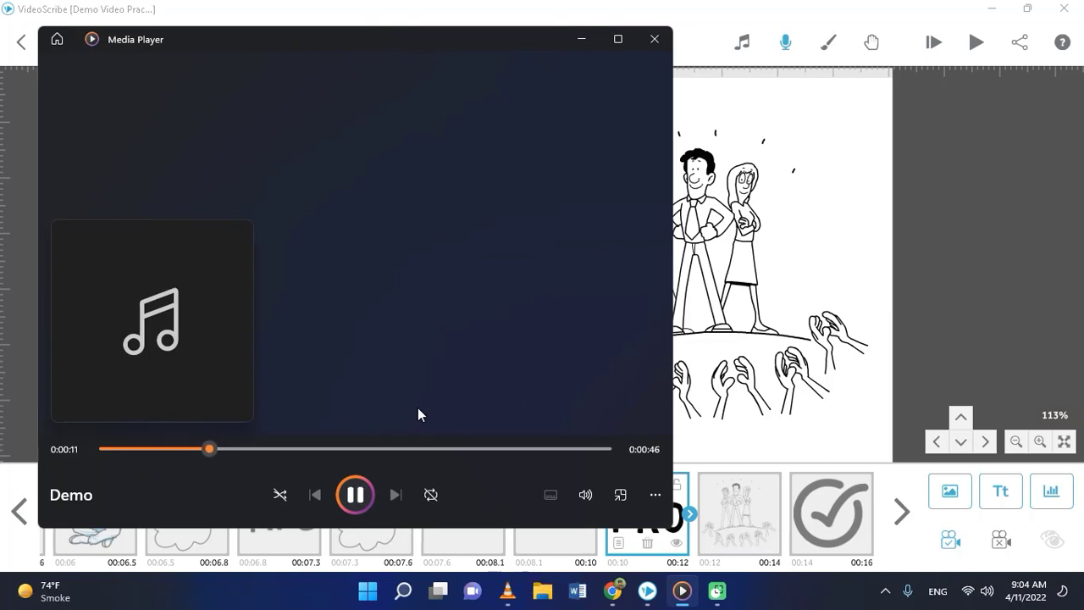
key("space")
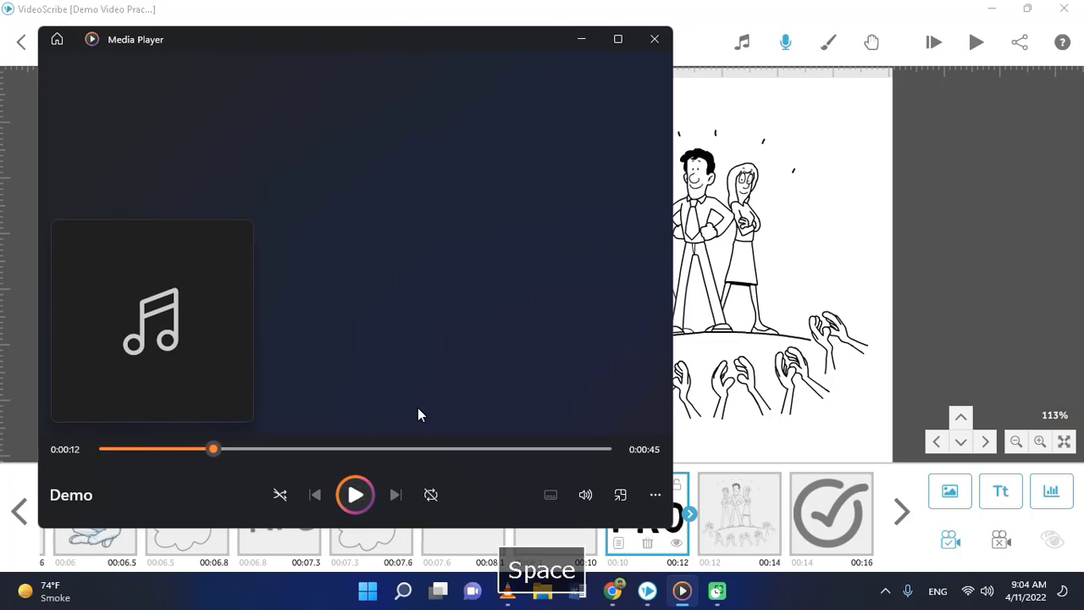
left_click(583, 39)
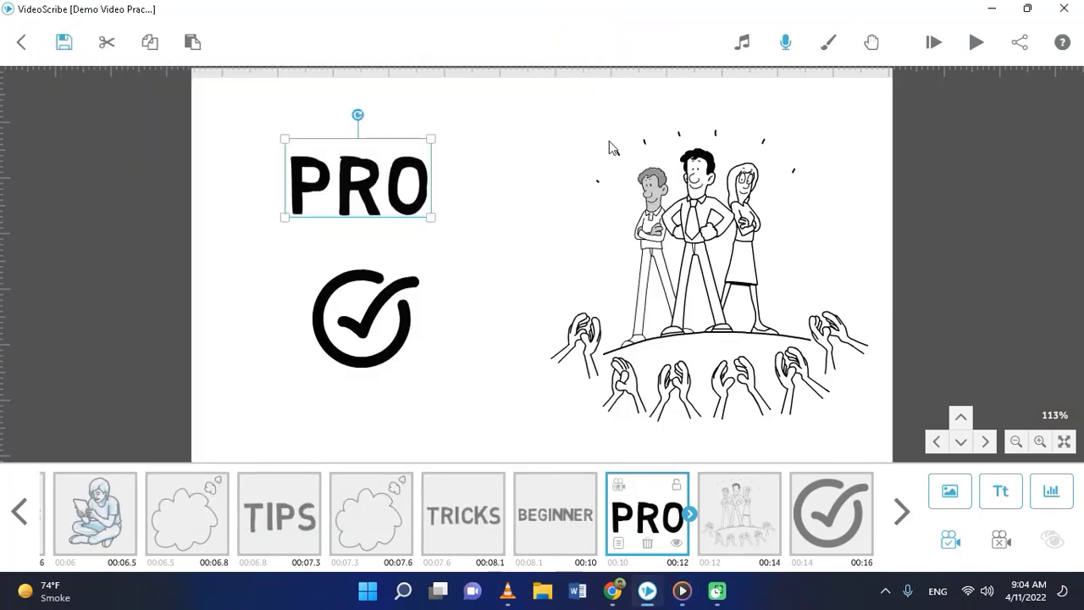
Set the PRO text's timings to 0.5 s animate, 0.0 s pause and 0.0 s transition
left_click(618, 543)
left_click(490, 455)
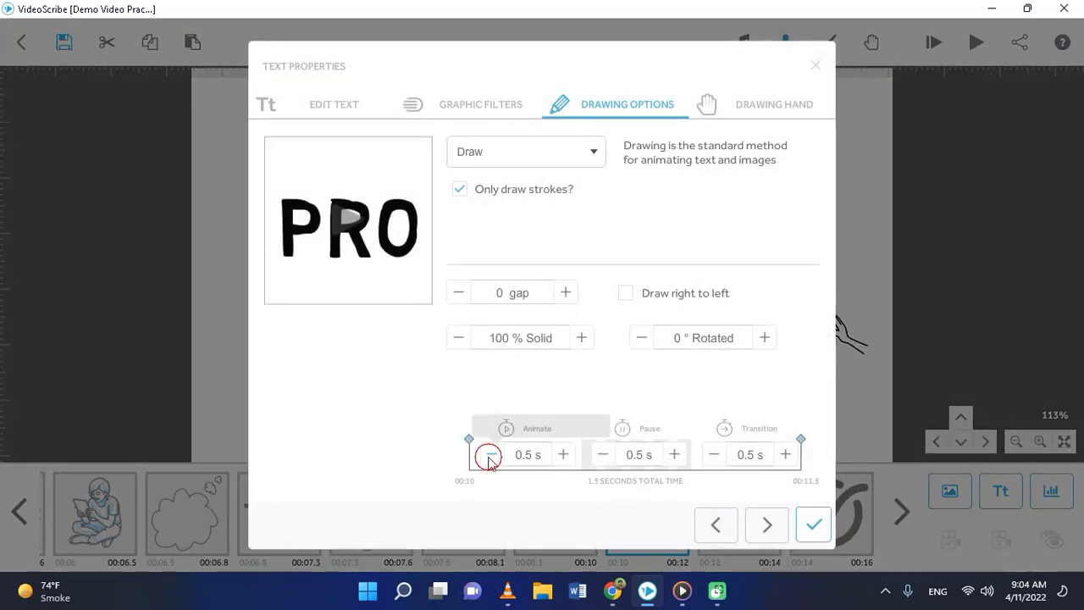
left_click(602, 454)
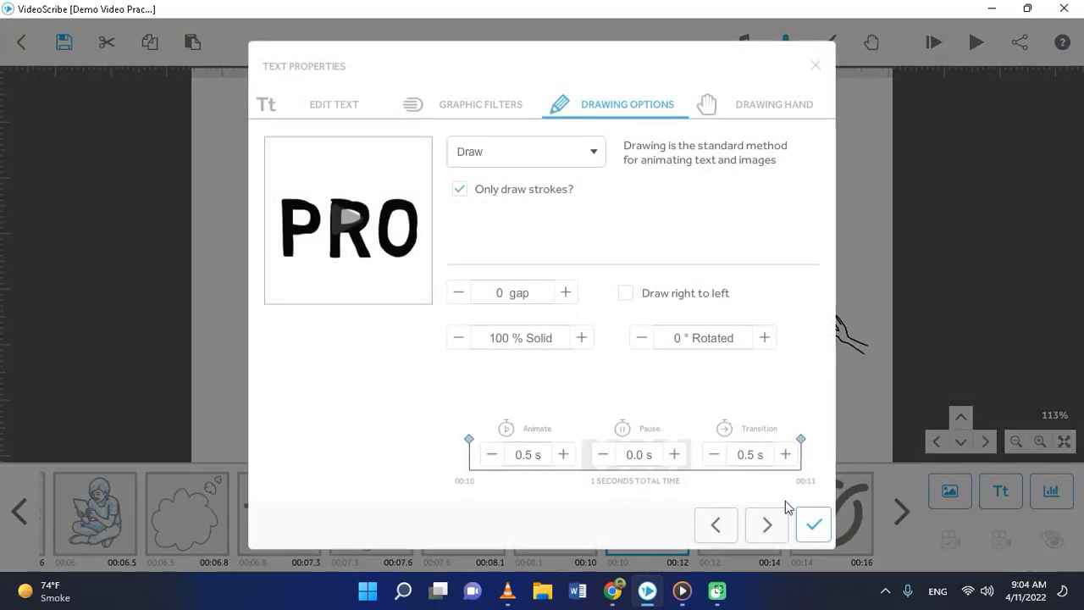
left_click(713, 455)
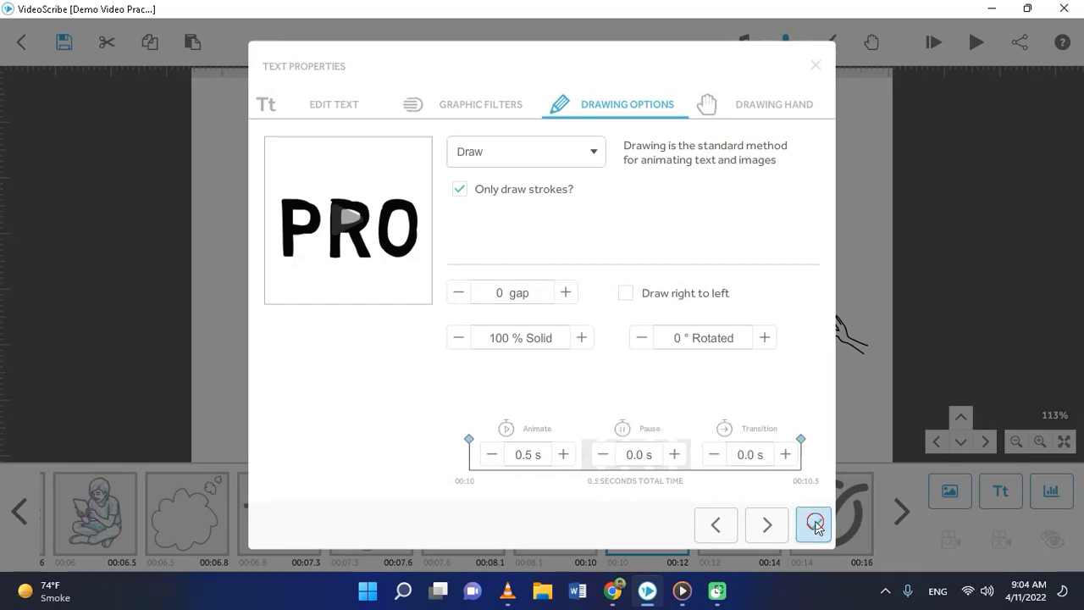
left_click(815, 526)
Set the applauded people drawing's timings to 0.5 s animate, 0.5 s pause and 0.0 s transition
double_click(743, 515)
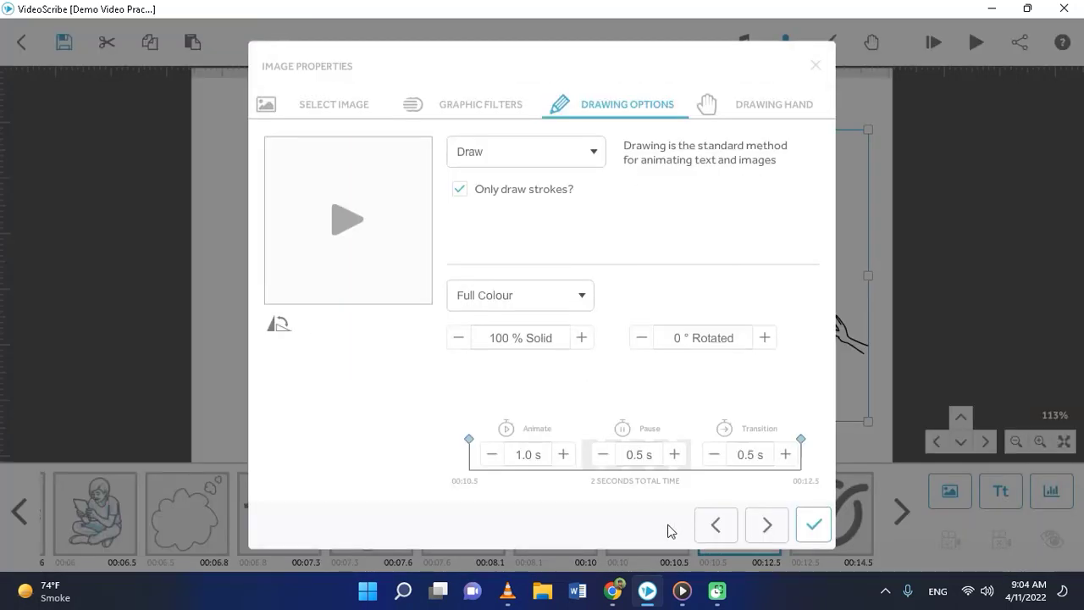
left_click(492, 455)
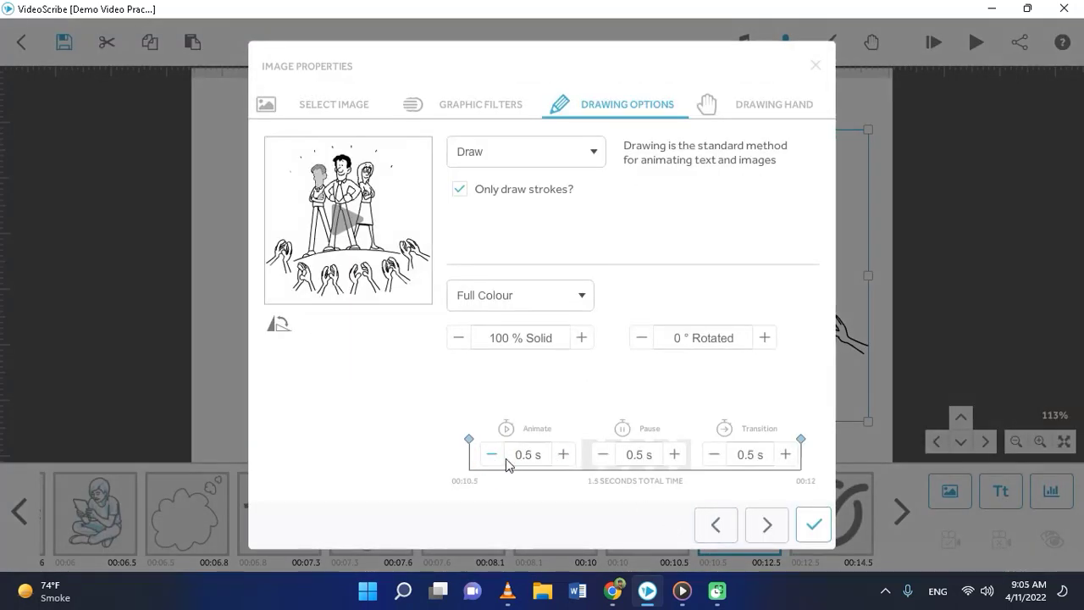
left_click(603, 456)
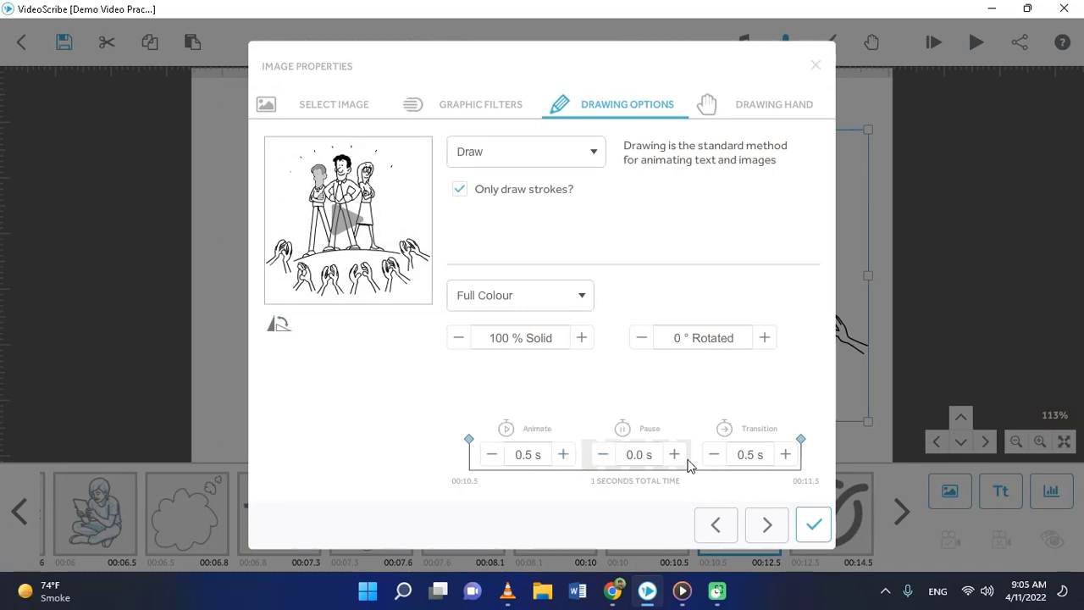
left_click(674, 454)
left_click(714, 453)
left_click(814, 526)
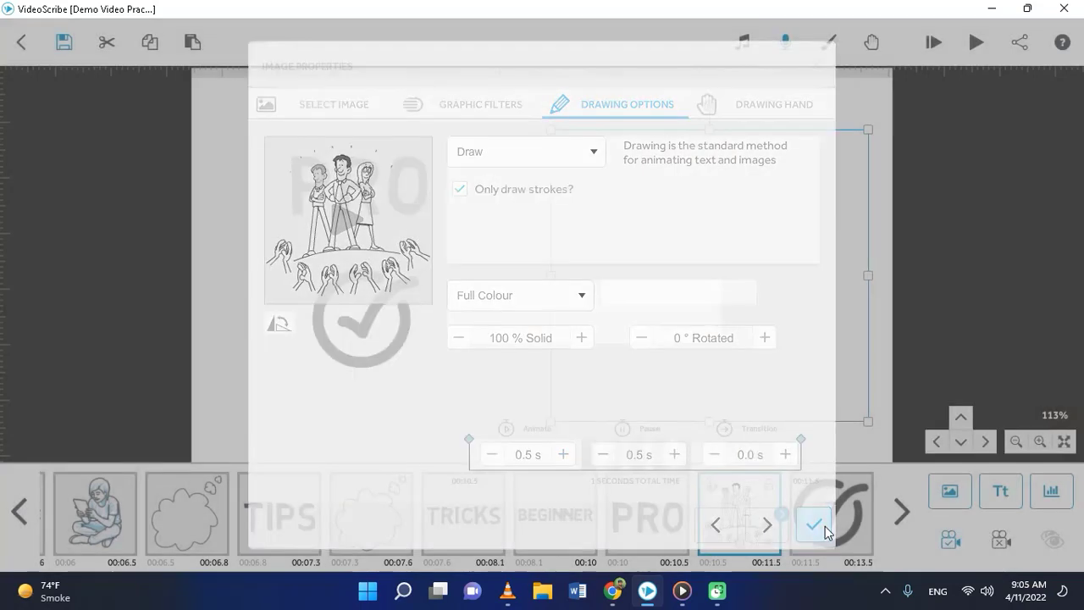
Set the circled tick's timings to 0.5 s animate, 0.5 s pause and 0.0 s transition
left_click(834, 517)
left_click(804, 540)
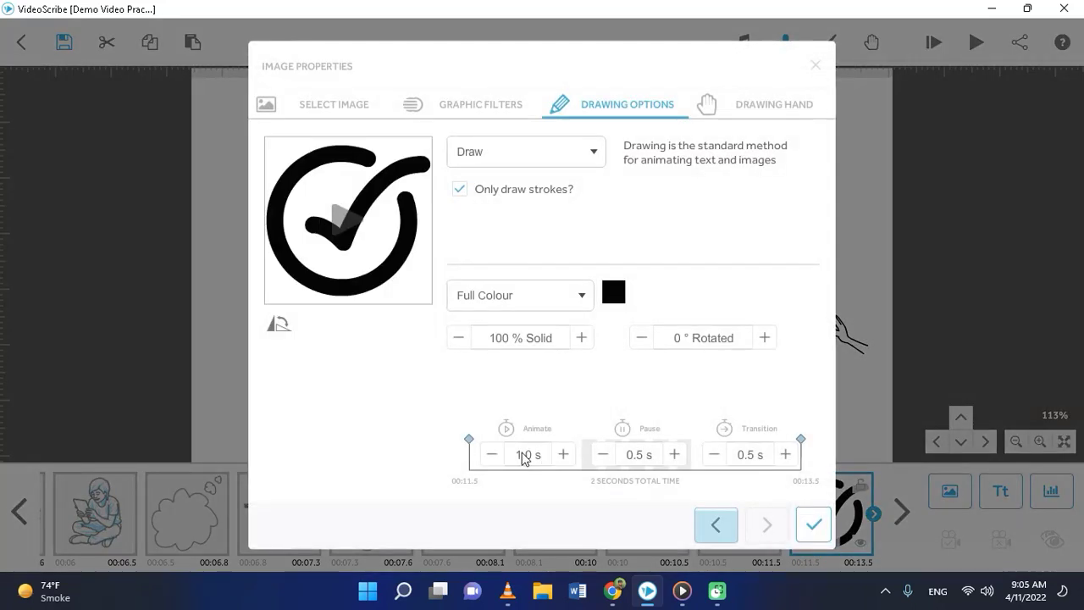
left_click(498, 455)
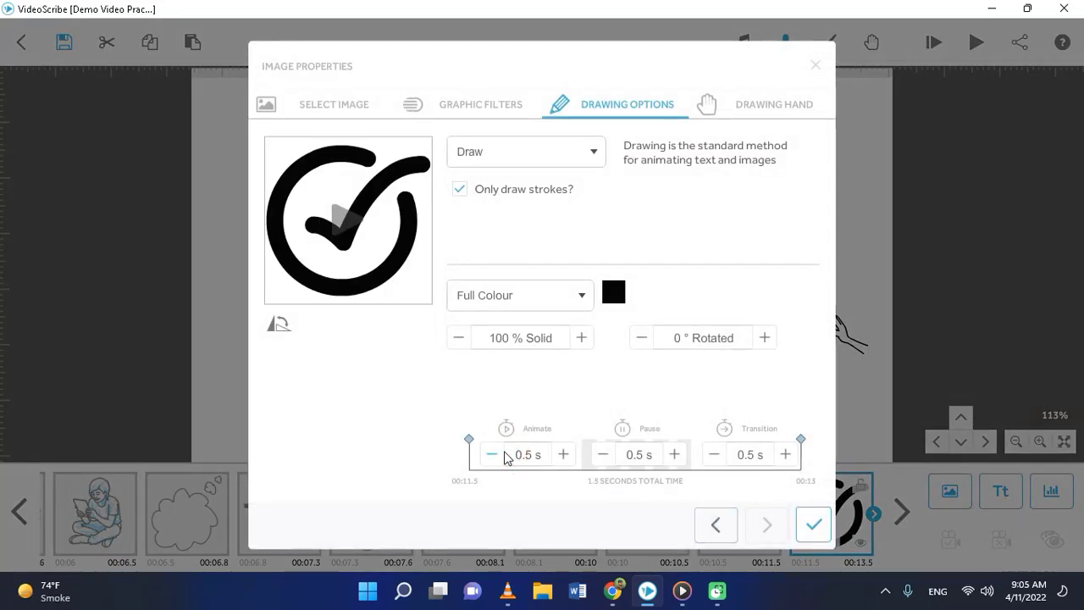
left_click(603, 455)
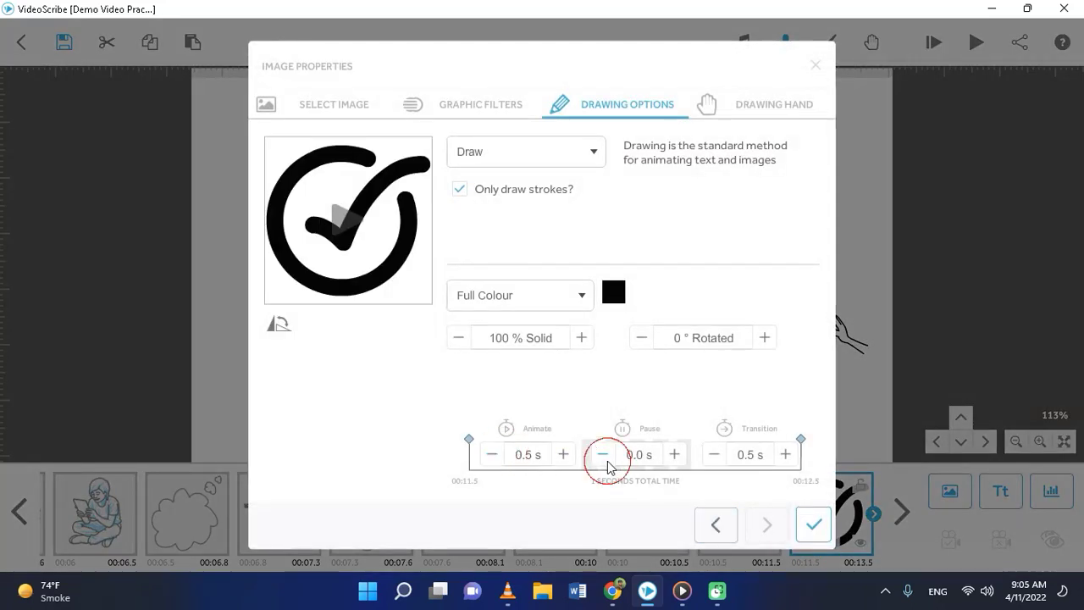
left_click(711, 455)
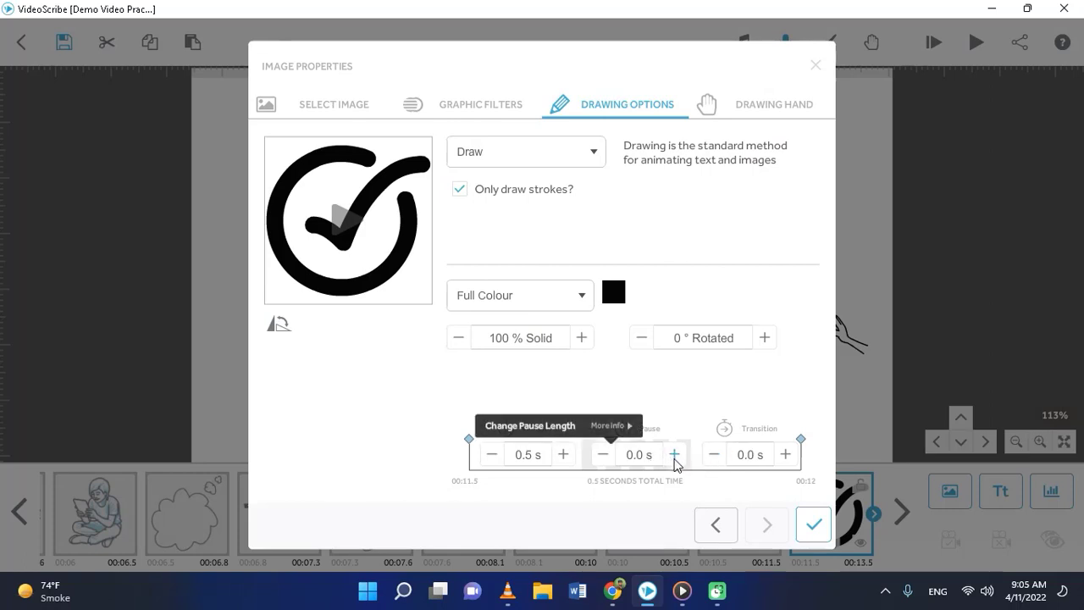
left_click(674, 455)
left_click(814, 525)
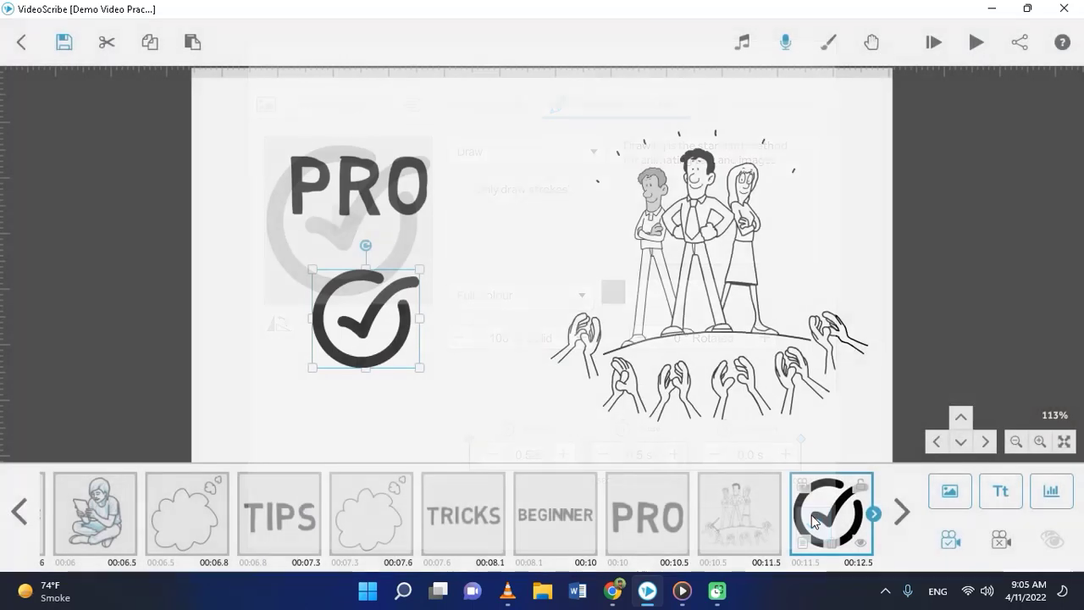
Reduce the applauded people drawing's pause to 0.0 s, after checking the PRO text's timings
left_click(643, 515)
left_click(620, 543)
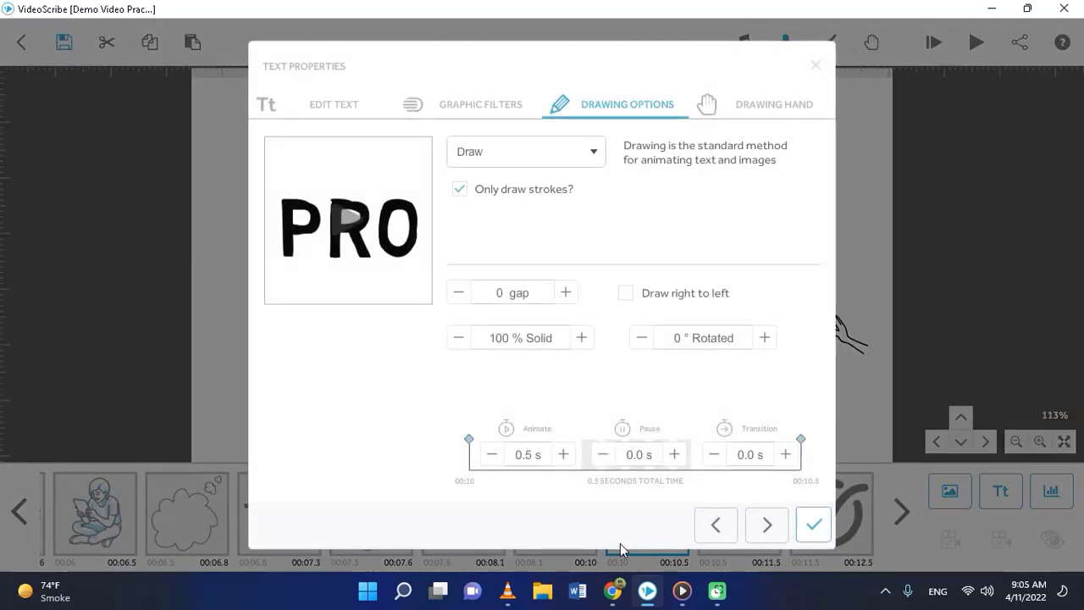
left_click(748, 524)
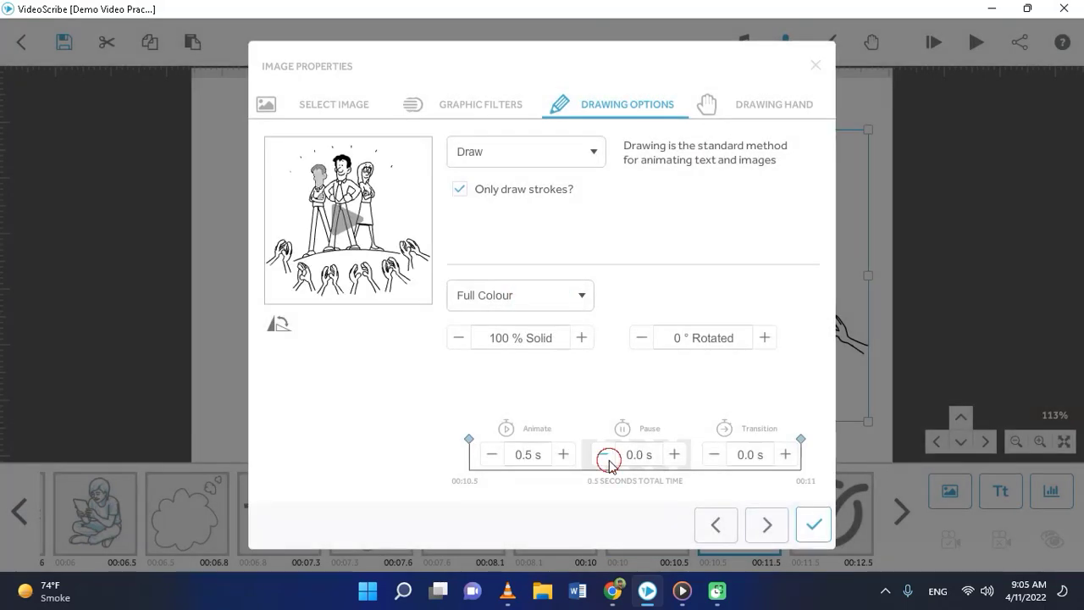
left_click(819, 525)
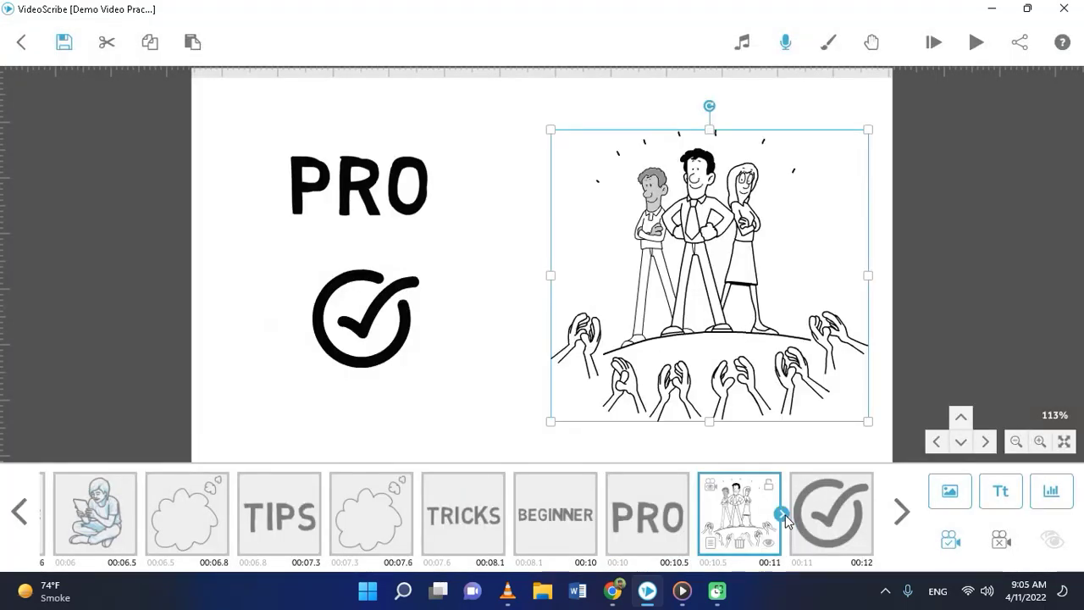
Save the scribe as Demo Video Practice in the All Scribes folder
left_click(804, 504)
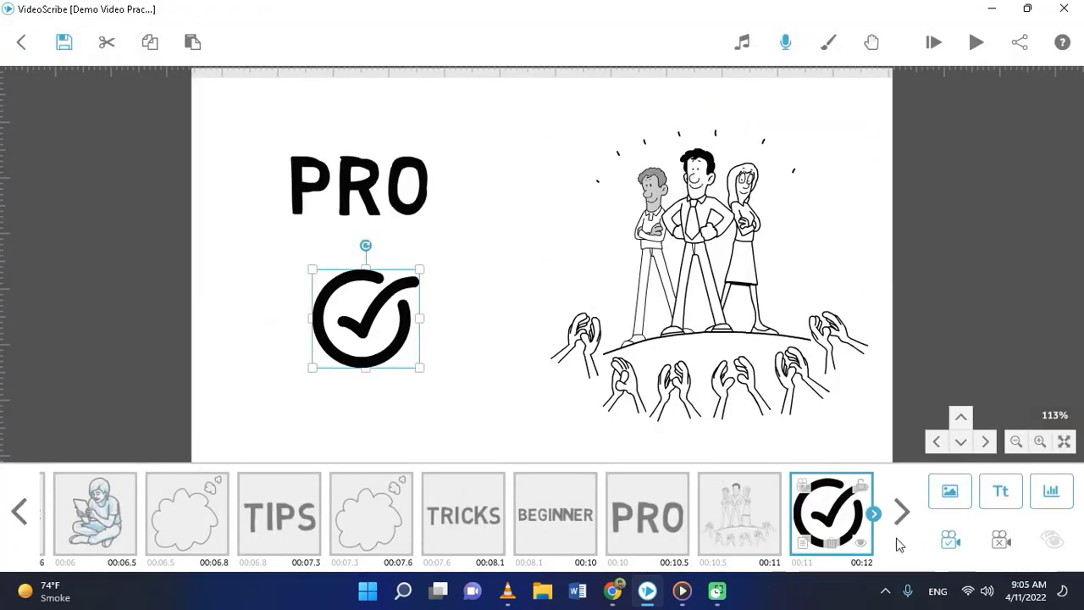
left_click(539, 501)
key("ctrl+s")
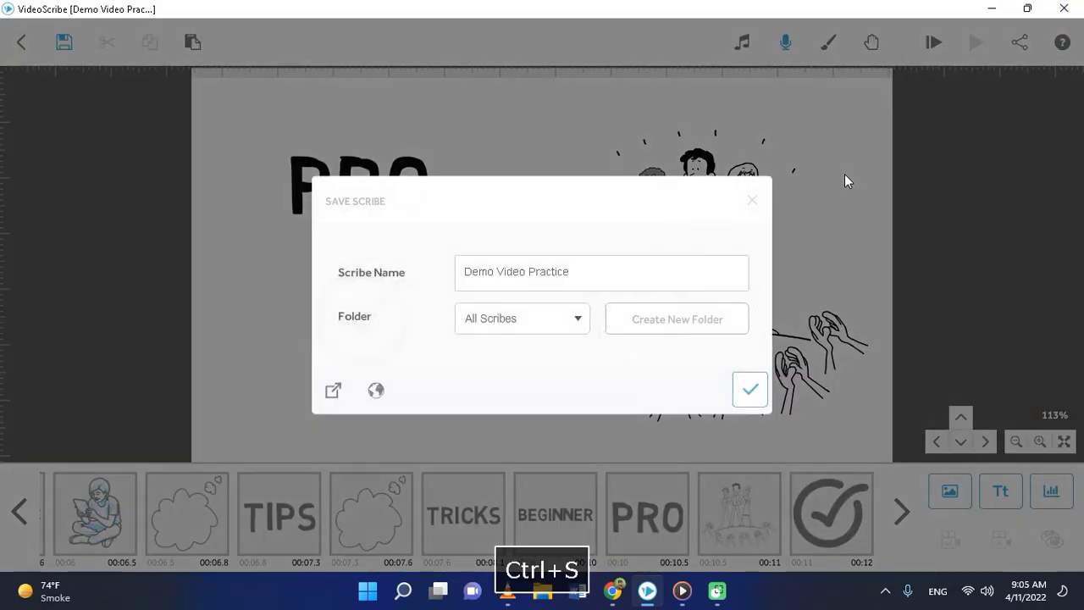
left_click(758, 388)
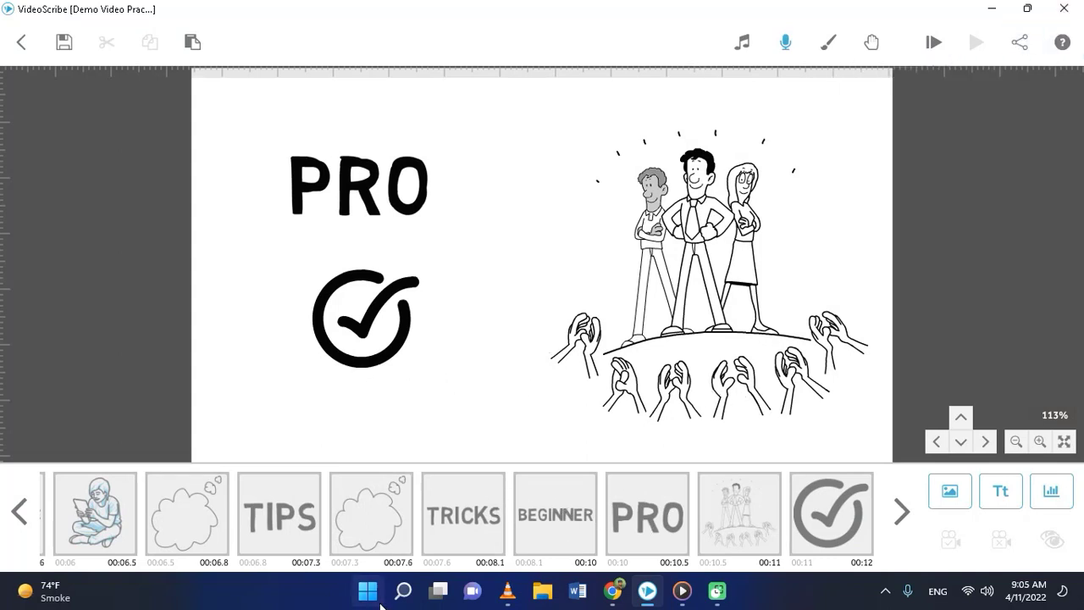
Preview the animation from the BEGINNER text through the PRO scene, and stop the playback
left_click(567, 540)
left_click(645, 510)
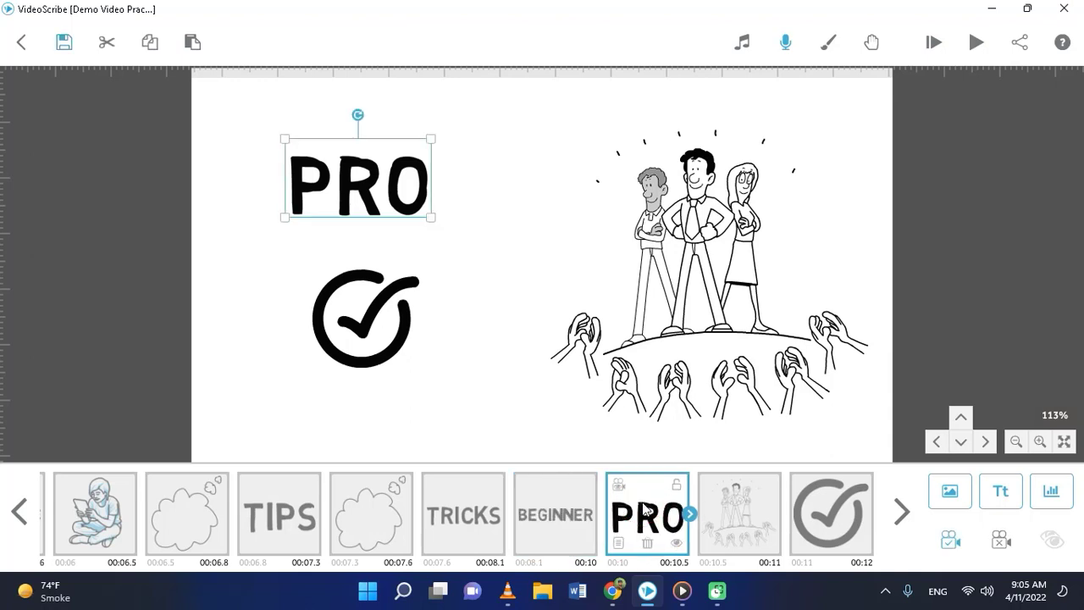
left_click(542, 495)
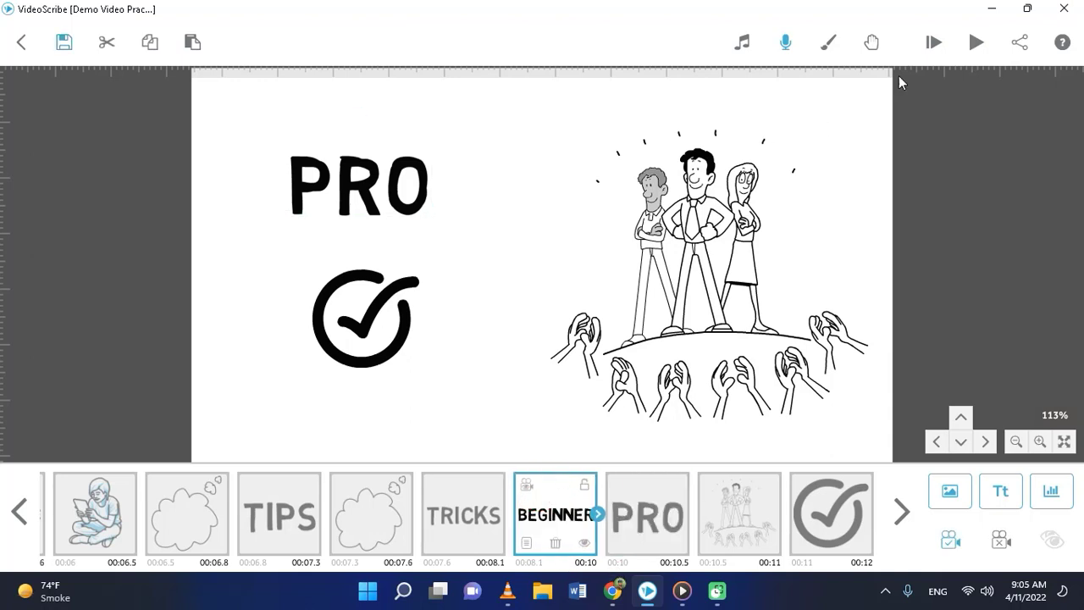
left_click(978, 42)
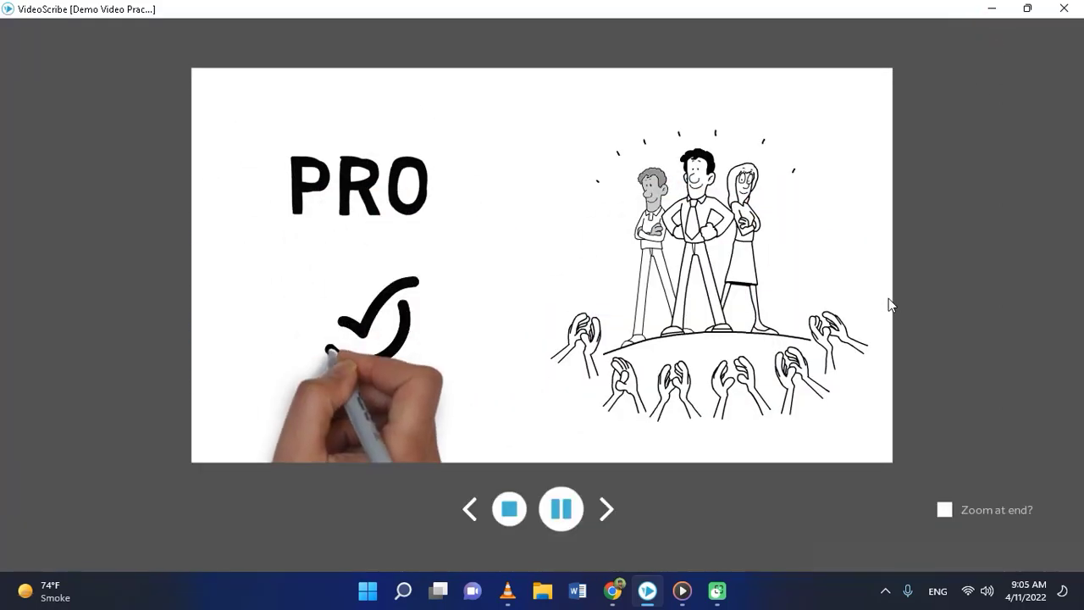
left_click(509, 513)
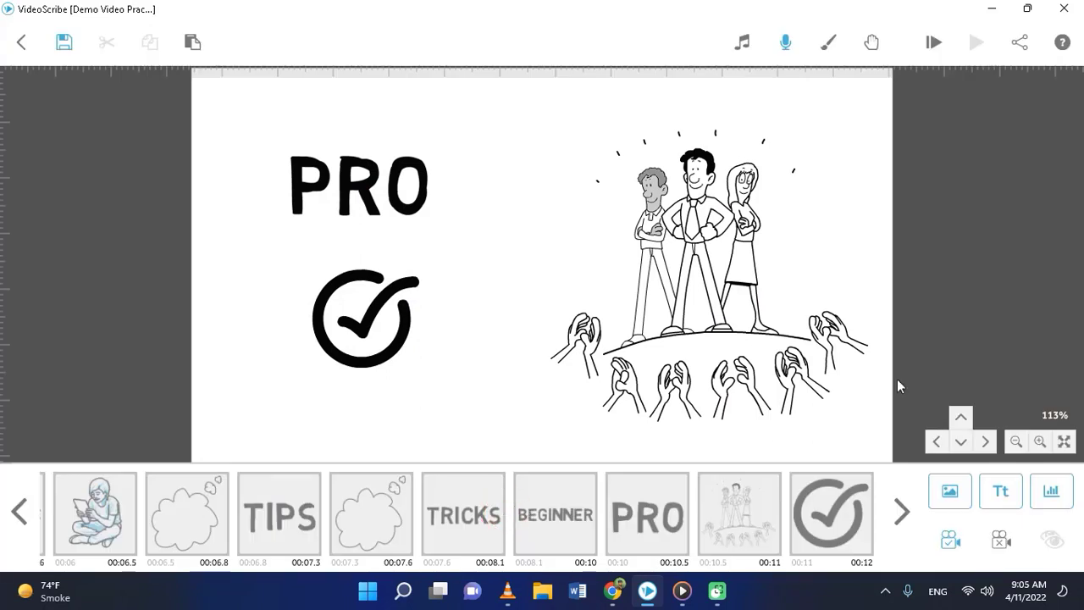
Move the canvas from the PRO scene to the blank area beside it, ready for the next scene
left_click(902, 512)
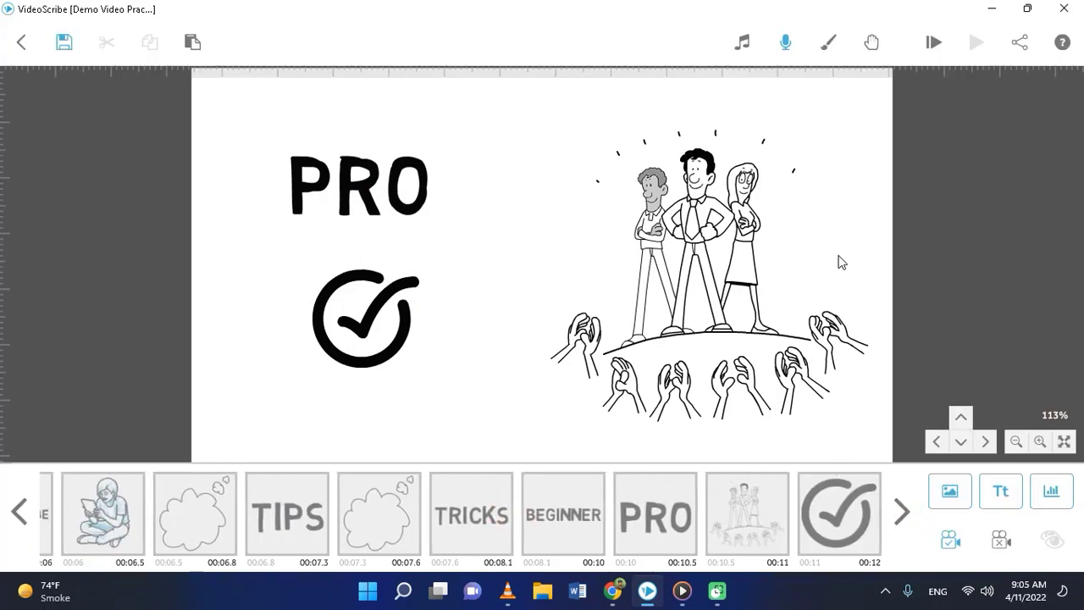
left_click_drag(846, 264, 163, 241)
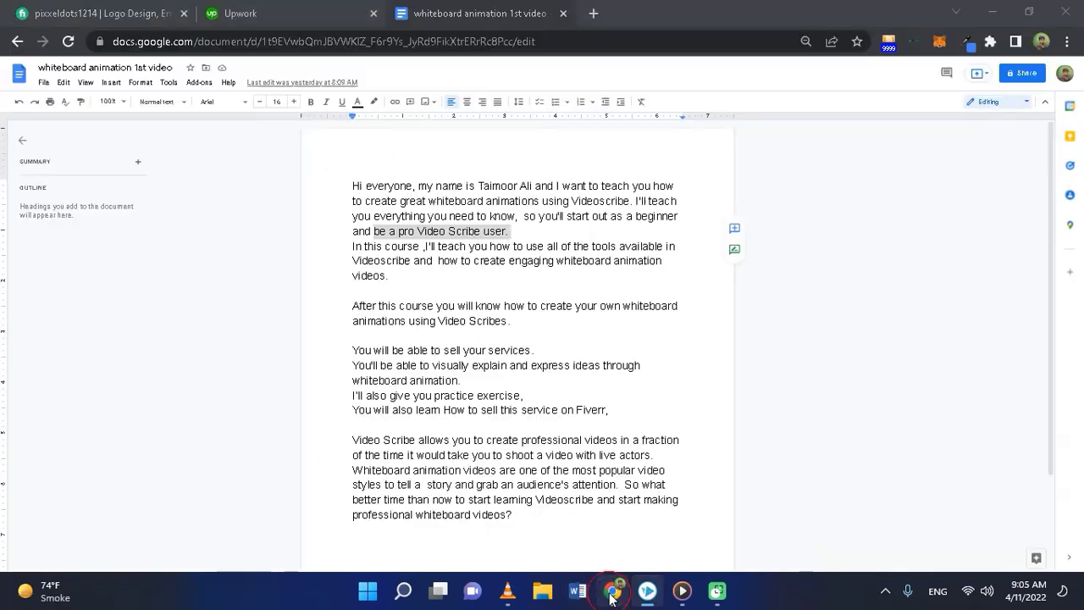
Check the Google Docs script for the sentence beginning "In this course" and return to the VideoScribe project
left_click(611, 592)
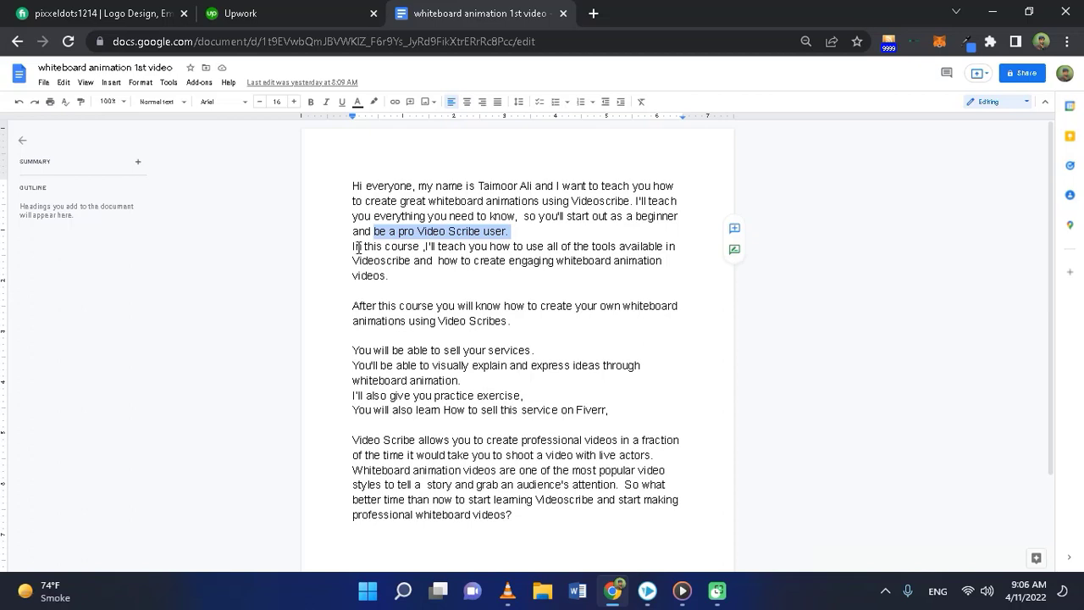
left_click(414, 266)
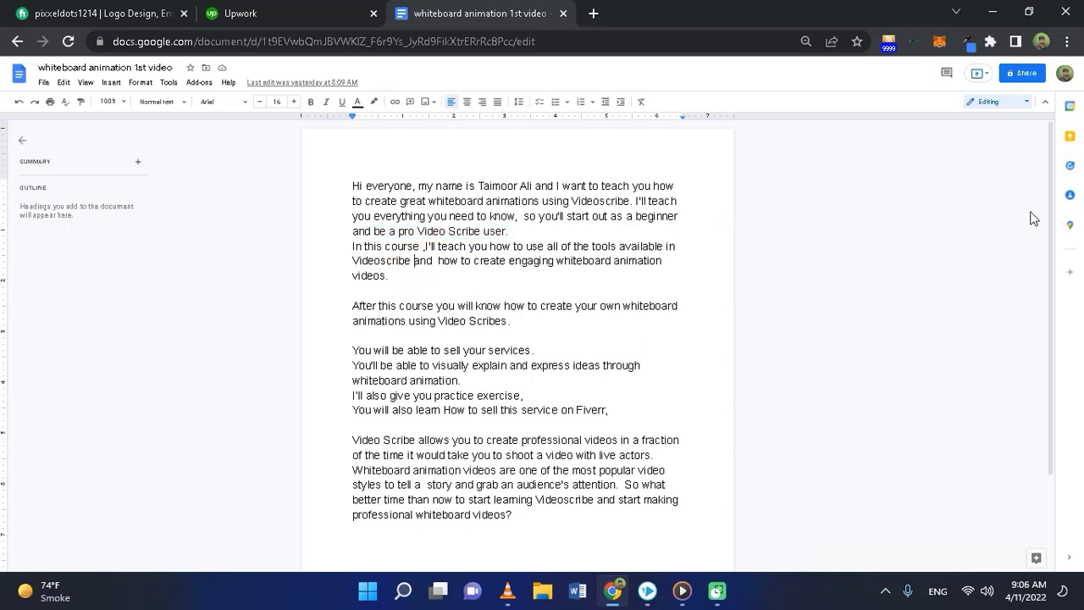
left_click(995, 12)
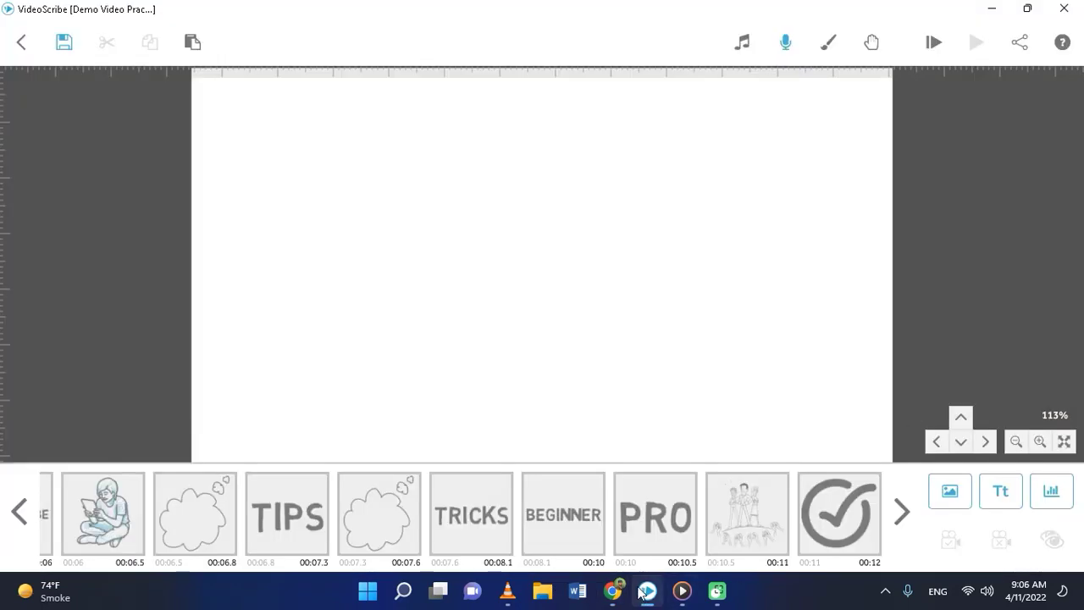
left_click(611, 592)
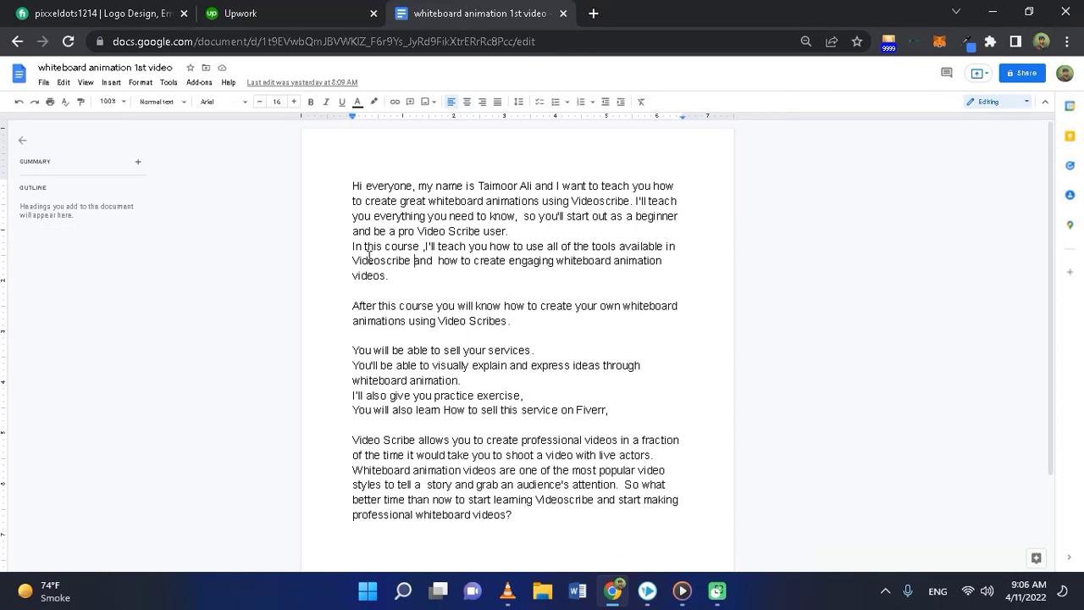
left_click_drag(354, 246, 466, 247)
left_click(467, 248)
left_click(992, 12)
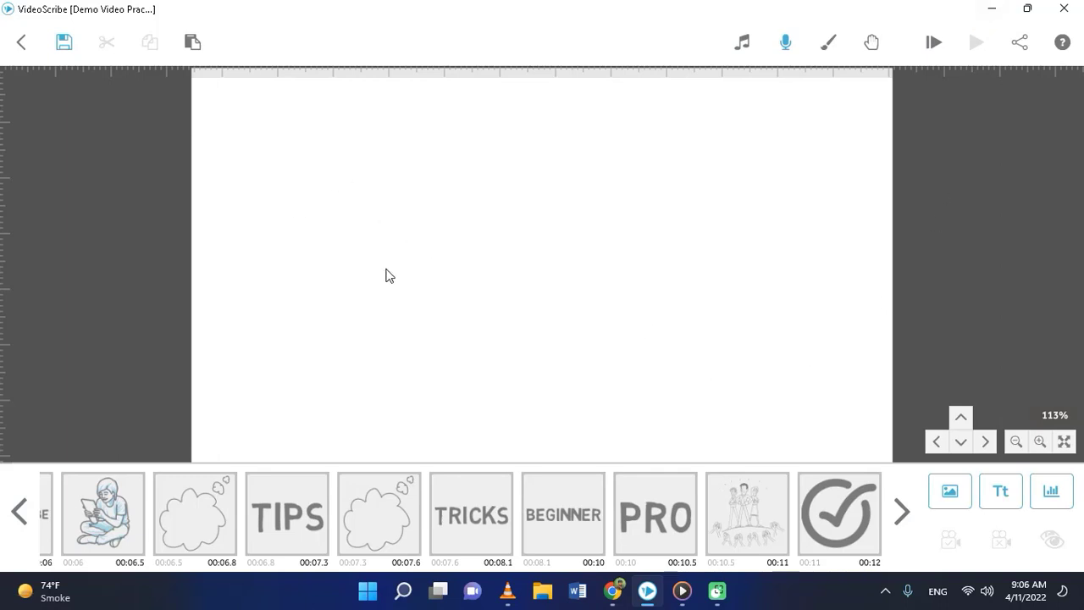
Add the recently used image of the standing man in a black T-shirt and place it on the left of the canvas
left_click(950, 490)
scroll(692, 281, "down", 5)
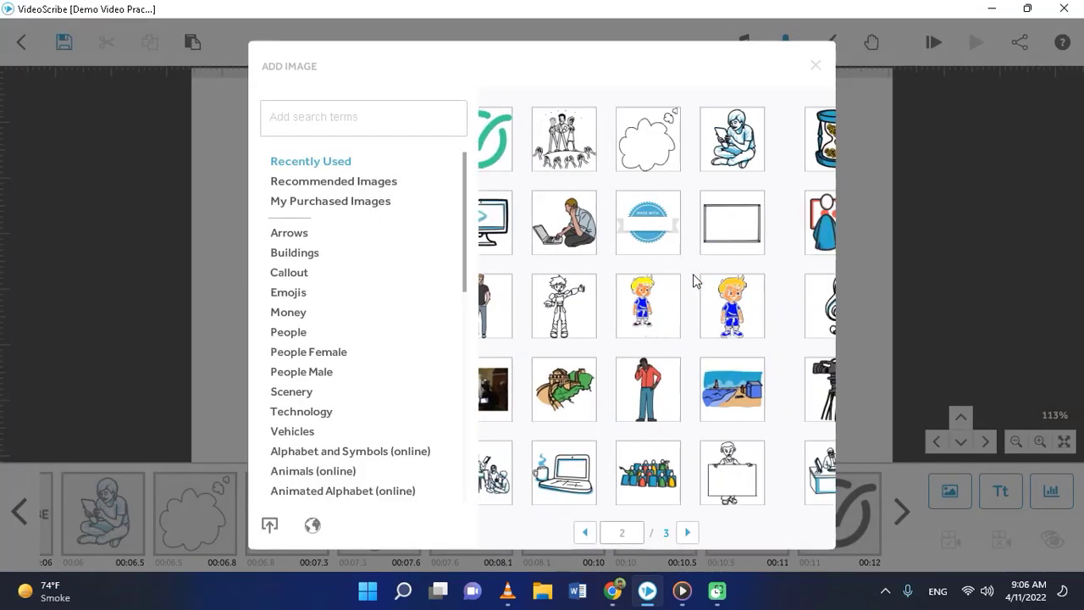
scroll(693, 280, "up", 5)
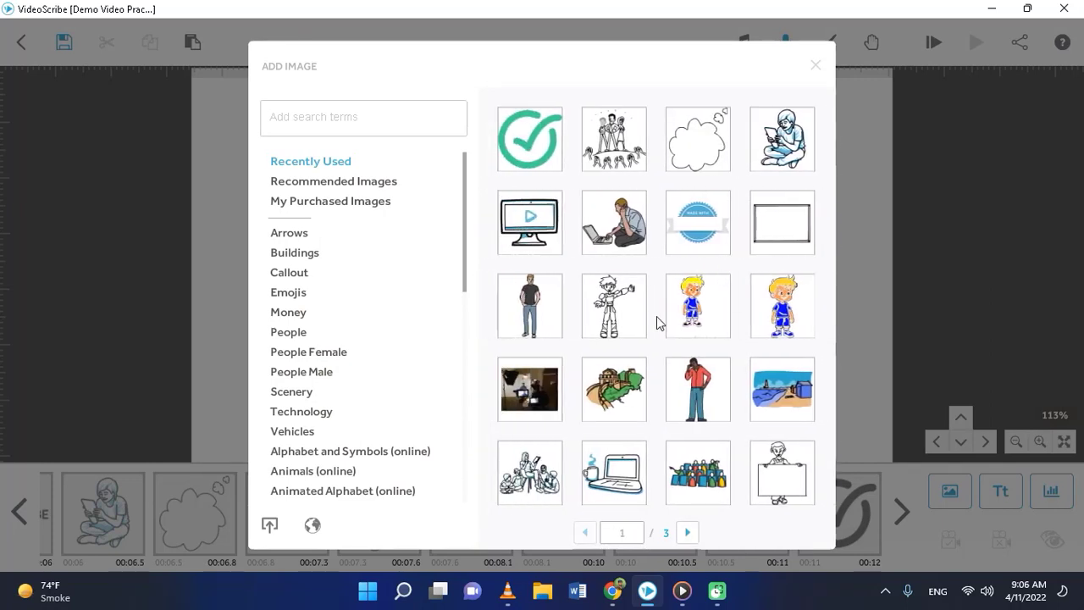
left_click(543, 326)
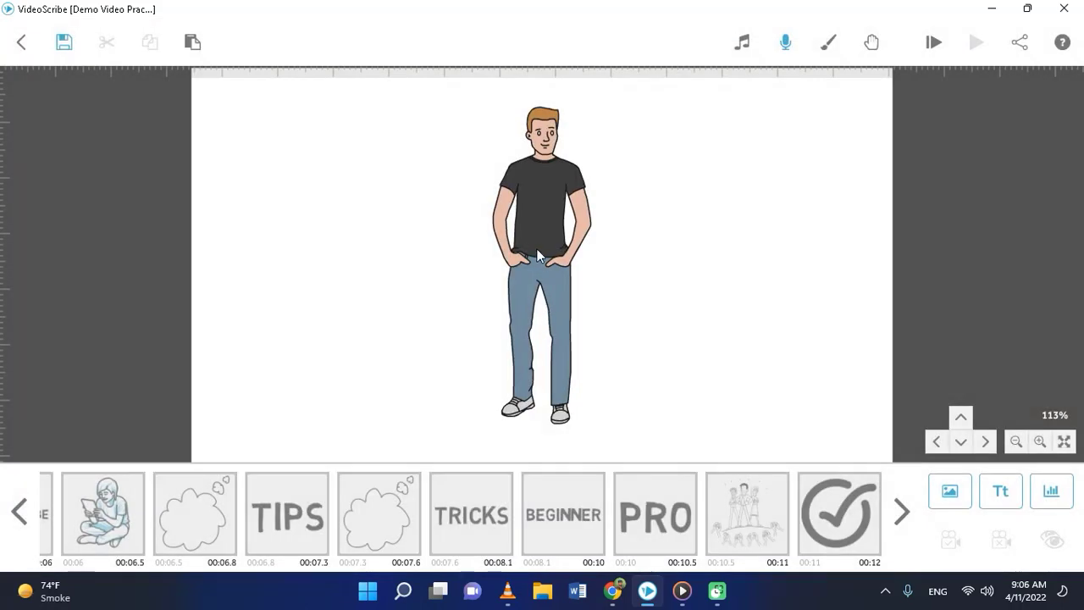
left_click_drag(521, 247, 293, 252)
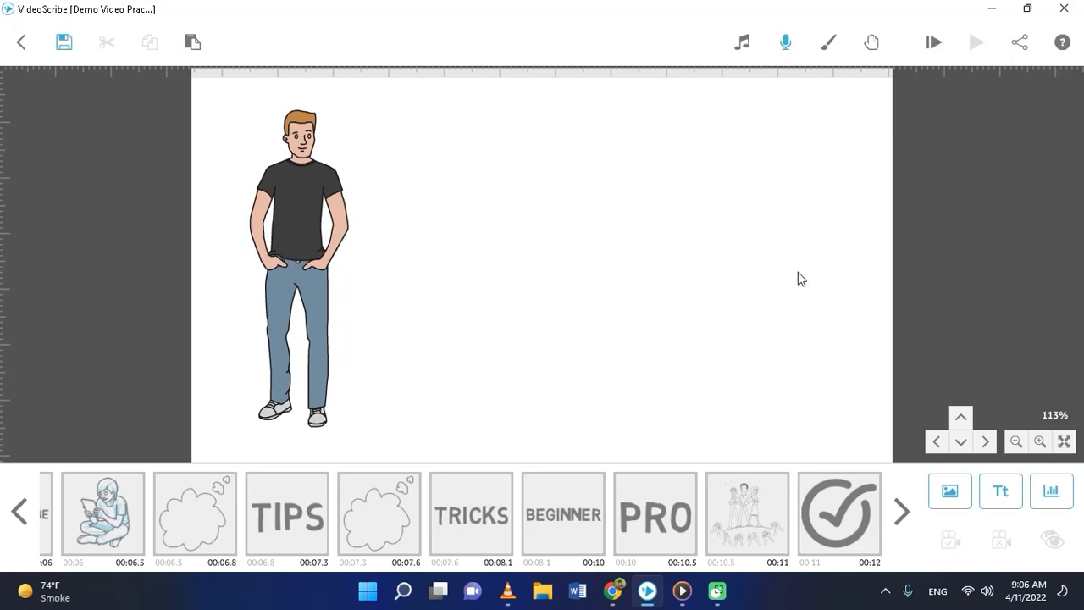
left_click(962, 493)
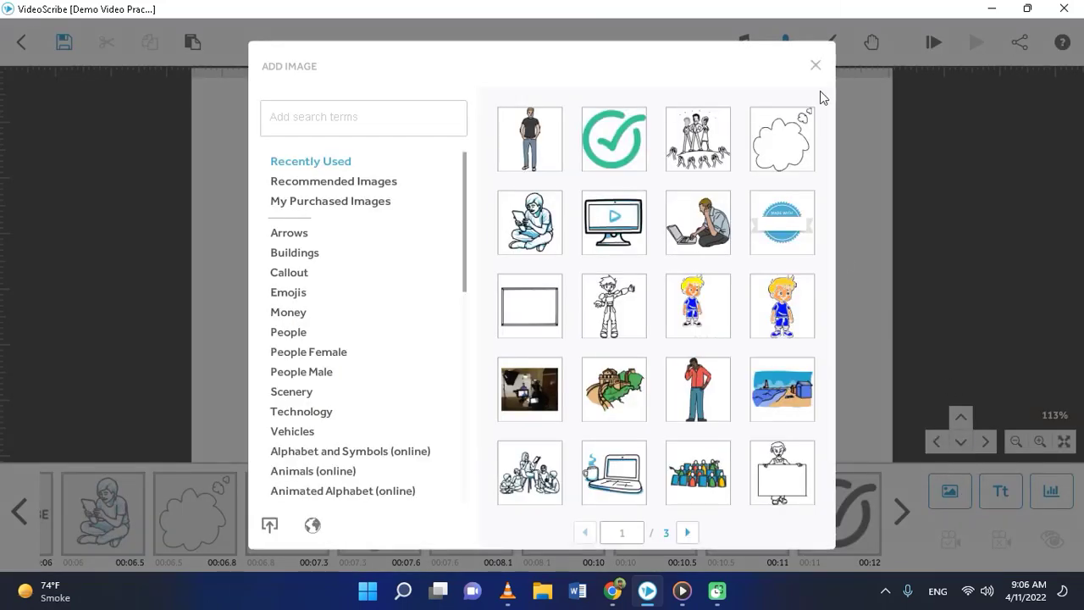
left_click(815, 65)
left_click(900, 518)
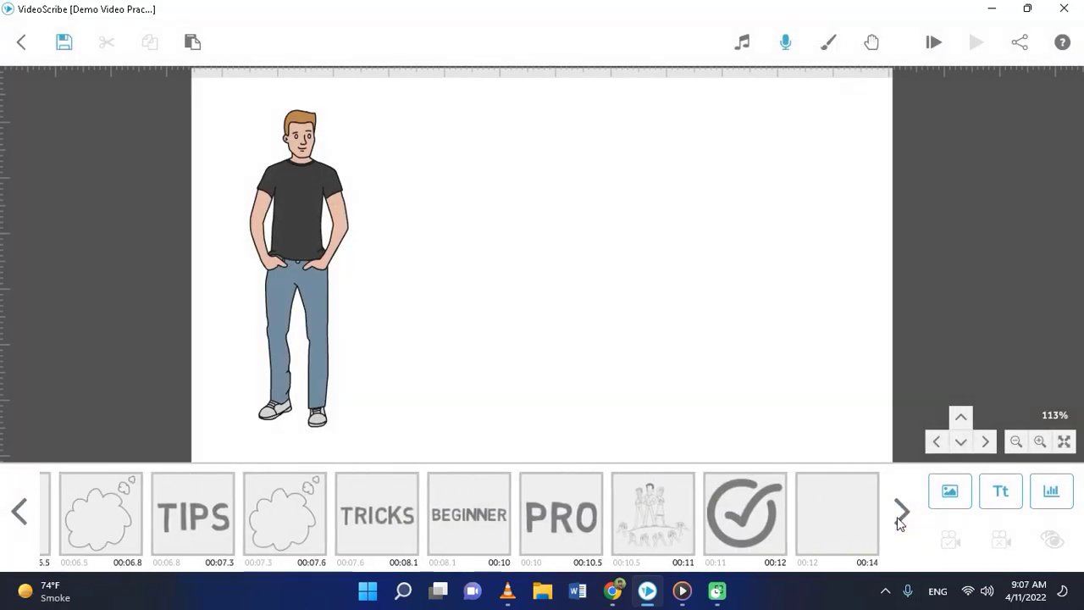
left_click(269, 239)
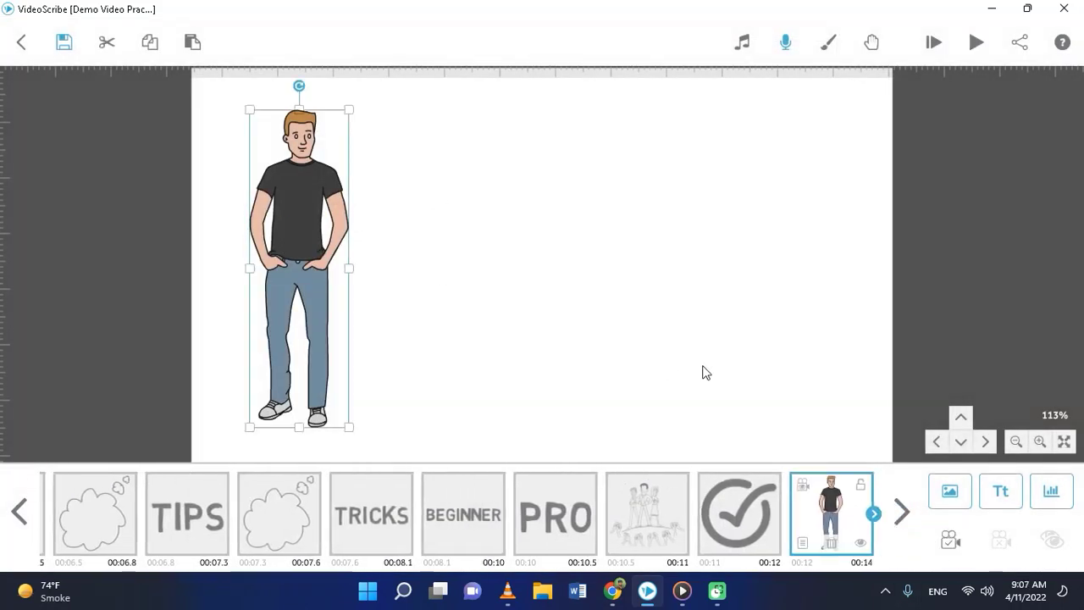
Consult the script's course sentence, search the image library for "tools" and add the multi-tool pocket knife image
left_click(960, 507)
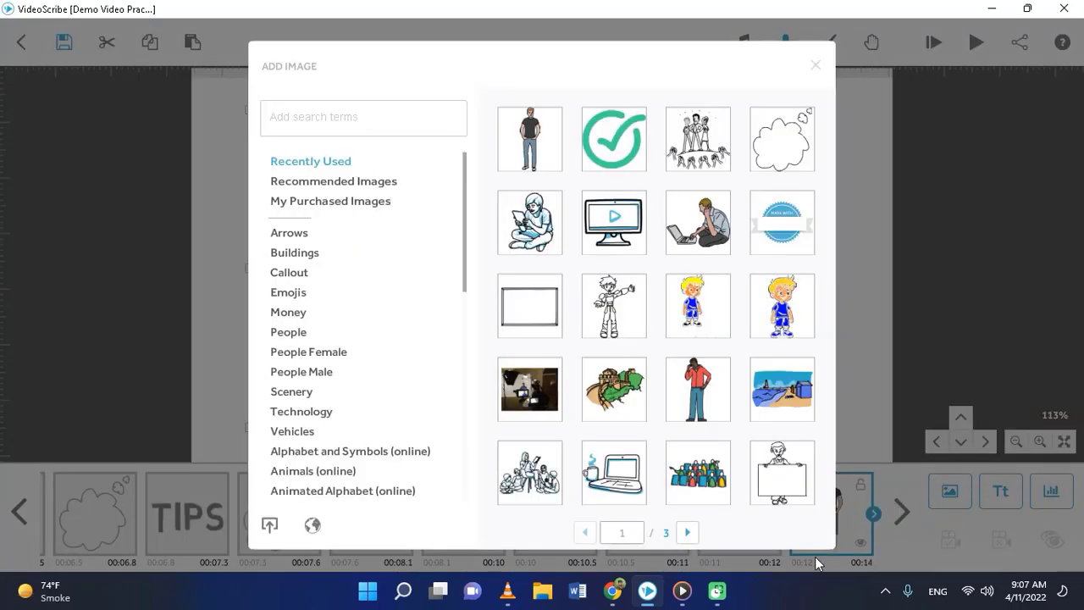
left_click(612, 590)
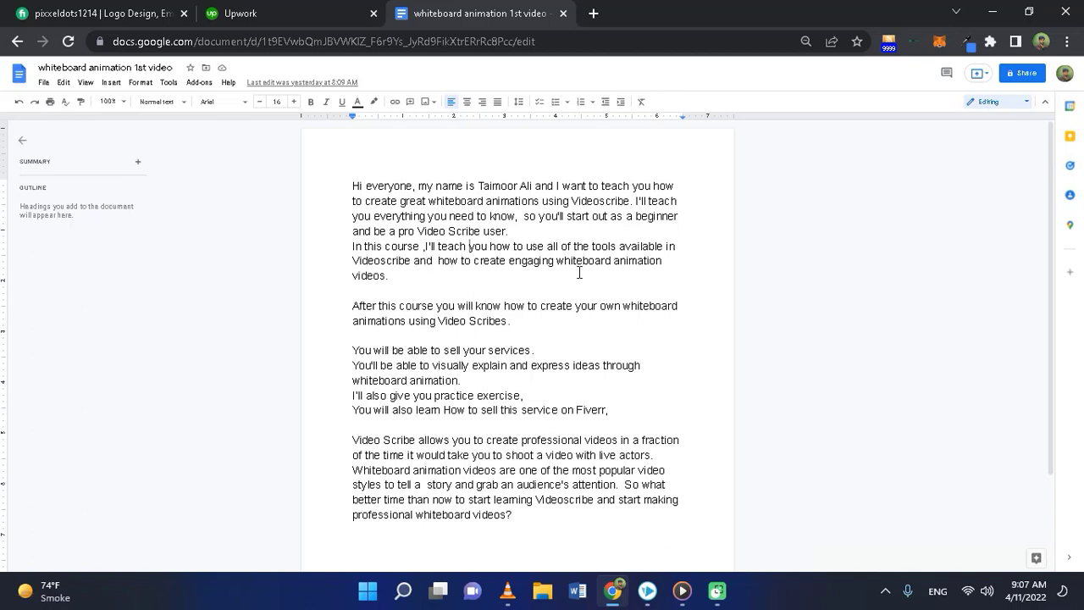
left_click(394, 277)
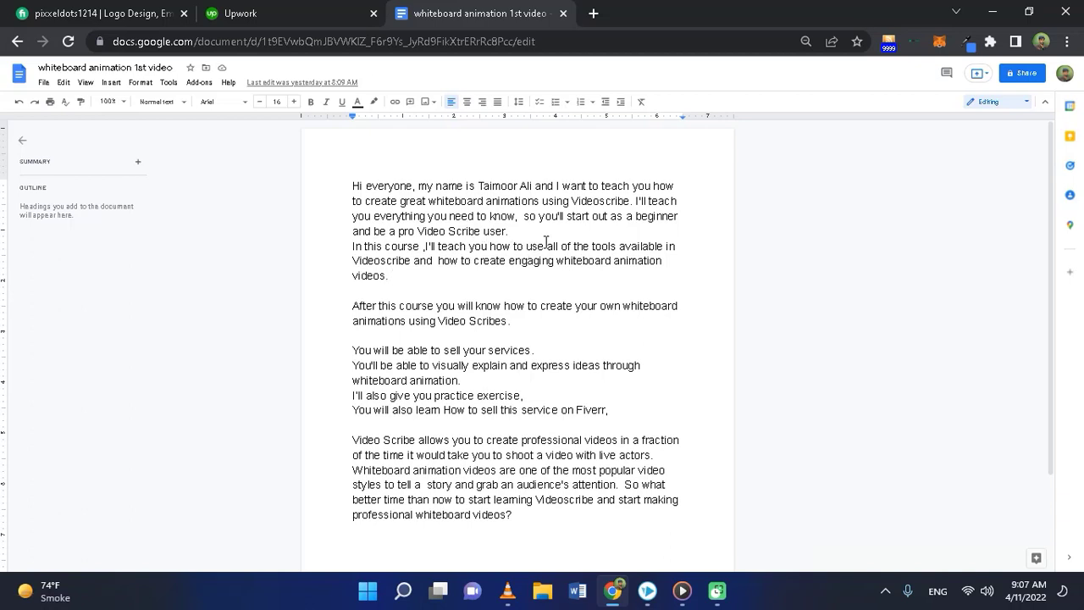
left_click(488, 250)
left_click(992, 11)
left_click(315, 112)
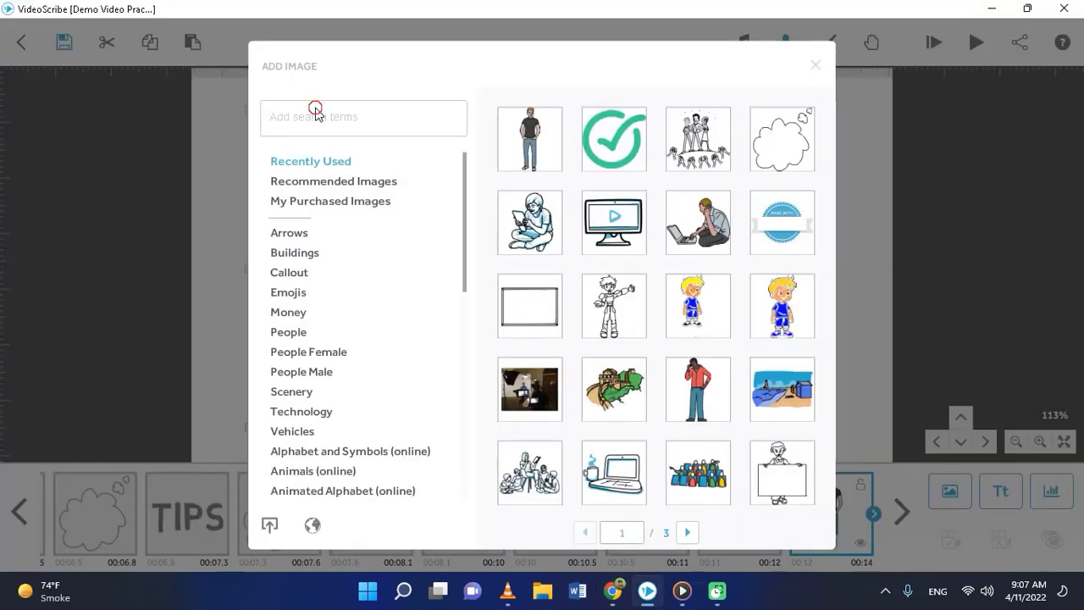
type("tools")
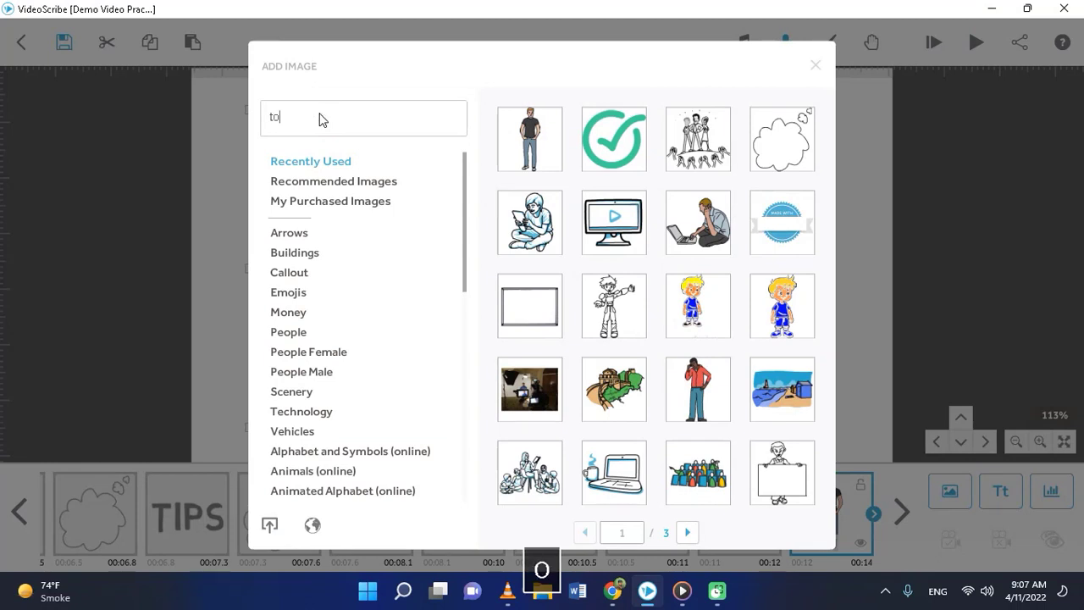
key("Return")
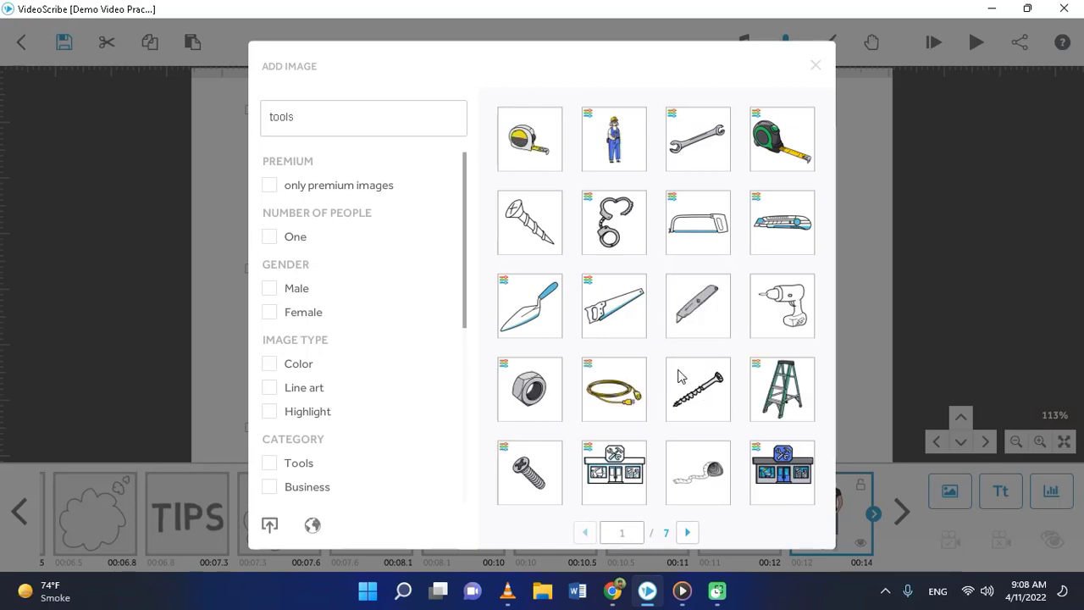
scroll(678, 370, "down", 1)
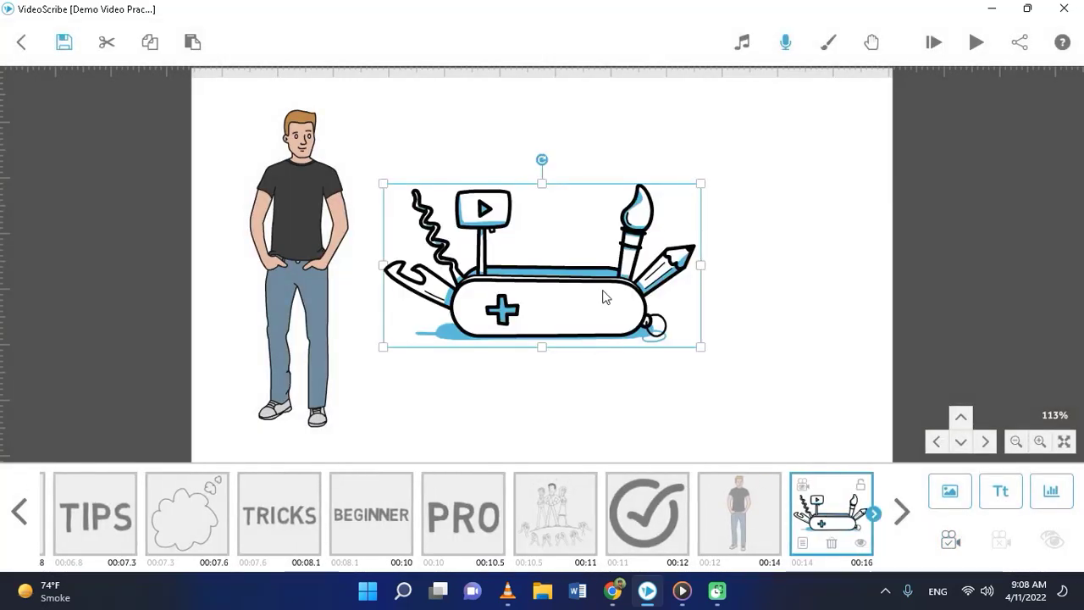
Shrink the pocket knife image, place it beside the man's upper body and set its camera position
left_click(596, 298)
left_click_drag(617, 283, 669, 240)
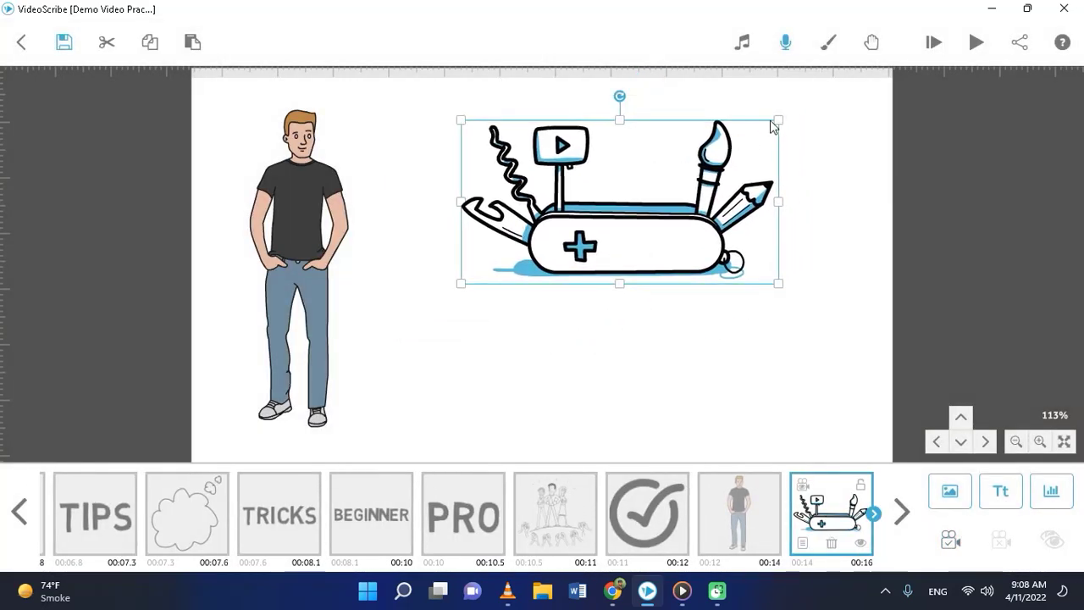
left_click_drag(781, 118, 716, 154)
left_click(635, 231)
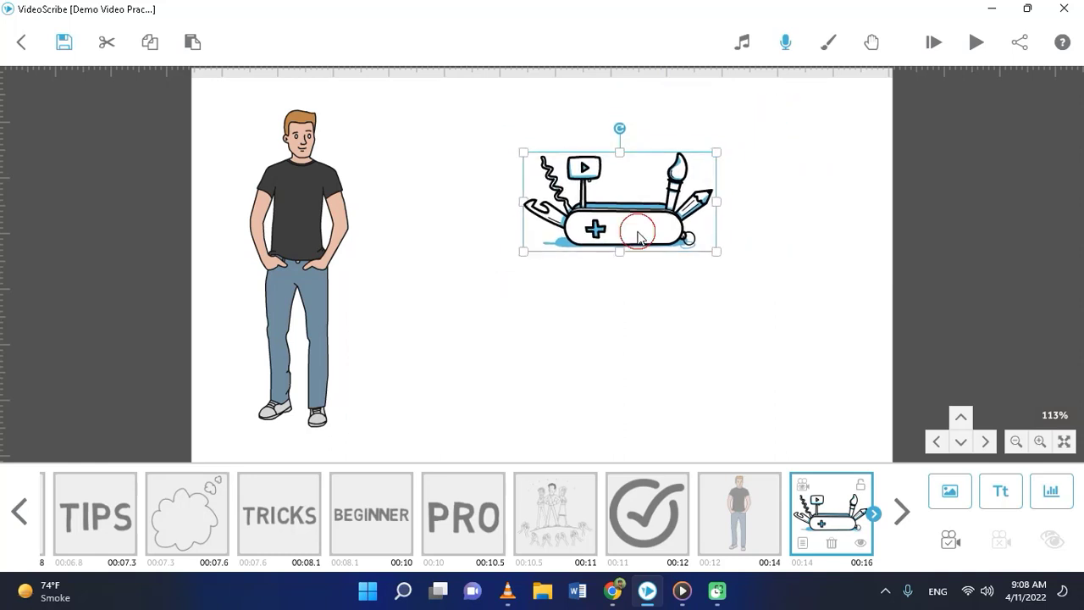
left_click_drag(635, 238, 528, 246)
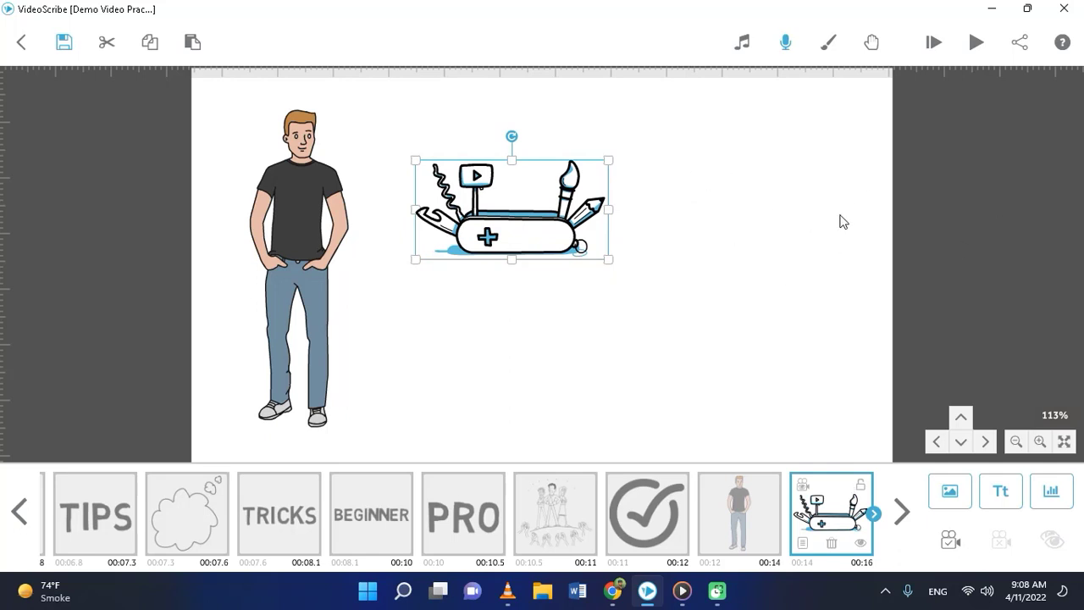
left_click(950, 544)
Add the text "Videoscribe" in black with the BASIC font
left_click(999, 493)
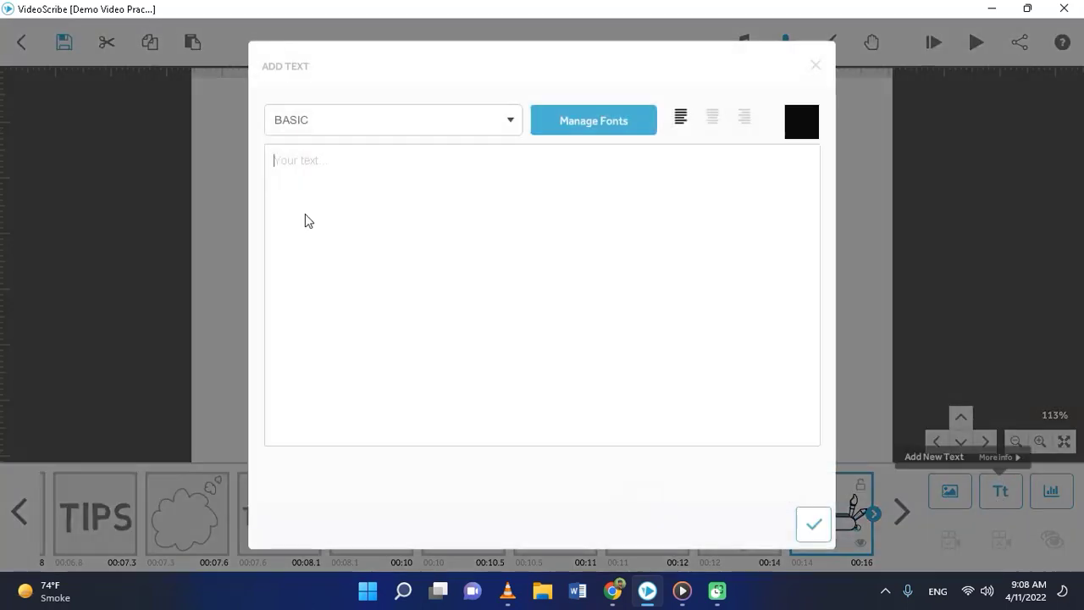
type("Video")
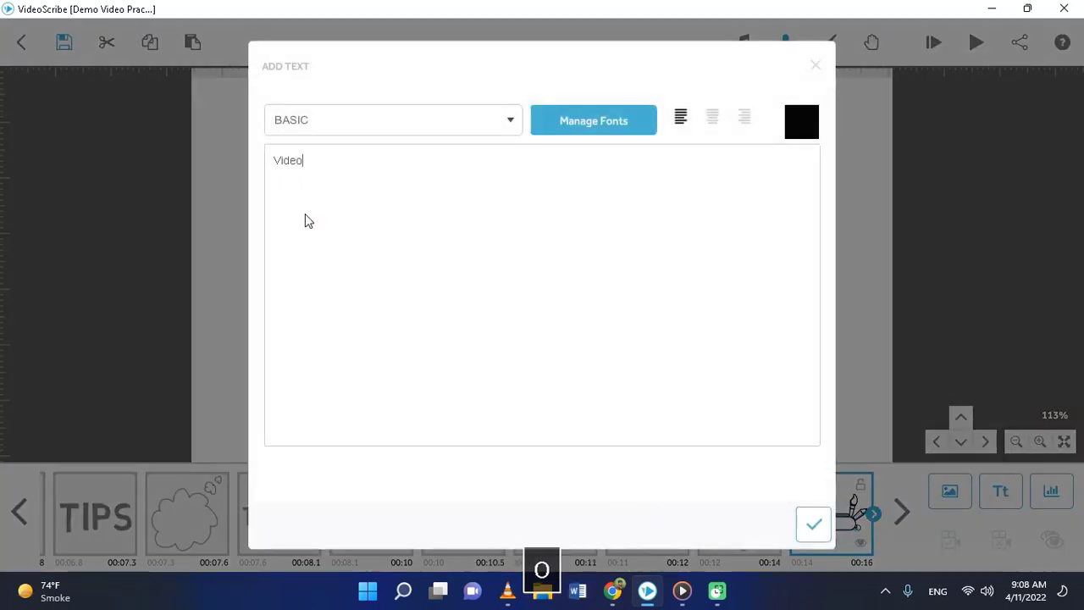
type("scrib")
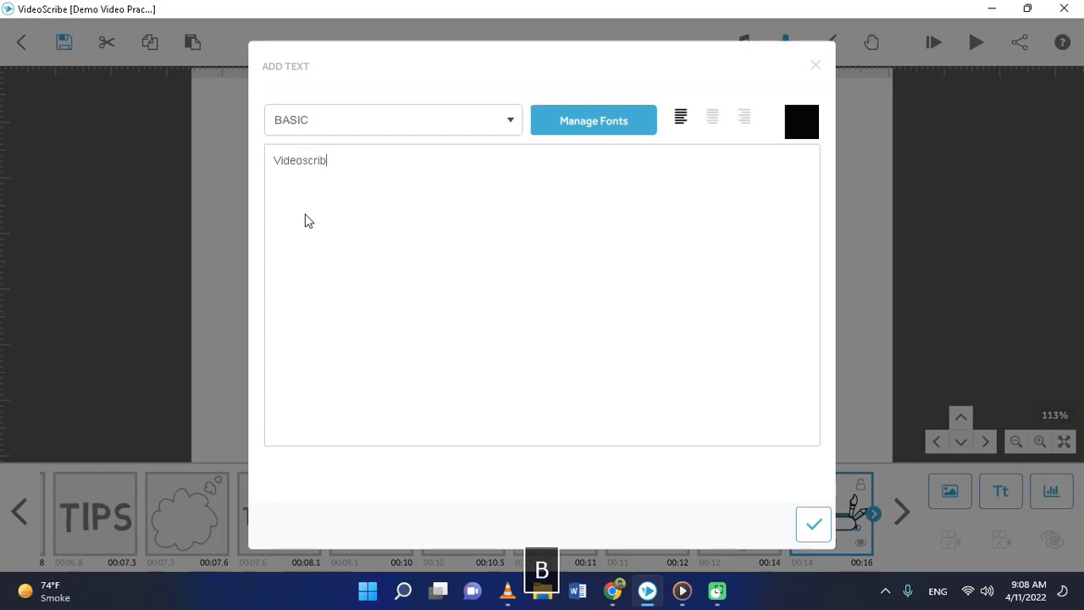
type("e")
left_click(801, 518)
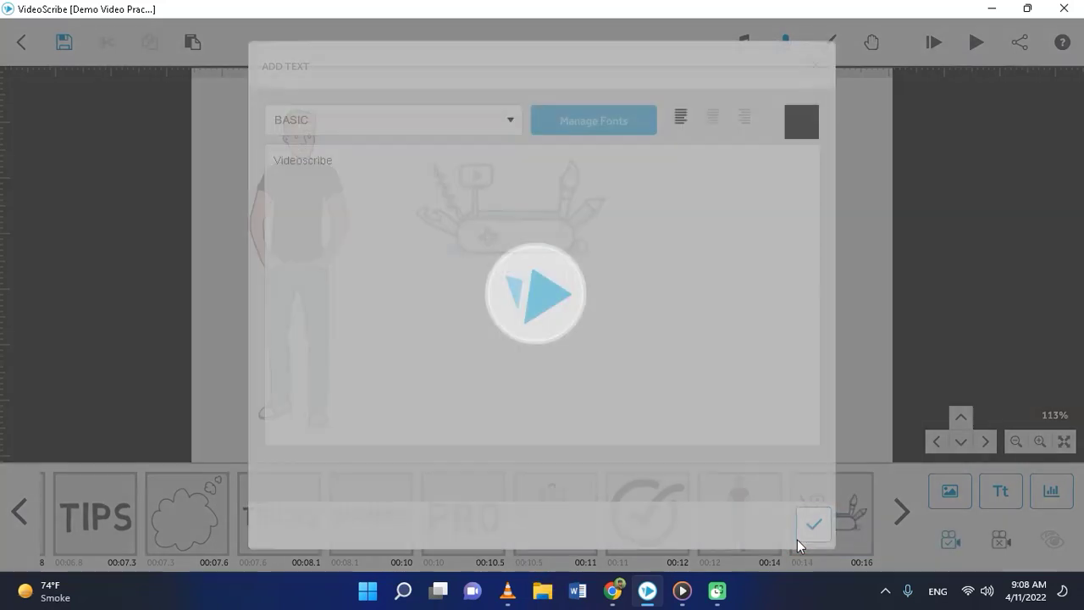
Place the VIDEOSCRIBE text to the right of the pocket knife and enlarge it to nearly the knife's width
left_click_drag(570, 266, 735, 220)
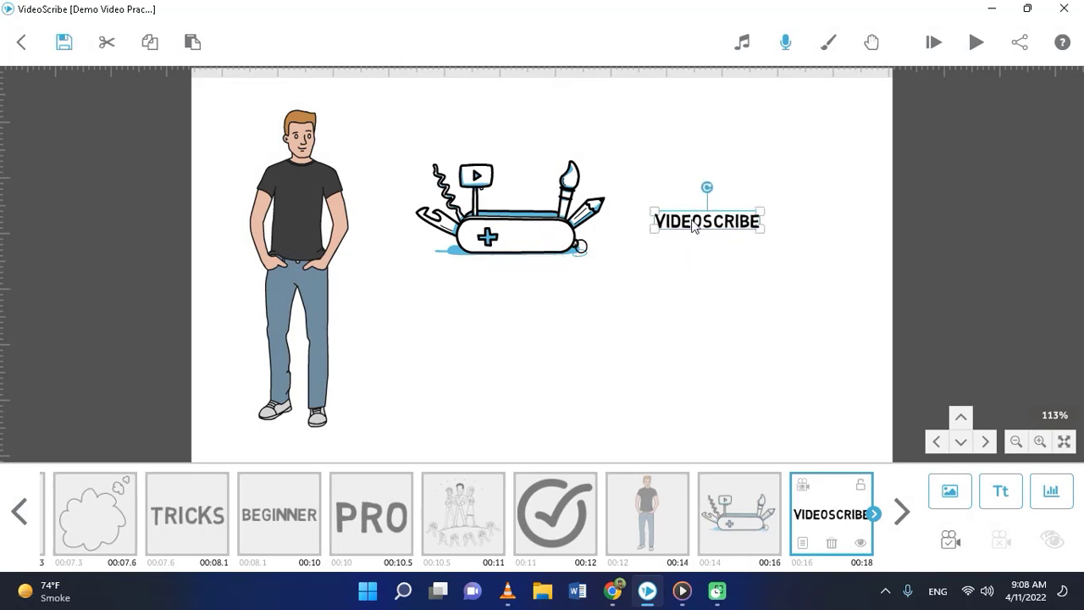
left_click_drag(722, 222, 803, 252)
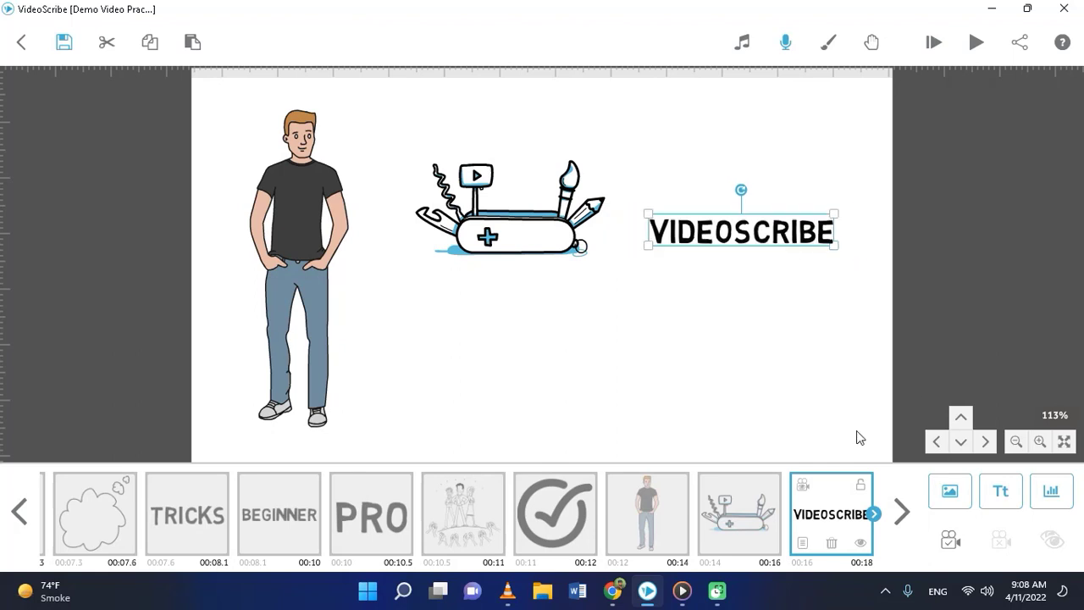
scroll(823, 278, "up", 11)
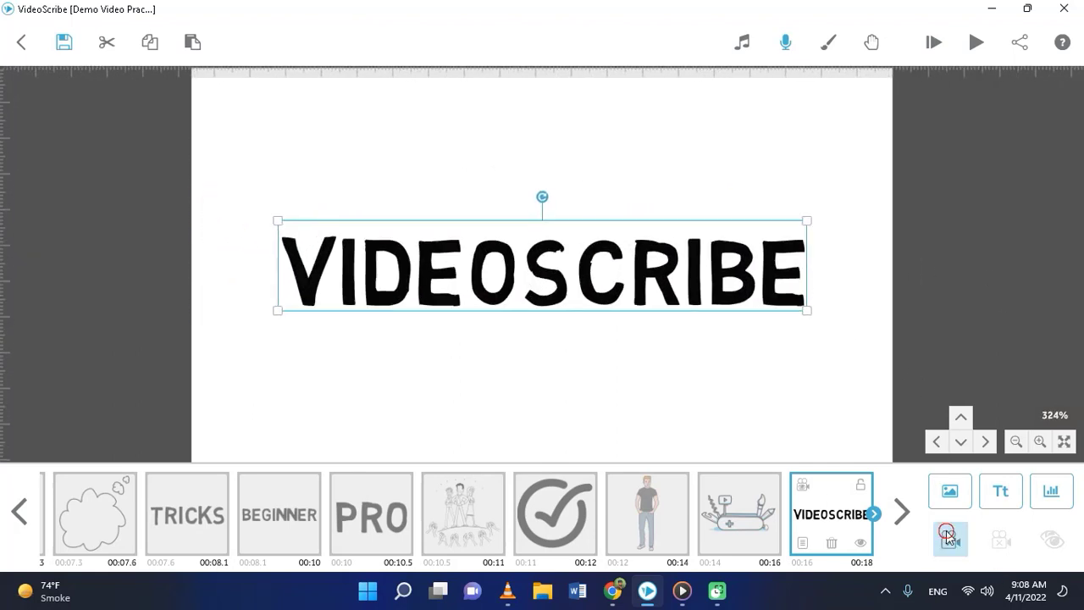
left_click(741, 514)
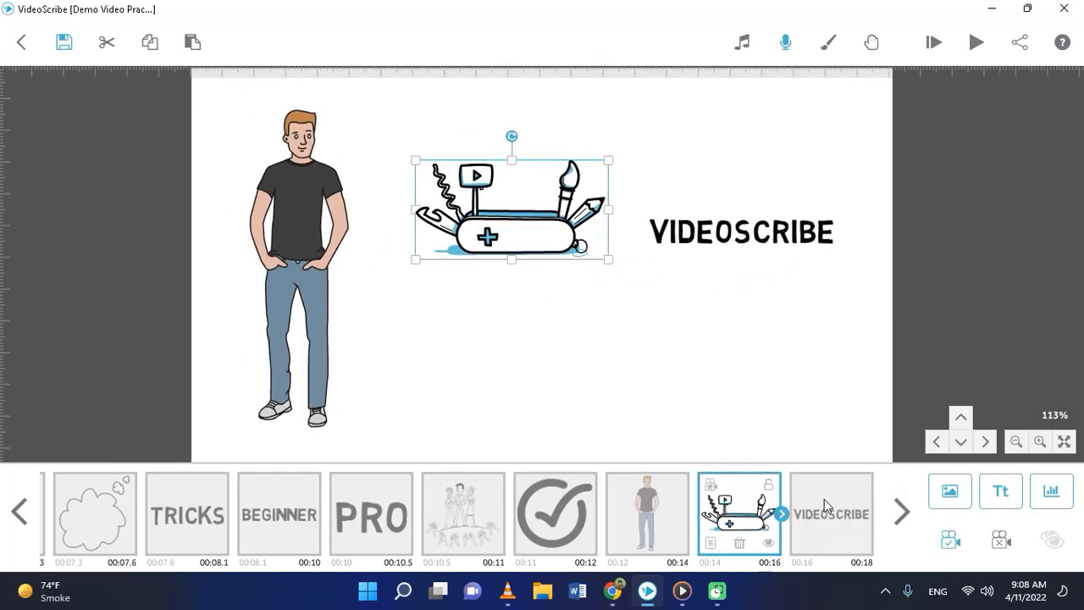
Recheck the script's course sentence in the browser, then search the image library for "video" and add the blue-shadowed play-button screen after the VIDEOSCRIBE text
left_click(614, 593)
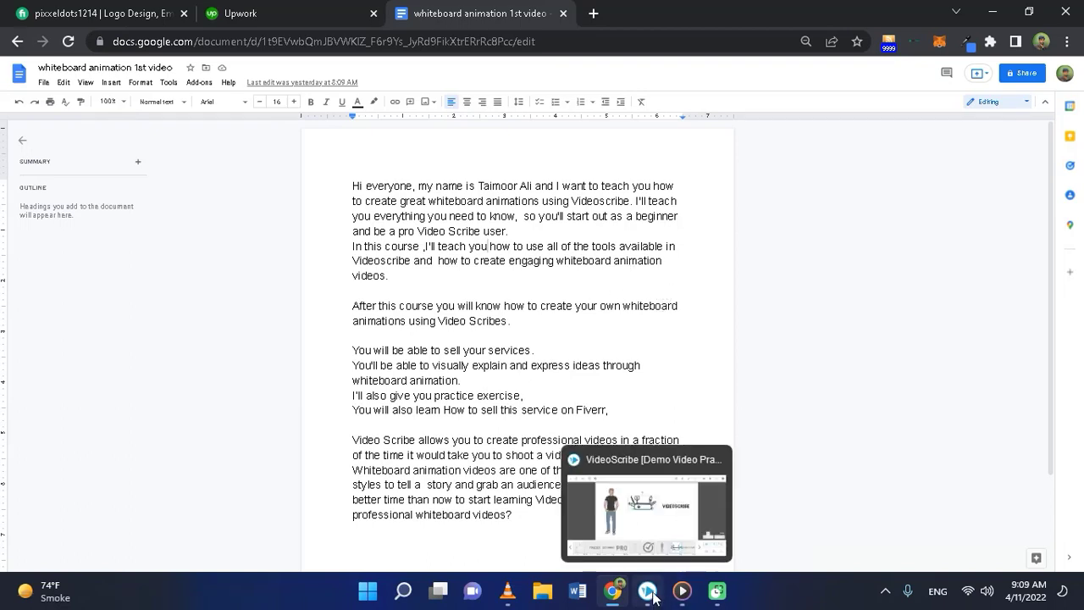
left_click(654, 597)
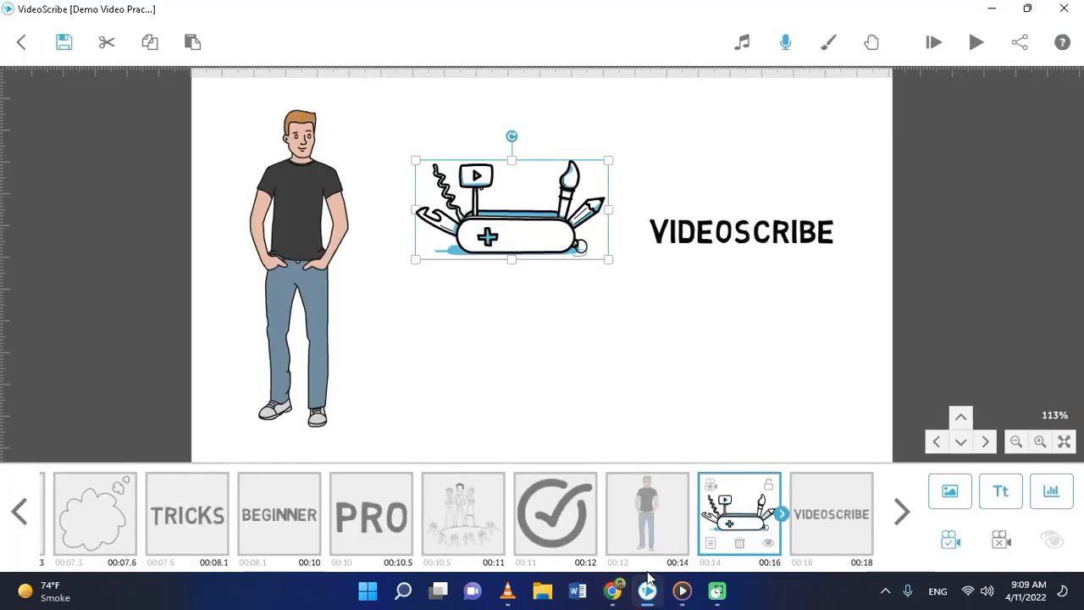
left_click(834, 514)
left_click(950, 491)
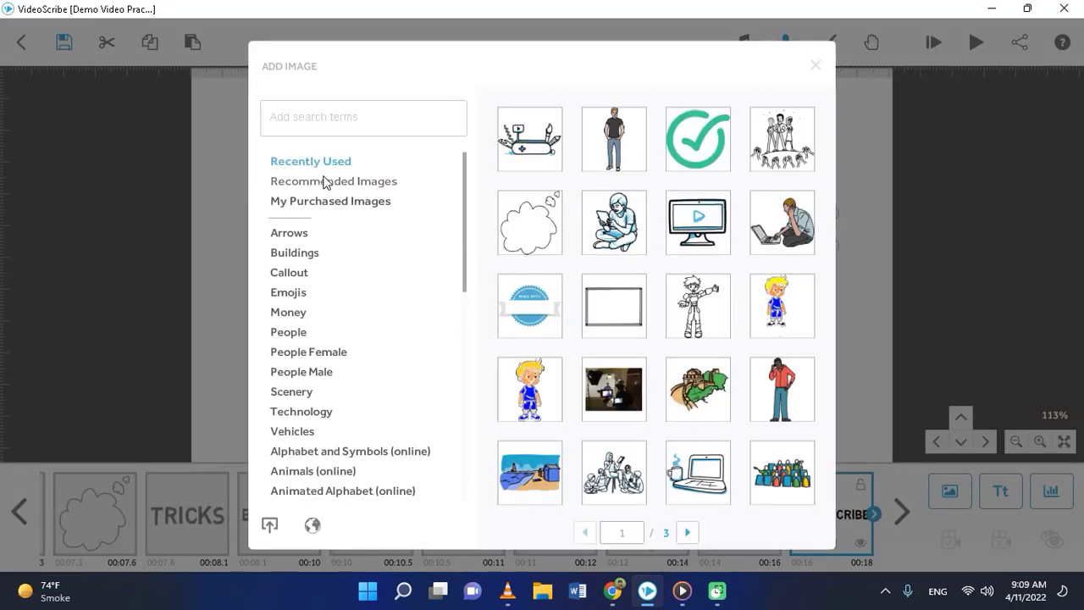
type("video")
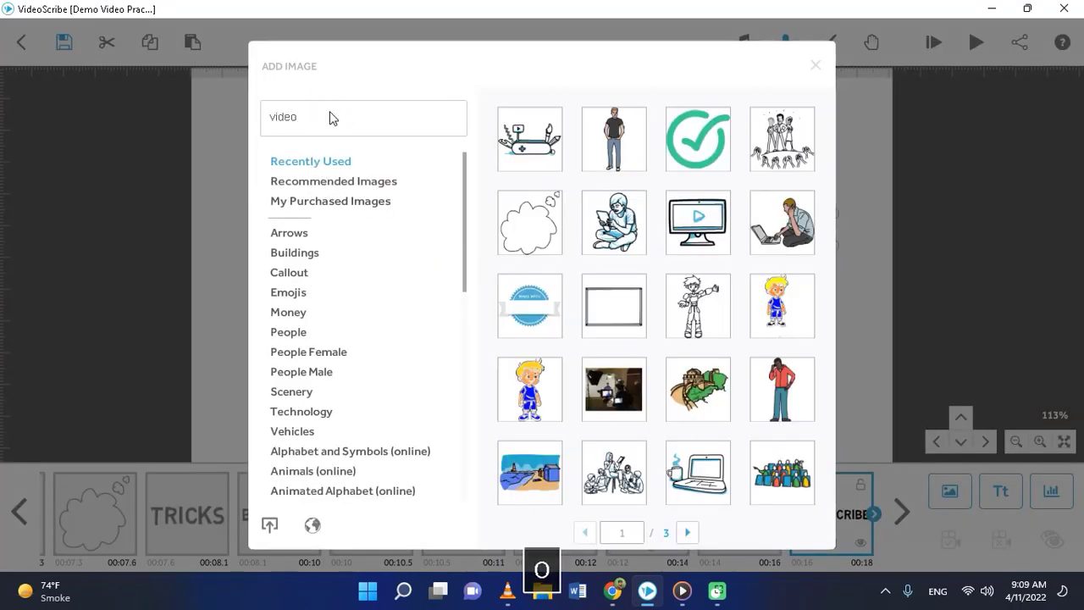
key("Return")
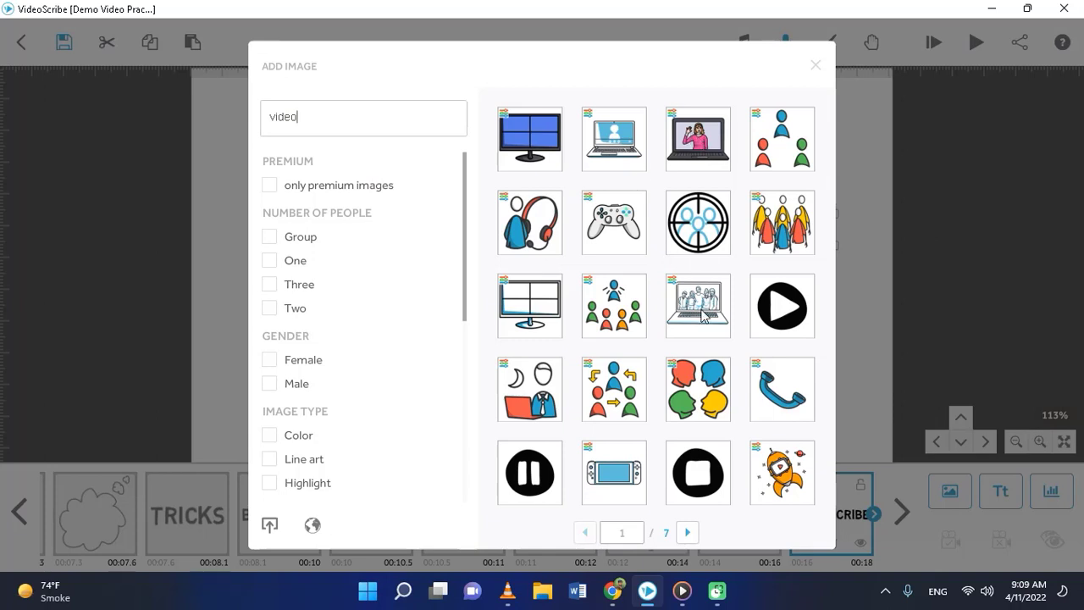
scroll(701, 316, "down", 1)
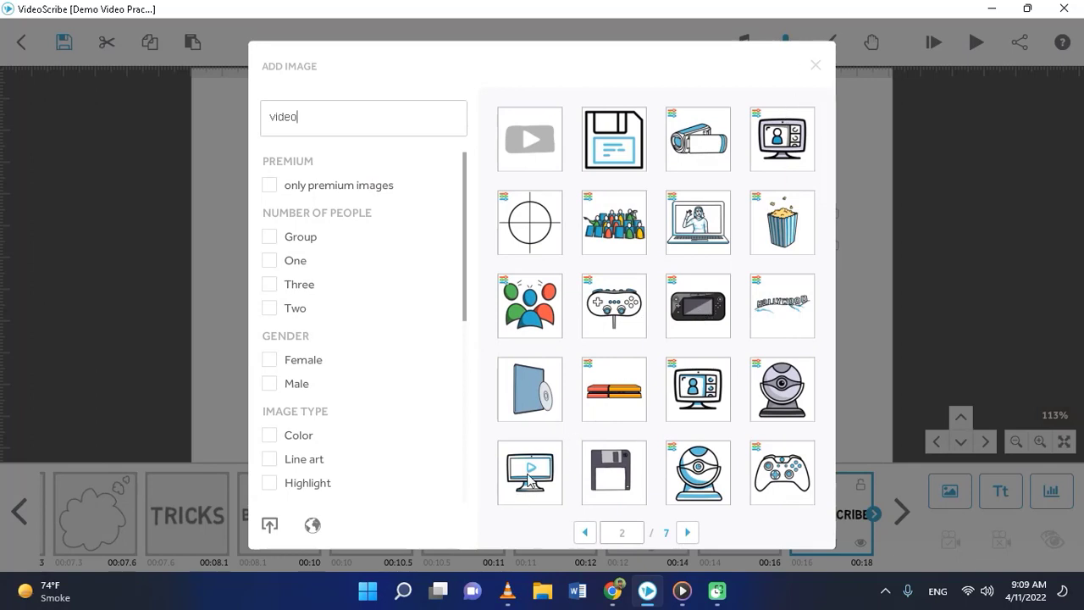
scroll(528, 479, "down", 1)
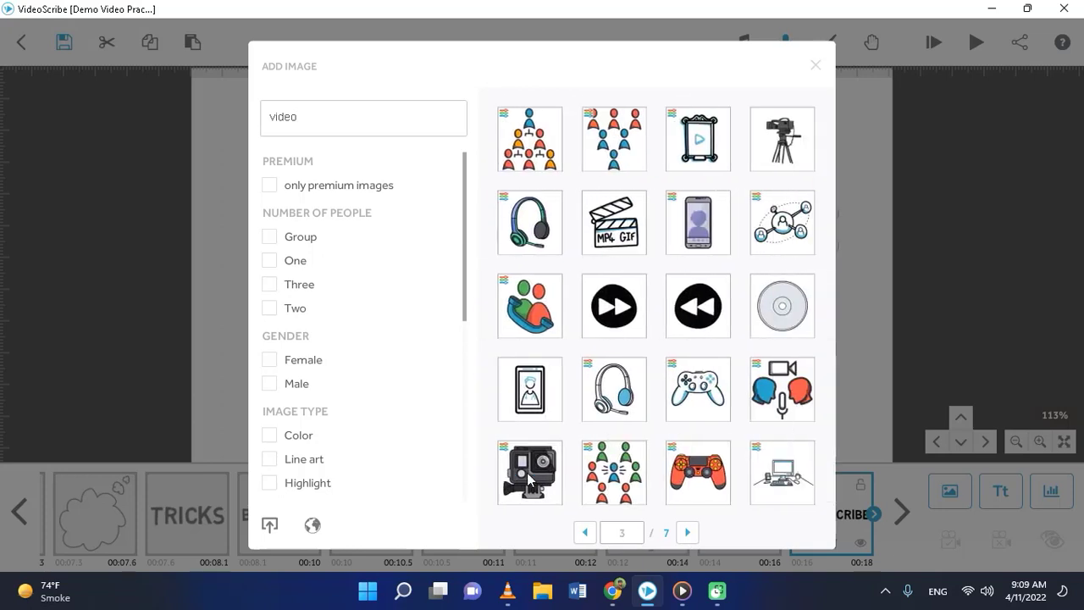
scroll(528, 479, "down", 1)
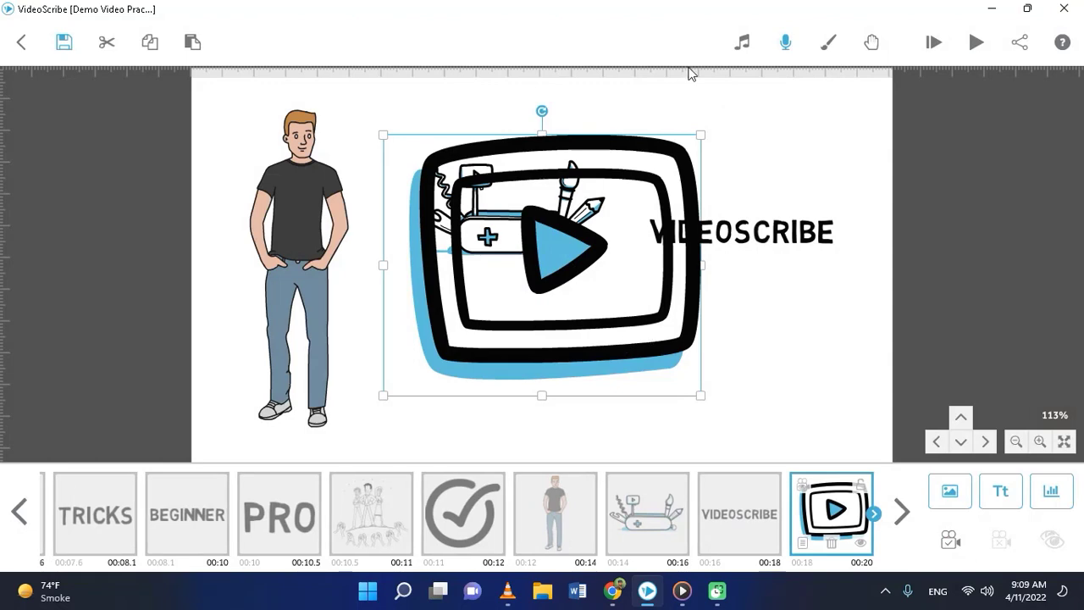
Shrink the play-button screen image, place it below the pocket knife and the VIDEOSCRIBE text, and set its camera position
left_click_drag(700, 136, 637, 187)
left_click_drag(610, 301, 649, 400)
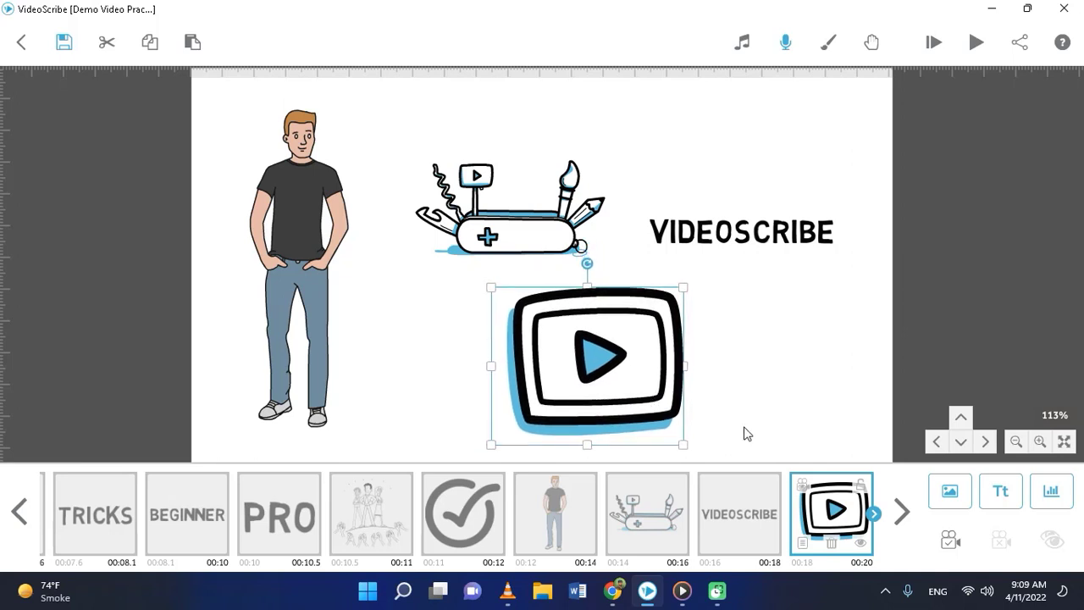
left_click(950, 542)
Select the standing man and listen to the Demo narration in Media Player from 0:12 to 0:20
left_click(554, 517)
left_click(682, 590)
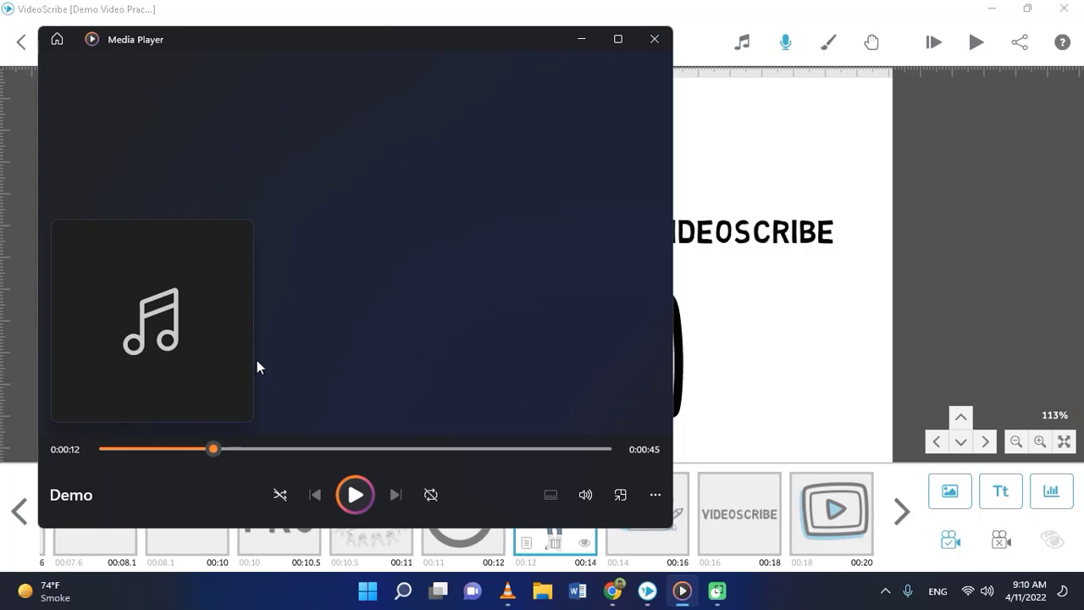
key("space")
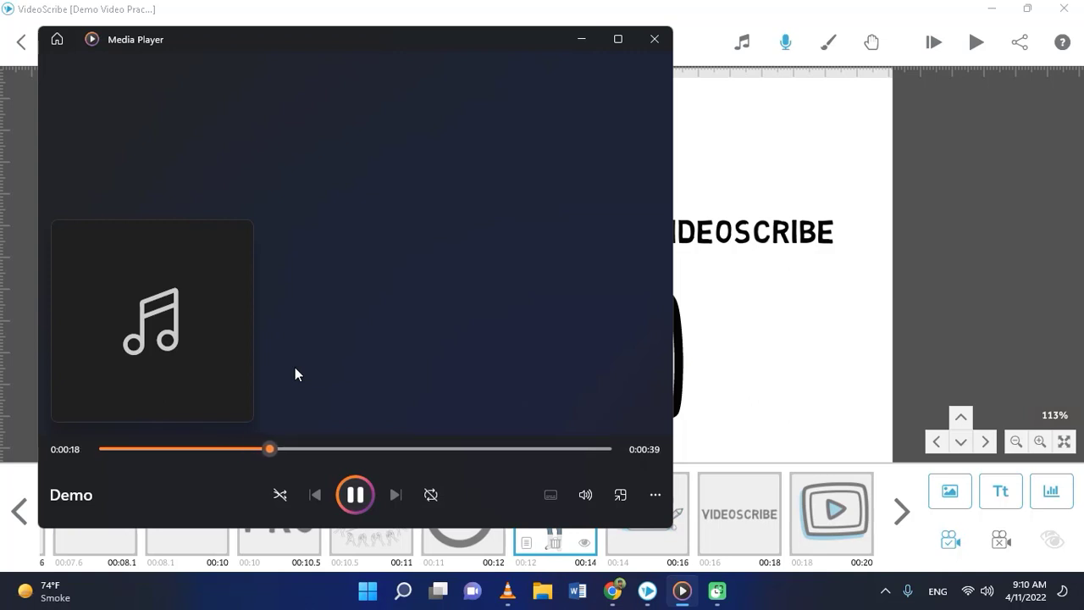
key("space")
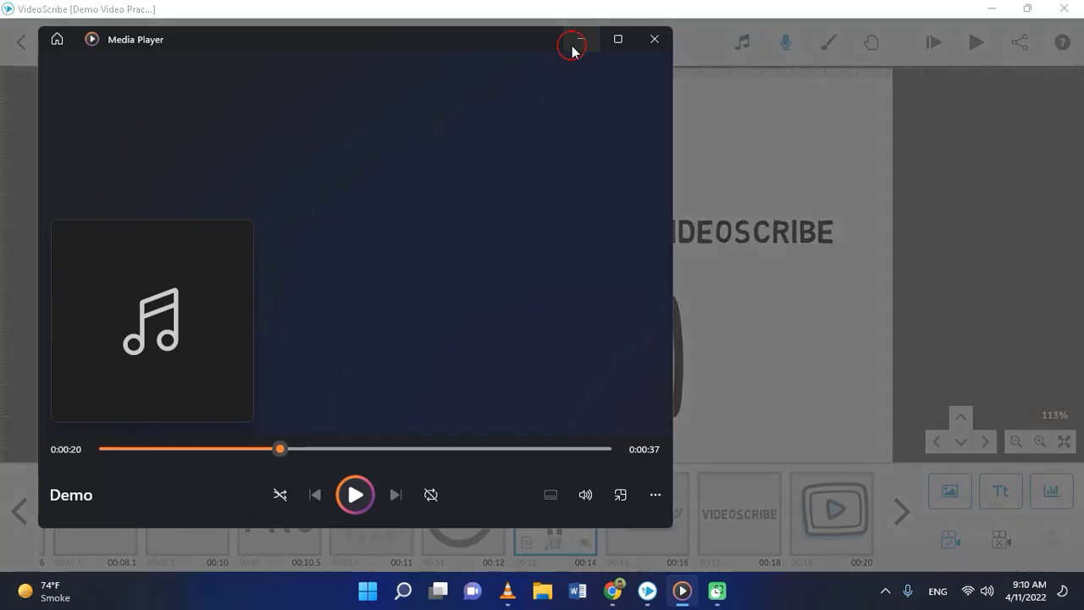
left_click(576, 43)
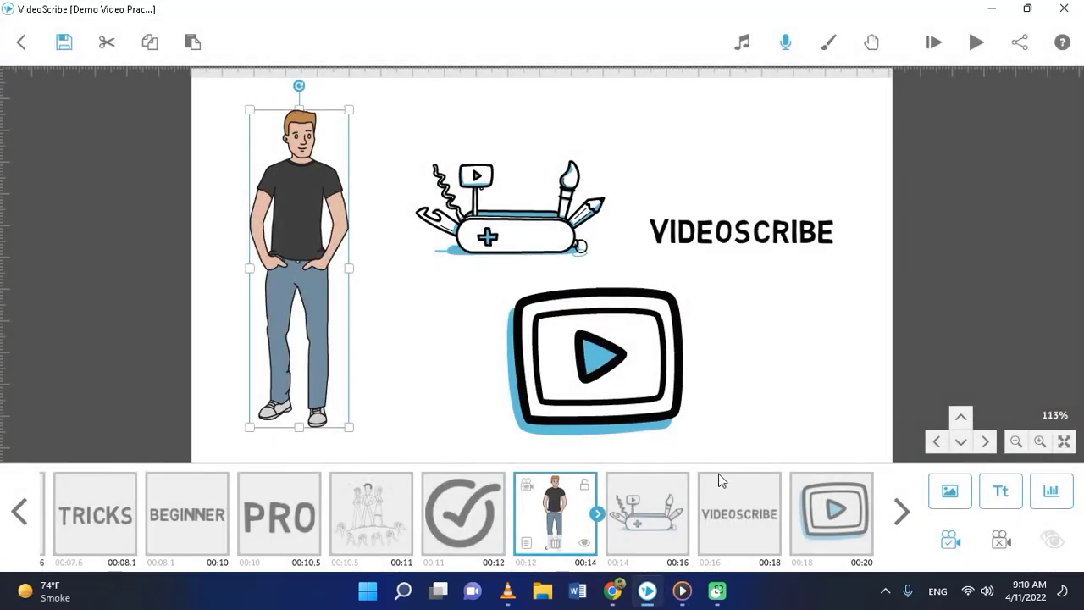
Set the standing man's pause to 0.5 s and his transition to 0.0 s
left_click(526, 542)
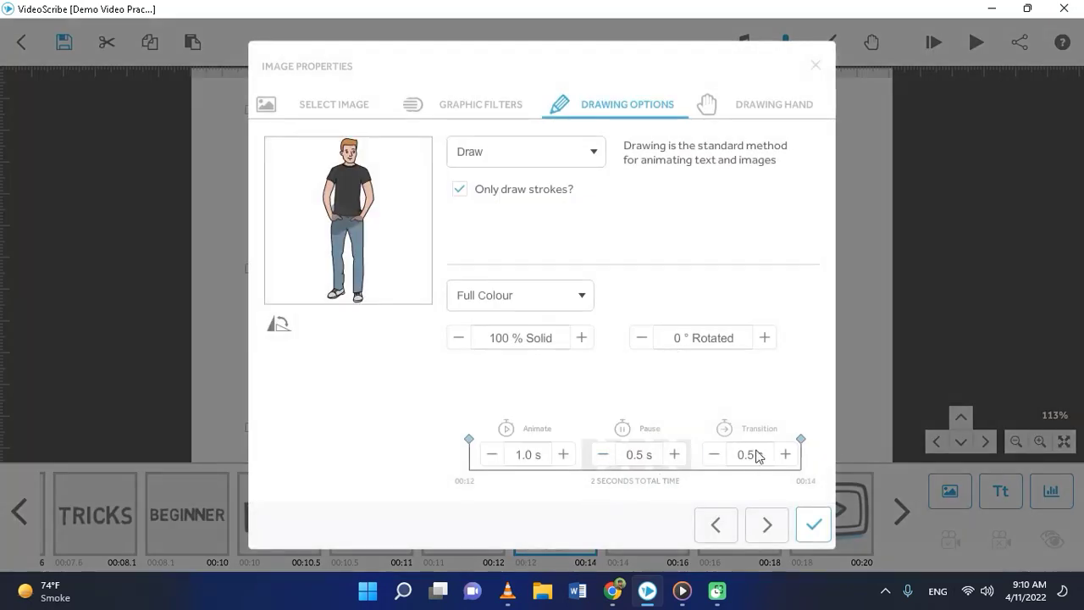
left_click(714, 454)
left_click(602, 454)
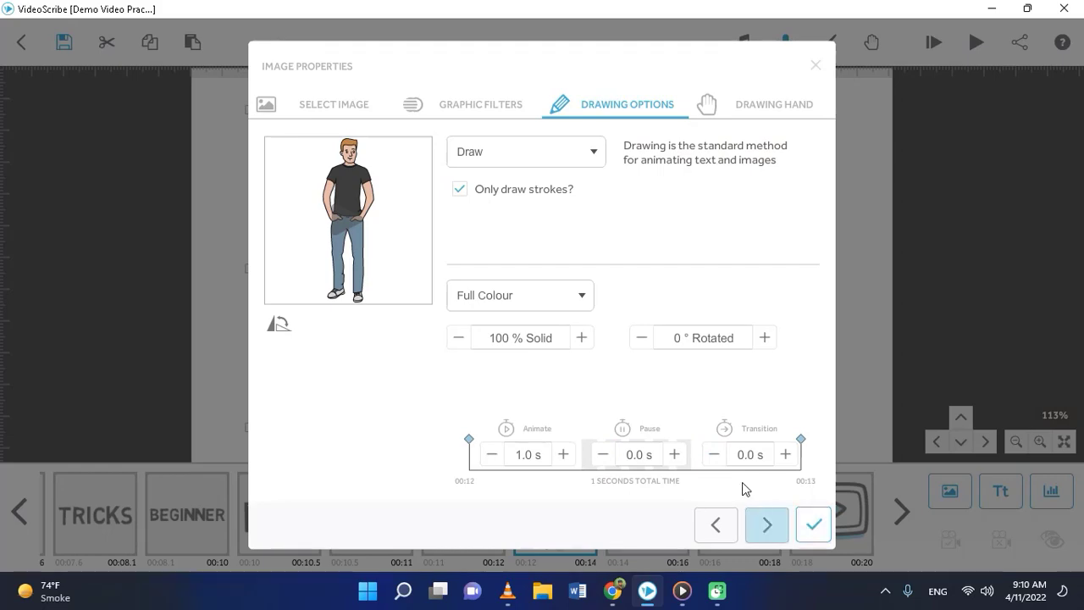
left_click(675, 455)
left_click(809, 526)
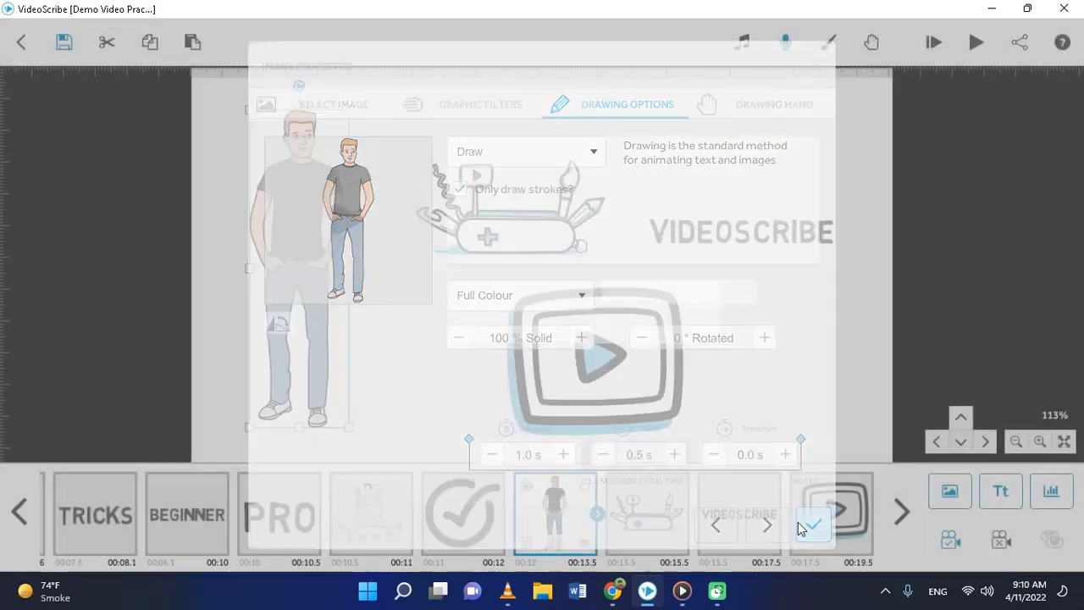
Replay the Demo narration in Media Player from 0:14 and again from shortly before 0:12, stopping at 0:14 to check the timing
left_click(681, 590)
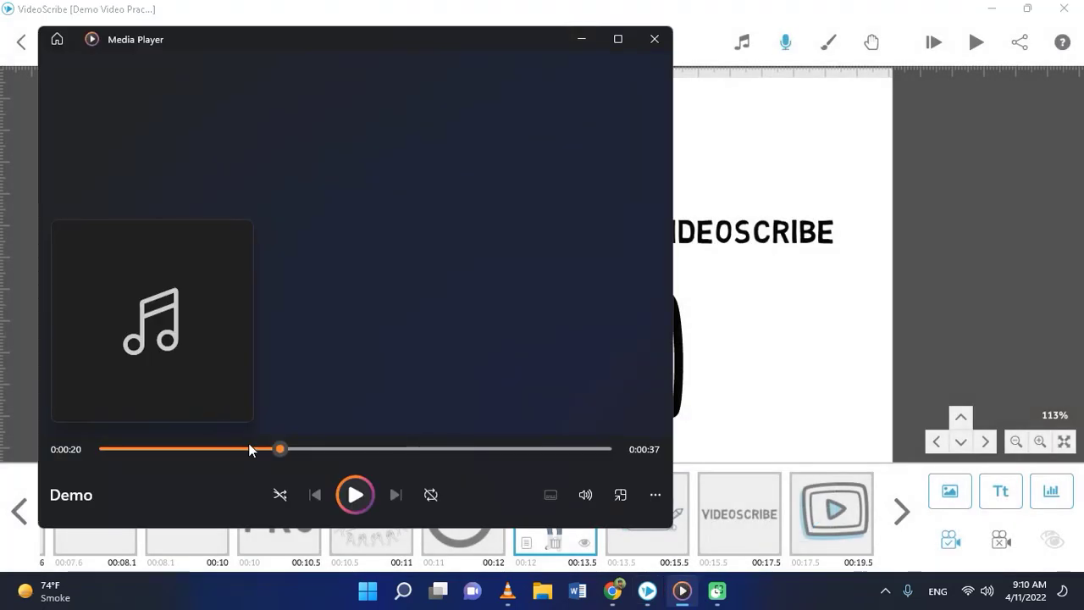
left_click_drag(279, 449, 234, 451)
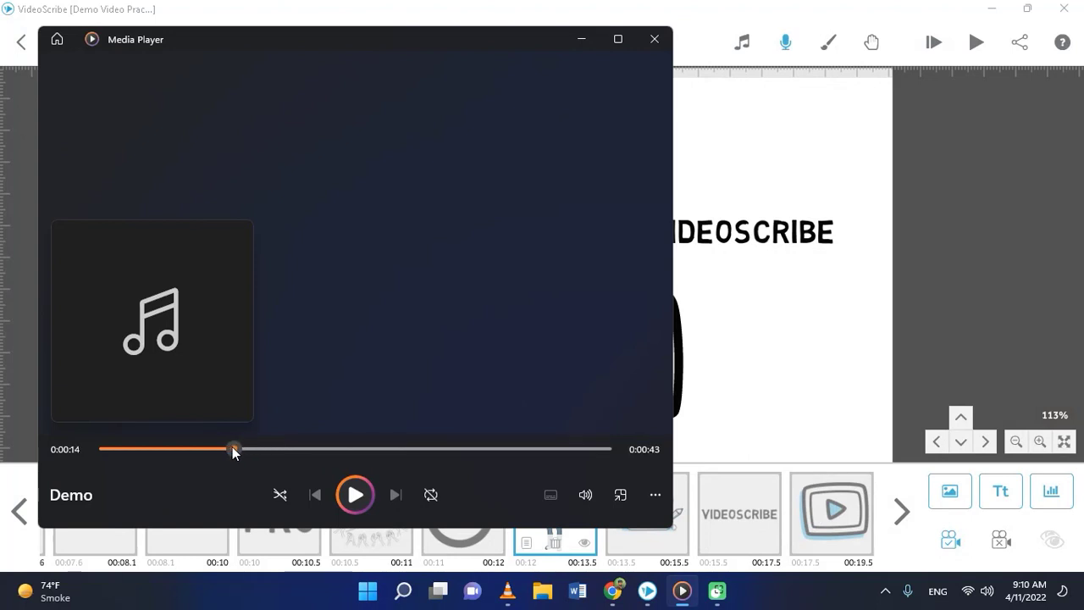
key("space")
key("space")
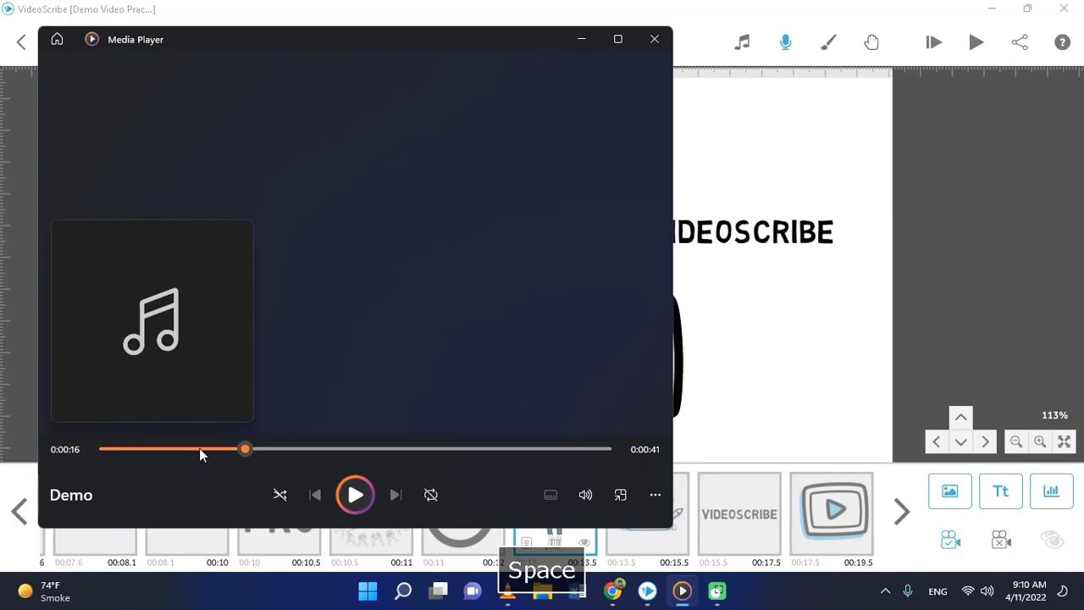
left_click(199, 449)
key("space")
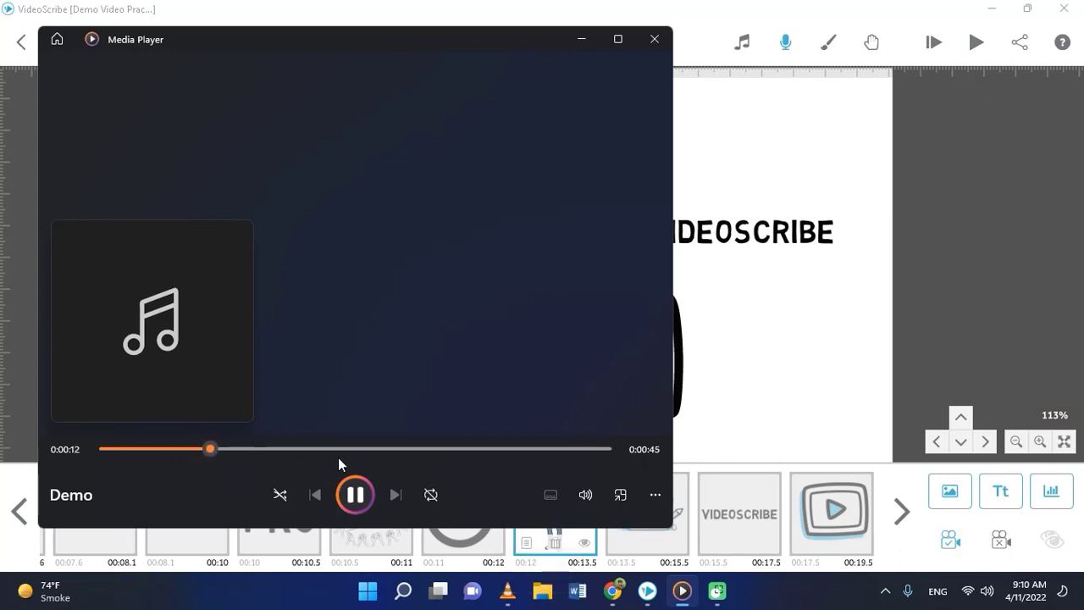
key("space")
key("space")
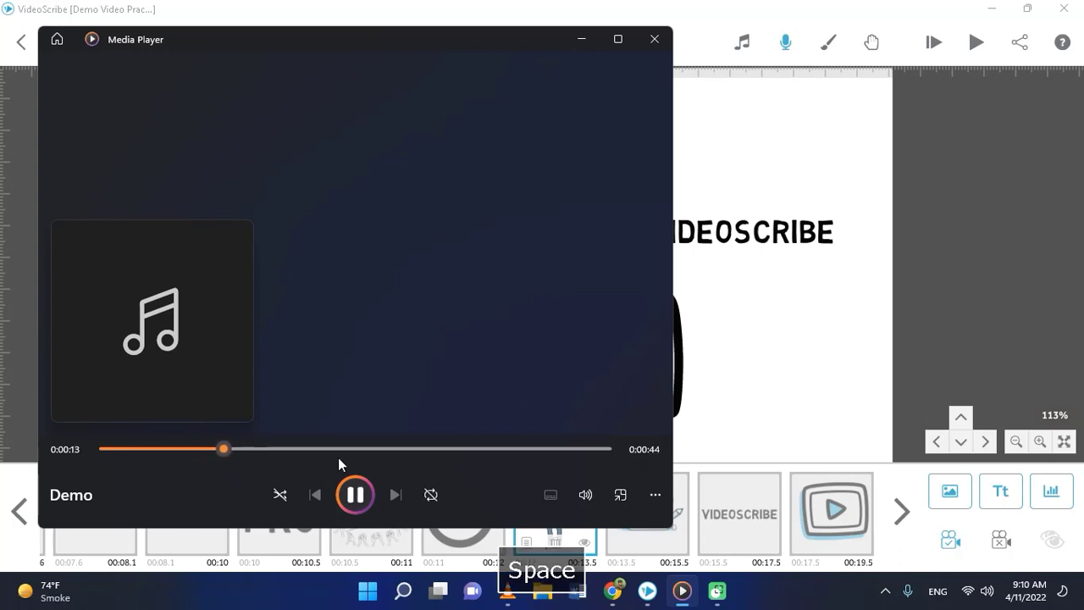
key("space")
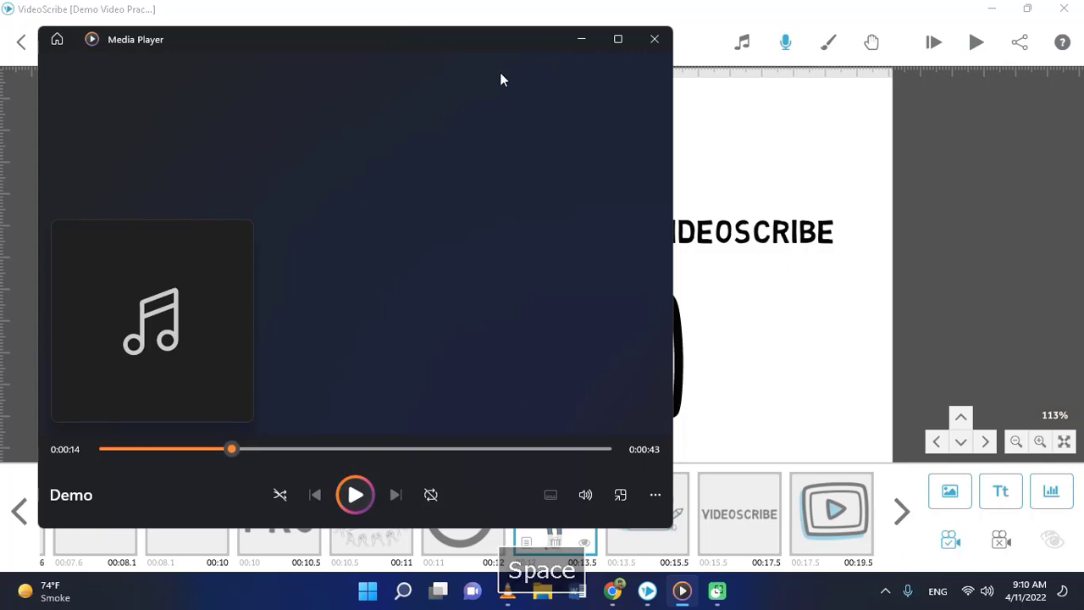
left_click(577, 39)
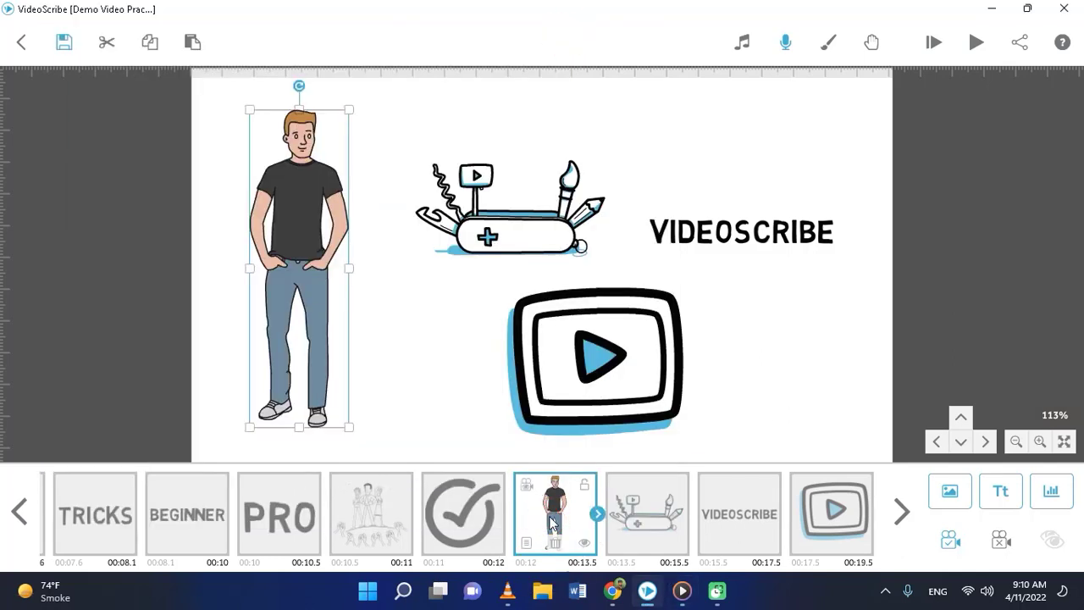
Set the standing man's pause to 1.0 s
left_click(525, 543)
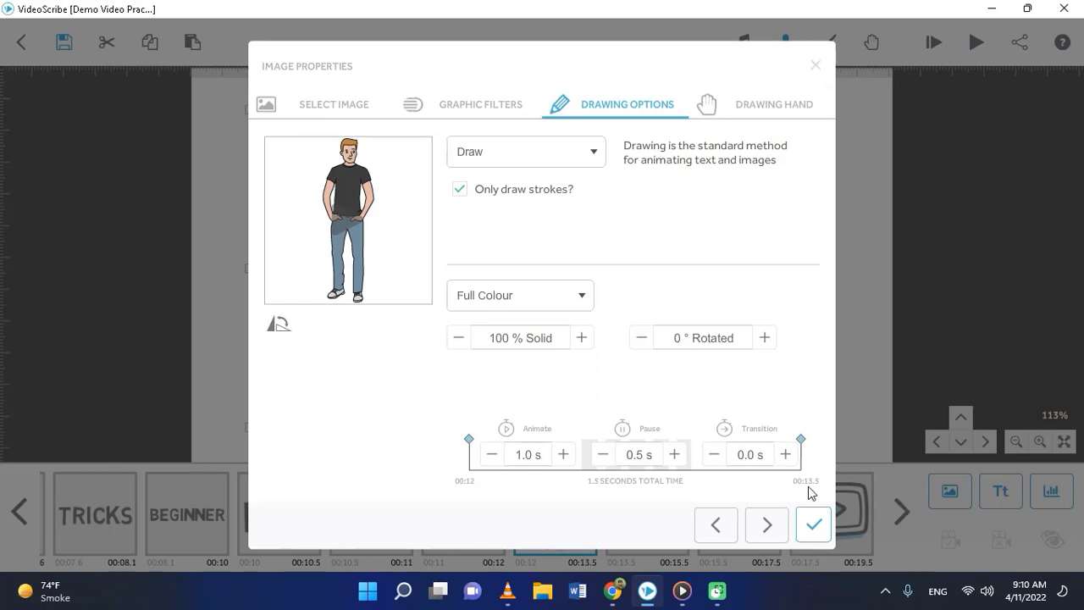
left_click(674, 454)
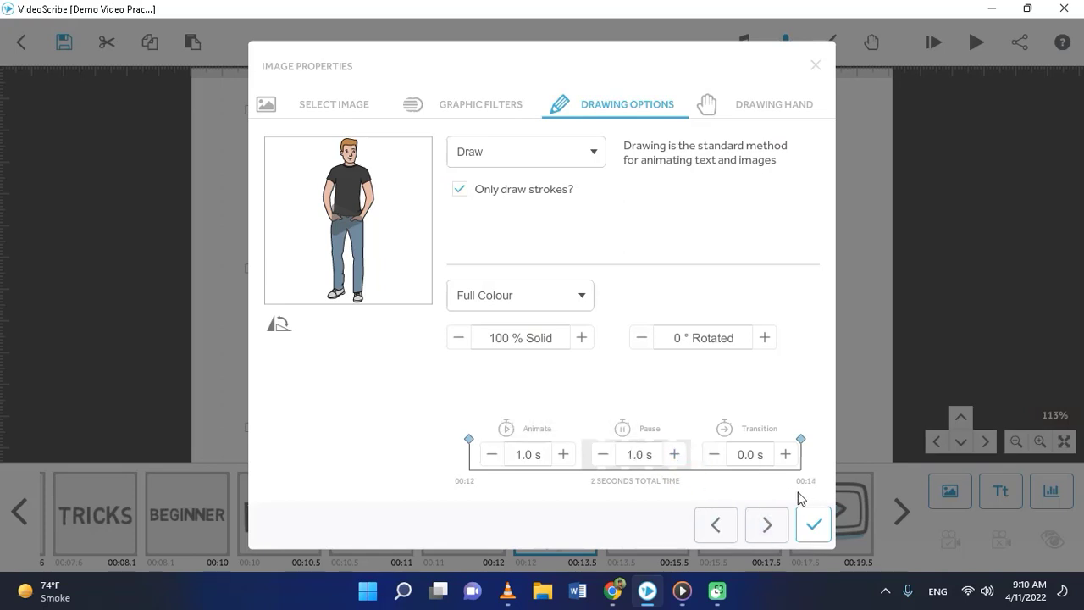
left_click(682, 596)
left_click(682, 596)
Search the image library for "teach" and replace the standing man with the teacher pointing at a blue-shaded whiteboard
left_click(294, 105)
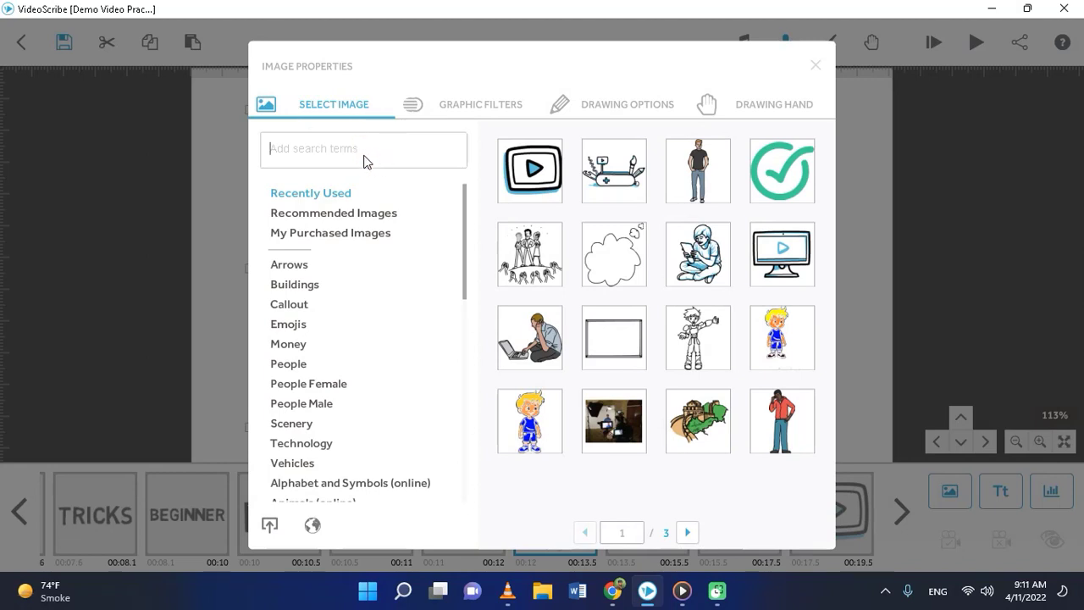
type("teac")
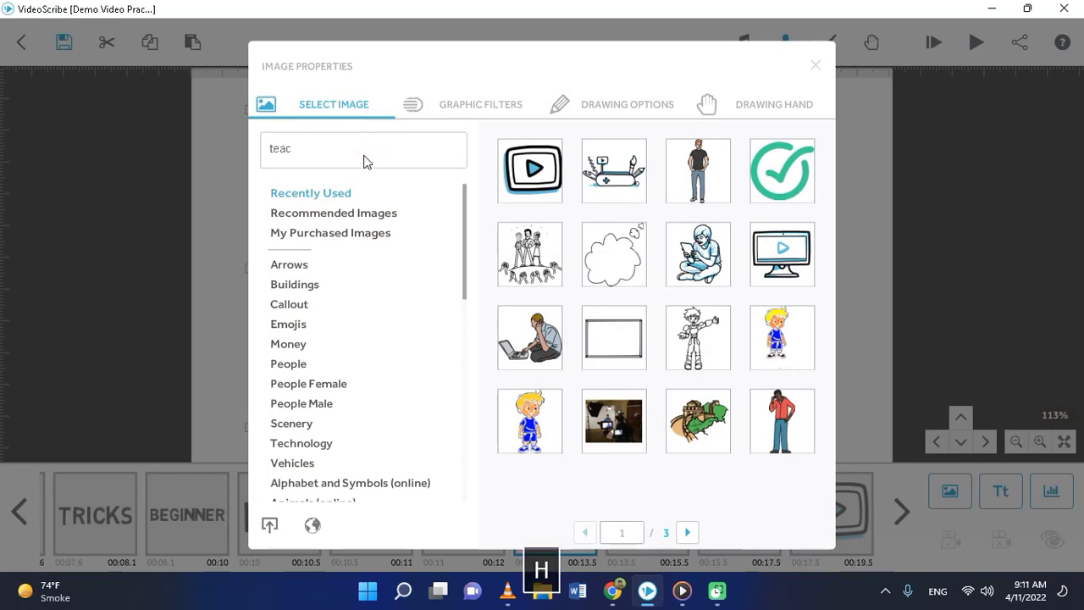
type("h")
key("Return")
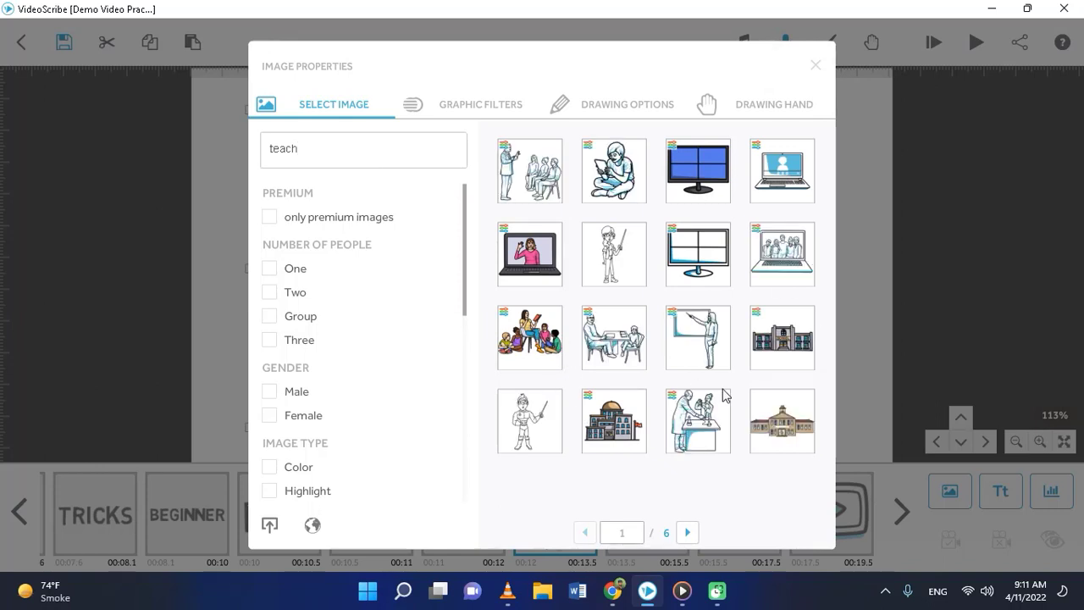
scroll(725, 396, "down", 1)
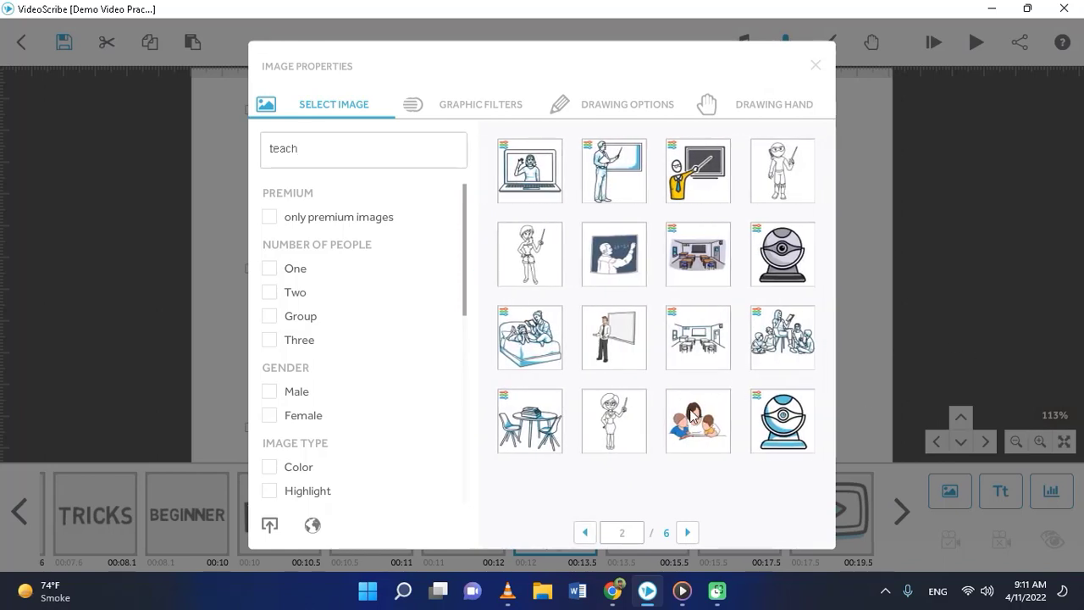
left_click(621, 180)
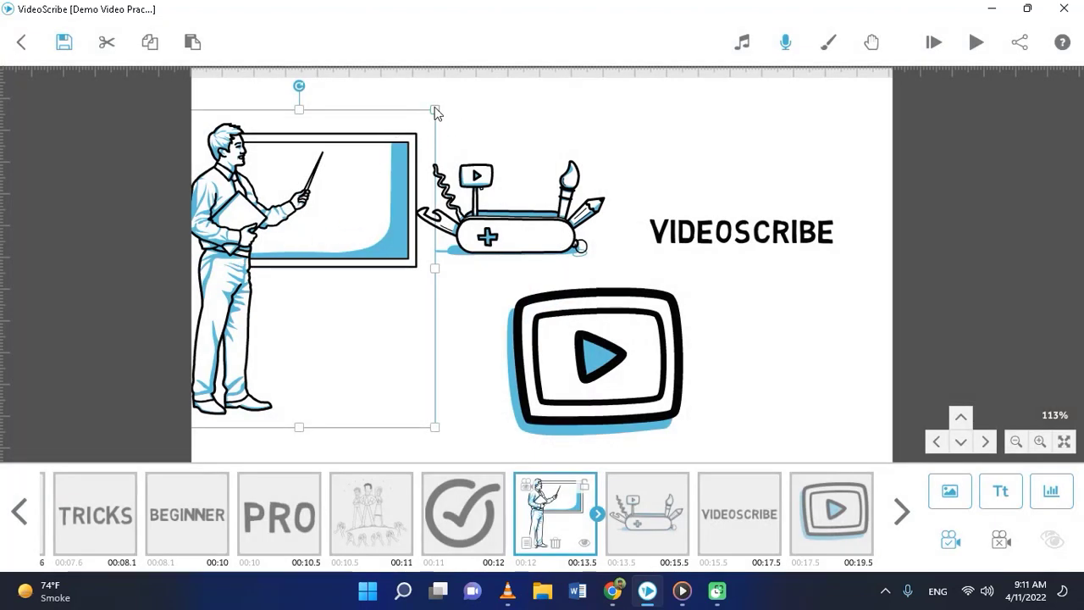
Shrink the teacher image to fit inside the canvas beside the pocket knife and set its camera position
left_click_drag(434, 108, 380, 157)
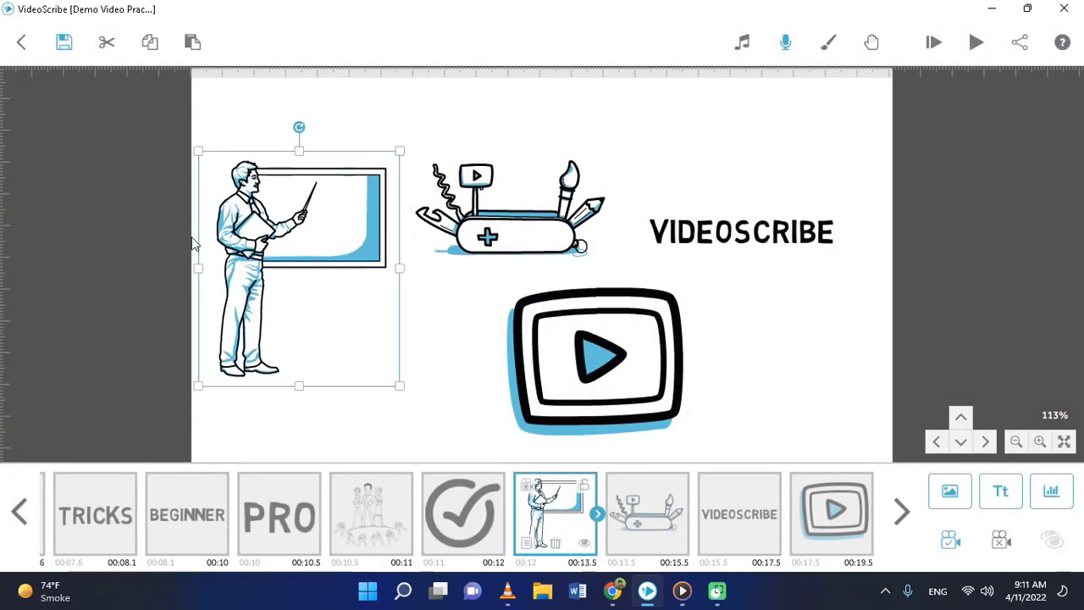
left_click_drag(251, 258, 258, 259)
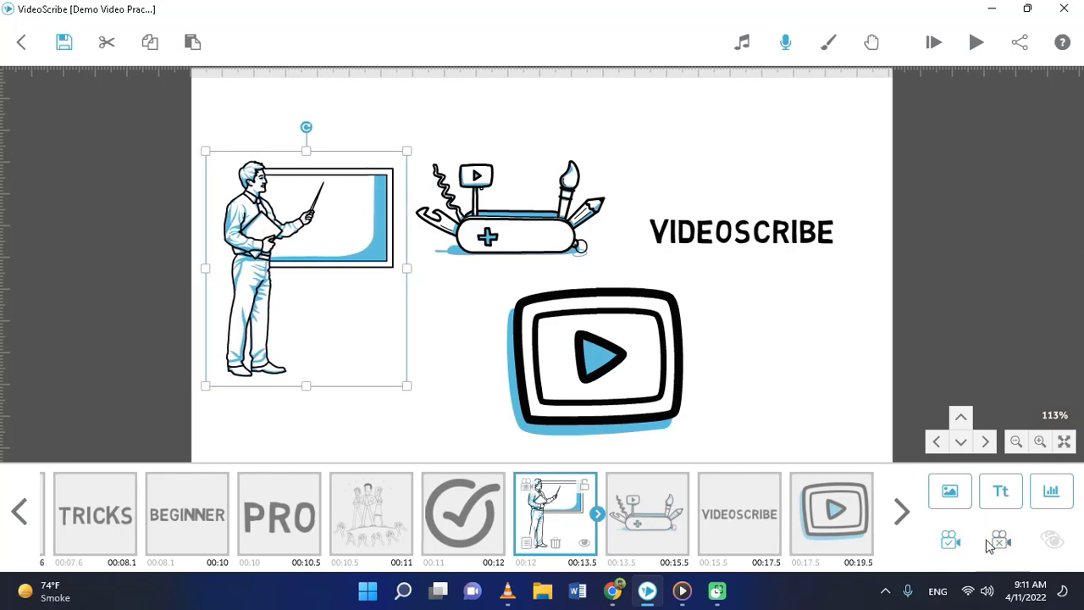
left_click(952, 538)
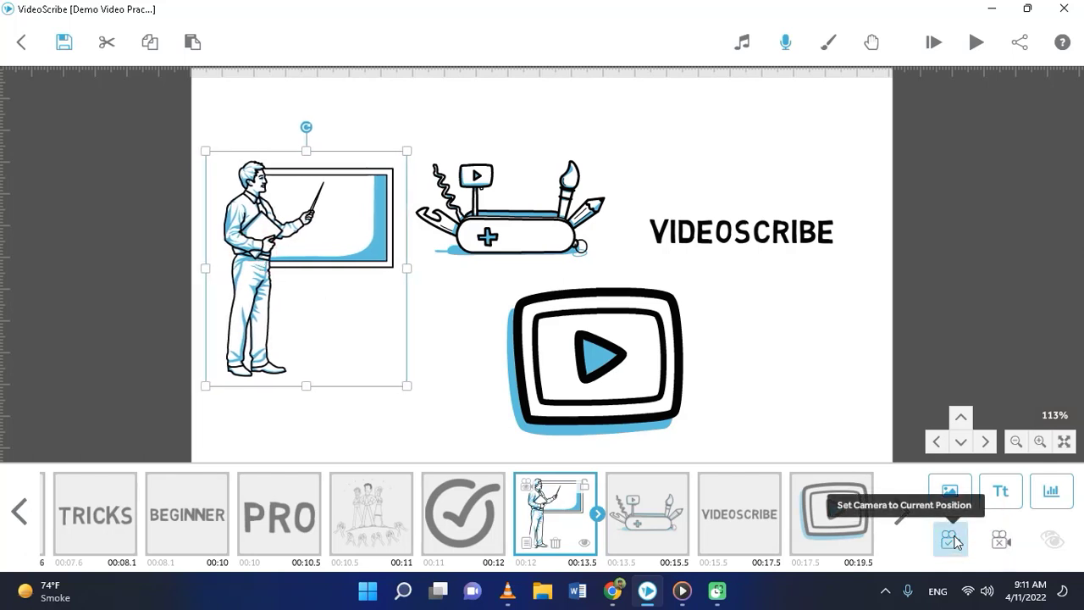
Shift the pocket knife slightly away from the teacher's whiteboard, toward the VIDEOSCRIBE text
left_click(549, 235)
left_click_drag(550, 237, 574, 239)
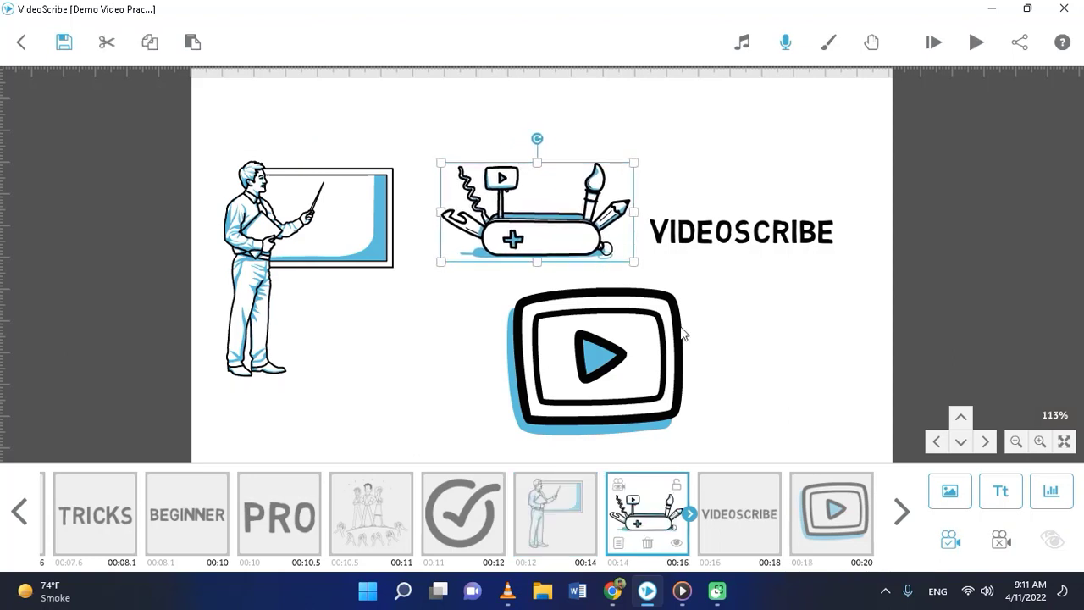
left_click(999, 539)
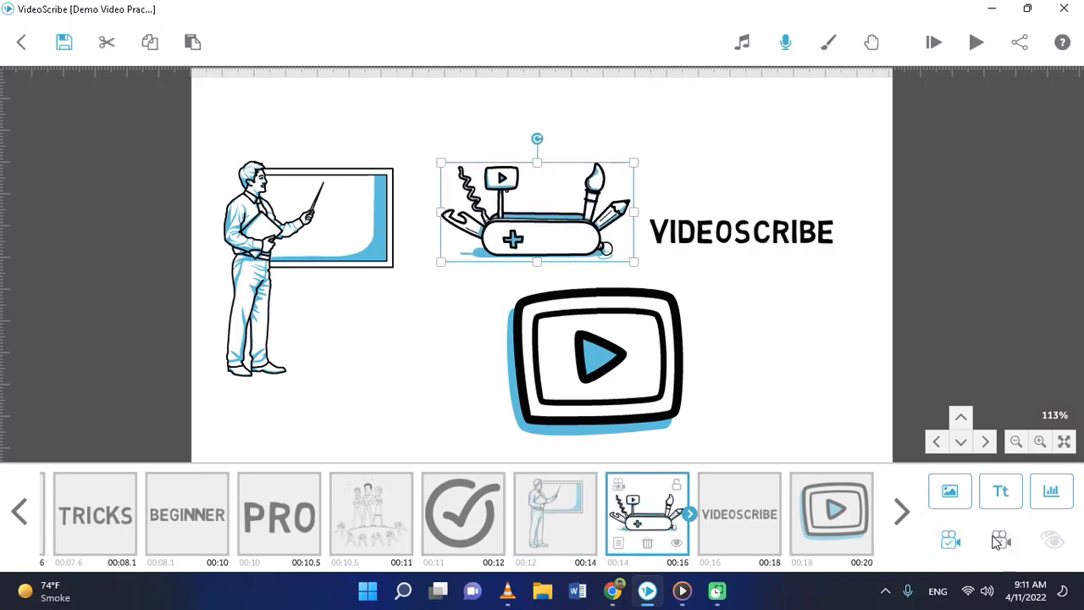
Move the play-button image toward the teacher and the pocket knife beneath the VIDEOSCRIBE text, setting the knife's camera position
left_click(950, 539)
left_click_drag(636, 360, 556, 368)
left_click_drag(580, 232, 613, 262)
left_click(639, 522)
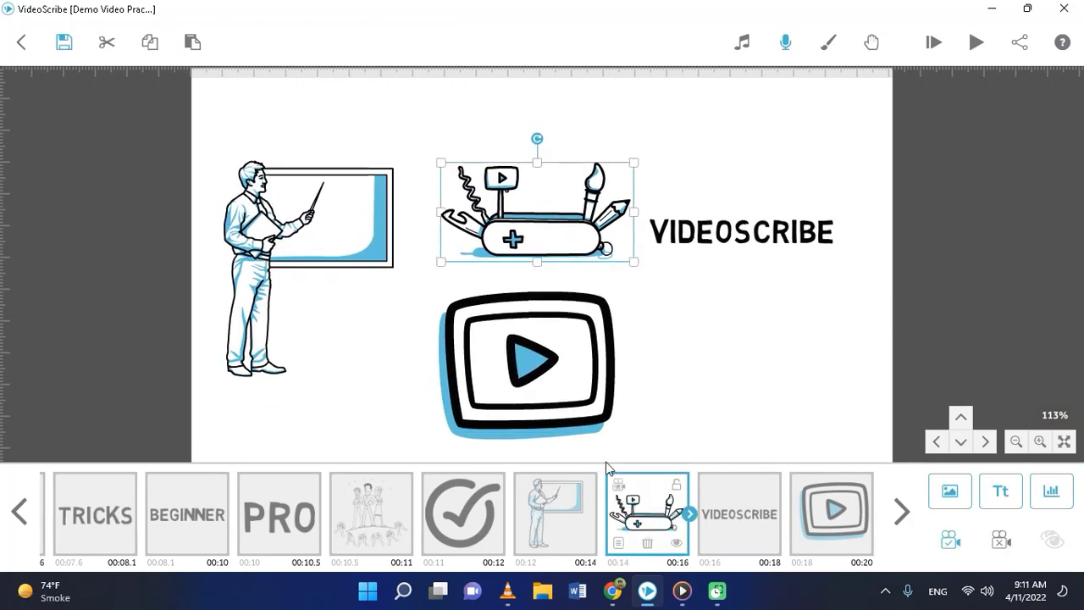
left_click_drag(551, 241, 765, 390)
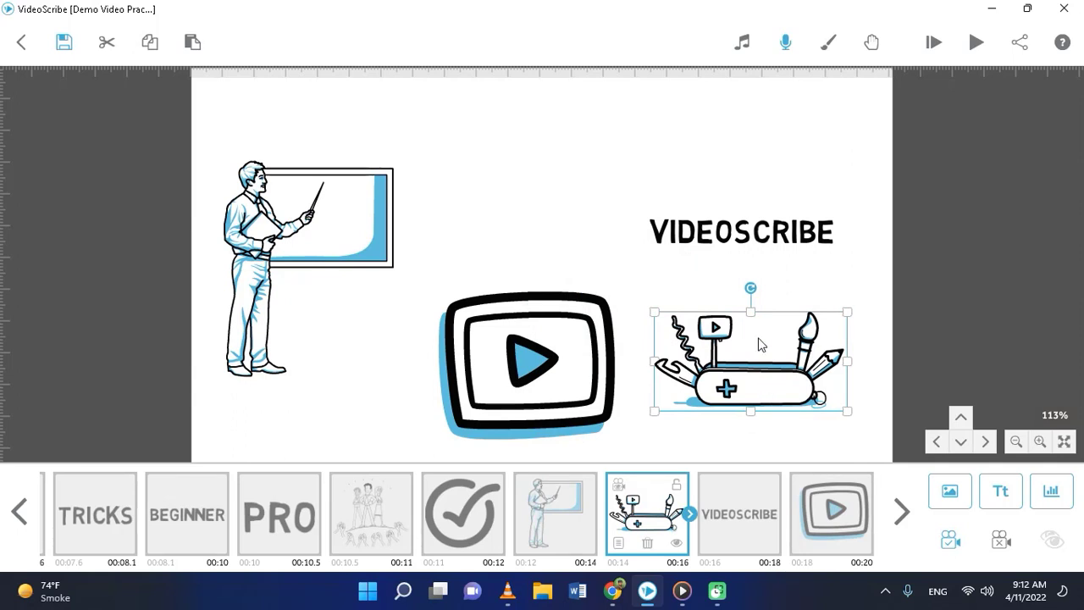
mouse_move(726, 238)
left_mouse_down()
mouse_move(718, 237)
mouse_move(727, 240)
left_mouse_up()
left_click(551, 527)
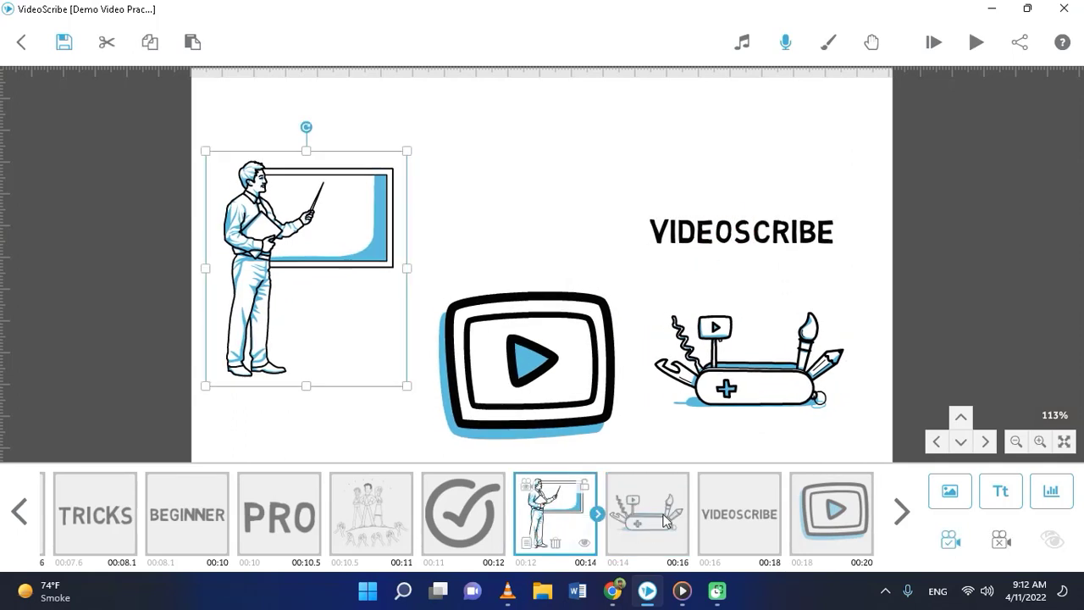
left_click(733, 392)
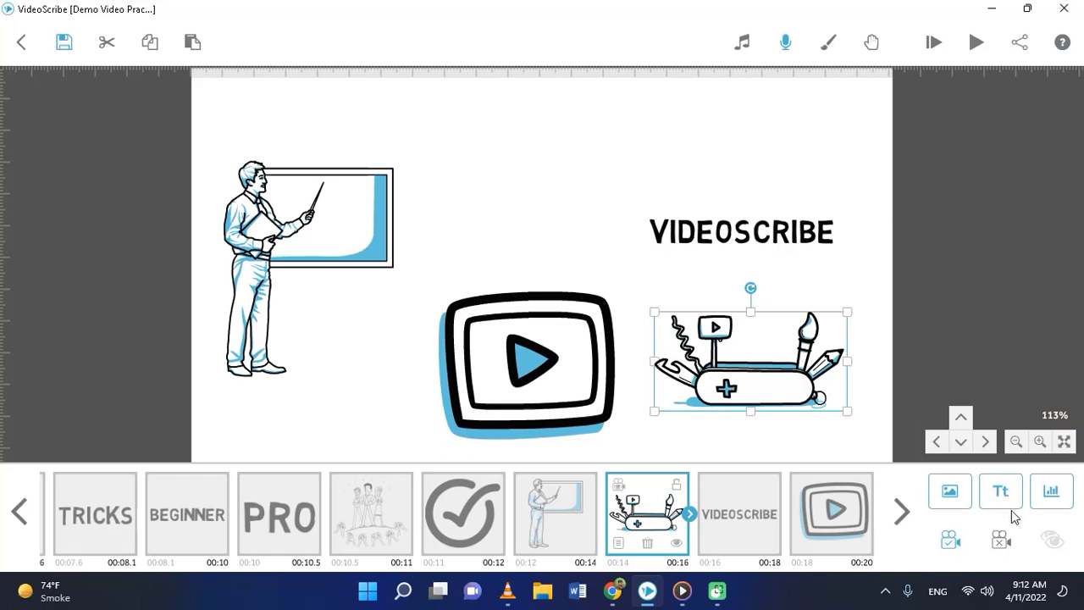
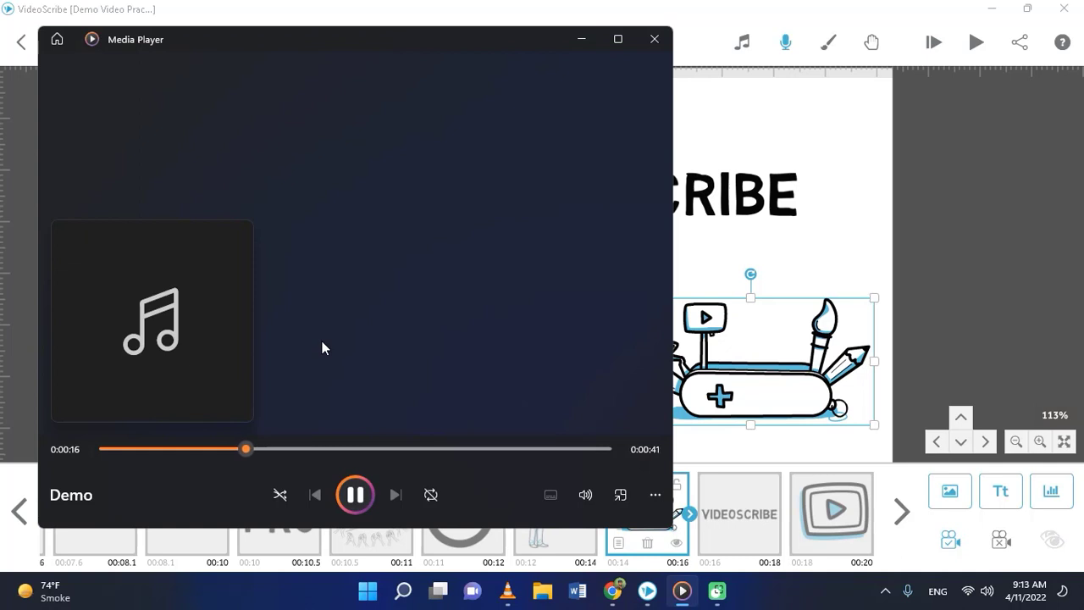
Replay the Demo narration in Media Player from 0:14 for about a second, and return to VideoScribe
key("space")
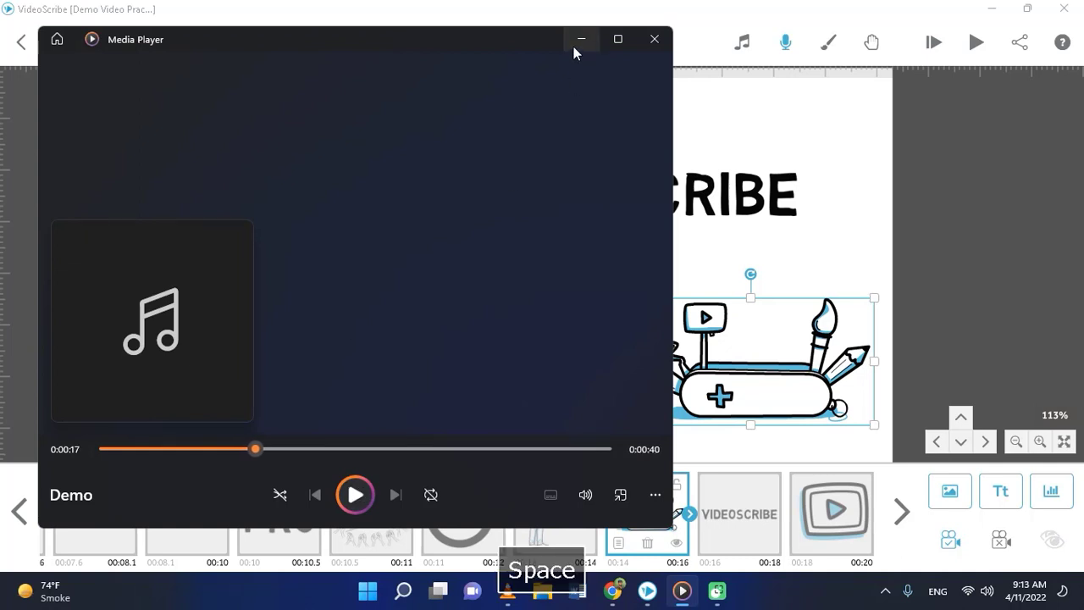
left_click_drag(255, 449, 235, 450)
key("space")
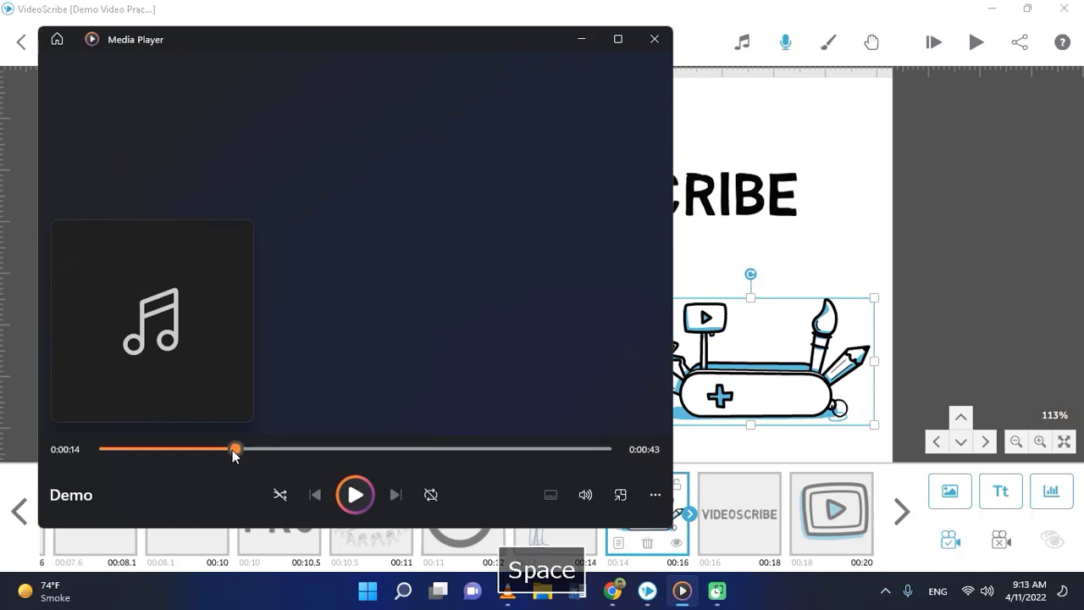
key("space")
left_click(584, 39)
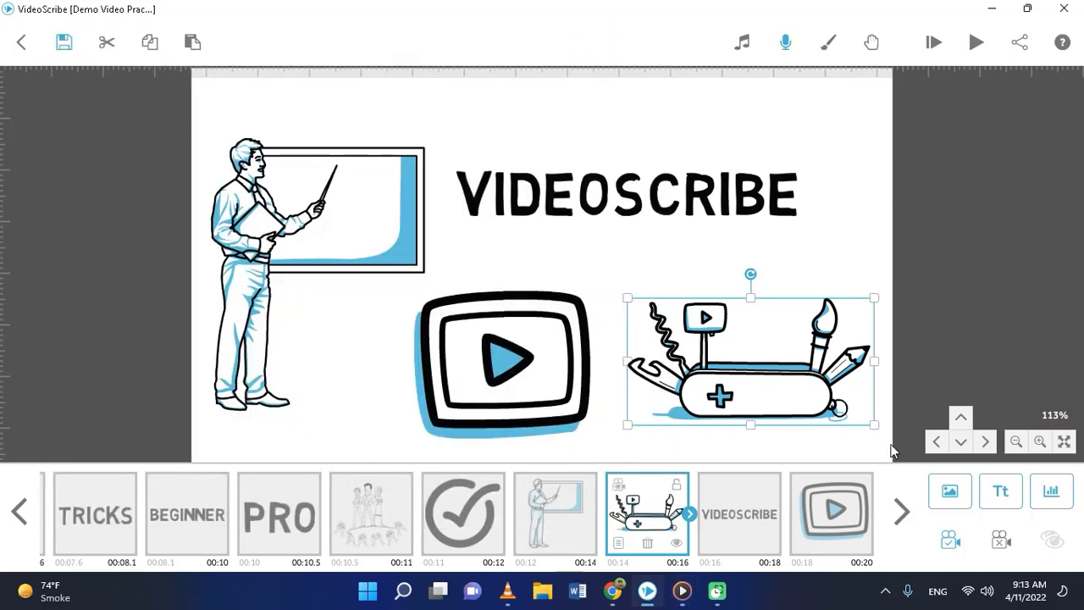
Swap the play-button image and the pocket knife so the knife sits beside the teacher, and set the camera position
left_click(502, 376)
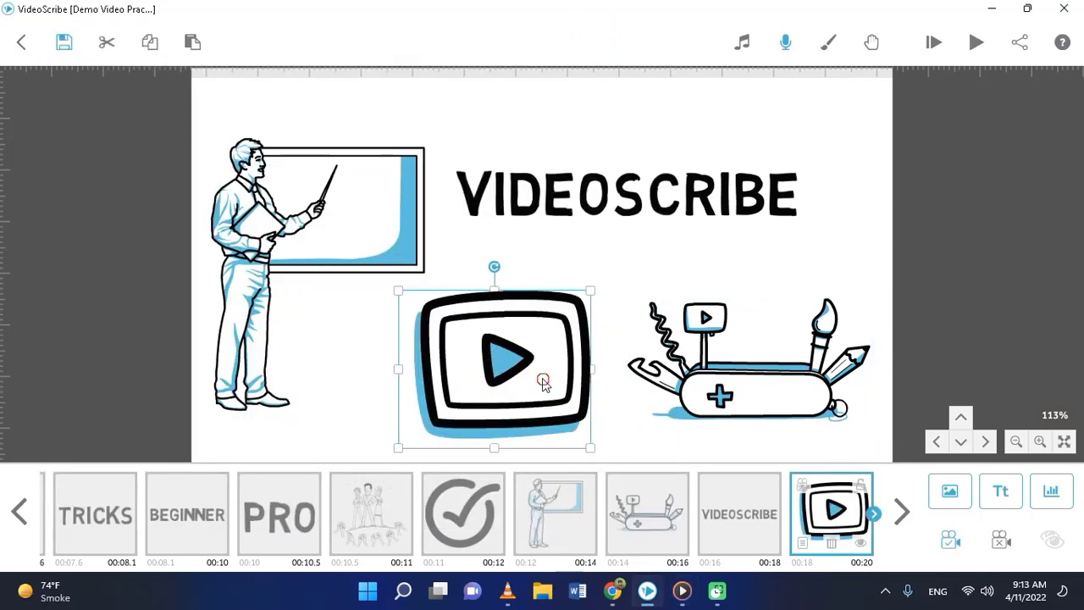
left_click_drag(544, 383, 629, 254)
left_click(757, 400)
left_click_drag(758, 400, 534, 404)
left_click(593, 237)
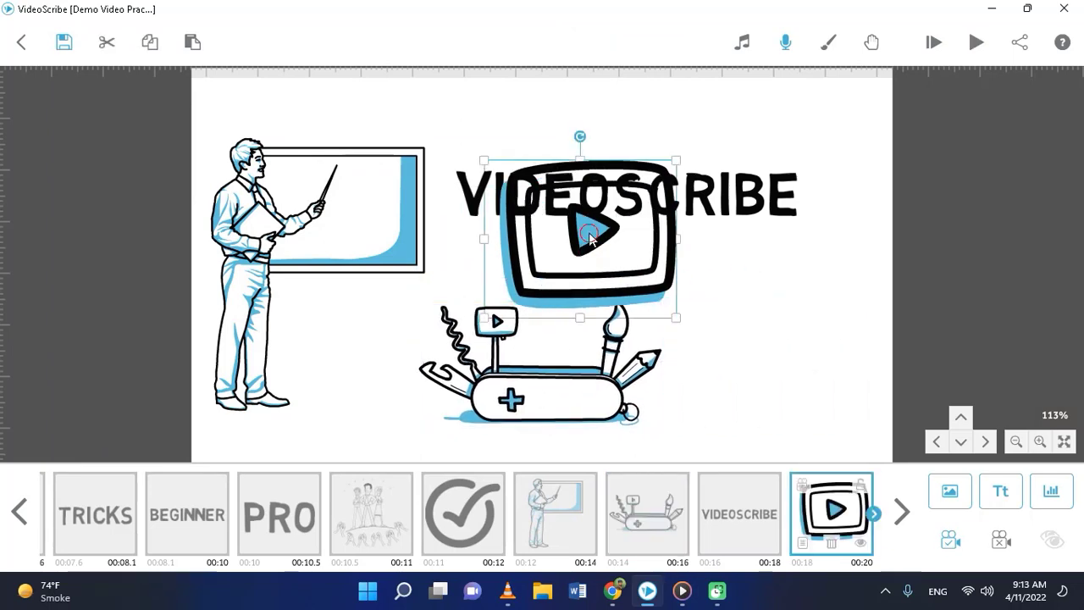
left_click_drag(593, 238, 776, 357)
left_click(617, 406)
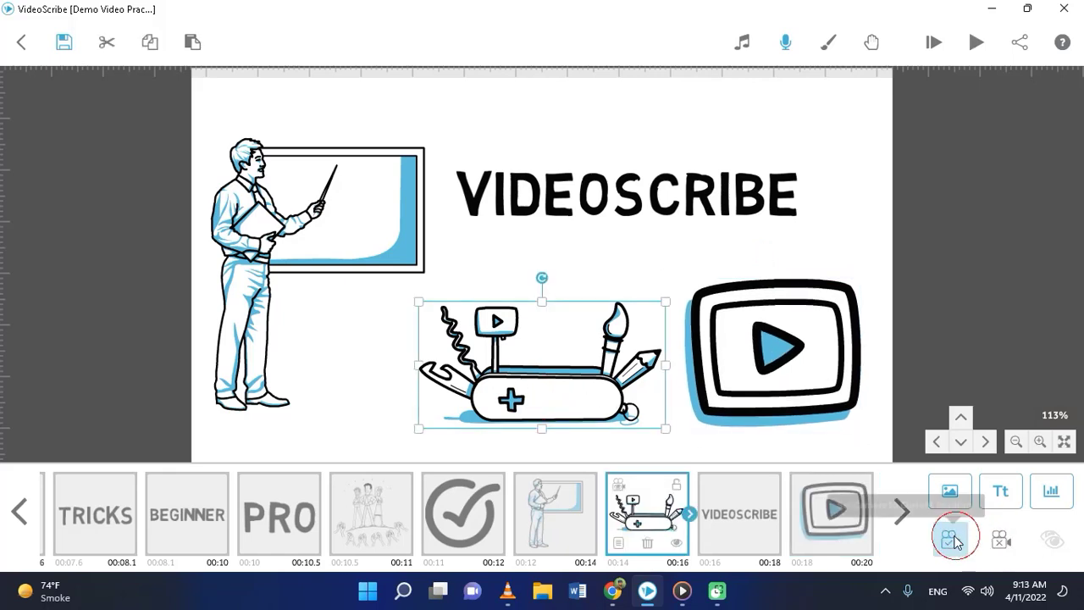
left_click(731, 383)
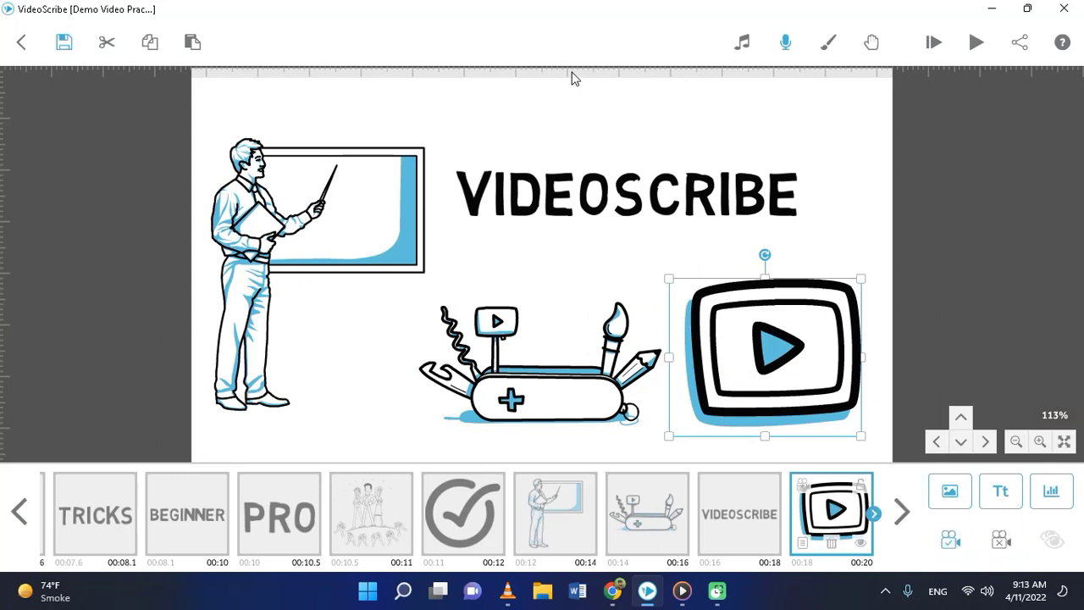
left_click_drag(572, 78, 593, 9)
Set the pocket knife's animate time to 0.5 s and its transition to 0.0 s
left_click(576, 405)
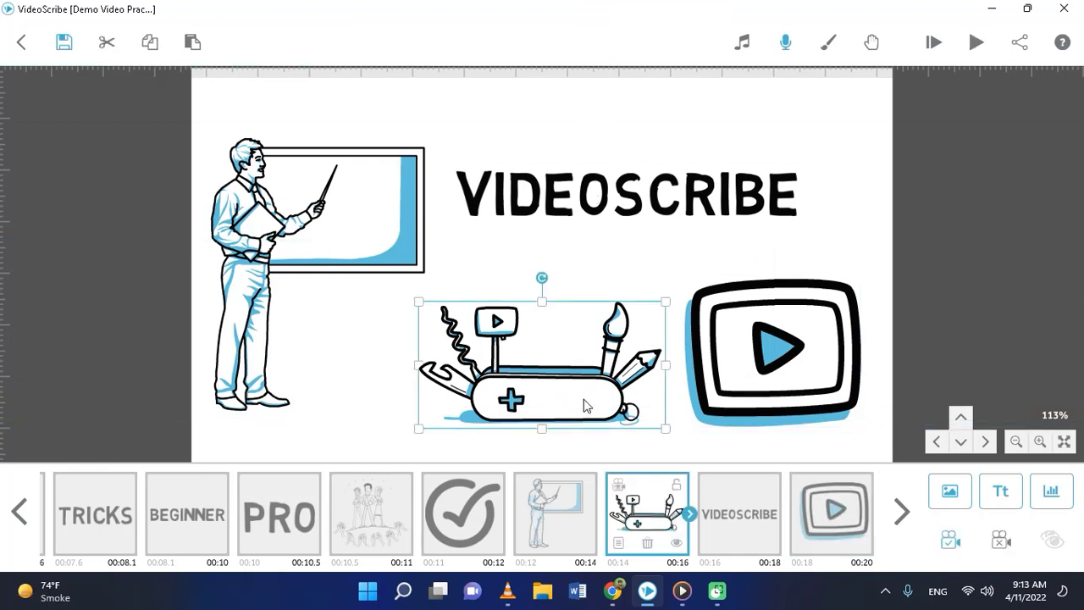
left_click(682, 591)
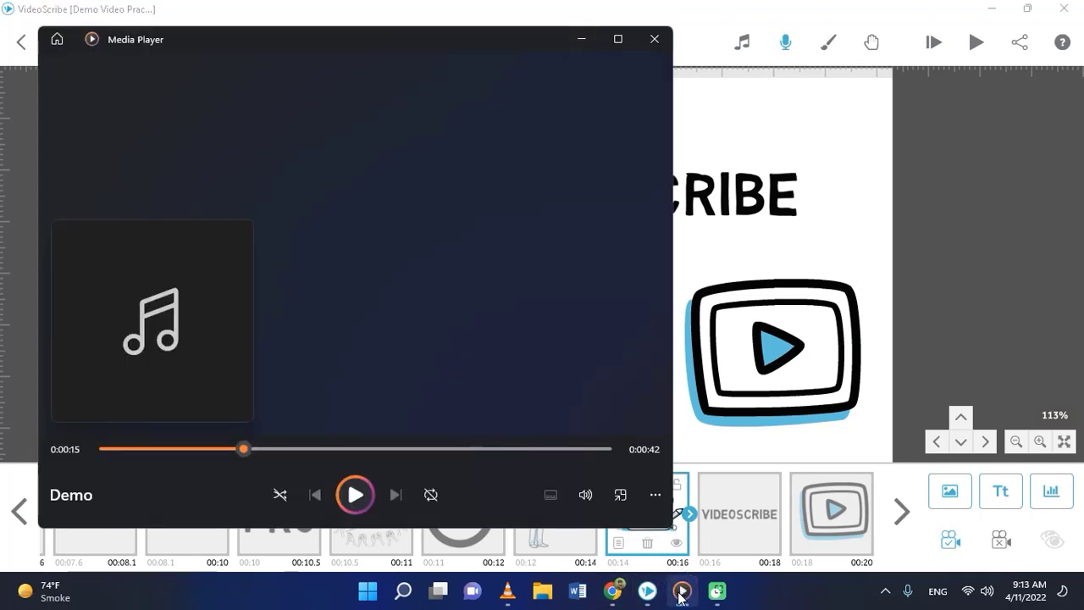
left_click(682, 592)
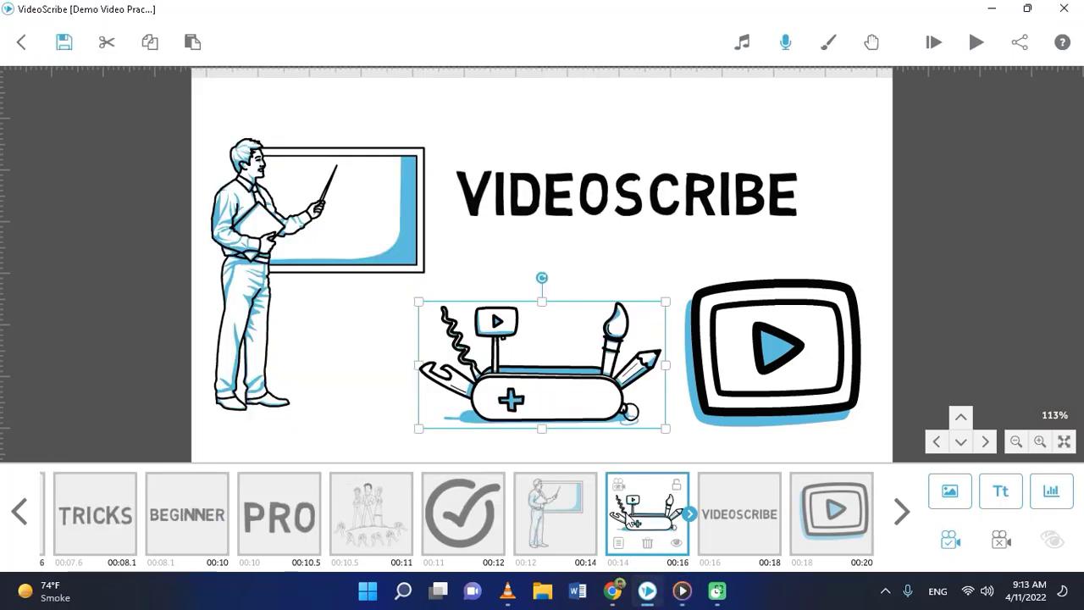
left_click(620, 542)
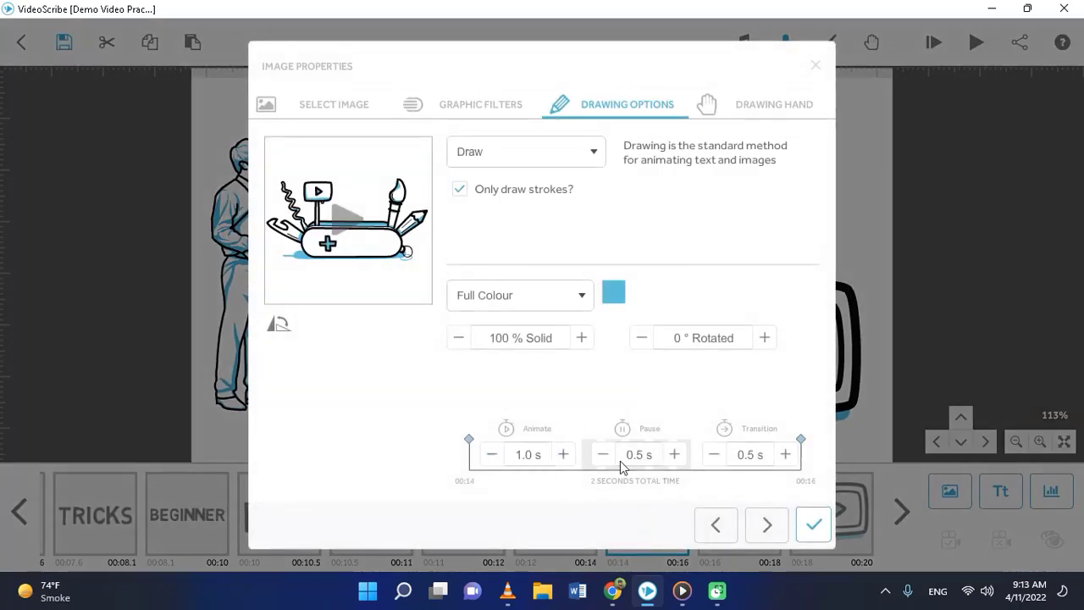
left_click(491, 454)
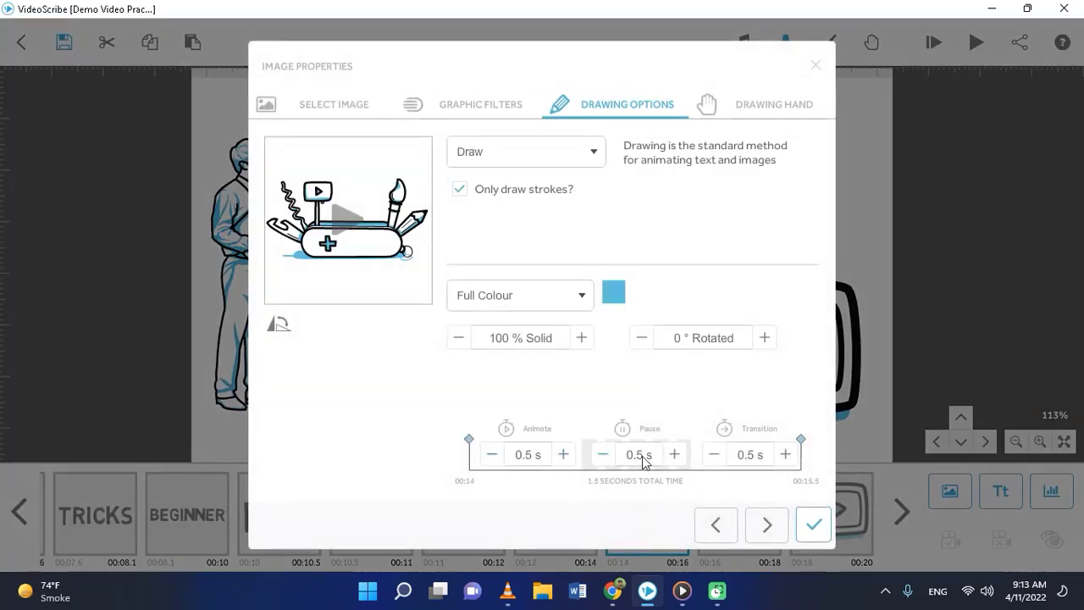
left_click(715, 455)
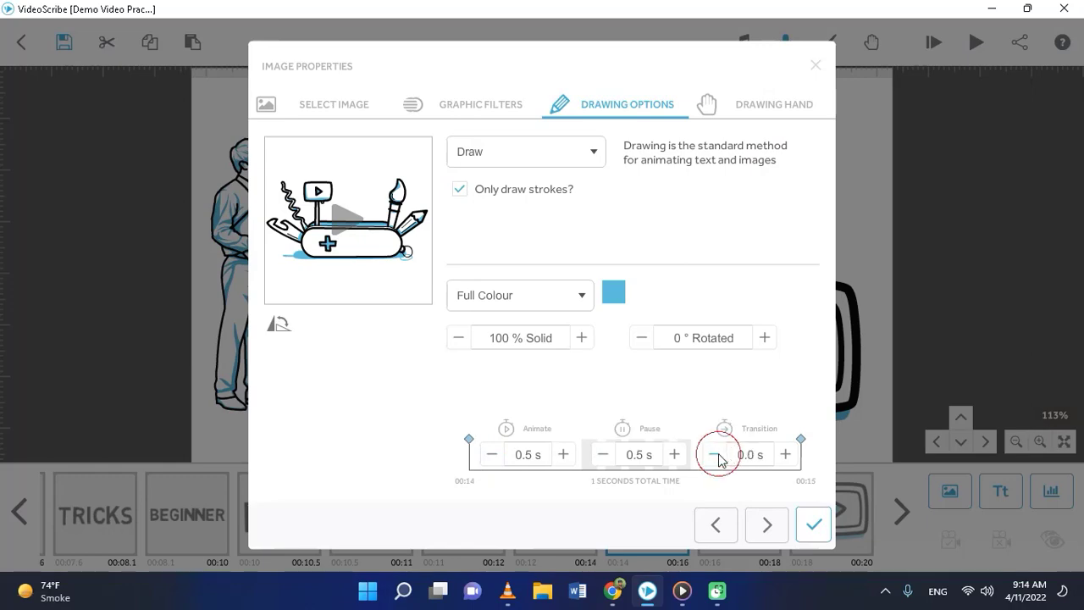
left_click(812, 525)
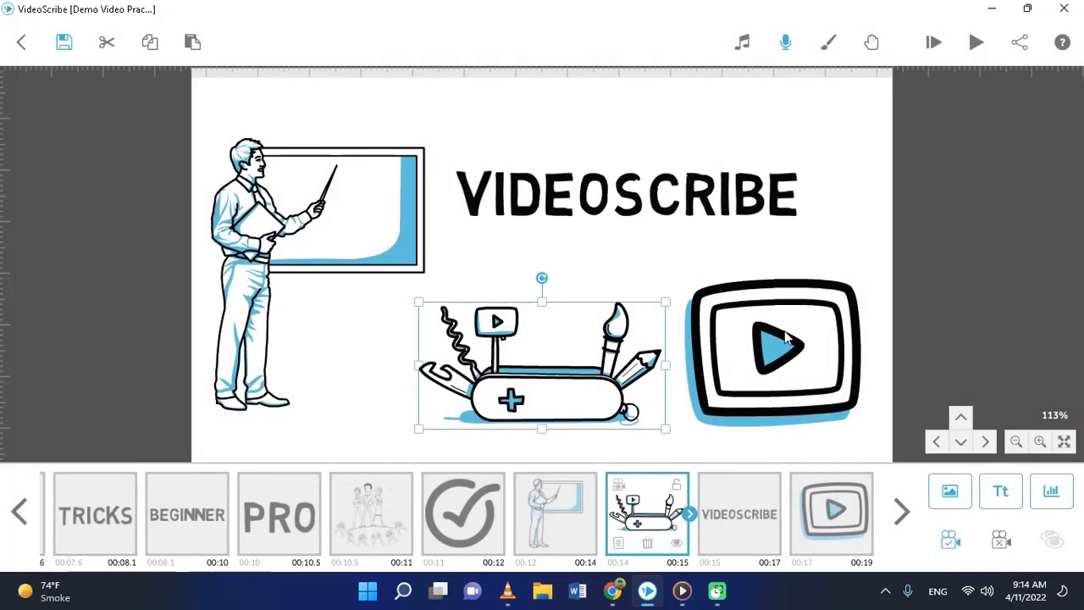
Listen to the narration up to 0:16 in Media Player and set the VIDEOSCRIBE text to Move In from straight above
left_click(659, 214)
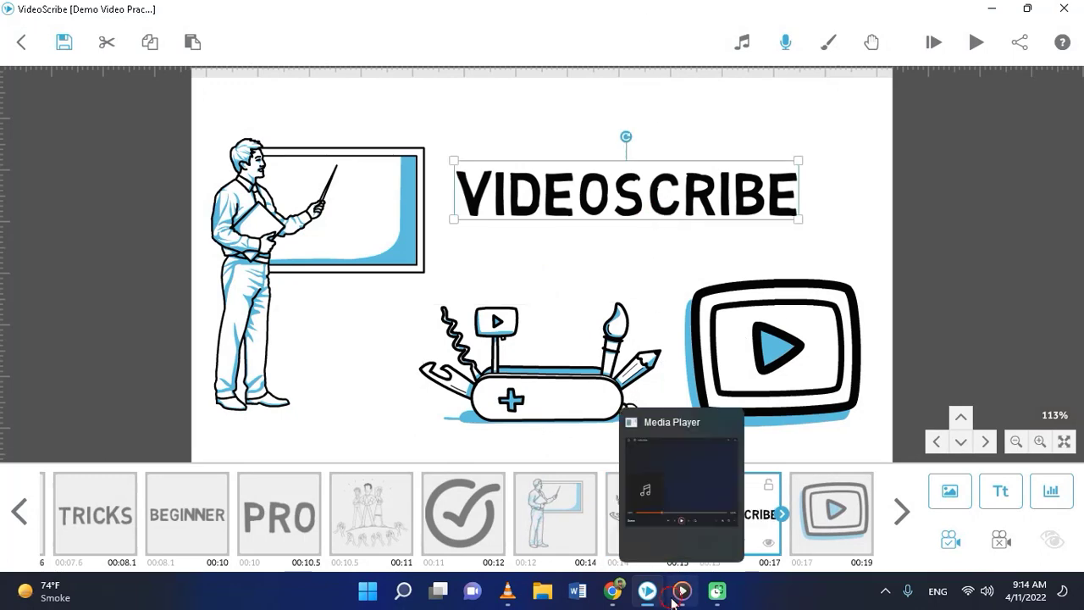
left_click(681, 591)
key("space")
key("space")
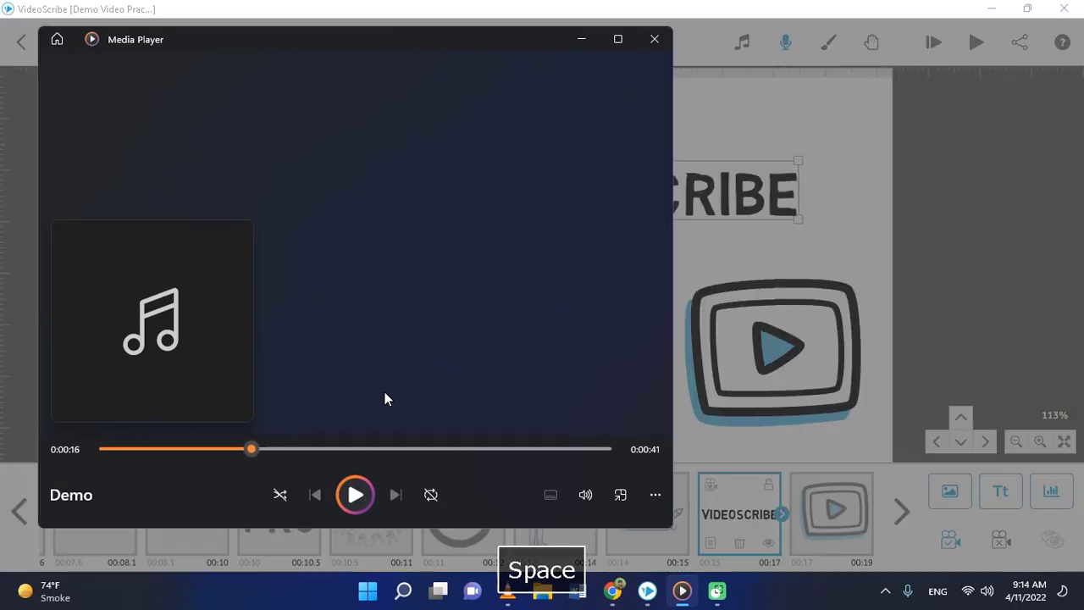
left_click(576, 40)
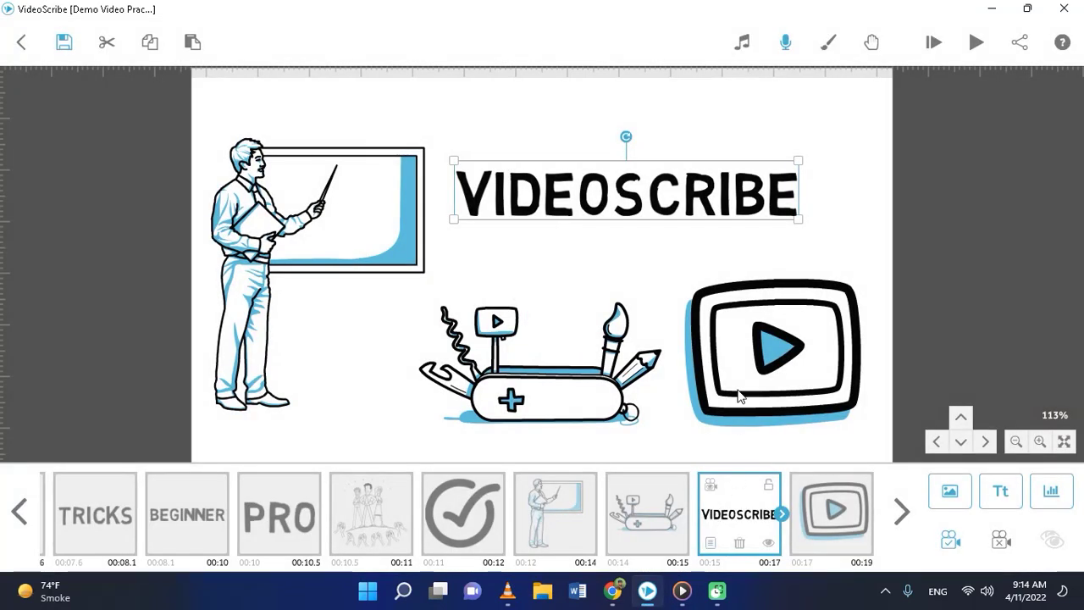
left_click(711, 542)
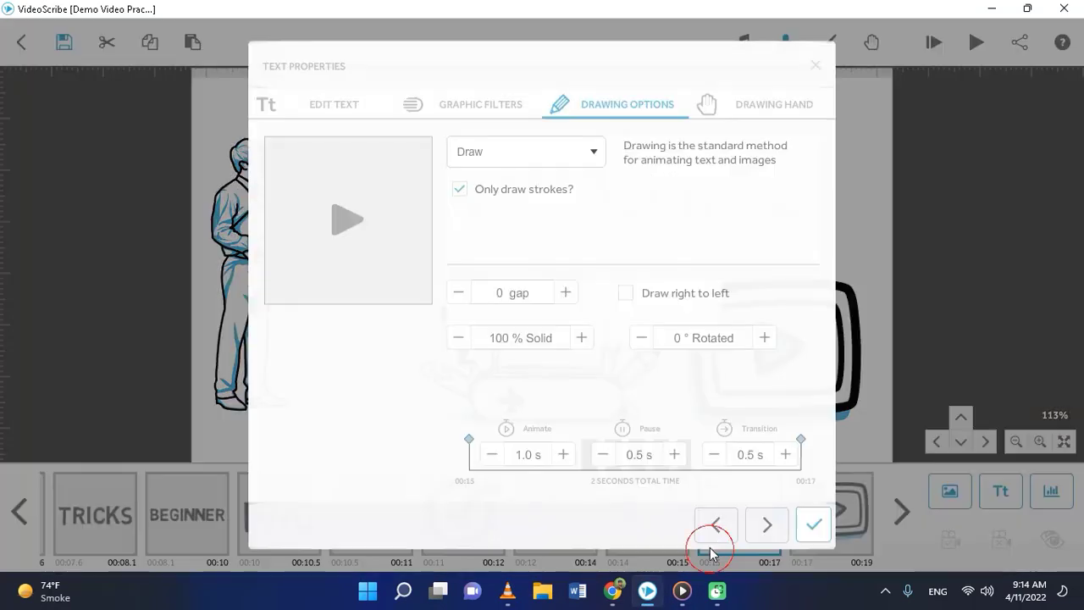
left_click(539, 161)
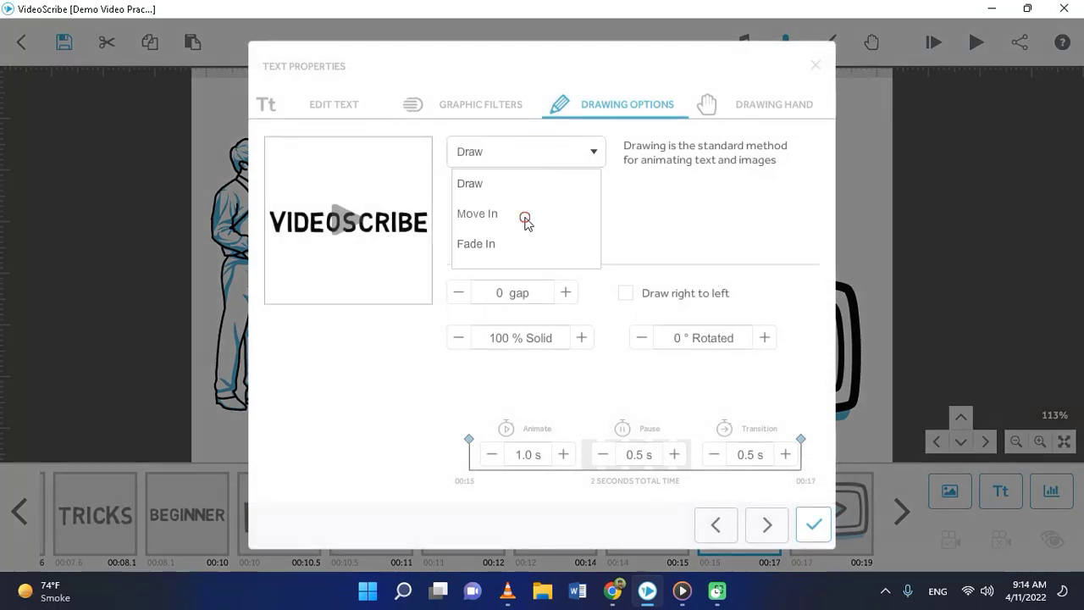
left_click(524, 216)
left_click(664, 173)
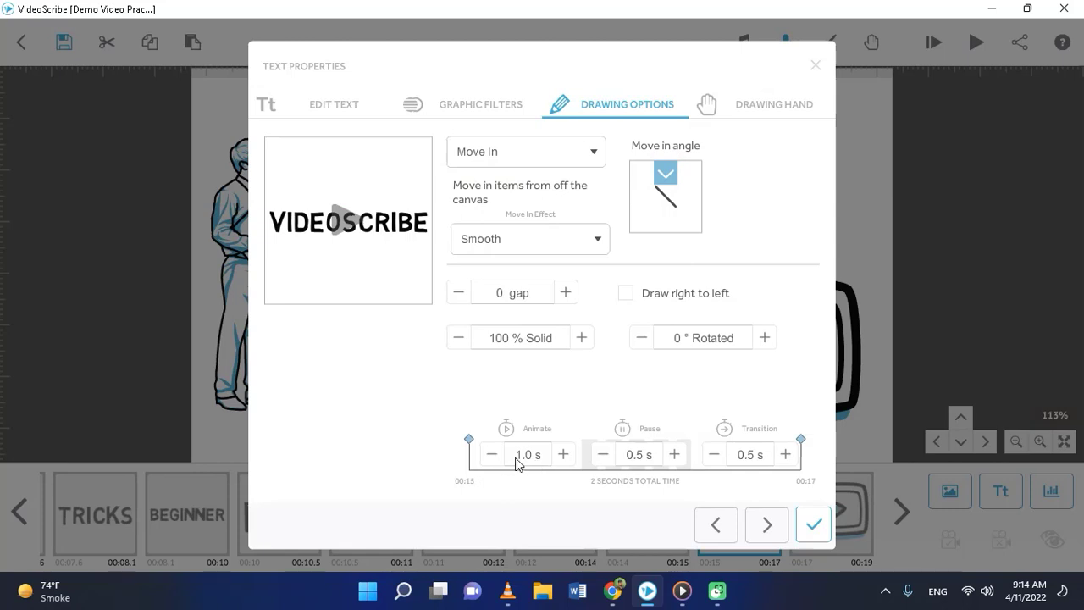
Time the VIDEOSCRIBE text with a 0.5 s animate, 0.5 s pause and 0.0 s transition
left_click(491, 454)
left_click(602, 454)
left_click(675, 455)
left_click(713, 455)
left_click(682, 590)
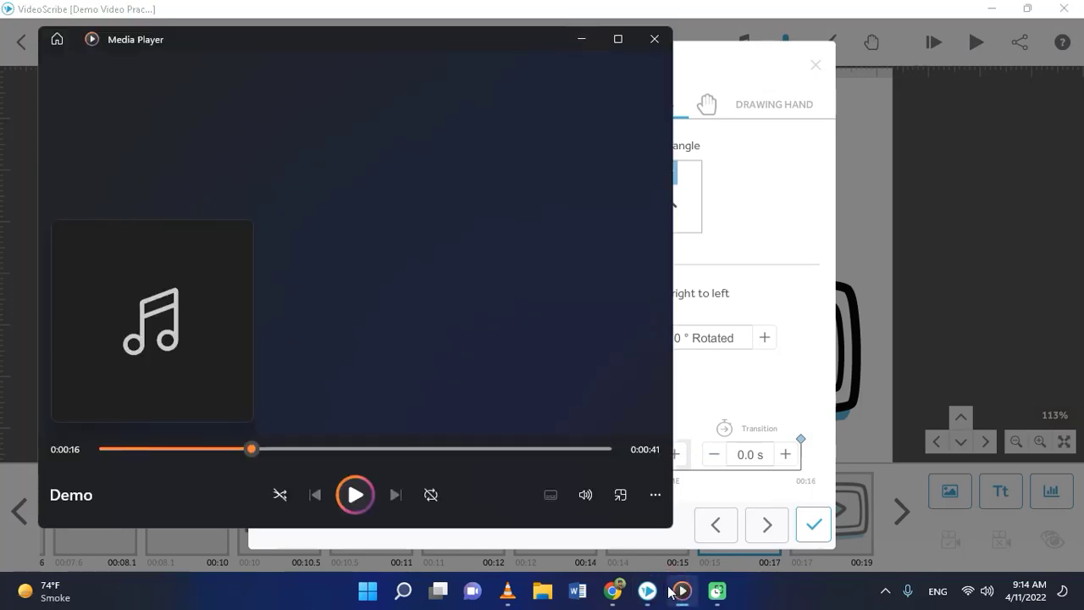
left_click(676, 590)
left_click(814, 524)
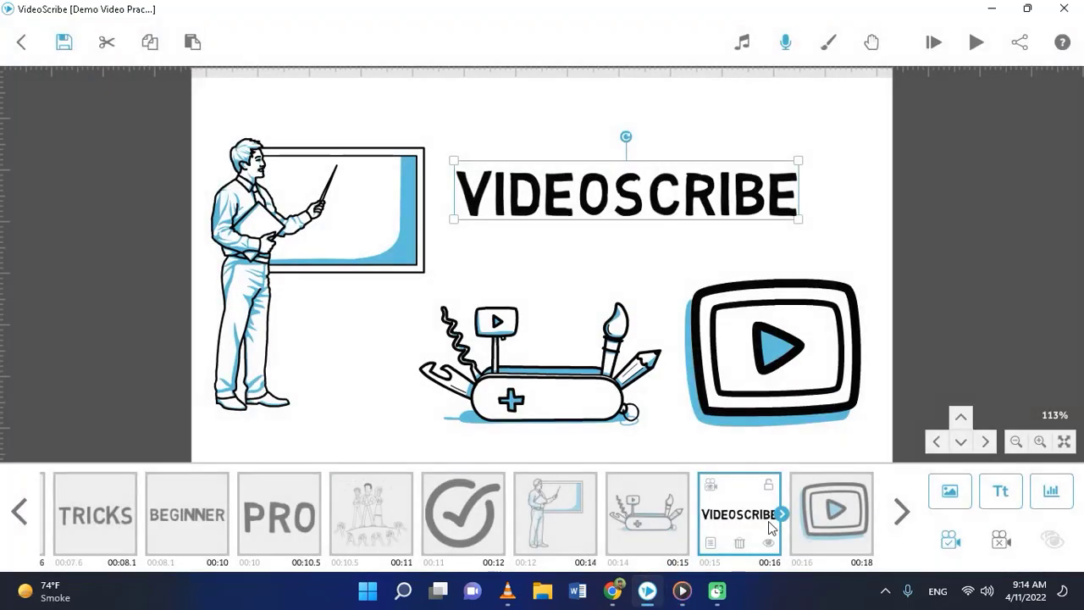
Listen to the narration up to 0:19 in Media Player and set the play-button image's pause and transition to 1.0 s each
left_click(839, 511)
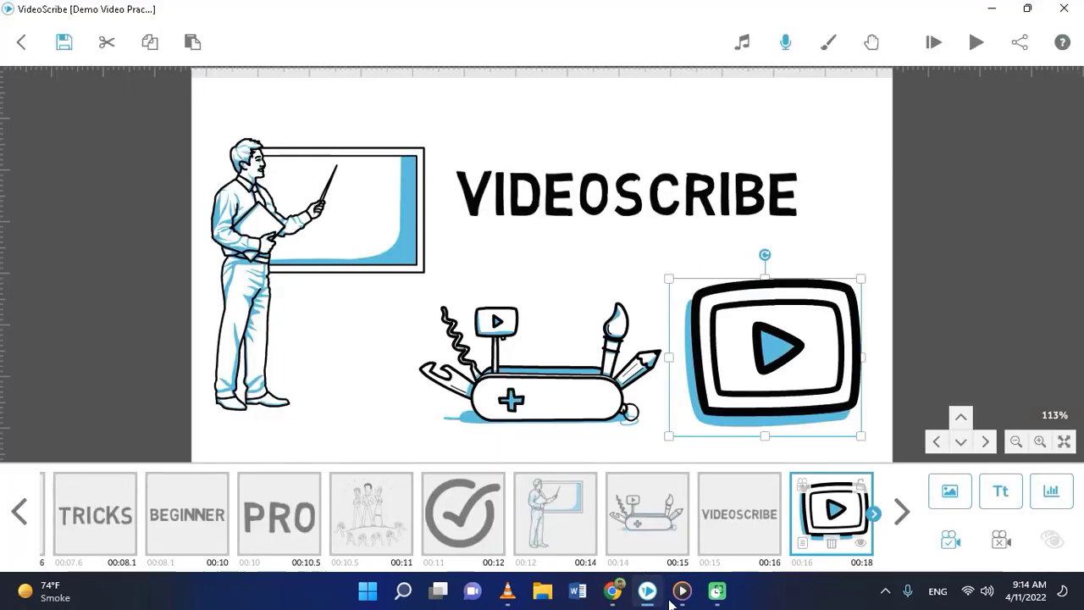
left_click(677, 601)
key("space")
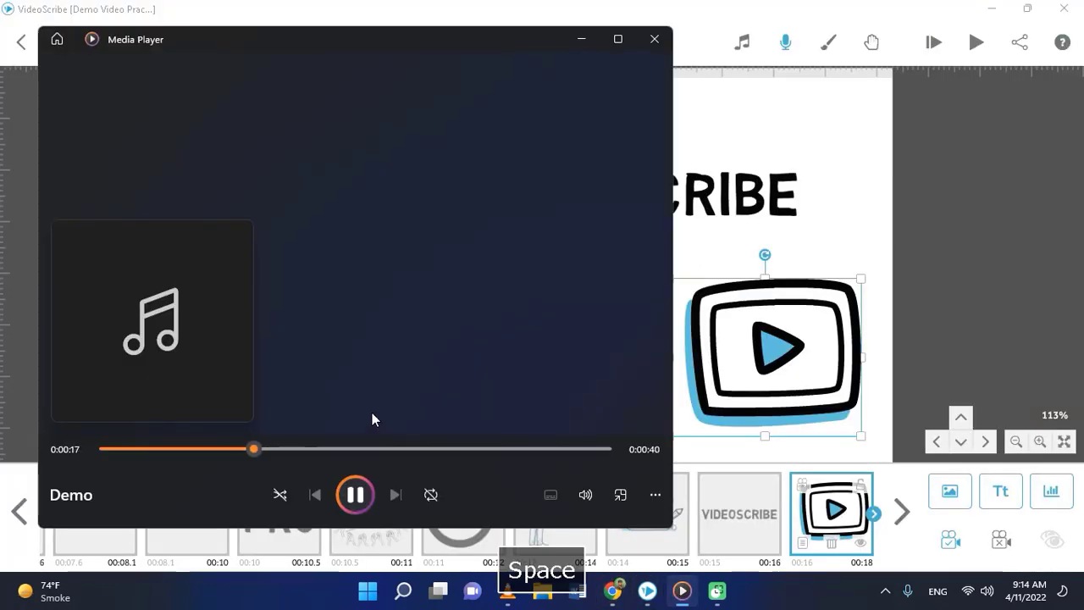
key("space")
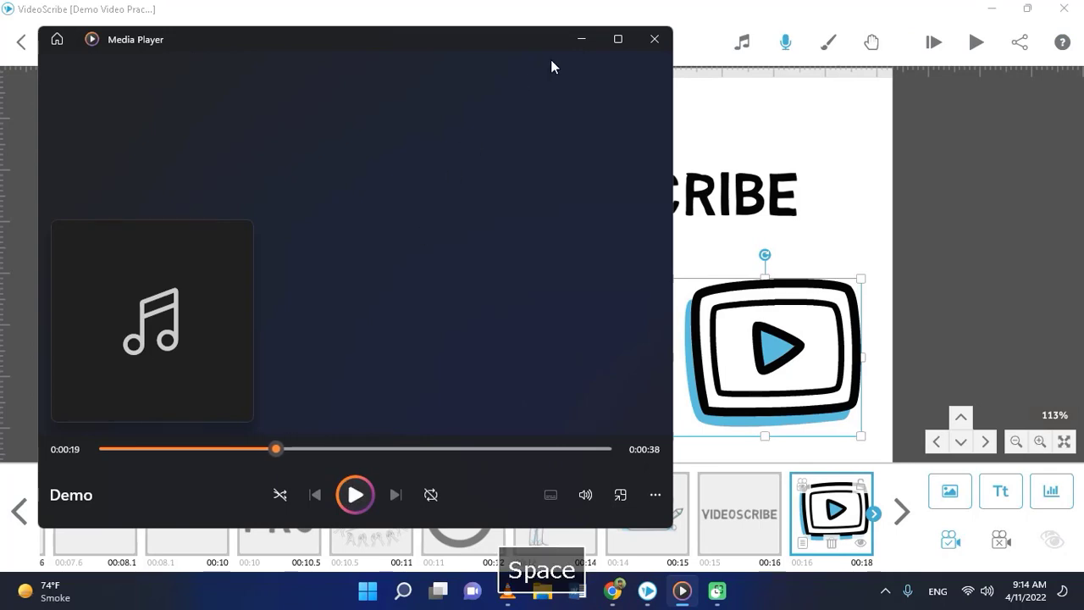
left_click(581, 39)
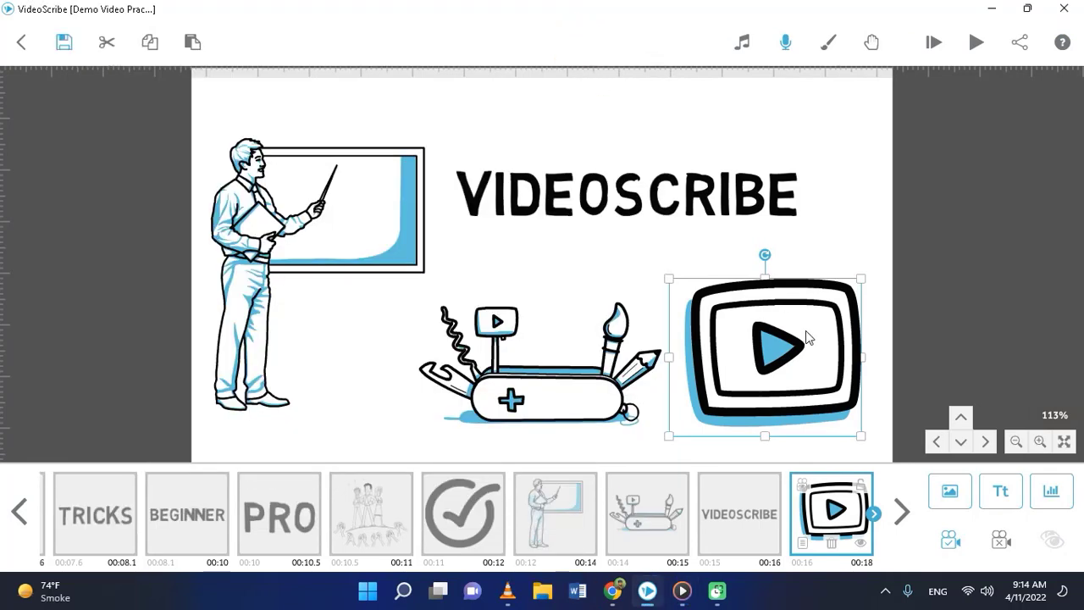
left_click(800, 543)
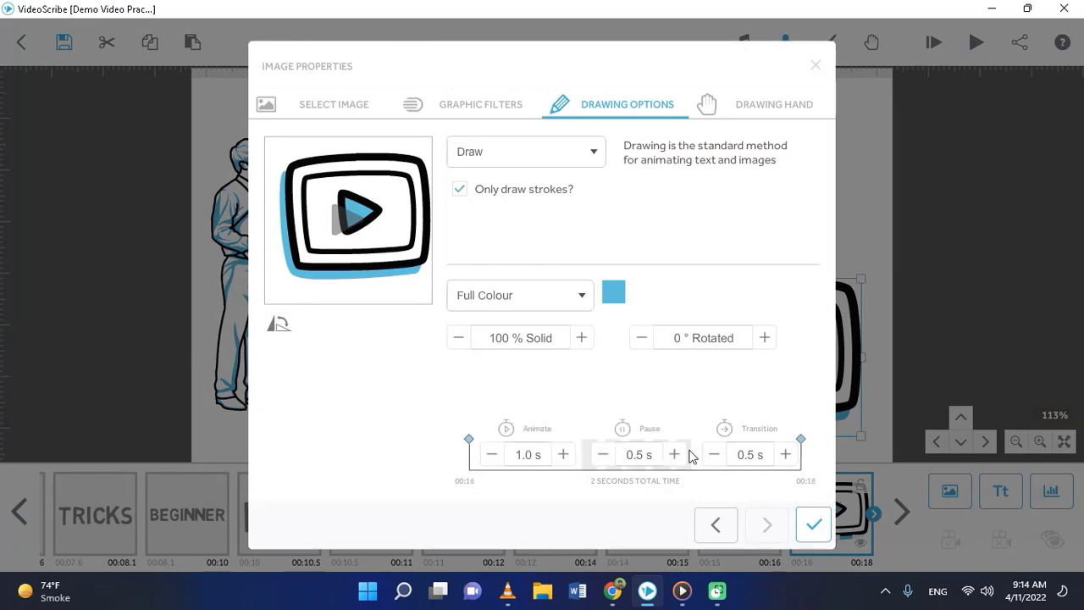
left_click(785, 453)
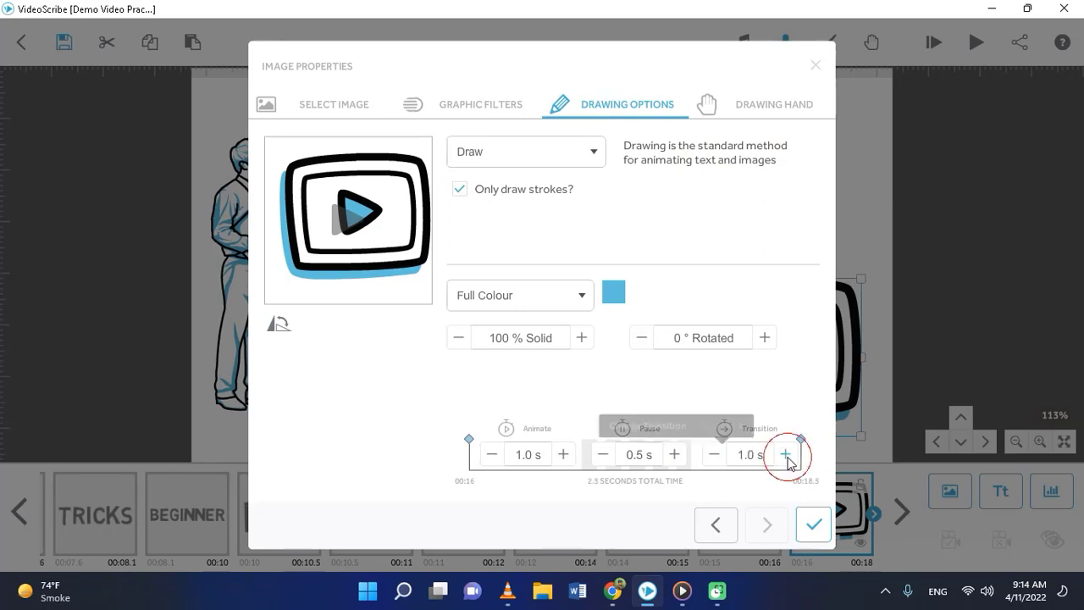
left_click(674, 454)
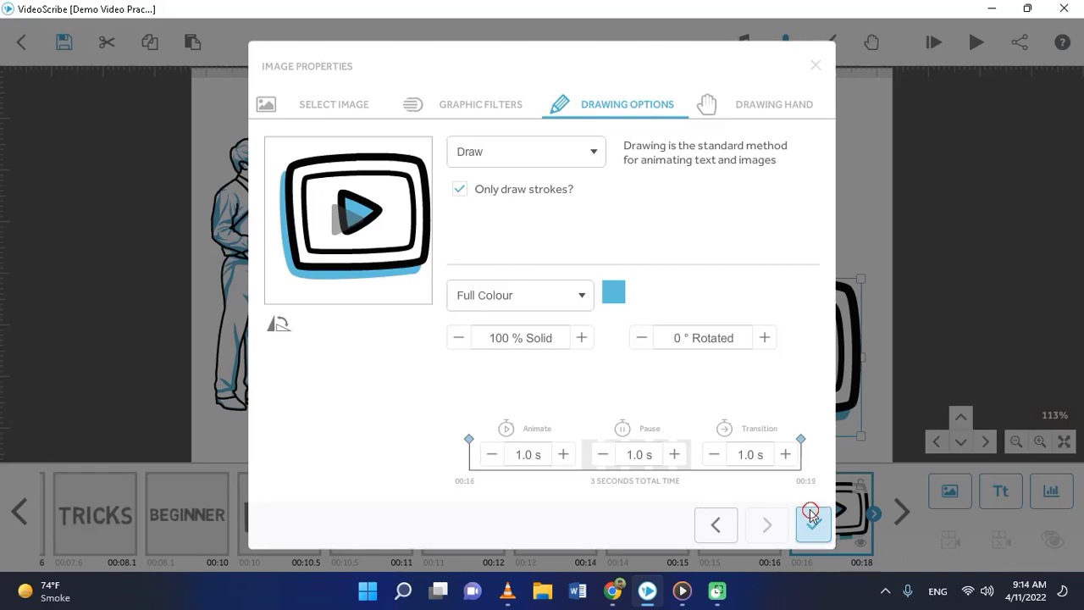
left_click(812, 524)
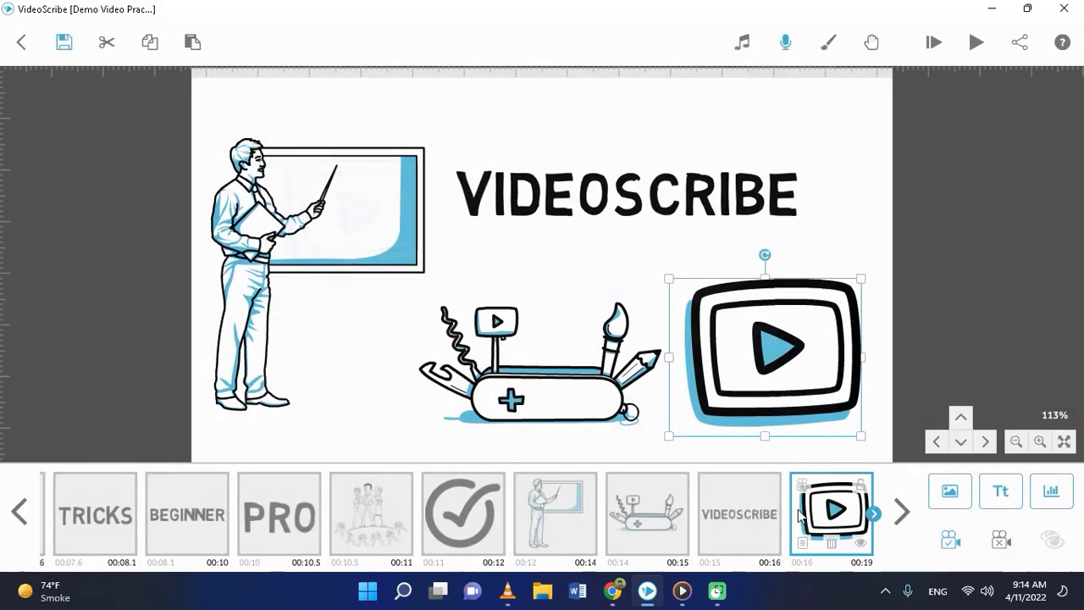
Save the Demo Video Practice scribe and preview the scene from the presenter image onward
left_click(542, 501)
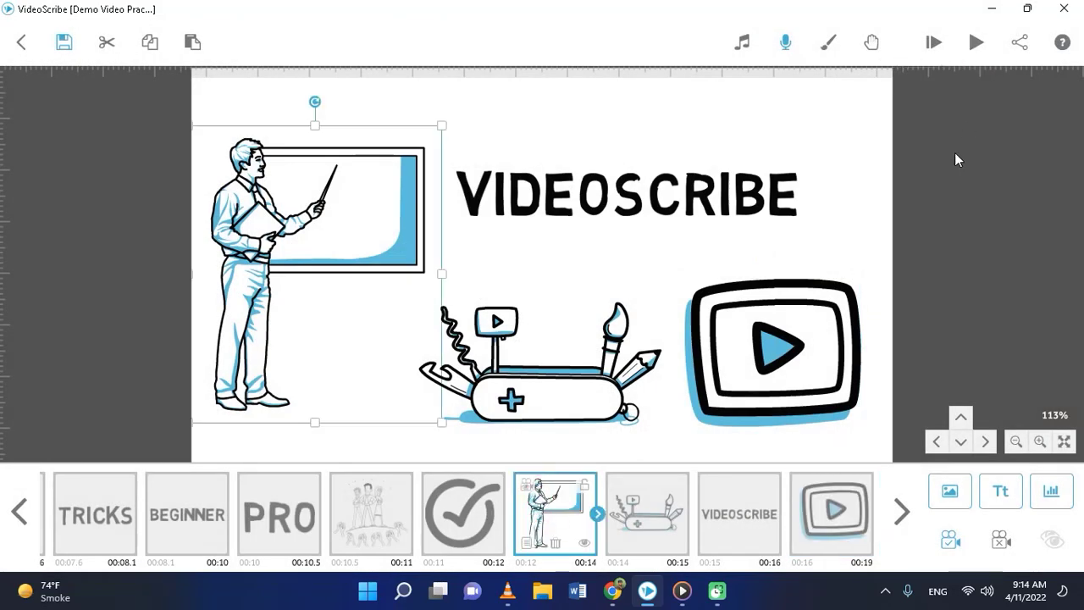
key("ctrl+s")
left_click(750, 392)
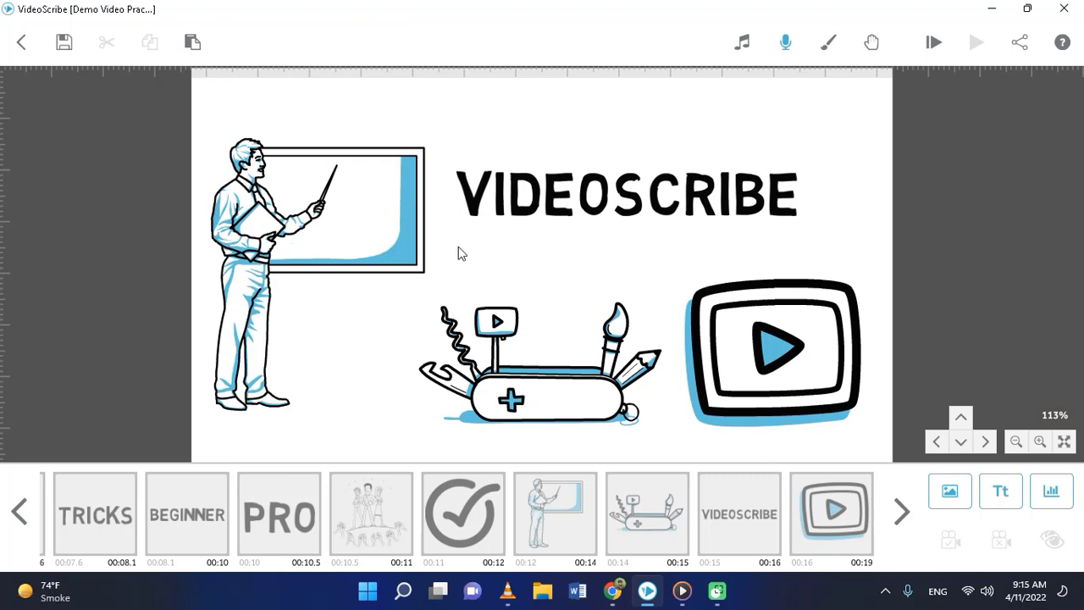
left_click(555, 498)
left_click(977, 43)
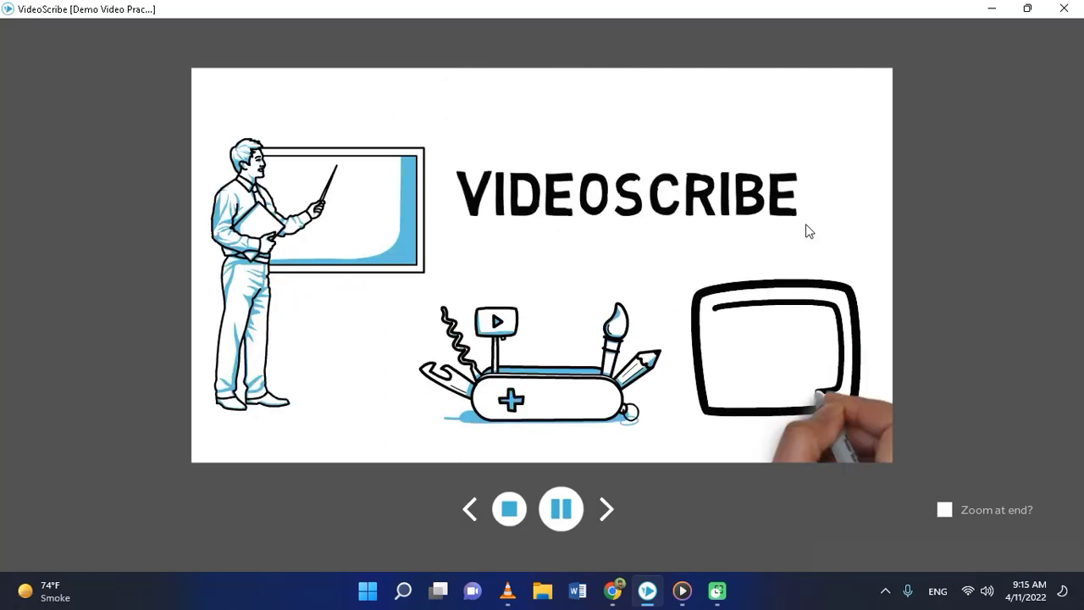
key("space")
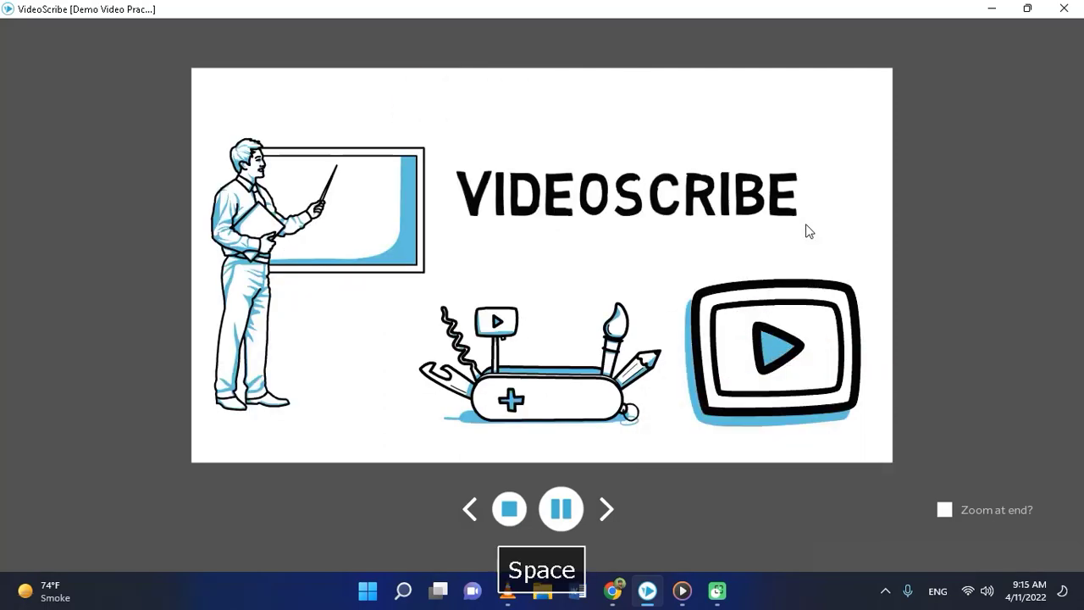
left_click(509, 507)
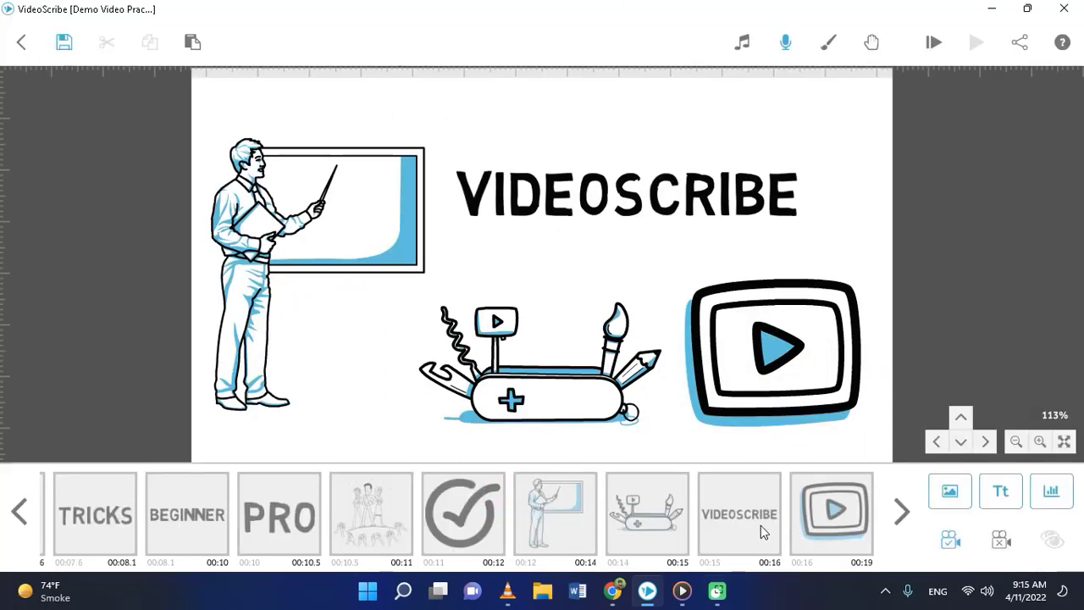
Set the checkmark image's pause time to 1.0 s
left_click(570, 528)
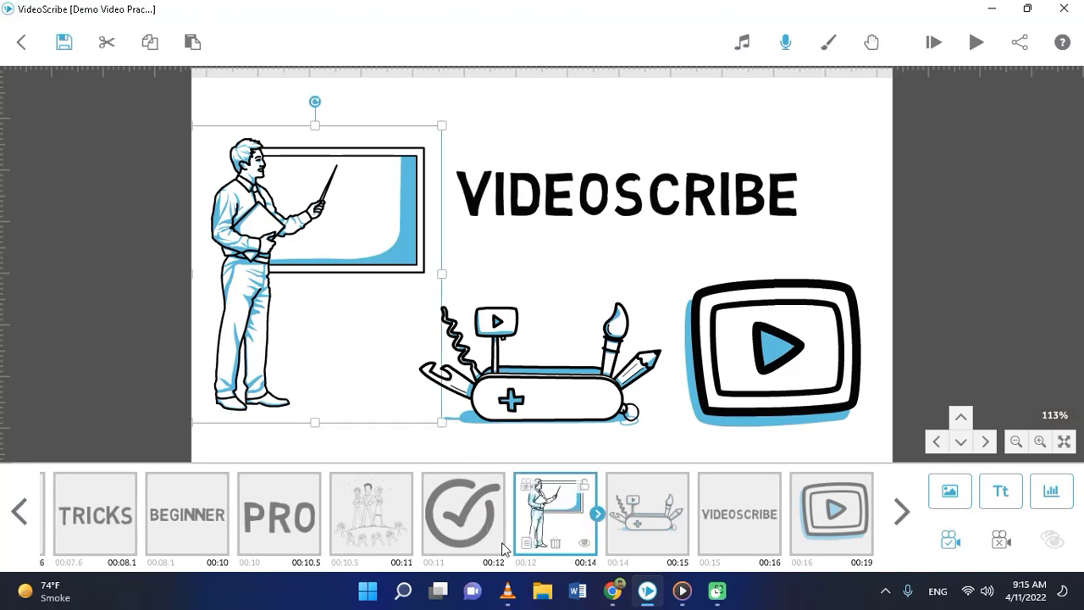
double_click(446, 542)
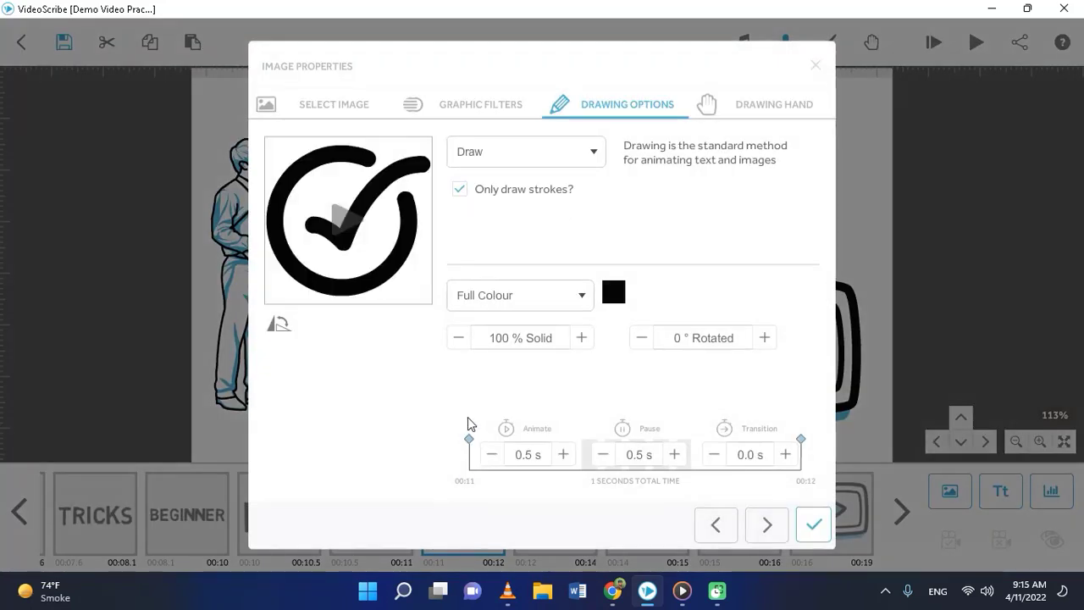
left_click(676, 455)
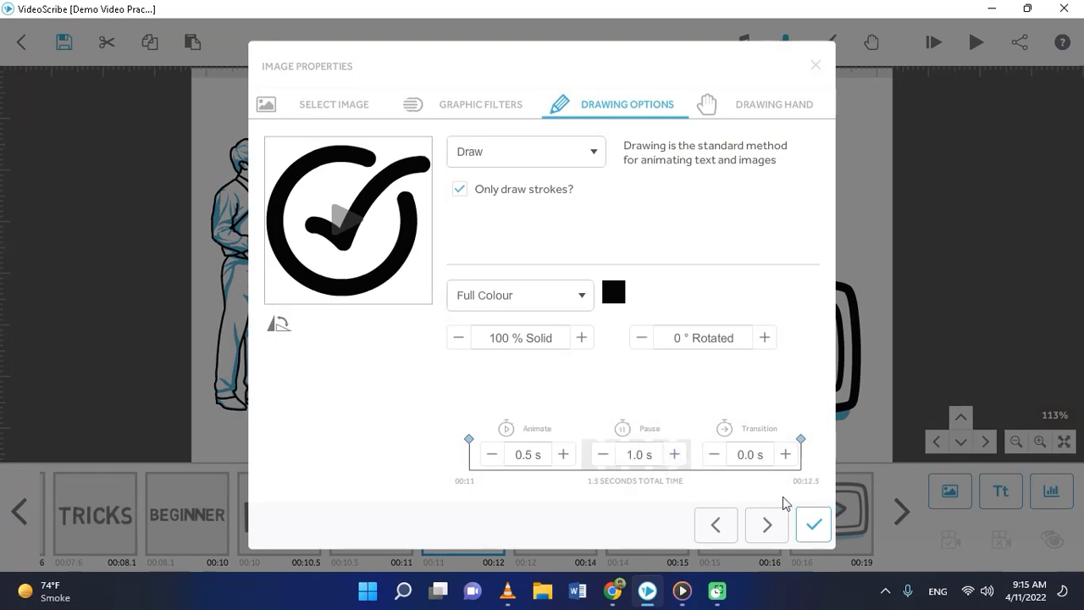
left_click(815, 526)
Preview the scene from the presenter image onward and save the Demo Video Practice scribe
left_click(552, 537)
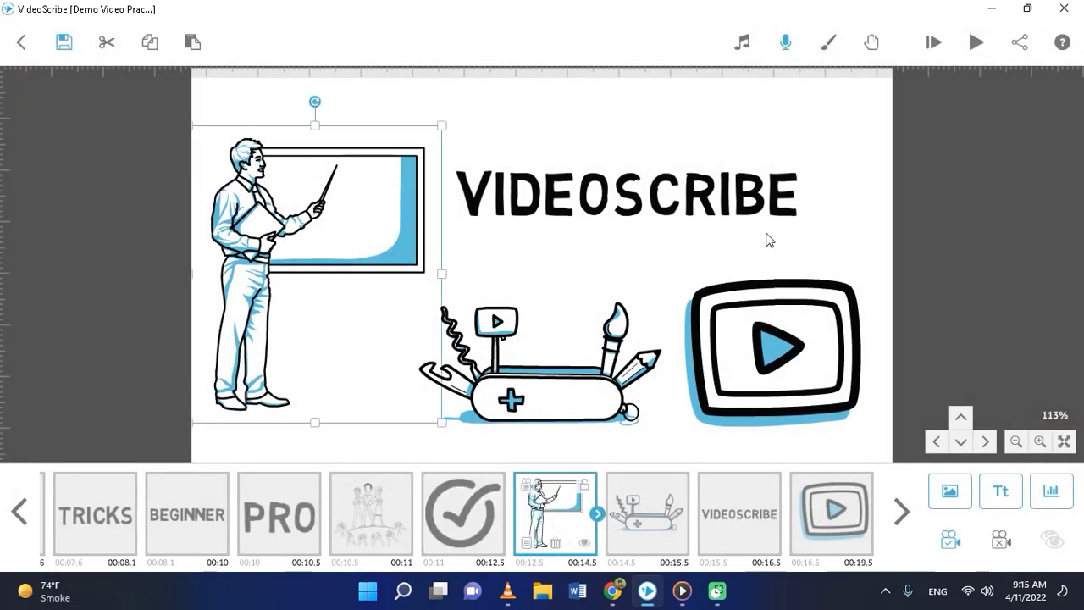
left_click(975, 42)
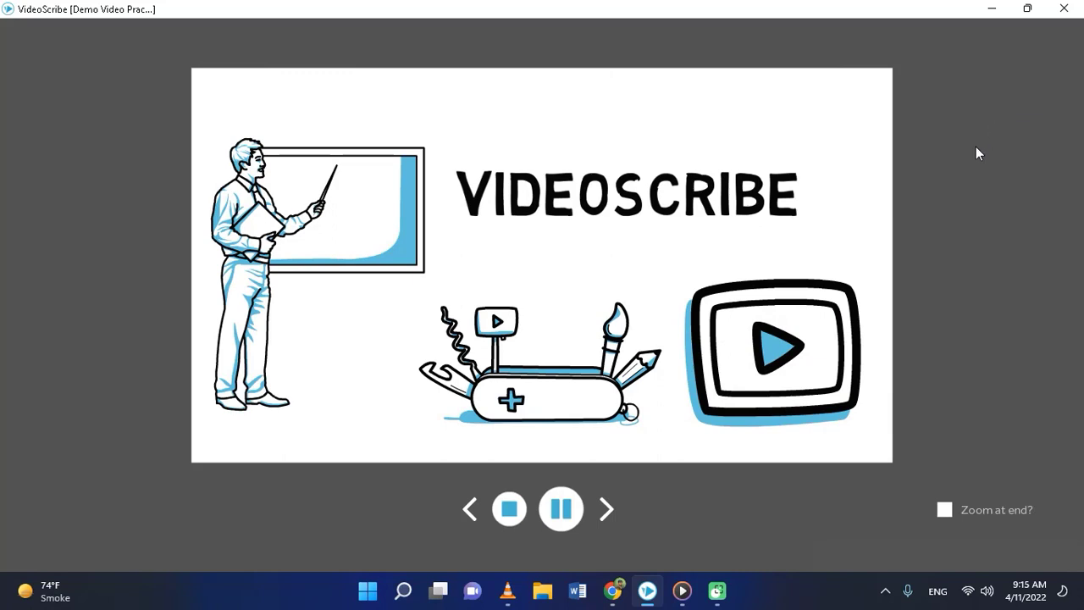
left_click(509, 508)
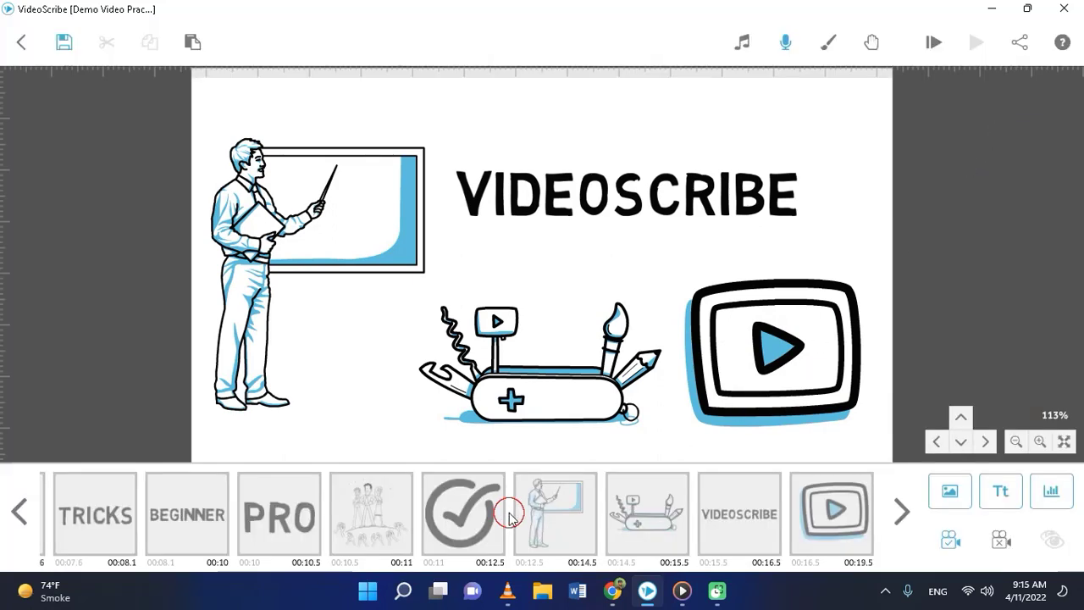
key("ctrl+s")
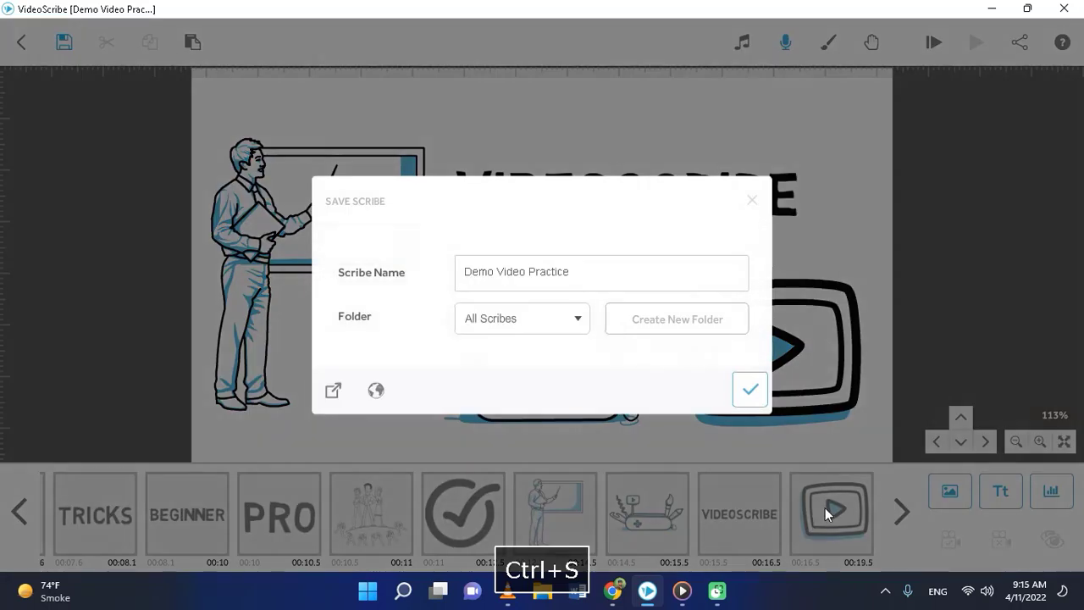
left_click(746, 394)
Set the play-button image's animate time to 1.5 s and preview the animation from that image
left_click(799, 363)
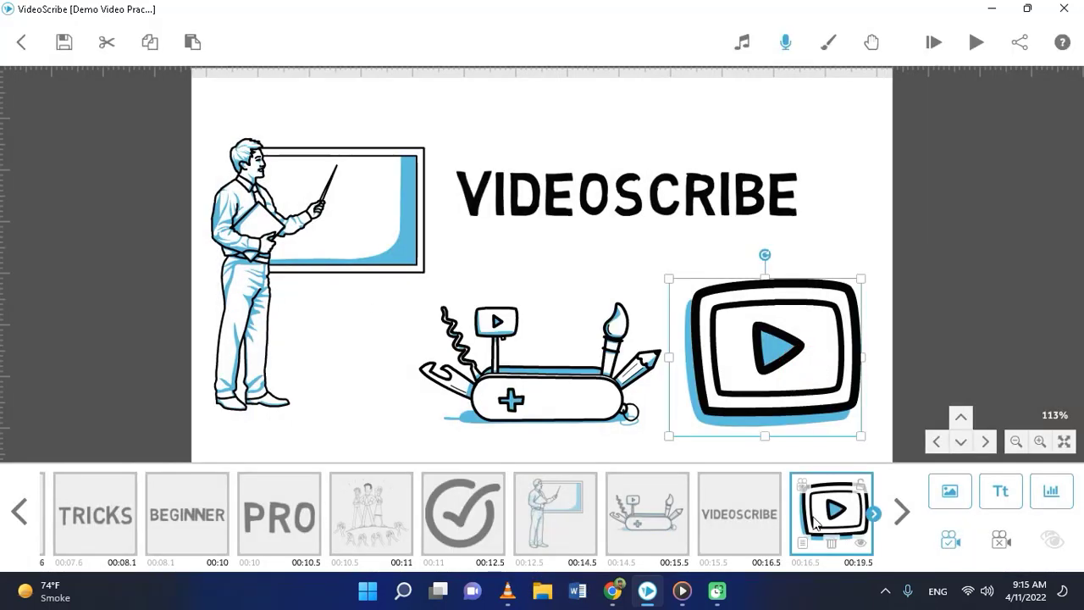
double_click(797, 543)
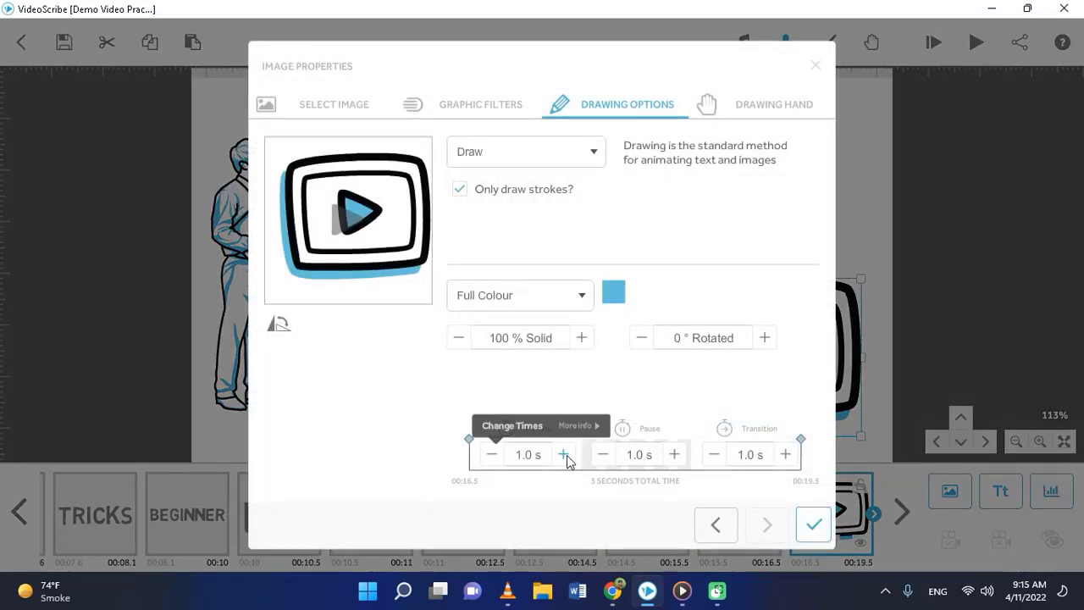
left_click(563, 455)
left_click(812, 525)
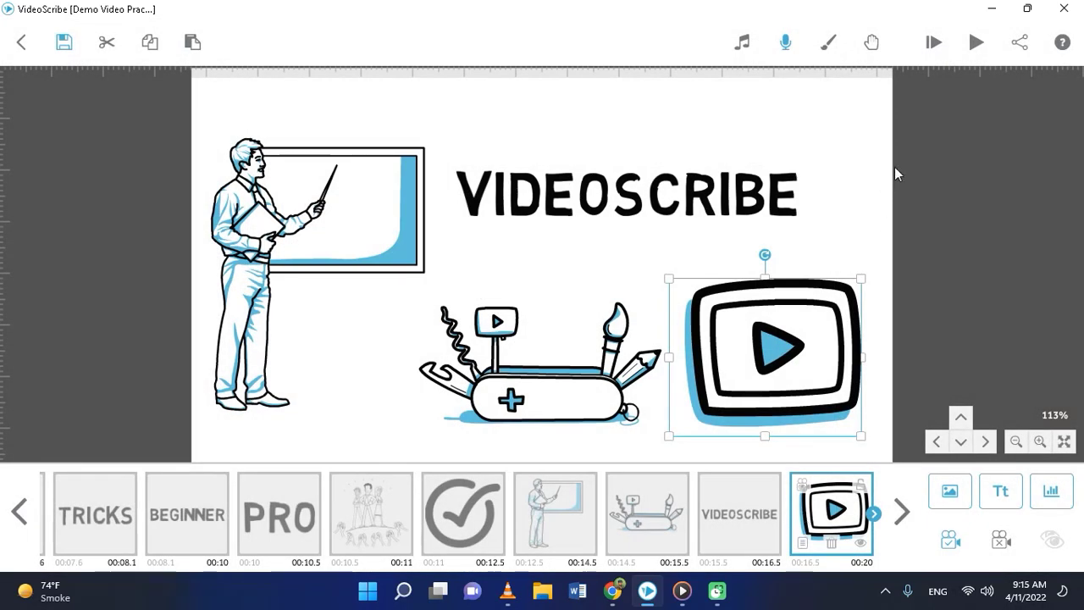
left_click(975, 42)
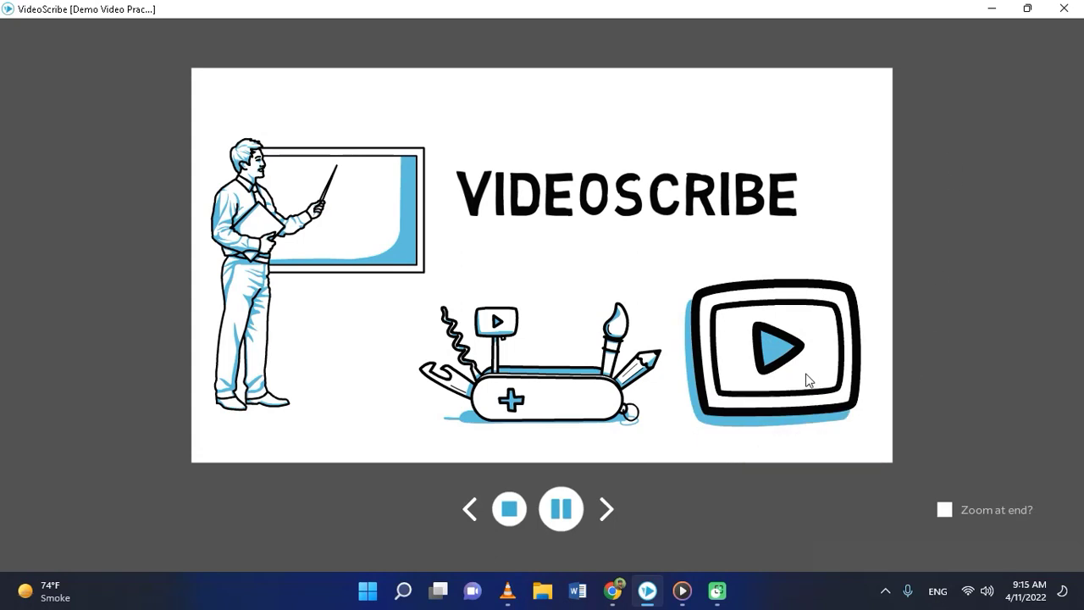
left_click(509, 508)
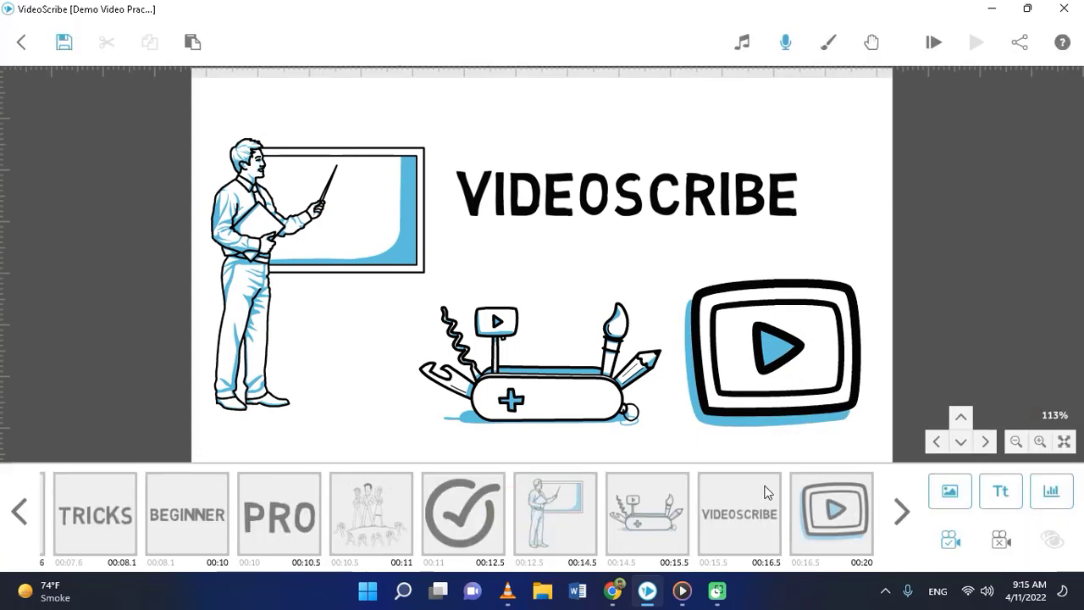
Set the VIDEOSCRIBE text's animate time to 1.0 s and save the Demo Video Practice scribe
double_click(743, 513)
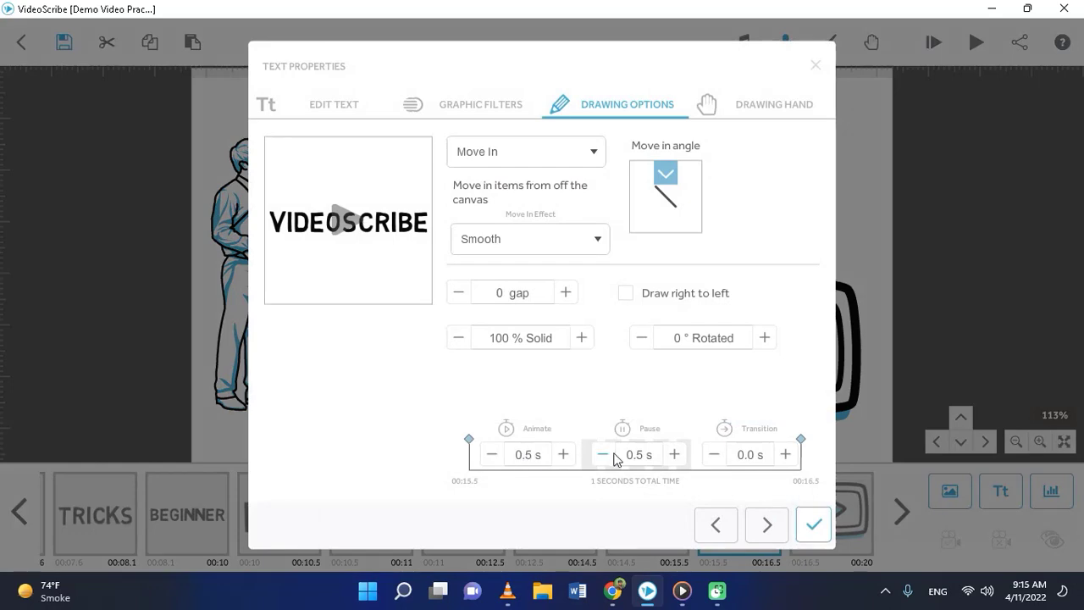
left_click(563, 454)
left_click(766, 522)
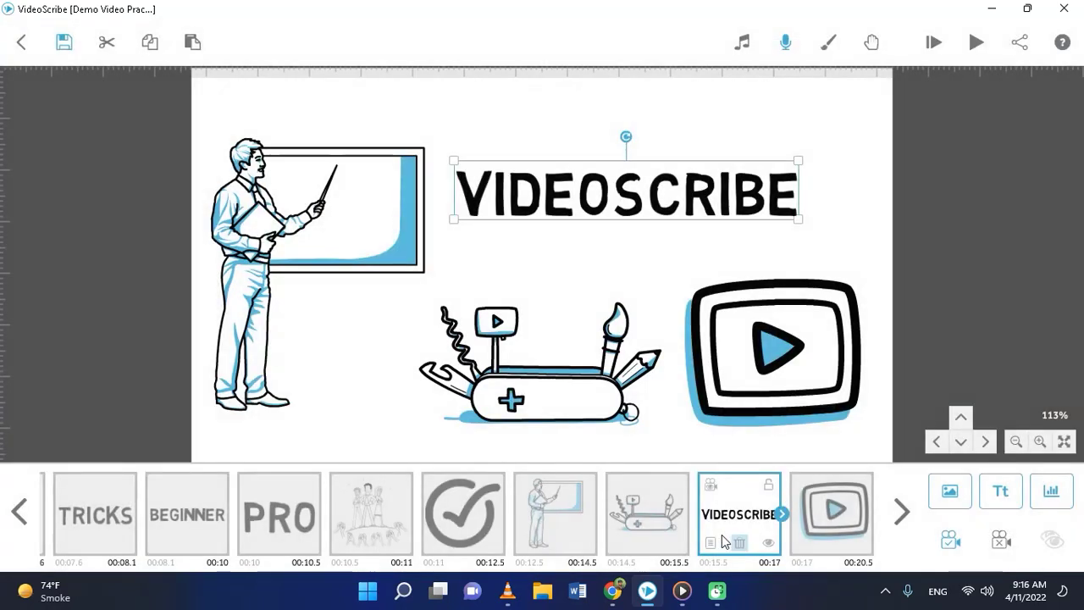
key("ctrl+s")
left_click(745, 398)
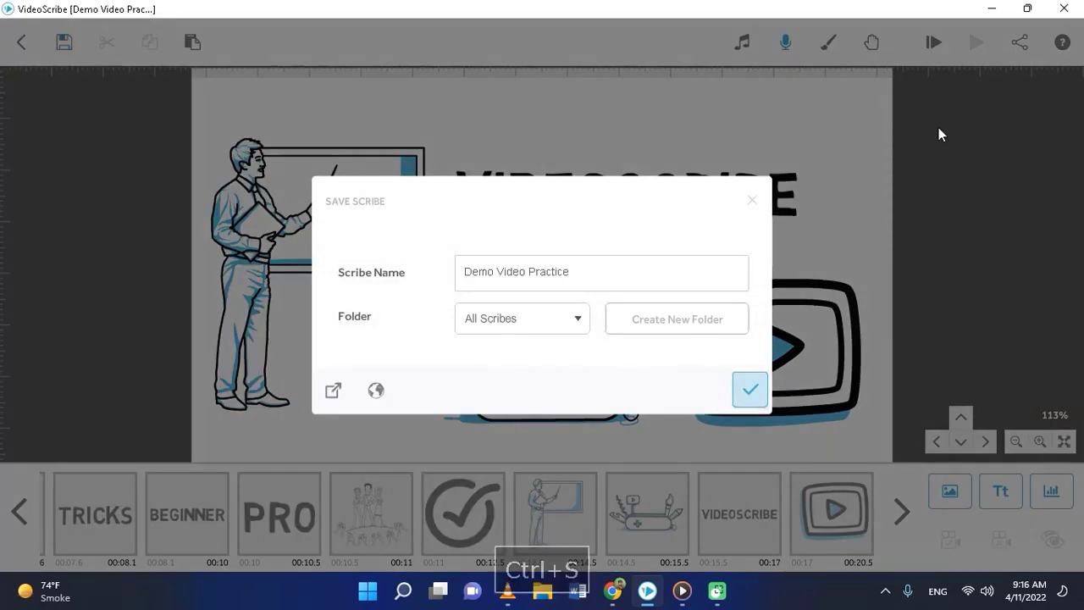
Preview the animation from the VIDEOSCRIBE text onward
left_click(714, 528)
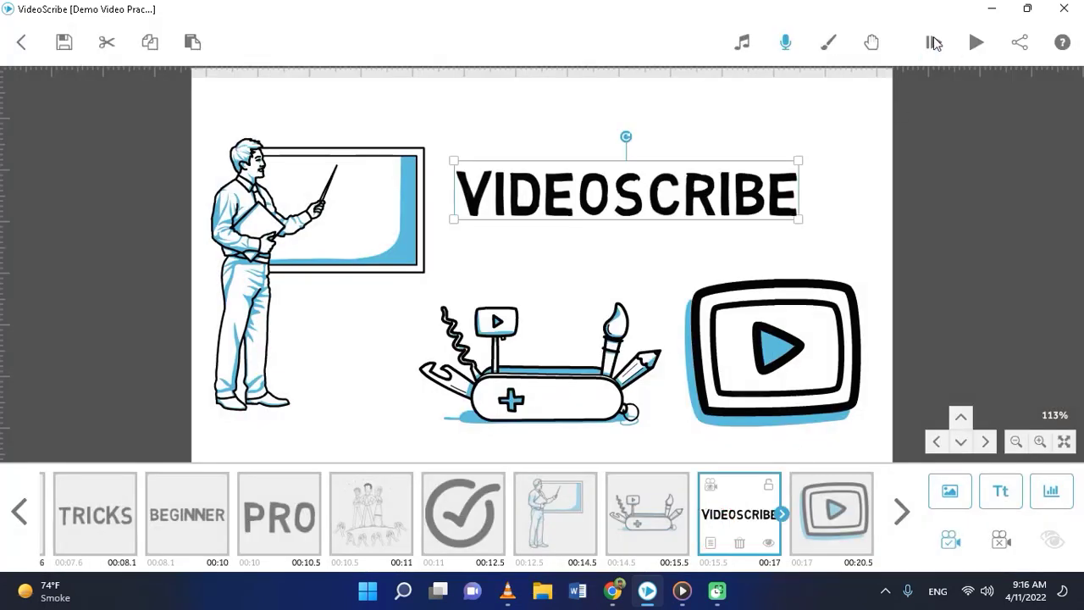
left_click(977, 41)
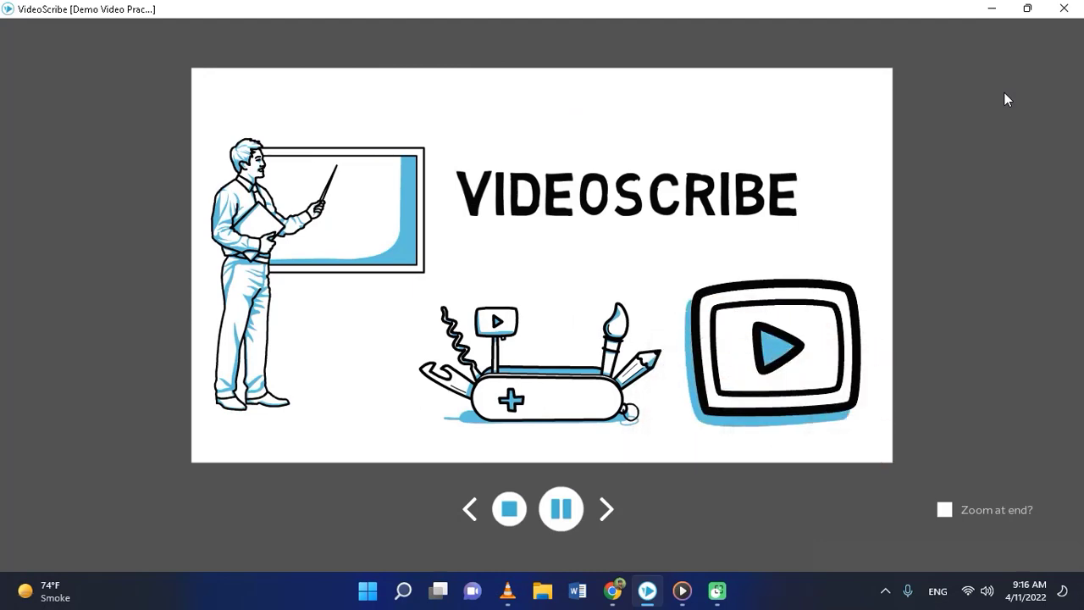
left_click(523, 511)
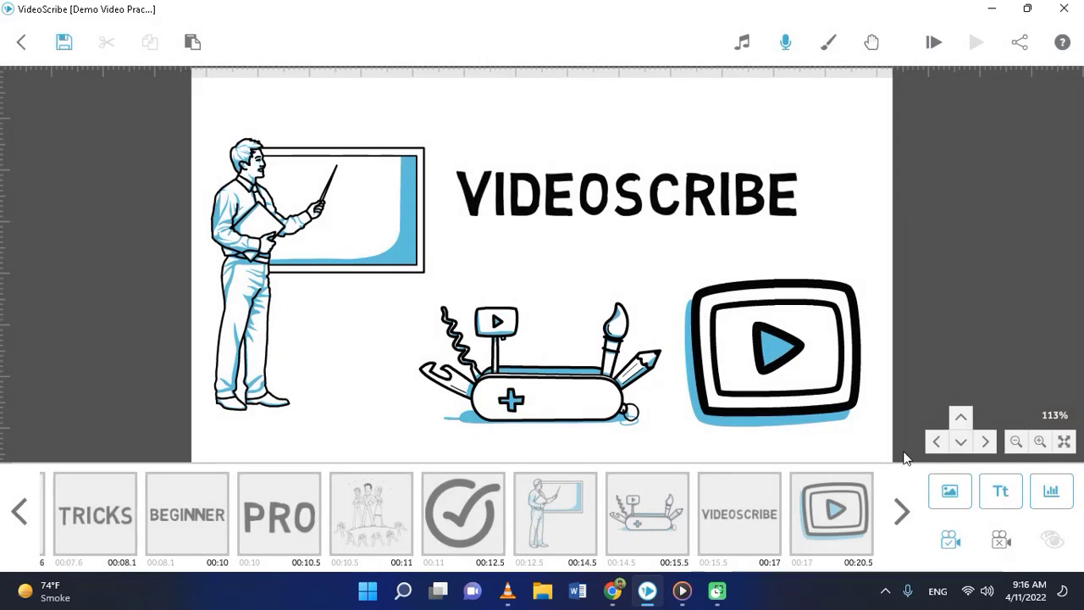
Review the course script in Google Docs in Chrome, reading the line beginning "After this course you will know how to create", and return to VideoScribe
left_click(820, 541)
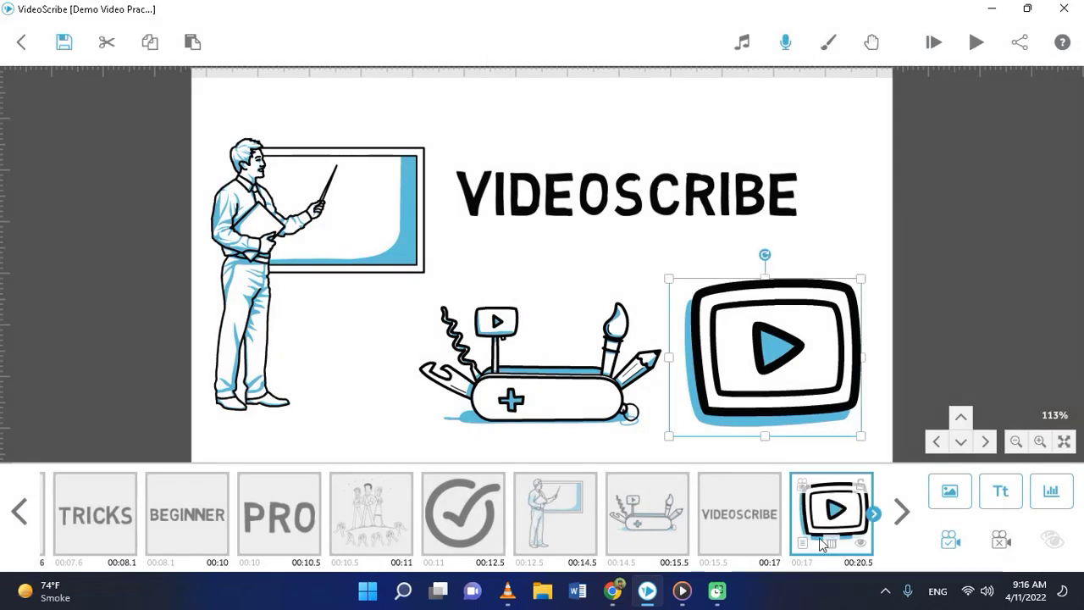
left_click(899, 513)
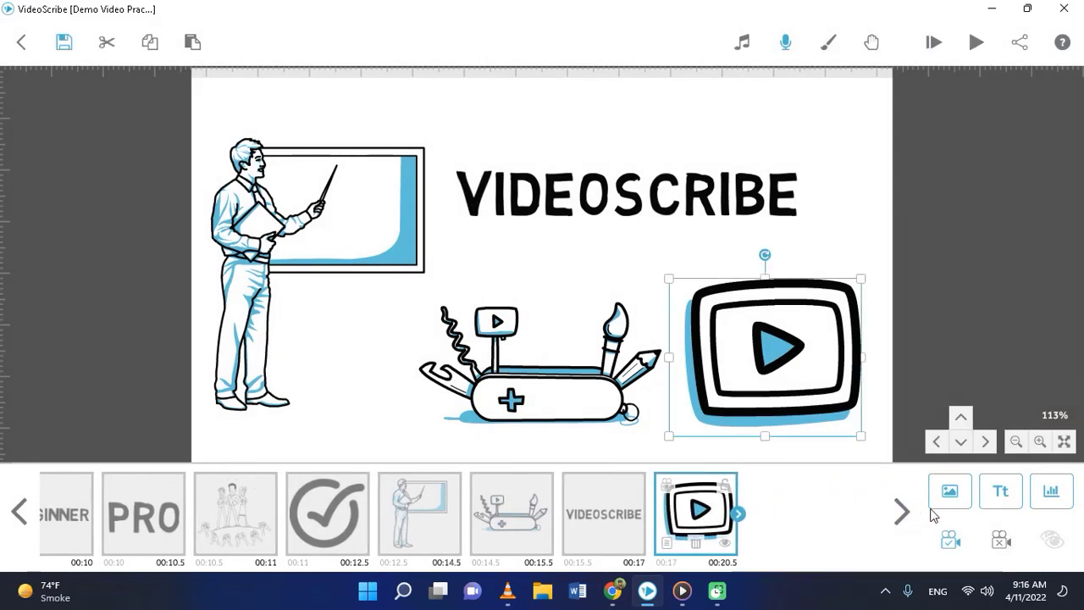
left_click(613, 594)
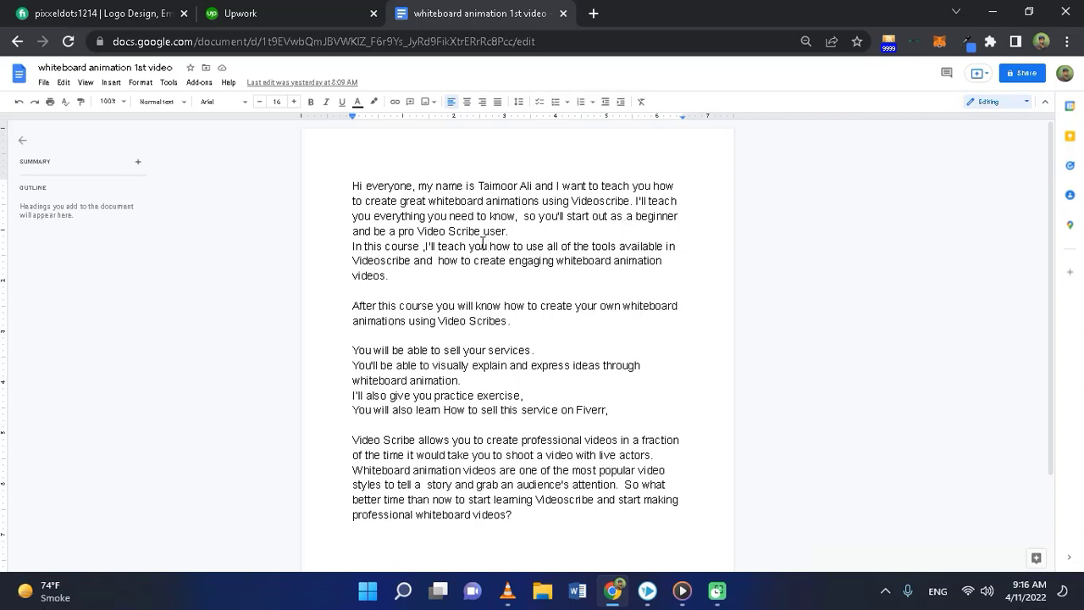
left_click_drag(398, 279, 330, 174)
left_click(350, 264)
left_click(353, 307)
left_click_drag(500, 308, 359, 301)
left_click(491, 308)
left_click(989, 12)
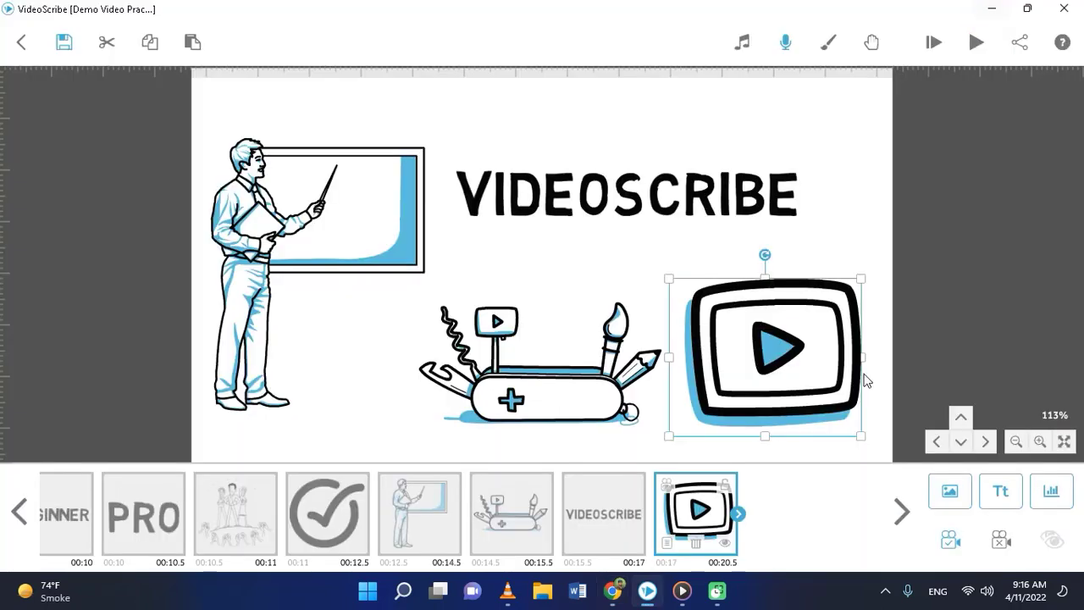
Add the recently used image of the standing man in a black T-shirt to an empty canvas area and place it at the scene's left side
left_click_drag(885, 368, 181, 344)
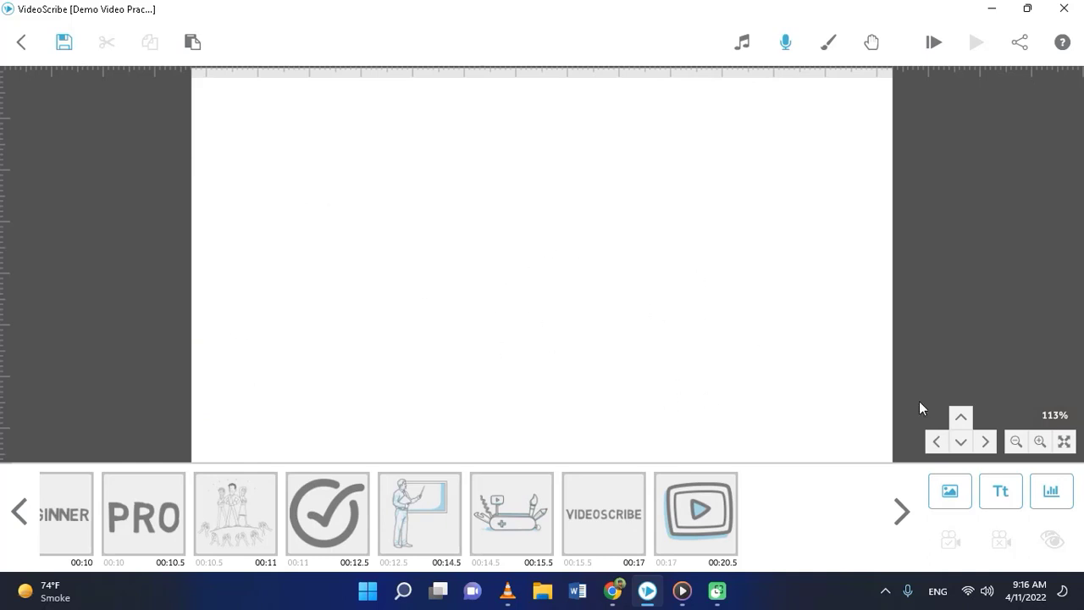
left_click(950, 500)
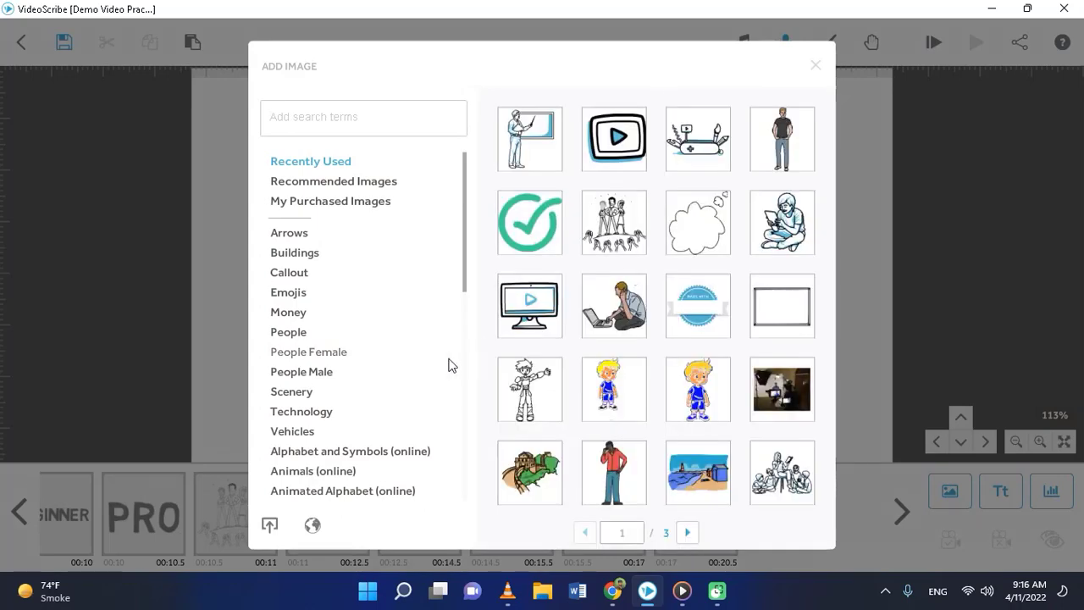
left_click(790, 138)
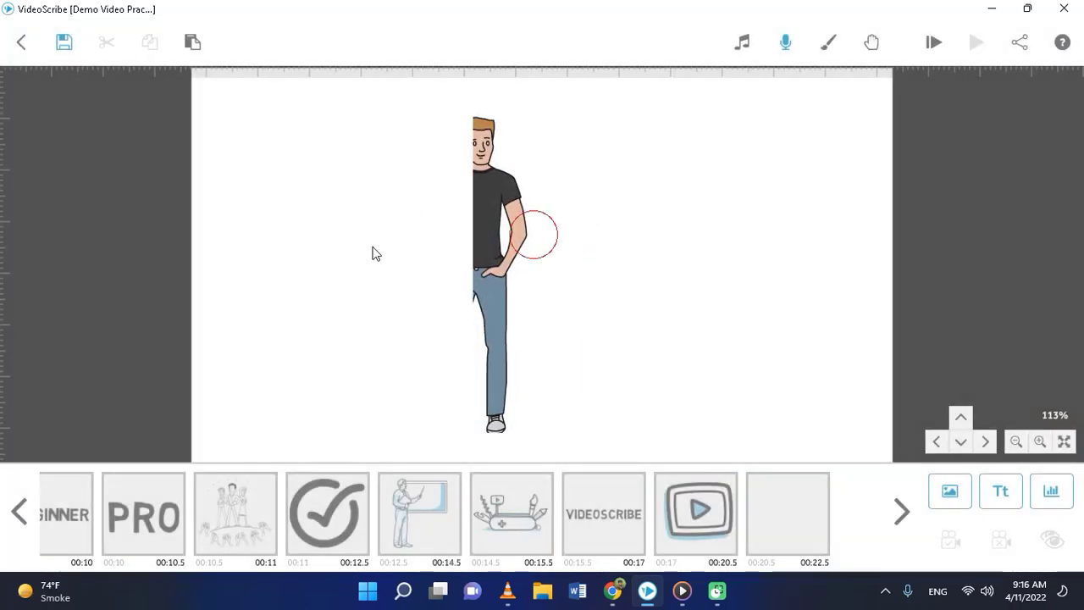
left_click_drag(373, 247, 304, 241)
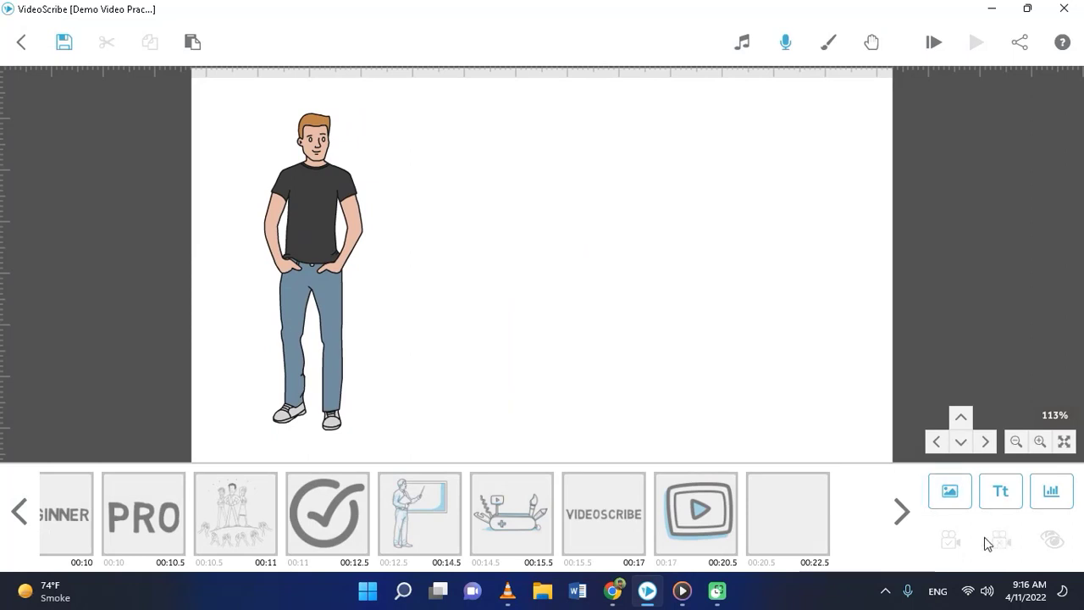
left_click(336, 293)
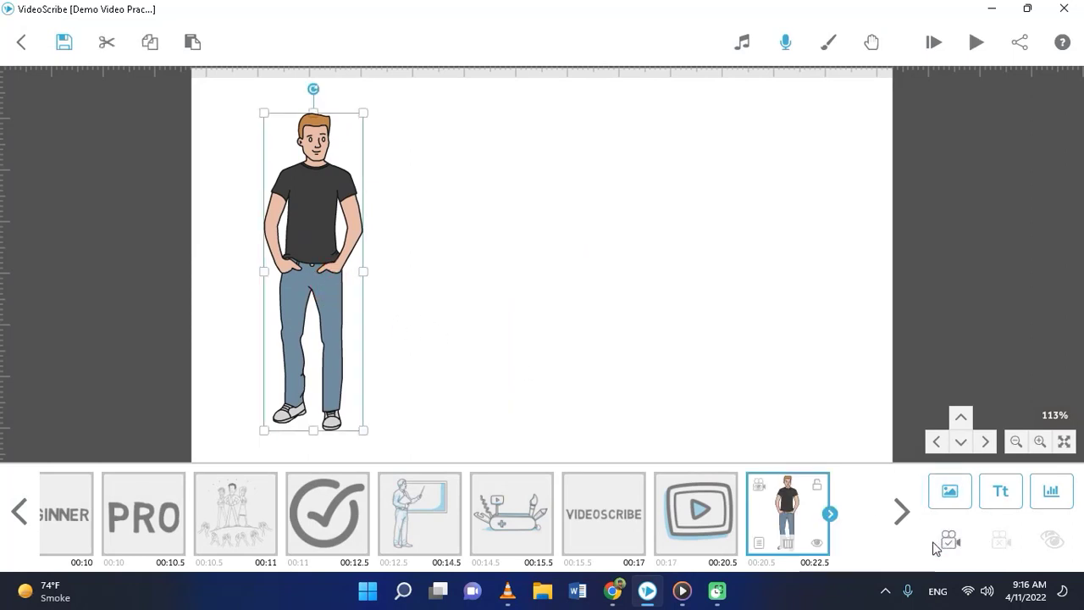
left_click(666, 303)
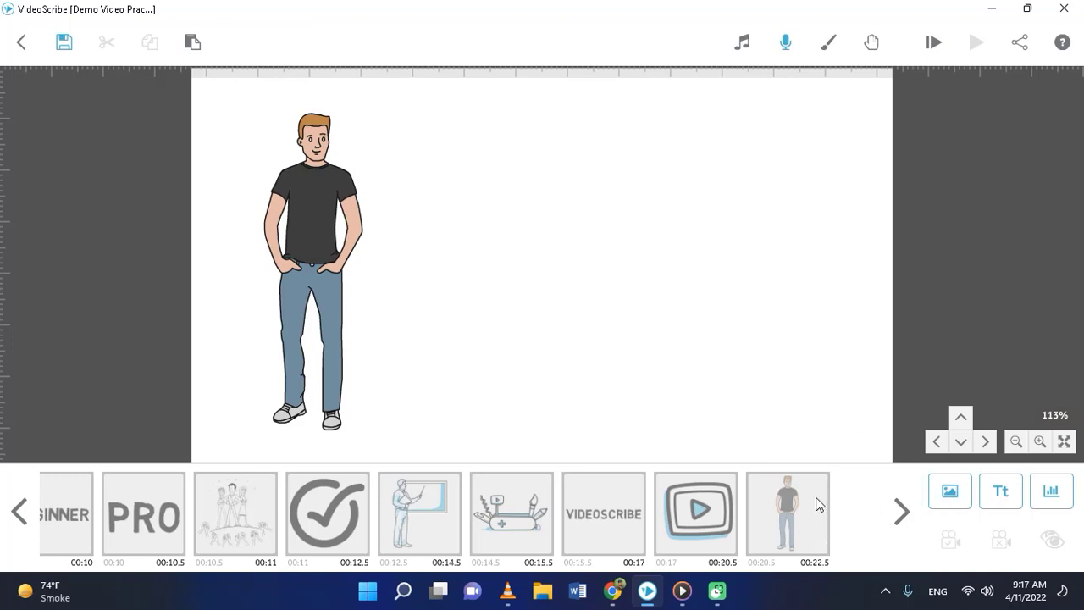
left_click(954, 504)
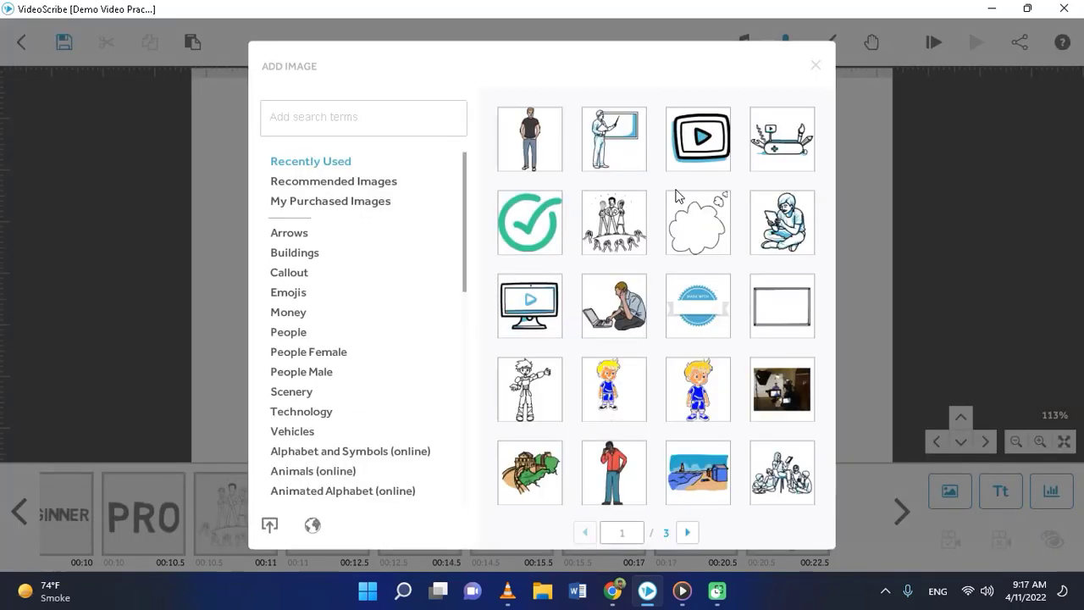
left_click(815, 67)
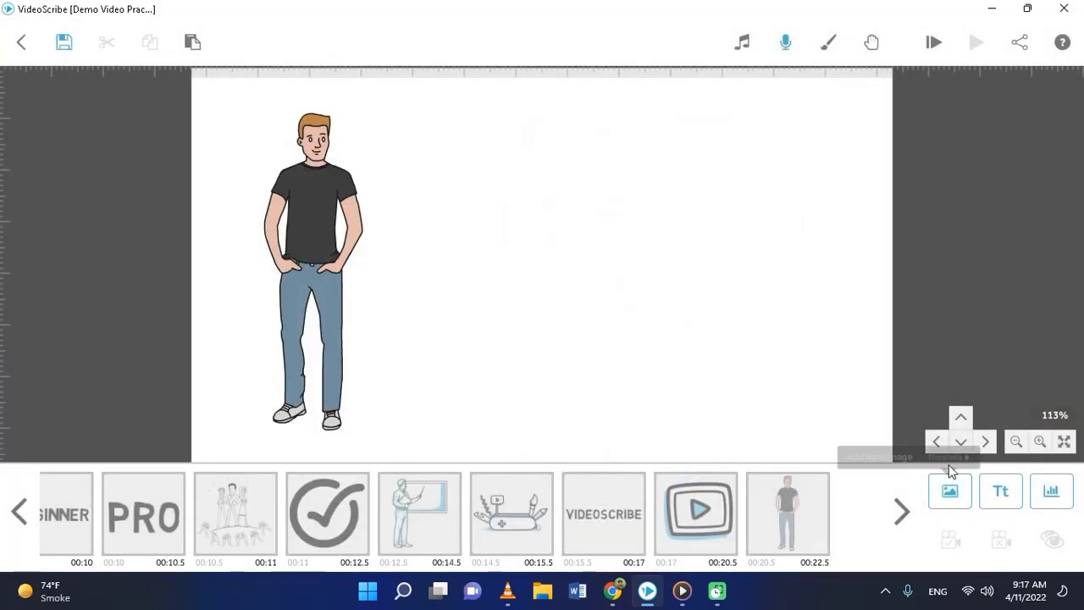
Add the recently used blank whiteboard image to the scene and enlarge it beside the standing man
left_click(949, 491)
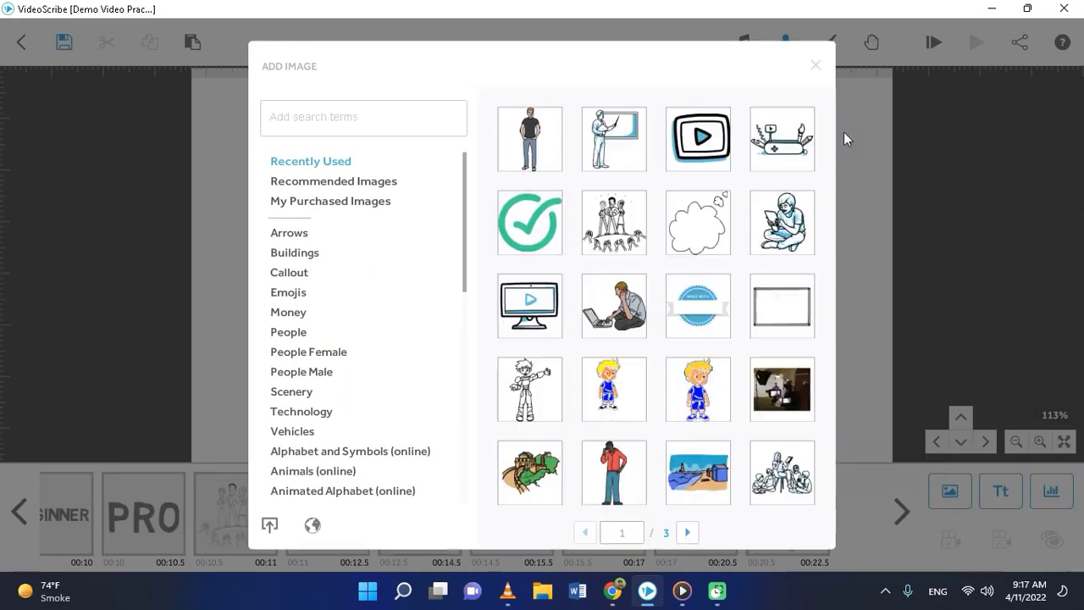
left_click(790, 313)
left_click_drag(641, 265, 638, 222)
left_click_drag(719, 338, 792, 391)
left_click_drag(742, 354, 771, 372)
Scale down the oversized whiteboard and fit it beside the standing man in the black T-shirt
left_click(760, 518)
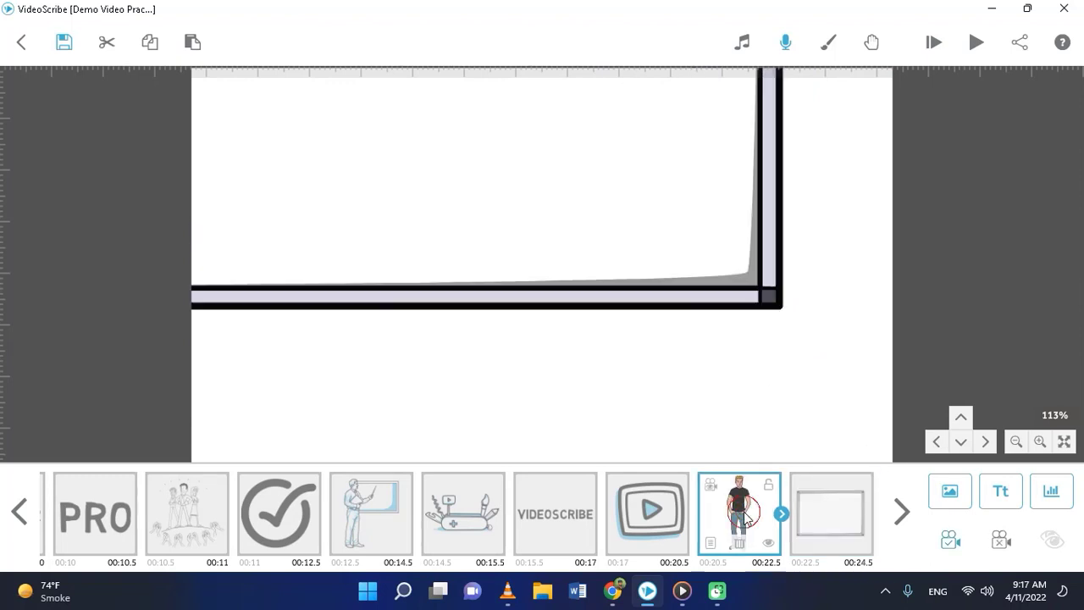
left_click(664, 511)
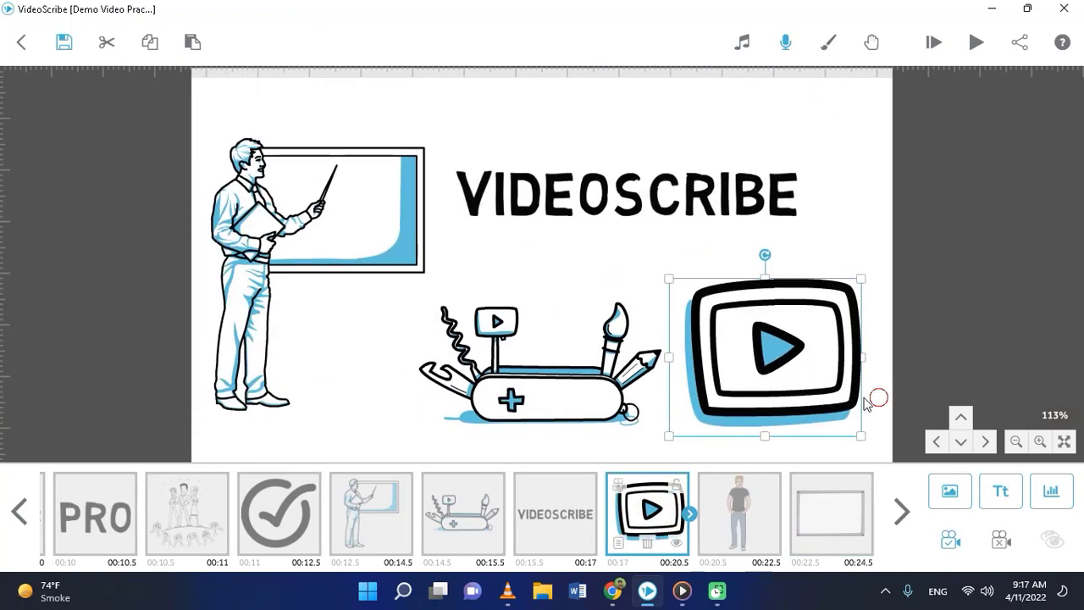
left_click_drag(864, 395, 266, 379)
scroll(695, 360, "down", 1)
scroll(694, 359, "down", 2)
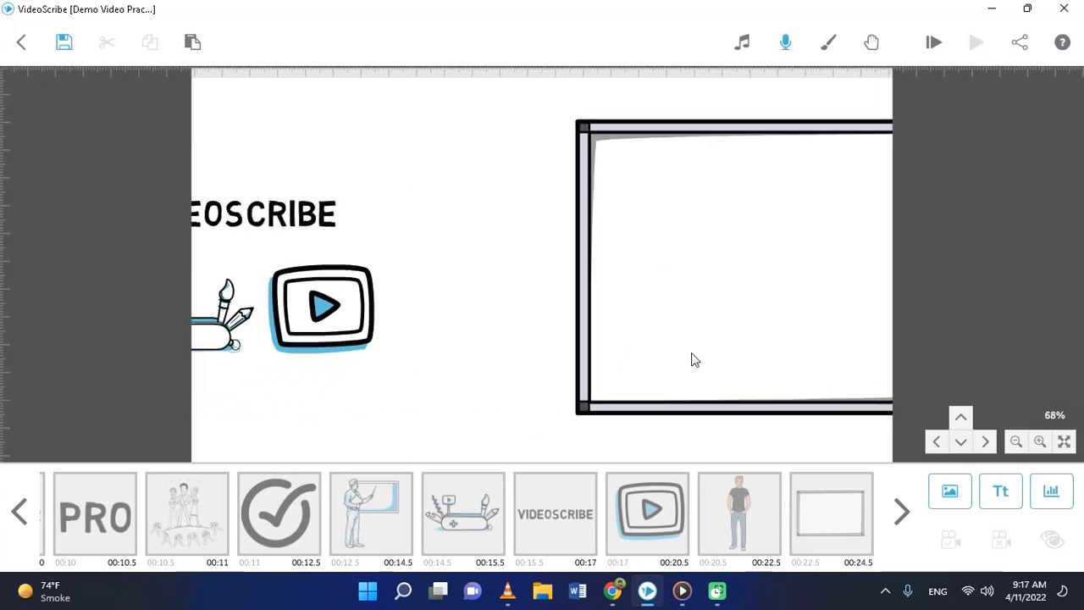
left_click_drag(751, 353, 474, 366)
left_click(578, 377)
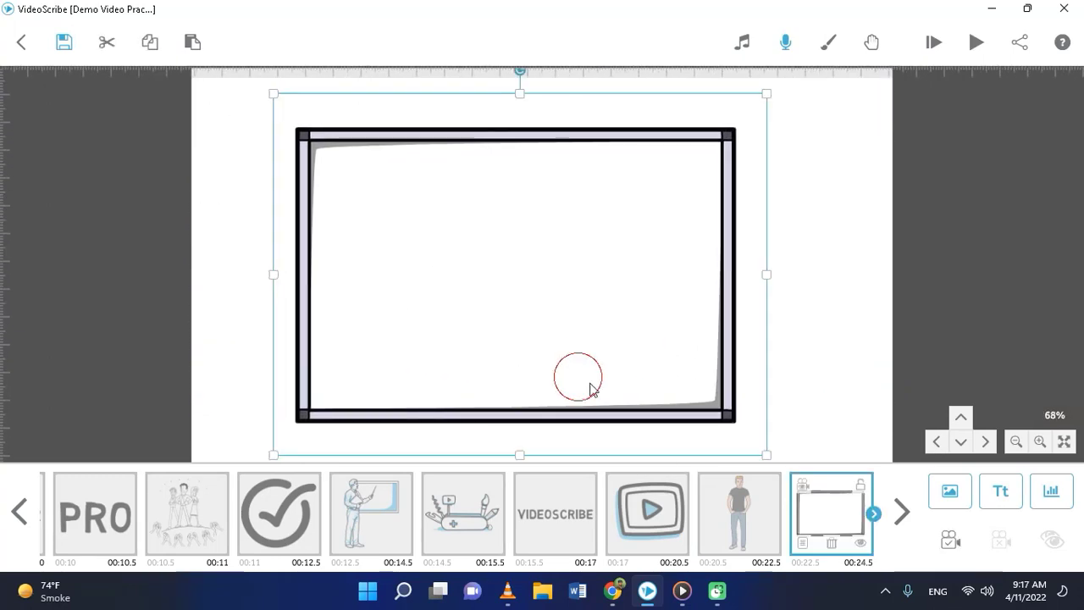
left_click_drag(765, 453, 660, 320)
scroll(615, 319, "up", 1)
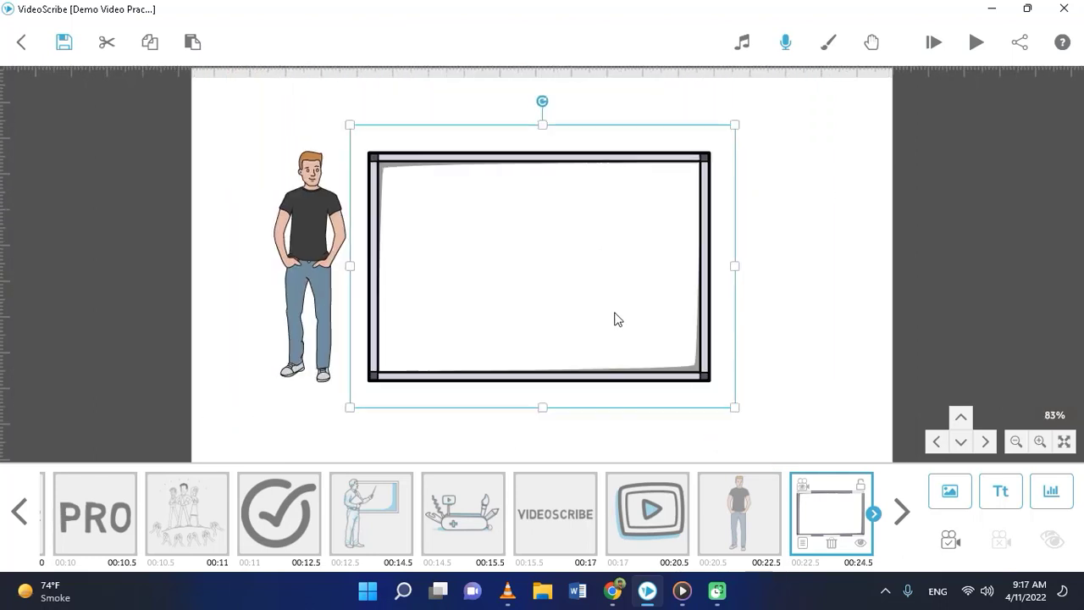
Set the whiteboard's camera position to the same view as the standing man
left_click(739, 497)
left_click(787, 375)
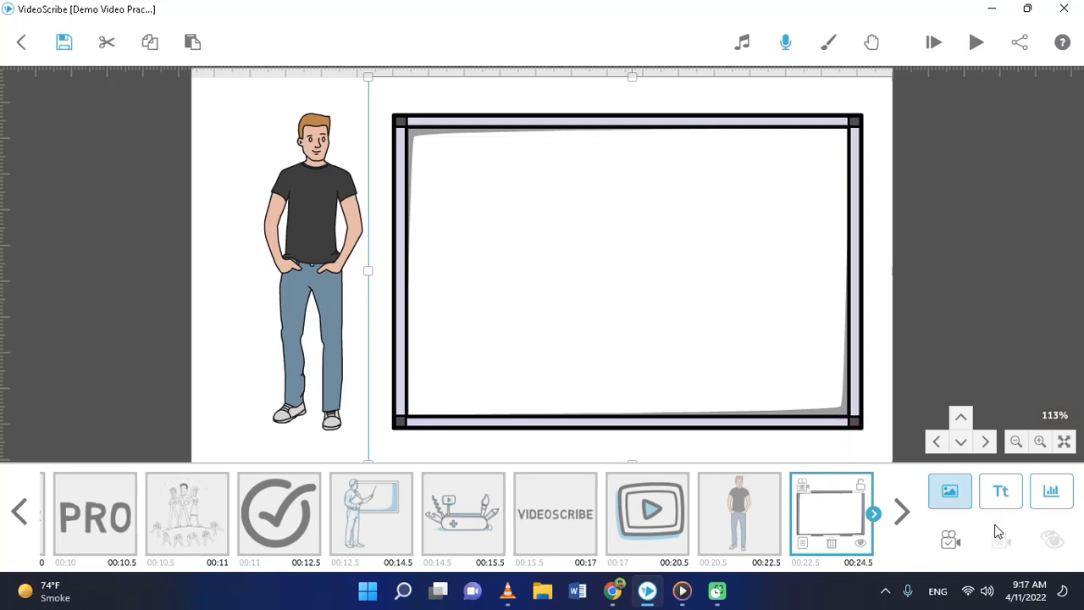
left_click(948, 539)
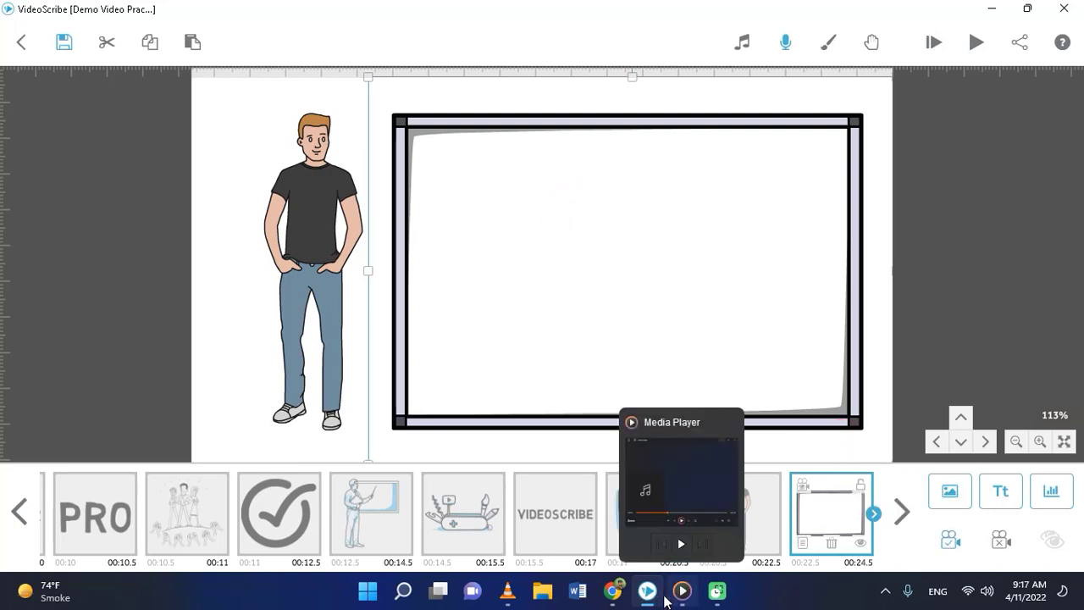
Copy "how to create your own whiteboard animations using Video Scribes" from the Google Docs script in Chrome and return to VideoScribe
left_click(616, 592)
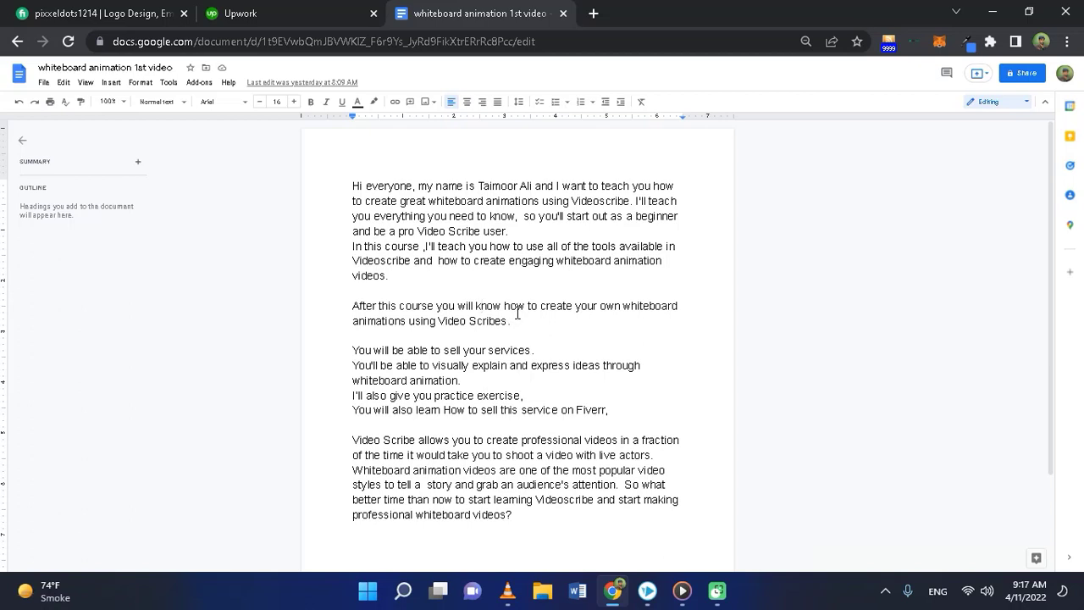
left_click_drag(507, 311, 651, 319)
left_click_drag(426, 330, 505, 327)
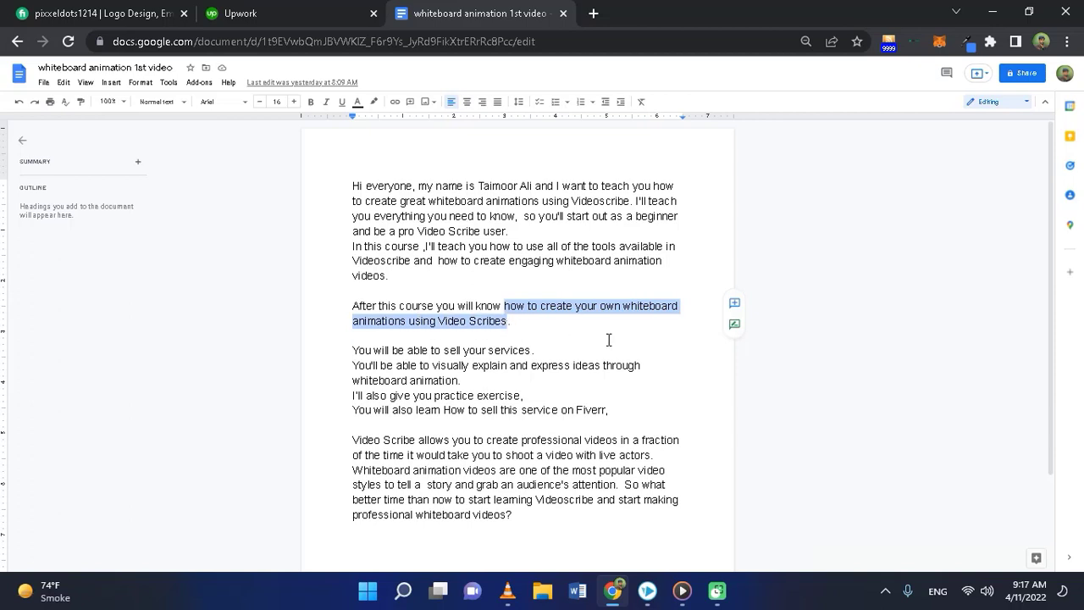
key("ctrl+c")
left_click(647, 591)
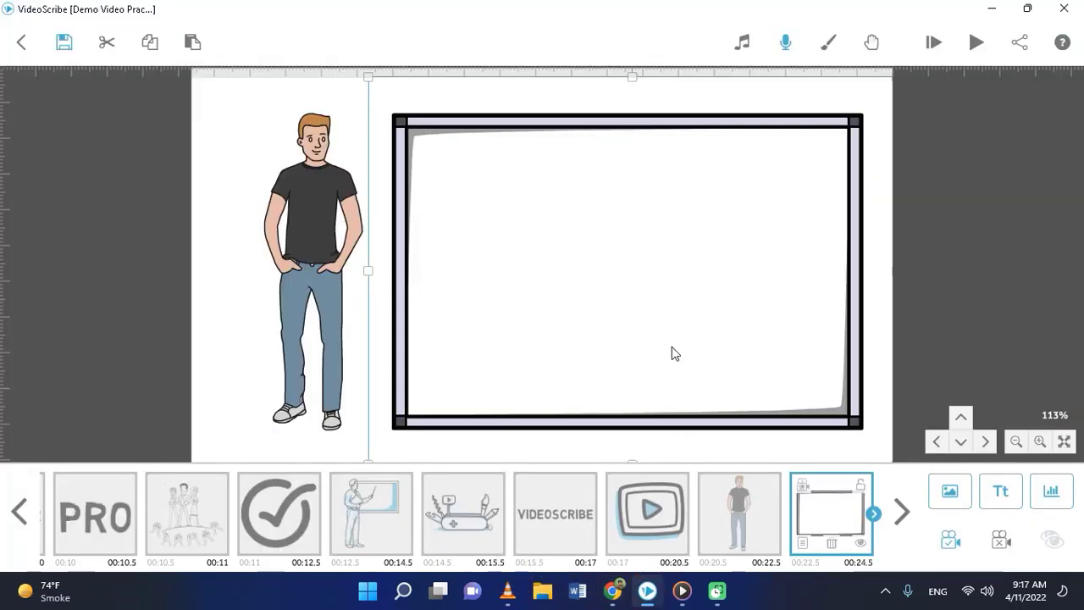
Add the copied script line as a text element and start it at the whiteboard's upper inner area
left_click(1000, 491)
left_click(414, 245)
key("ctrl+v")
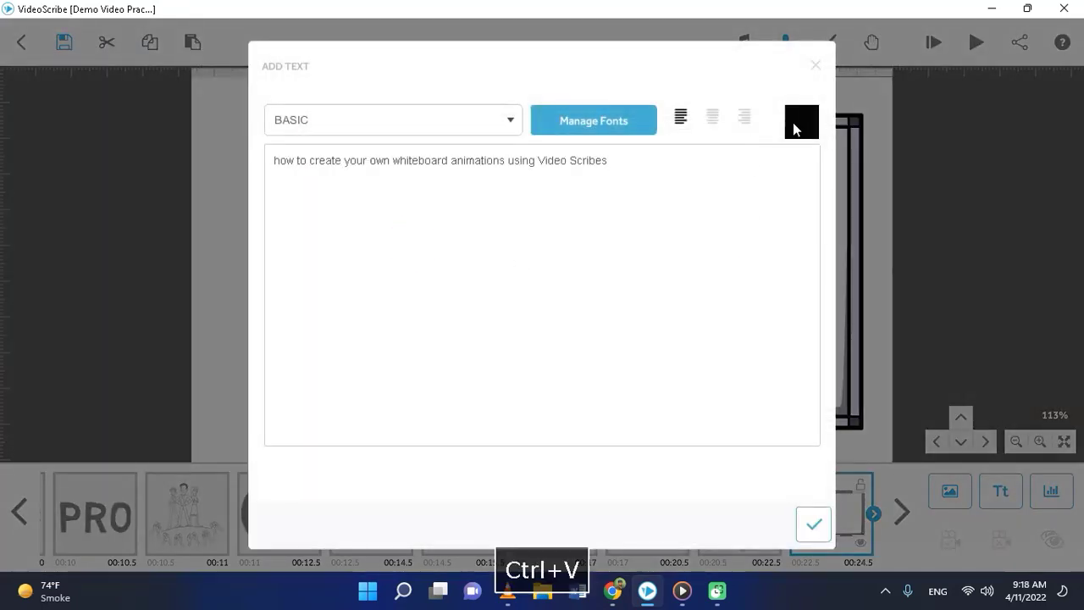
left_click(810, 523)
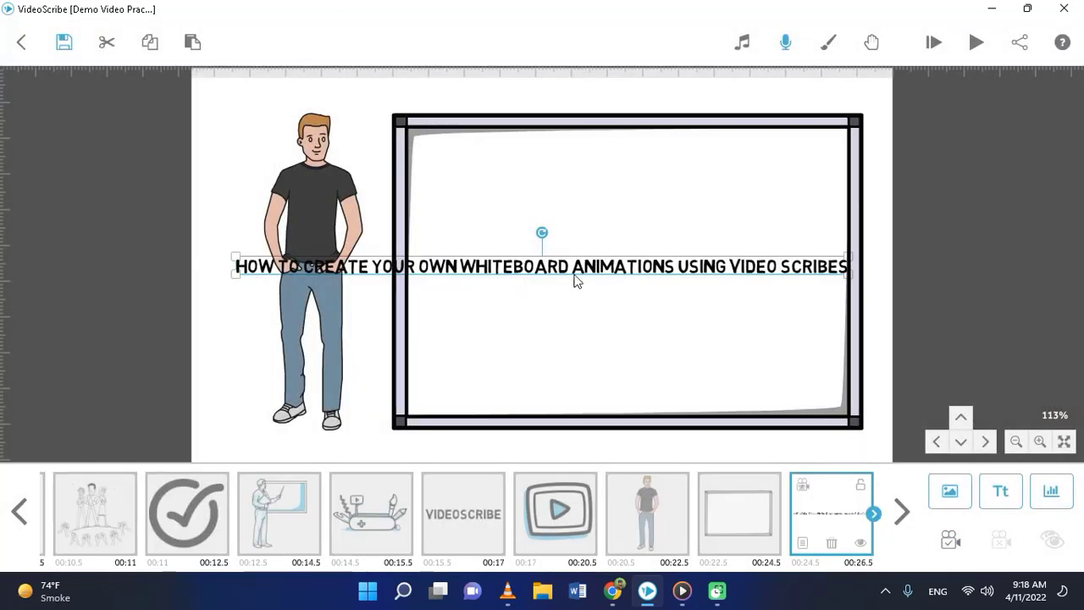
left_click_drag(576, 279, 749, 171)
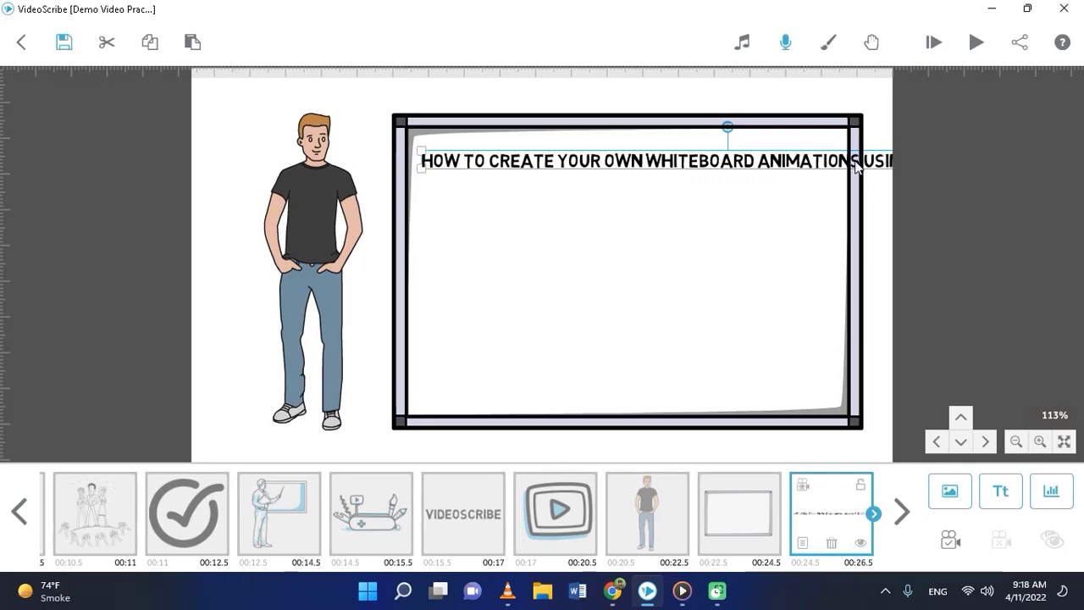
Put "using Video Scribes" on a second line of the text without a leading space, and fit the text within the whiteboard
double_click(862, 161)
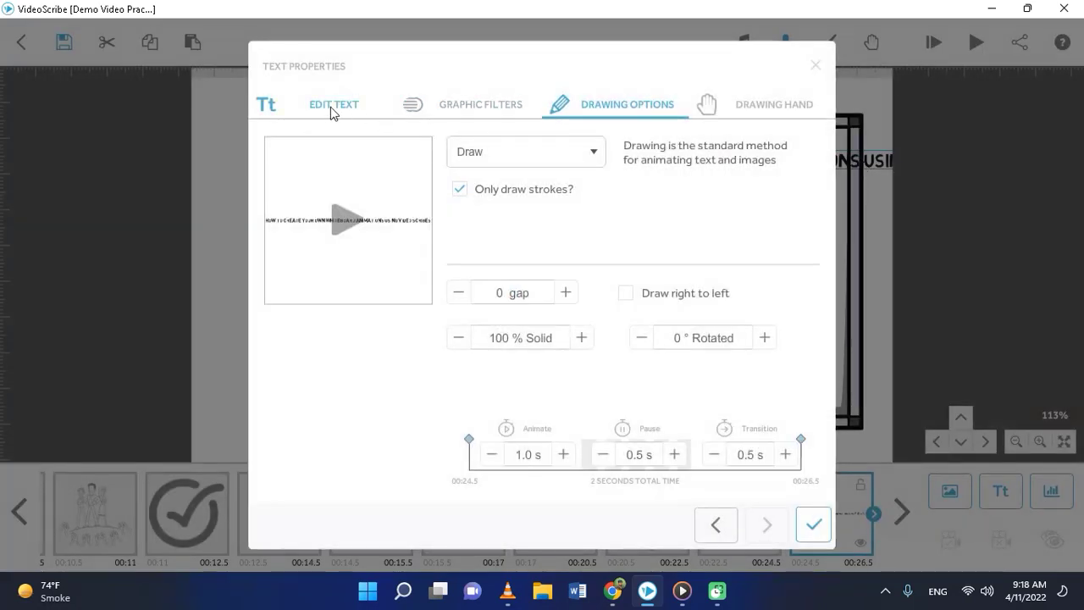
left_click(331, 107)
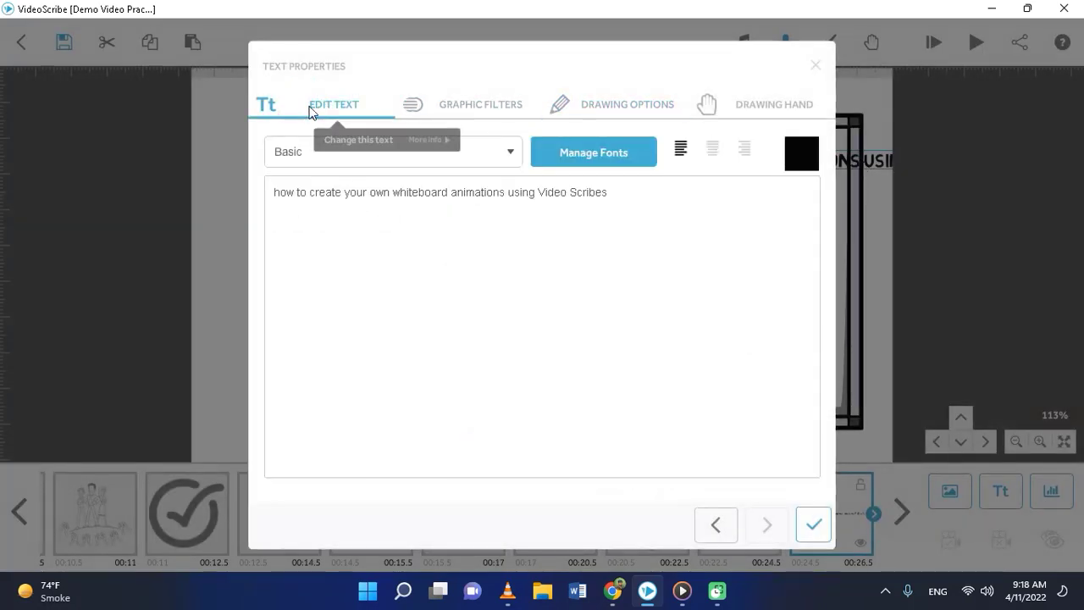
left_click(506, 193)
key("Return")
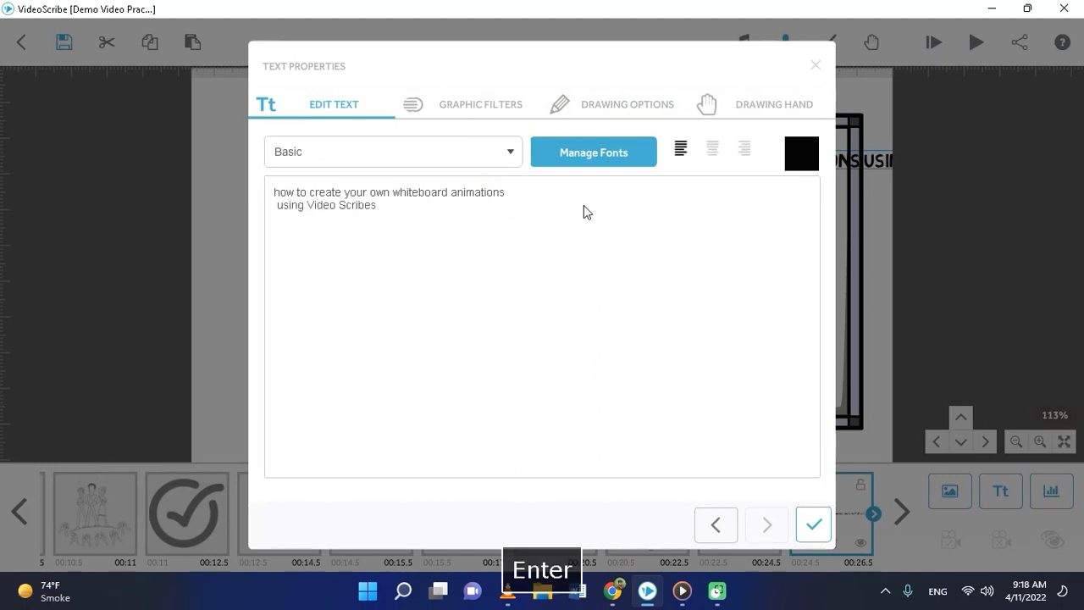
left_click(275, 207)
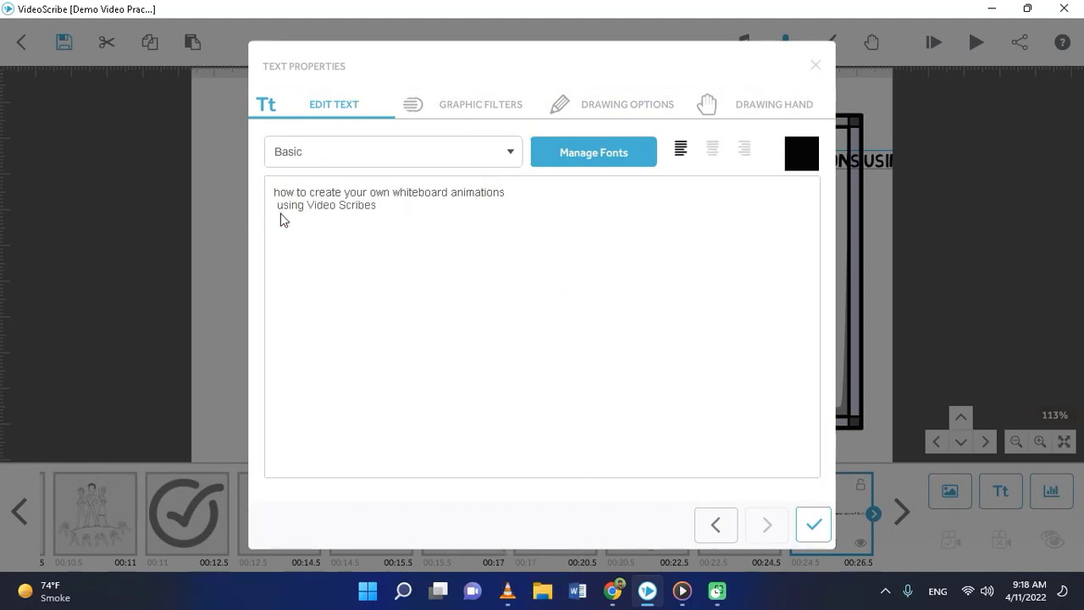
key("Right")
key("BackSpace")
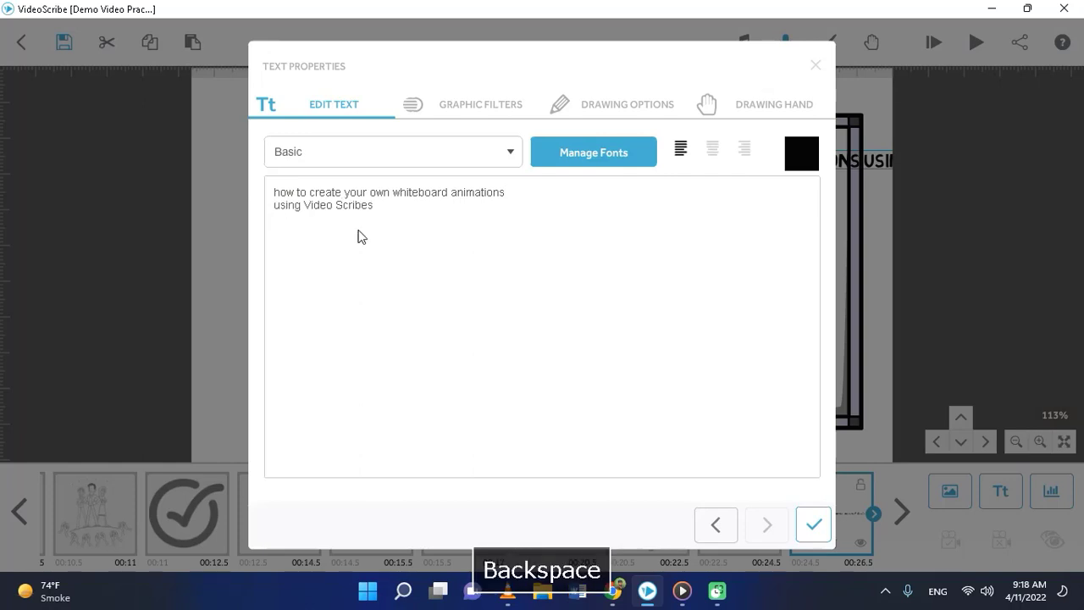
left_click(811, 520)
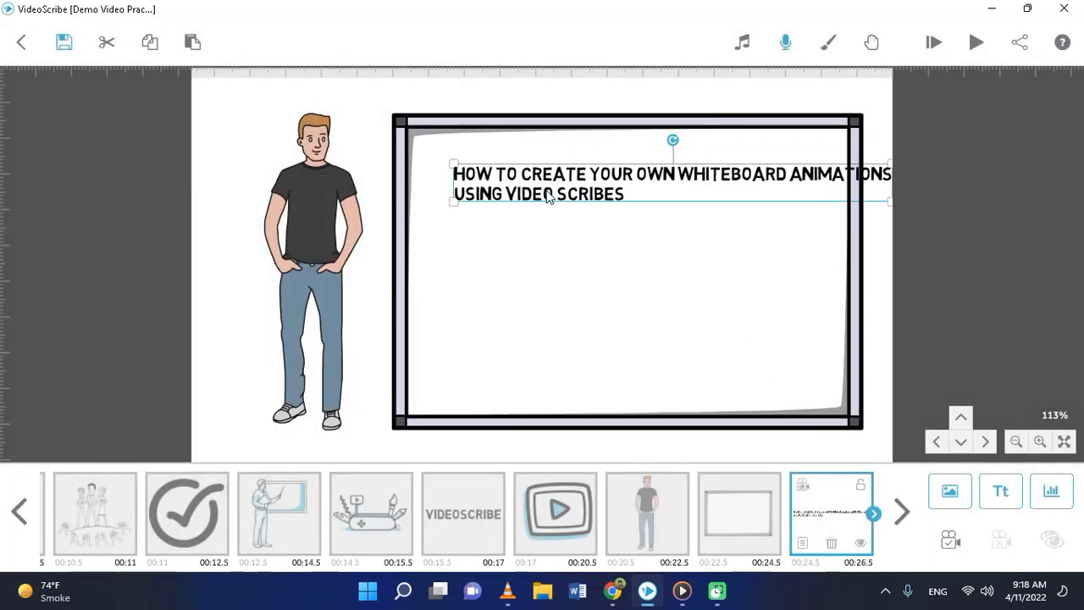
left_click_drag(548, 197, 512, 187)
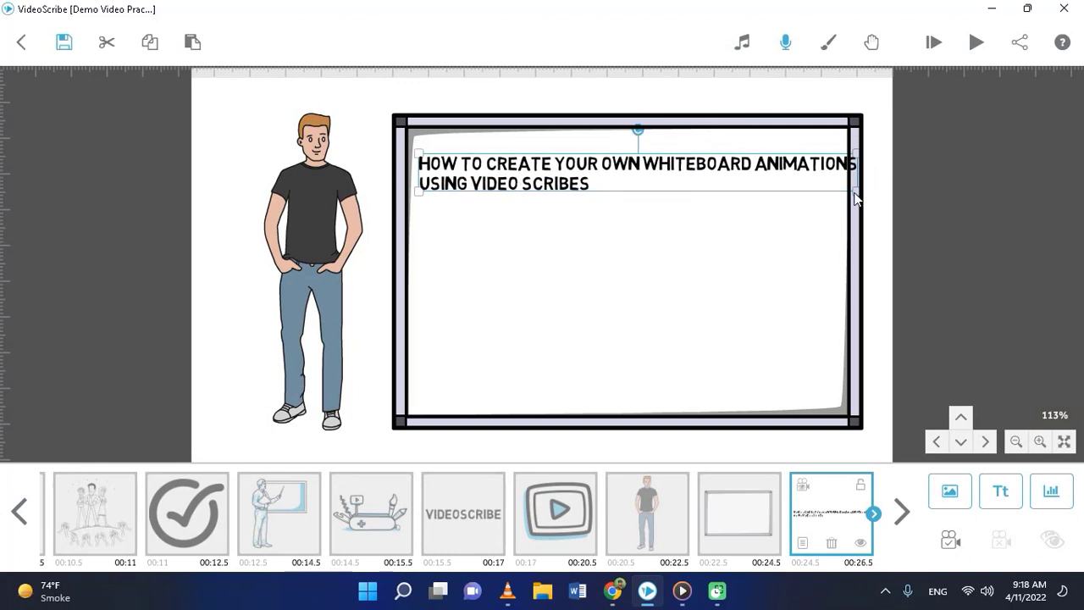
left_click_drag(856, 201, 823, 194)
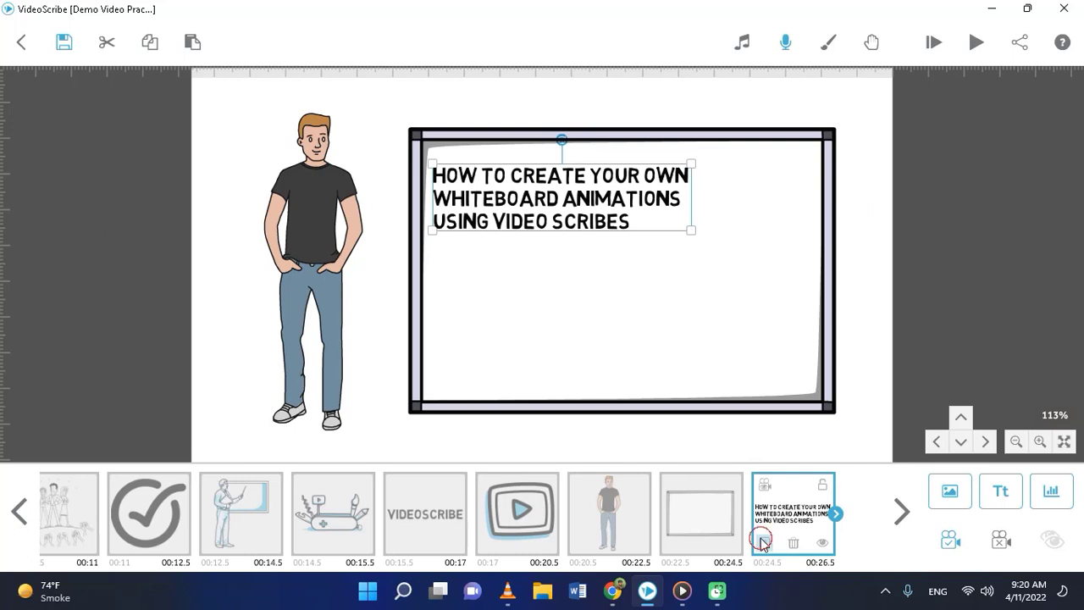
Rejoin "whiteboard animations" with the text's first line and keep the Basic font
left_click(759, 542)
left_click(276, 105)
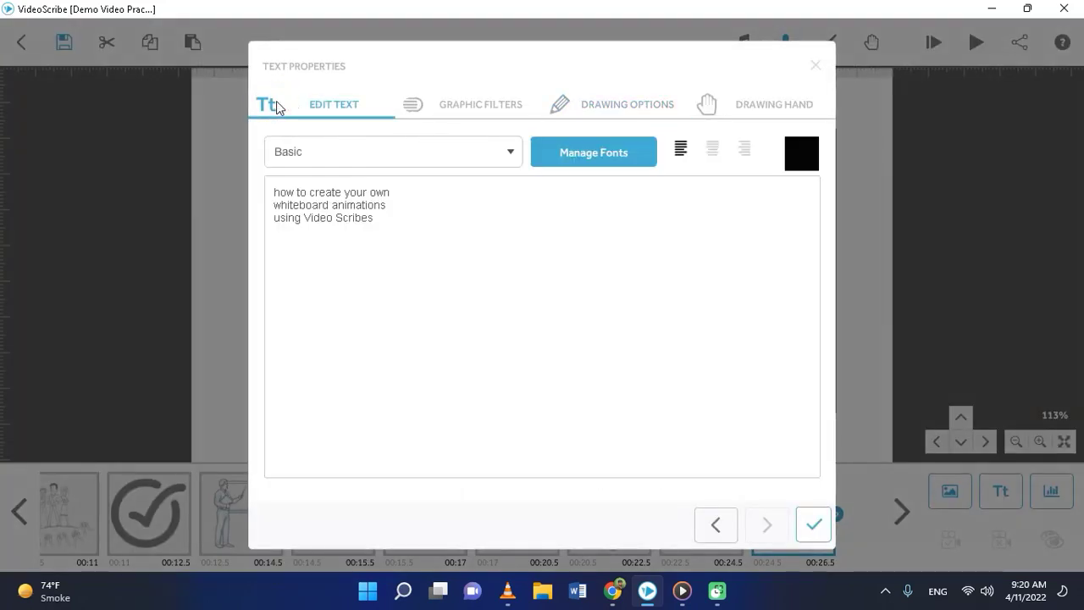
left_click(276, 209)
key("BackSpace")
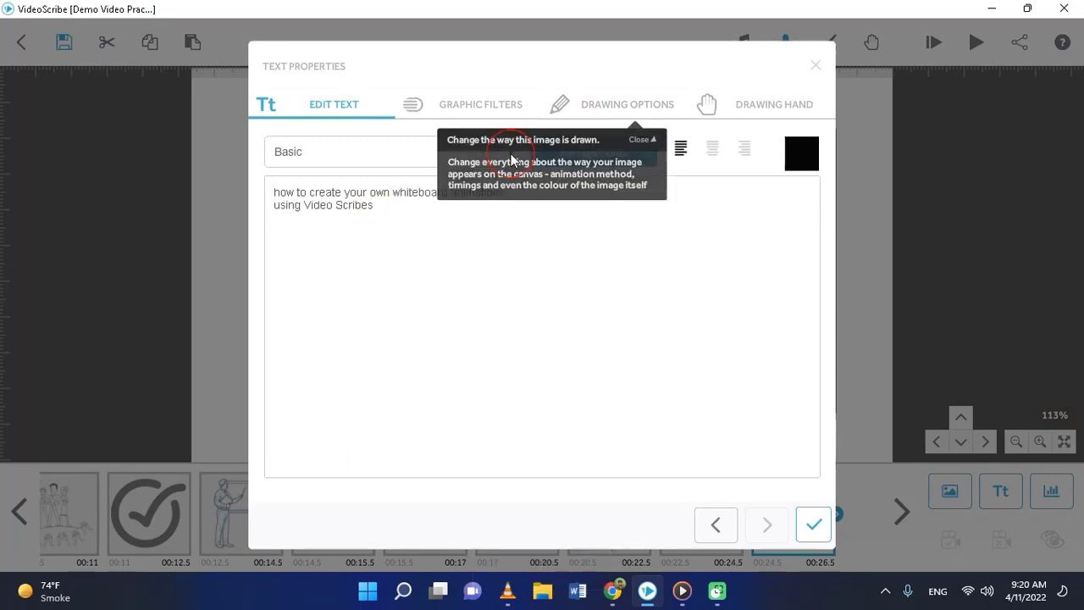
left_click(409, 161)
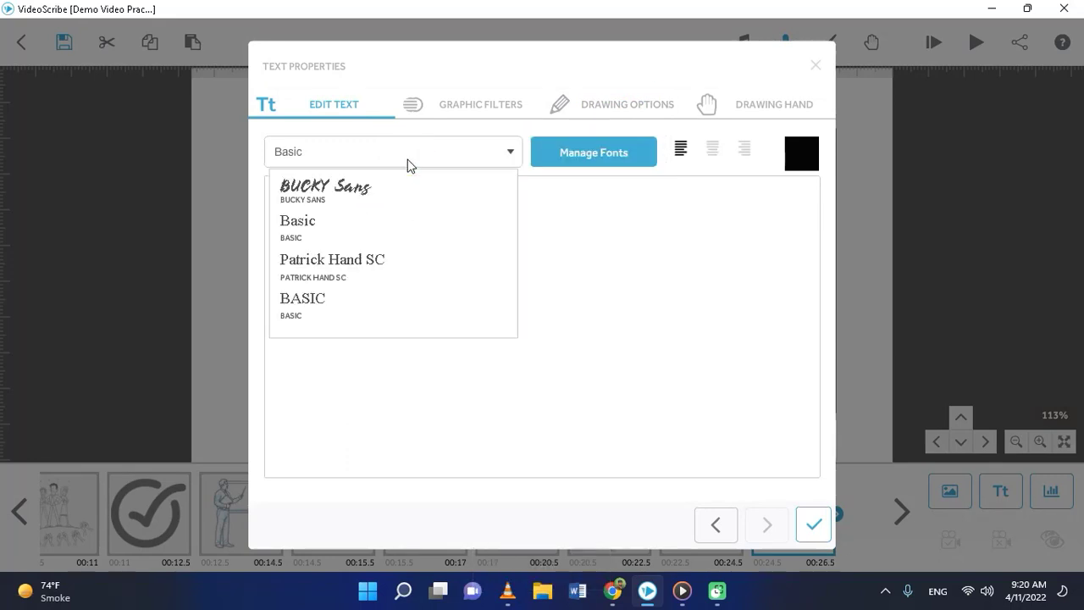
left_click(373, 238)
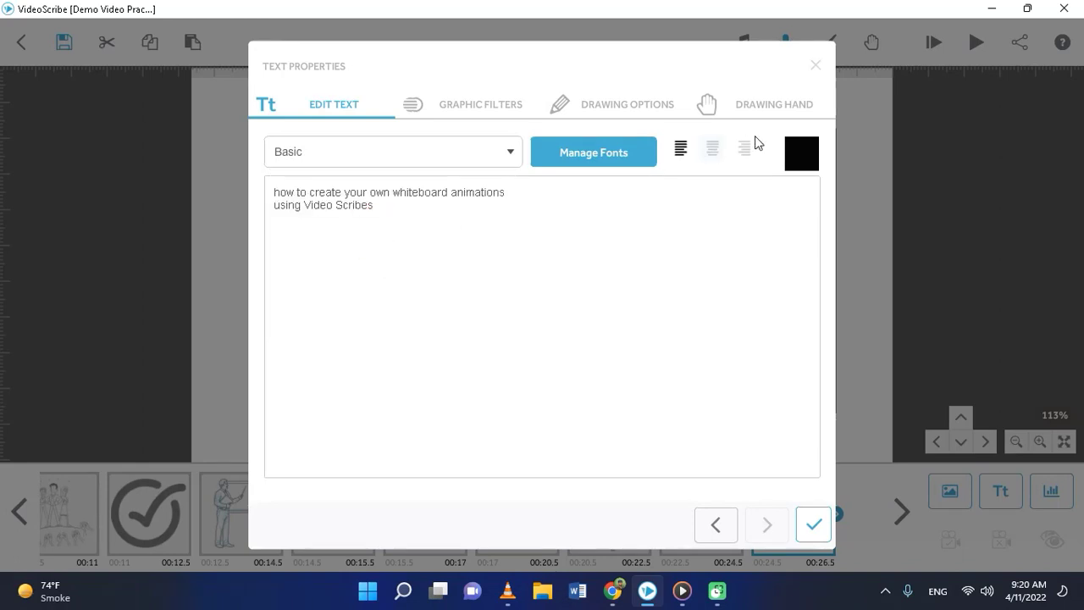
left_click(807, 518)
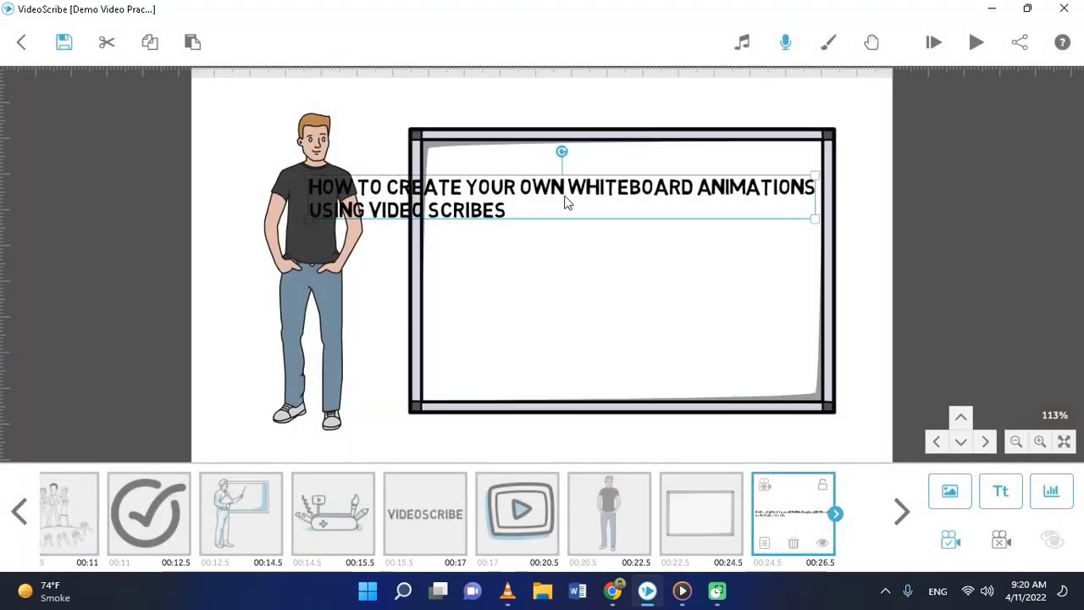
Move the two-line text onto the whiteboard and shrink it to fit inside the frame
left_click_drag(566, 203, 677, 197)
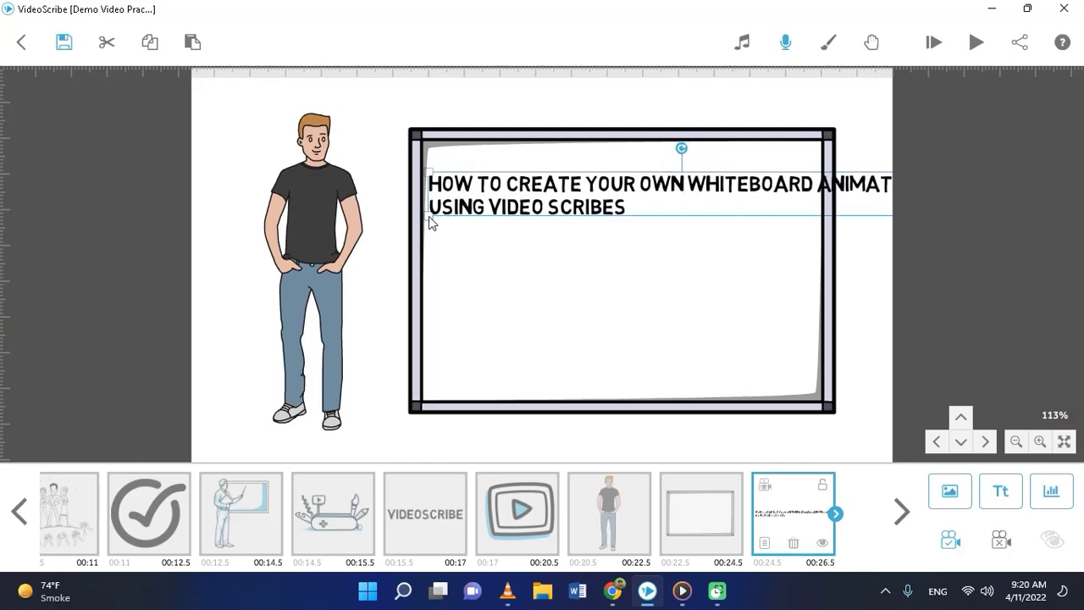
left_click_drag(428, 216, 474, 217)
left_click_drag(584, 195, 535, 194)
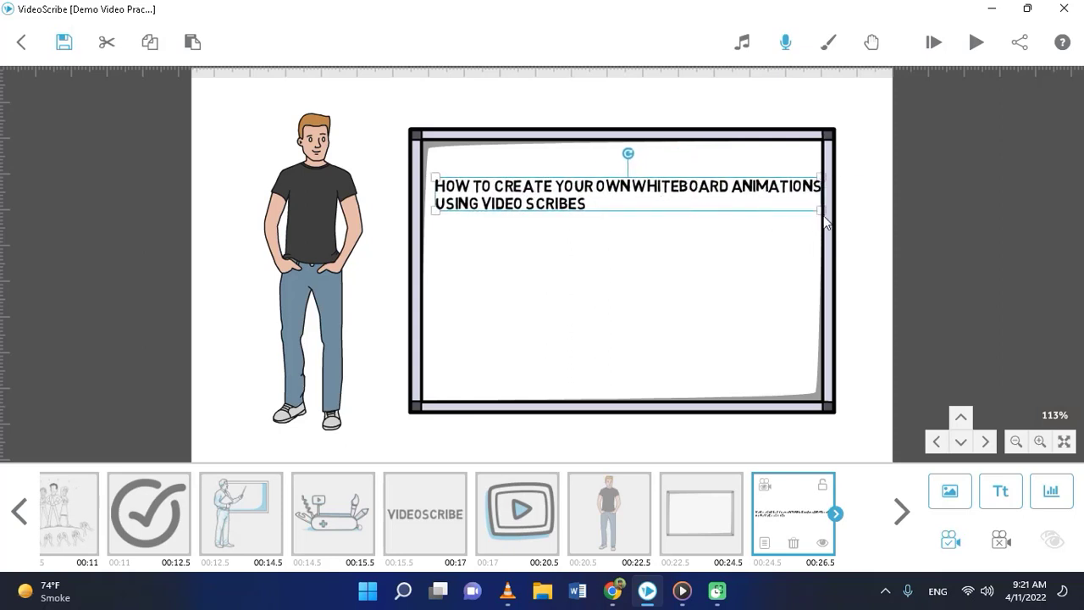
left_click_drag(820, 214, 718, 202)
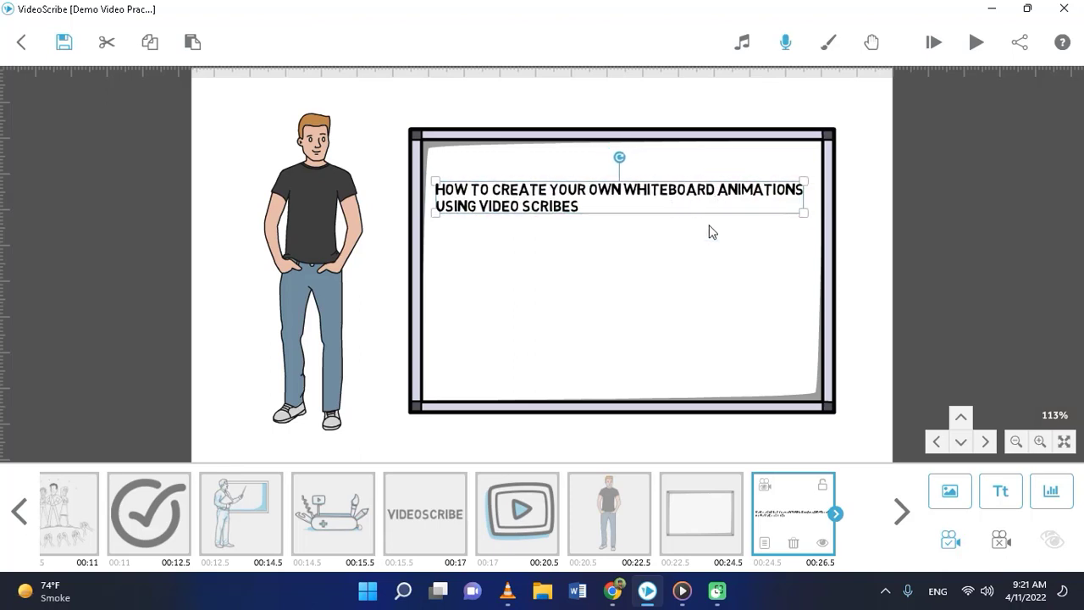
Set the current view as the camera position for both the text and the whiteboard
left_click(959, 542)
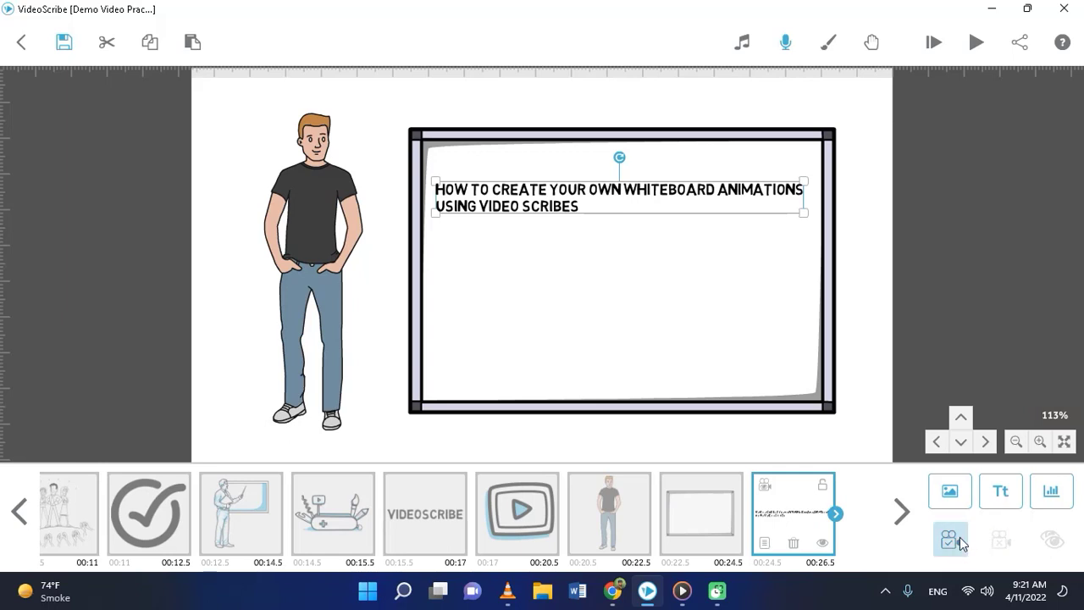
left_click(711, 518)
left_click(950, 540)
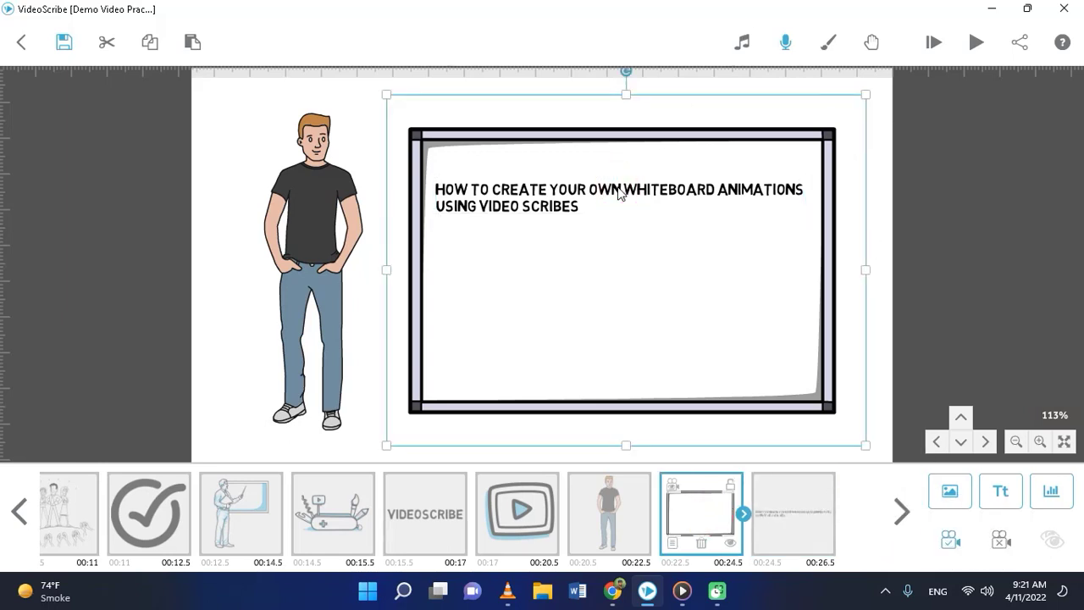
Try to undo the latest changes, and move the two-line text slightly higher inside the whiteboard
key("ctrl+z")
key("ctrl+z")
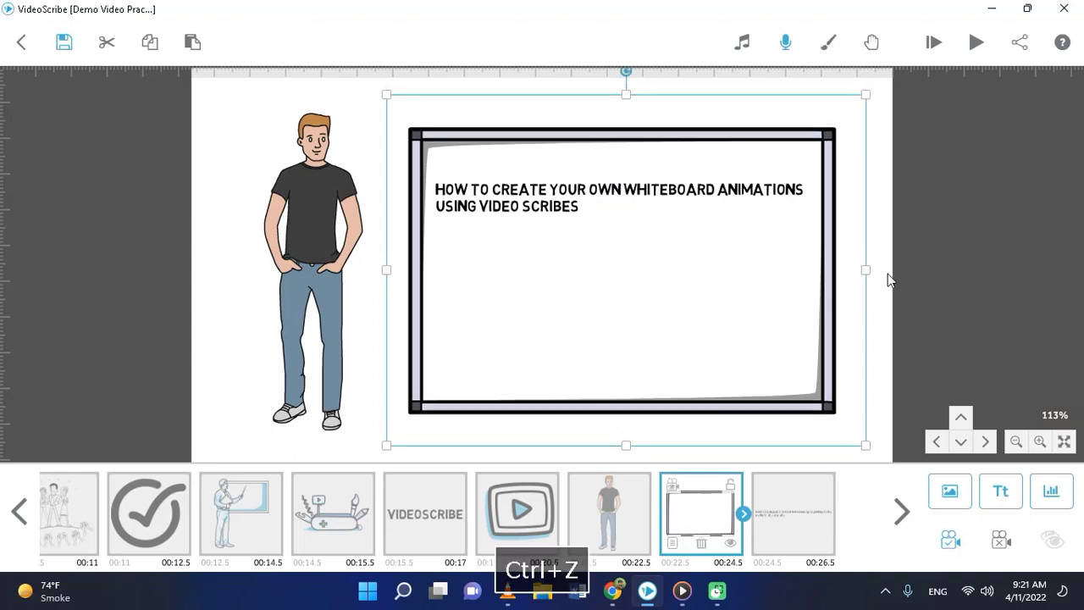
left_click(796, 505)
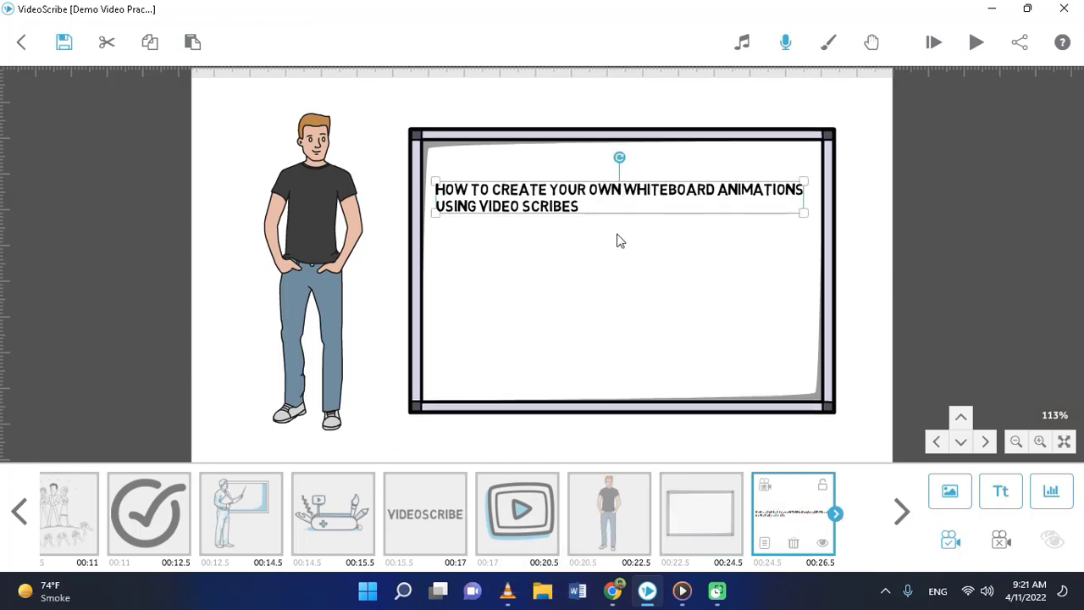
left_click_drag(592, 200, 592, 186)
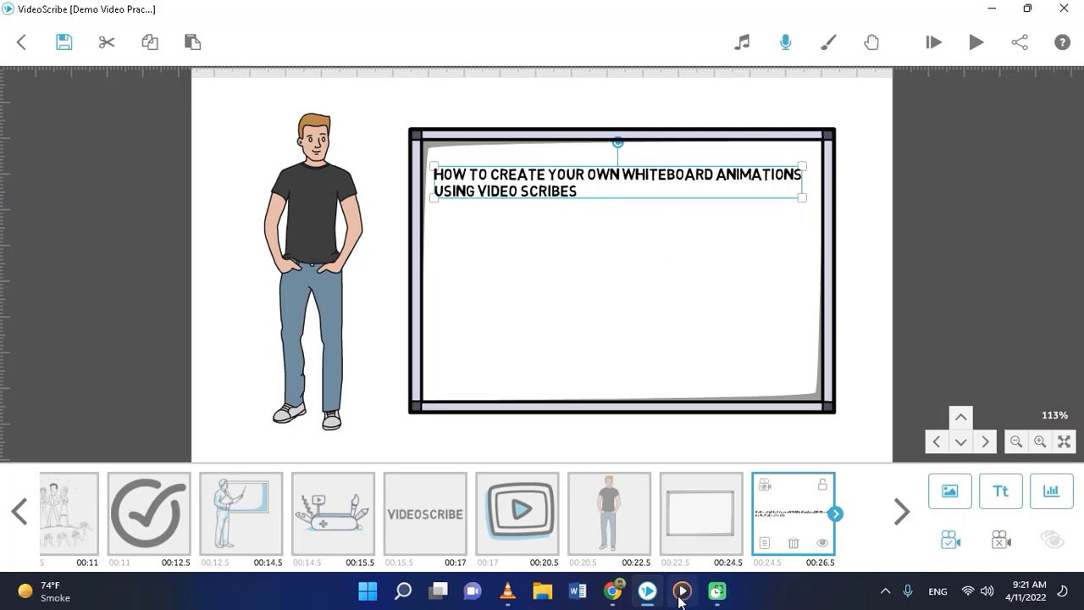
Copy "You will be able to sell your services." from the script in Google Docs and return to VideoScribe
left_click(614, 597)
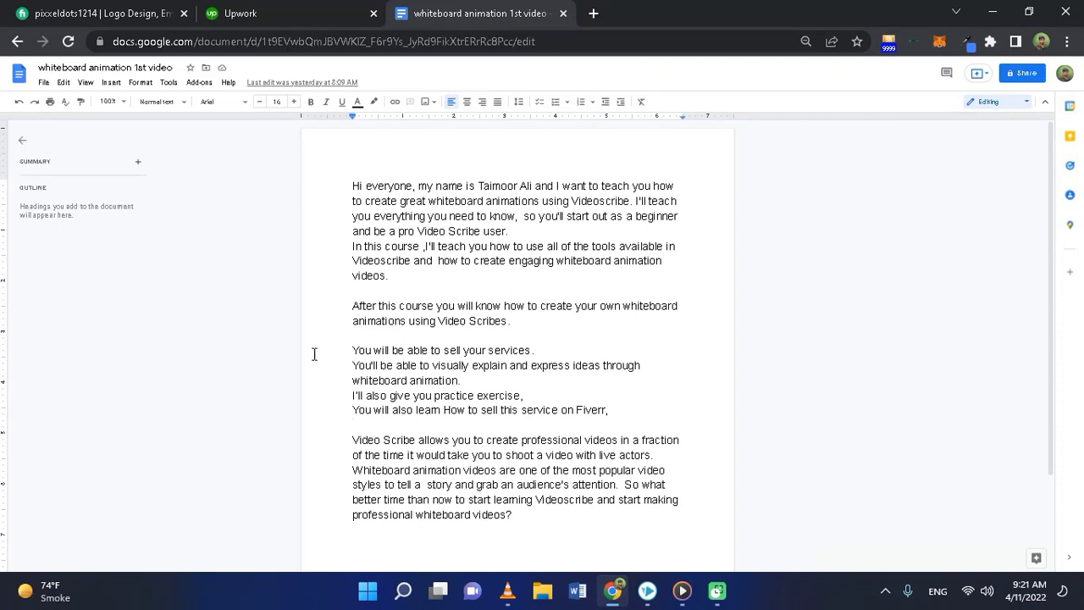
left_click_drag(354, 350, 537, 350)
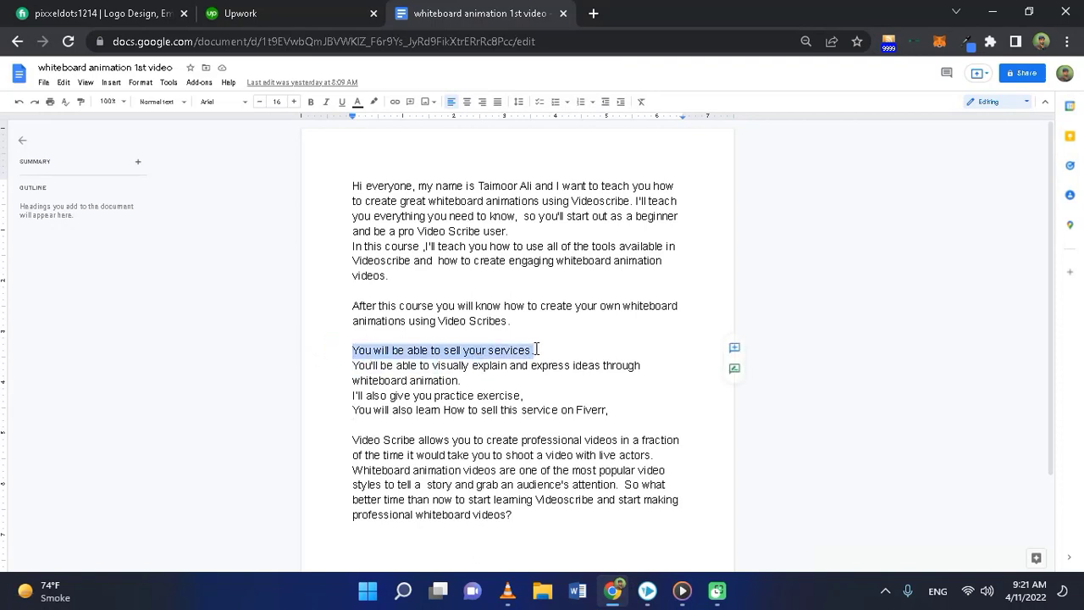
key("ctrl+c")
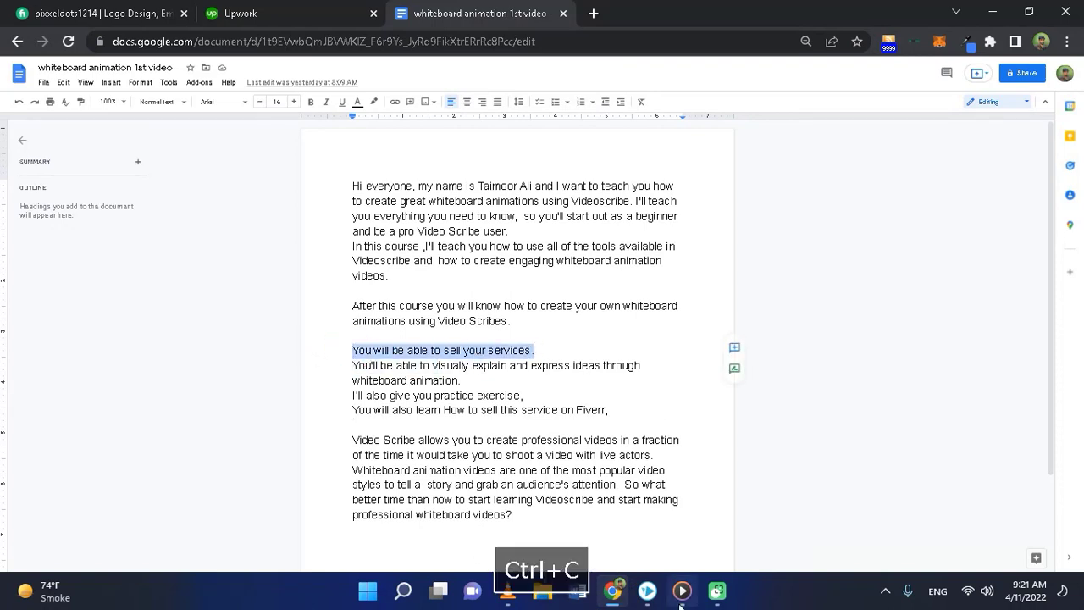
left_click(647, 590)
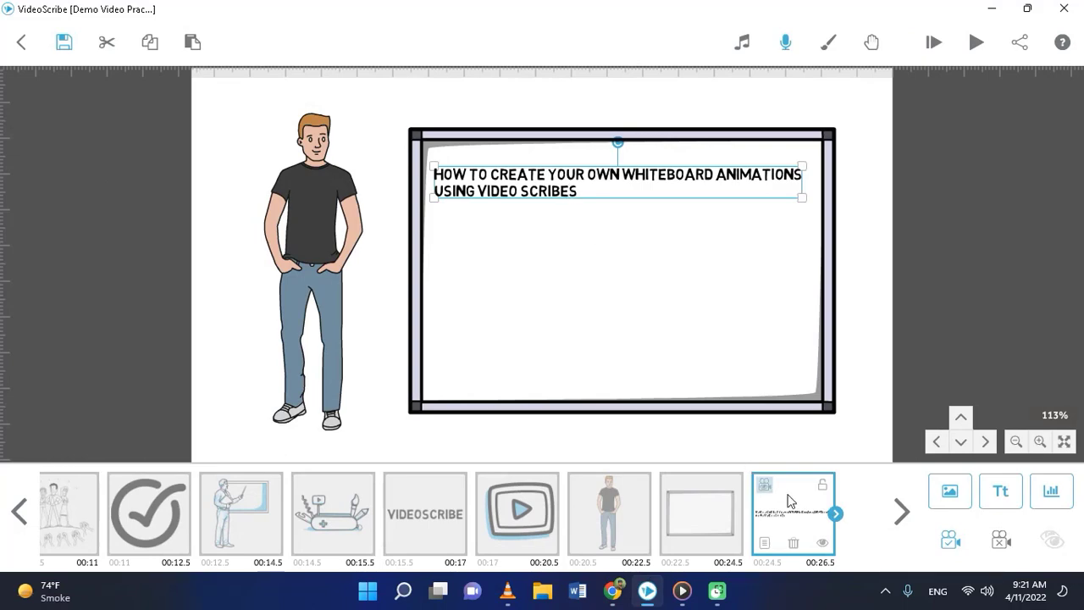
Duplicate the two-line whiteboard text and place the copy directly below the original
key("ctrl+c")
key("ctrl+v")
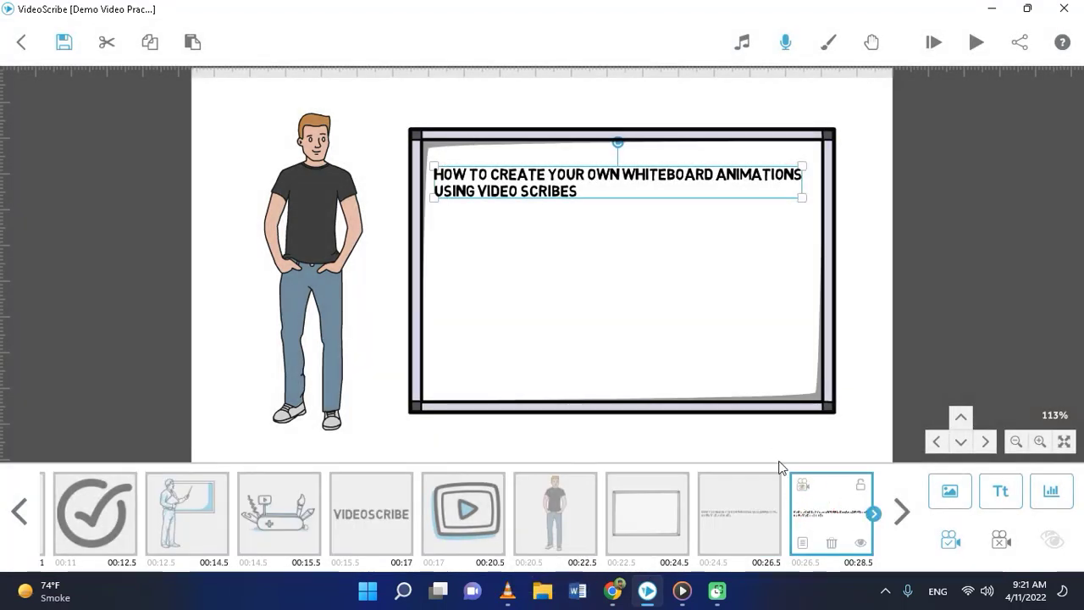
left_click_drag(586, 188, 584, 225)
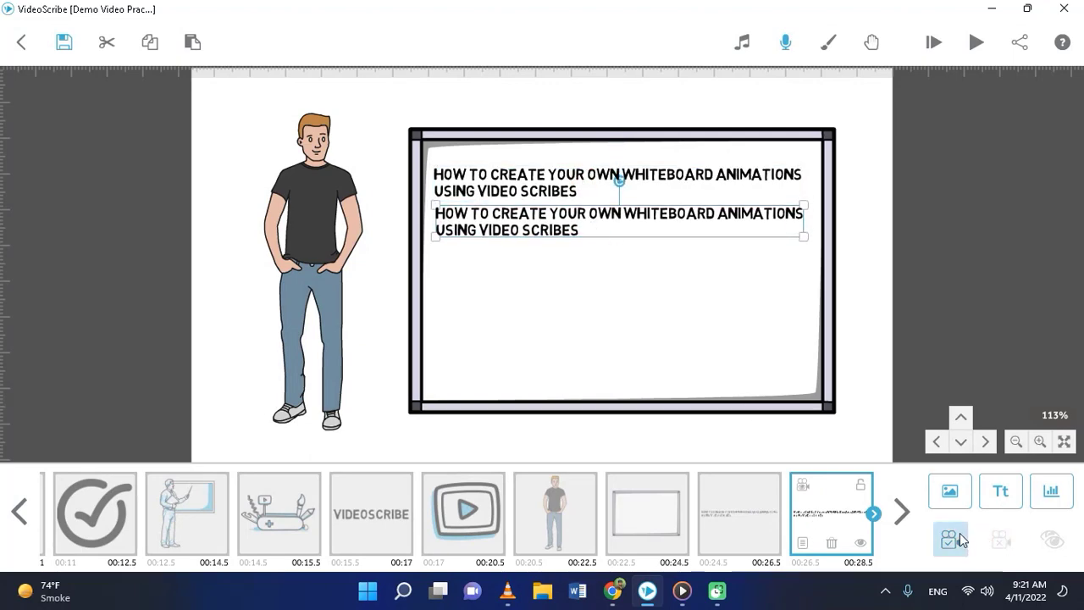
left_click(622, 593)
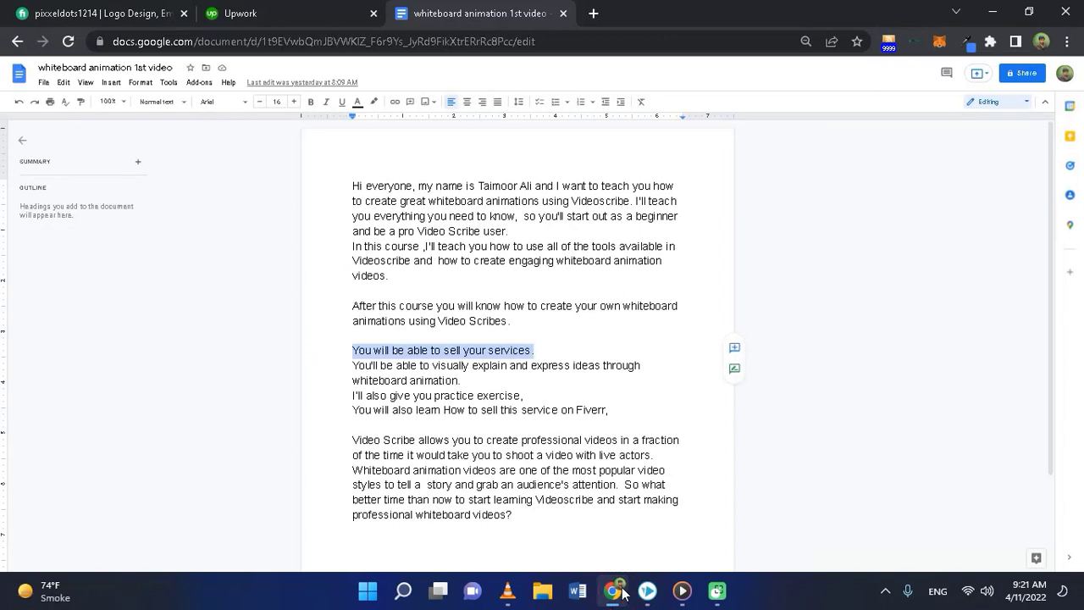
left_click(434, 350)
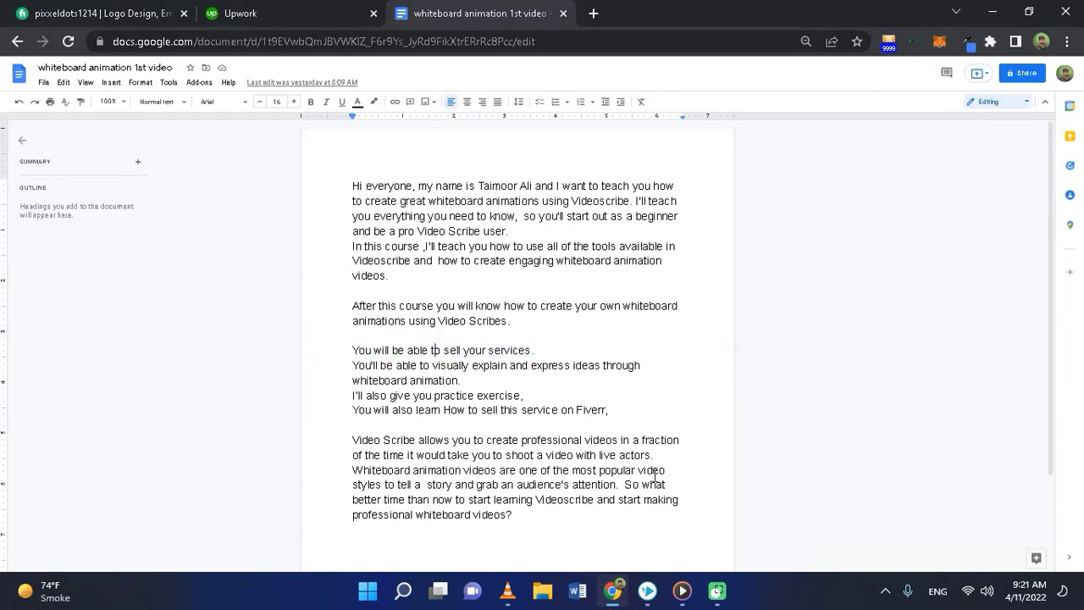
left_click(646, 590)
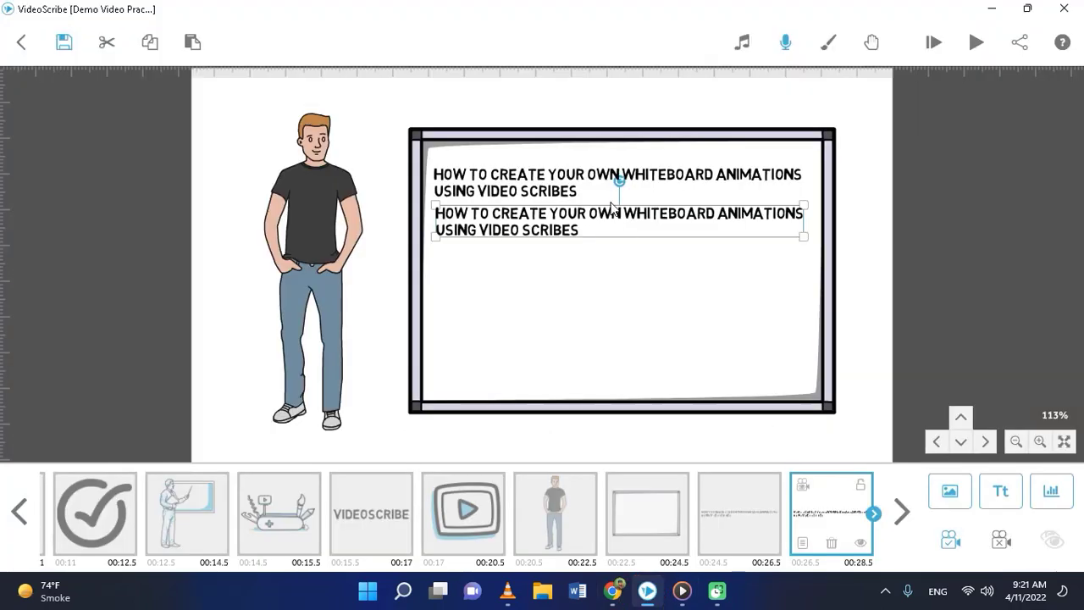
Paste two more copies of the two-line text and place one below the second text on the whiteboard
left_click(827, 522)
key("ctrl+c")
key("ctrl+v")
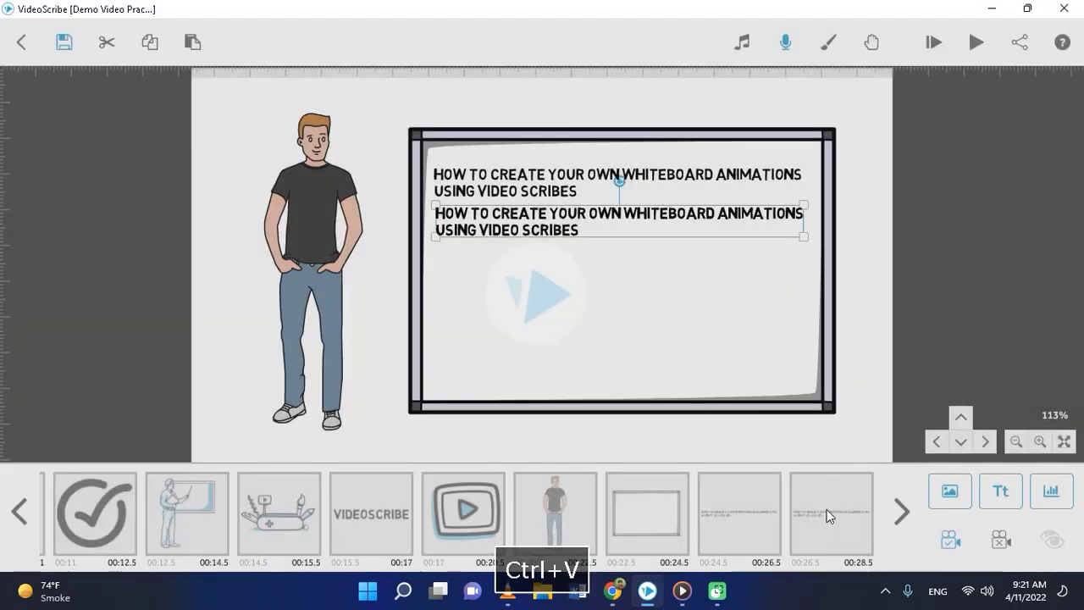
key("ctrl+v")
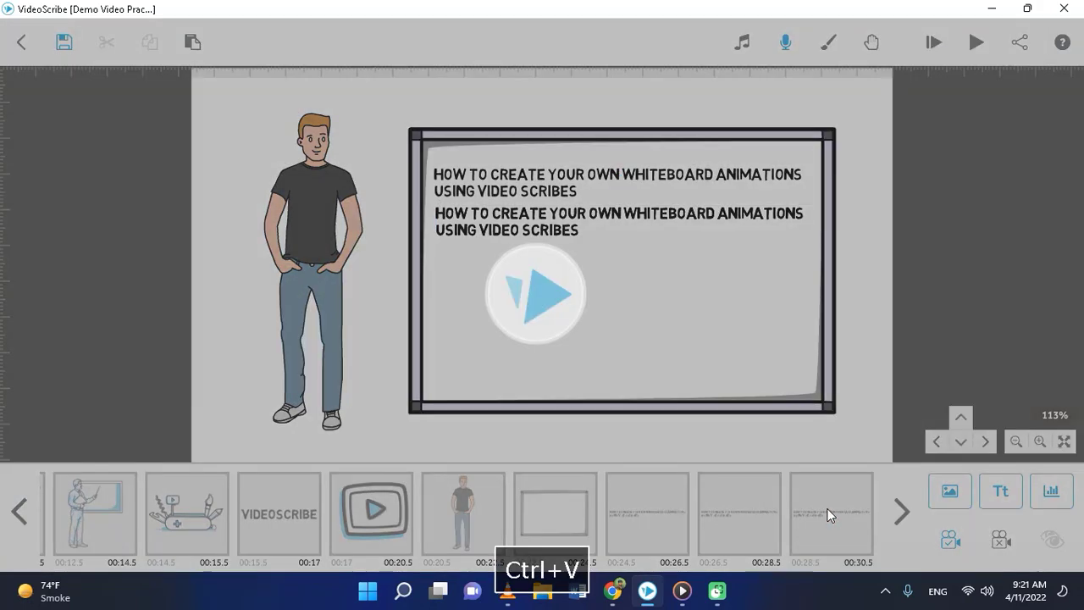
left_click_drag(559, 218, 558, 260)
left_click_drag(555, 257, 557, 261)
left_click_drag(557, 212, 557, 269)
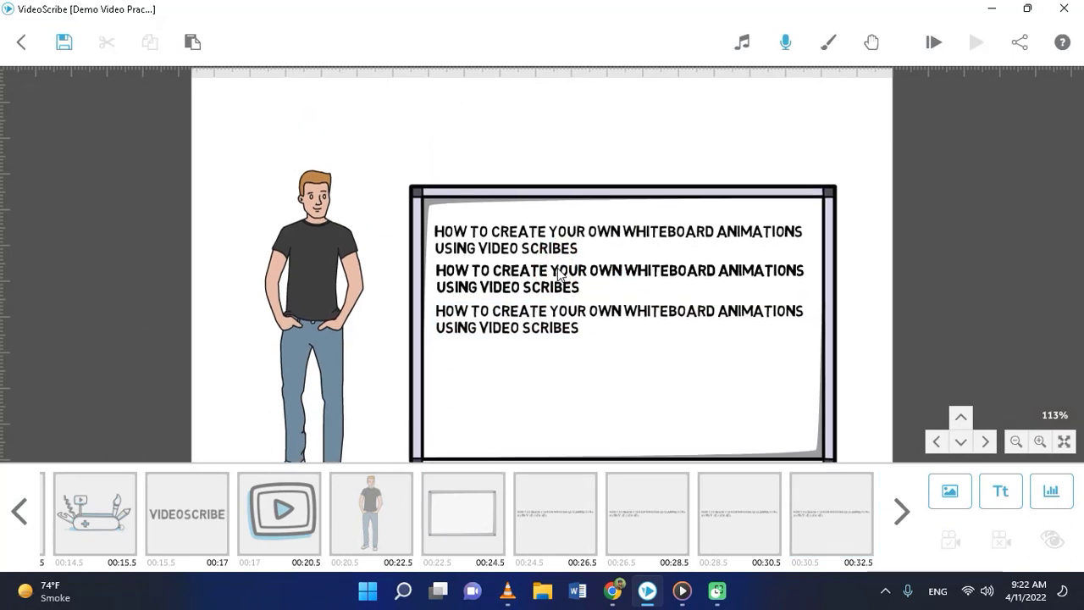
Return to the whiteboard's camera view and set it as the camera position for the second text
left_click(543, 520)
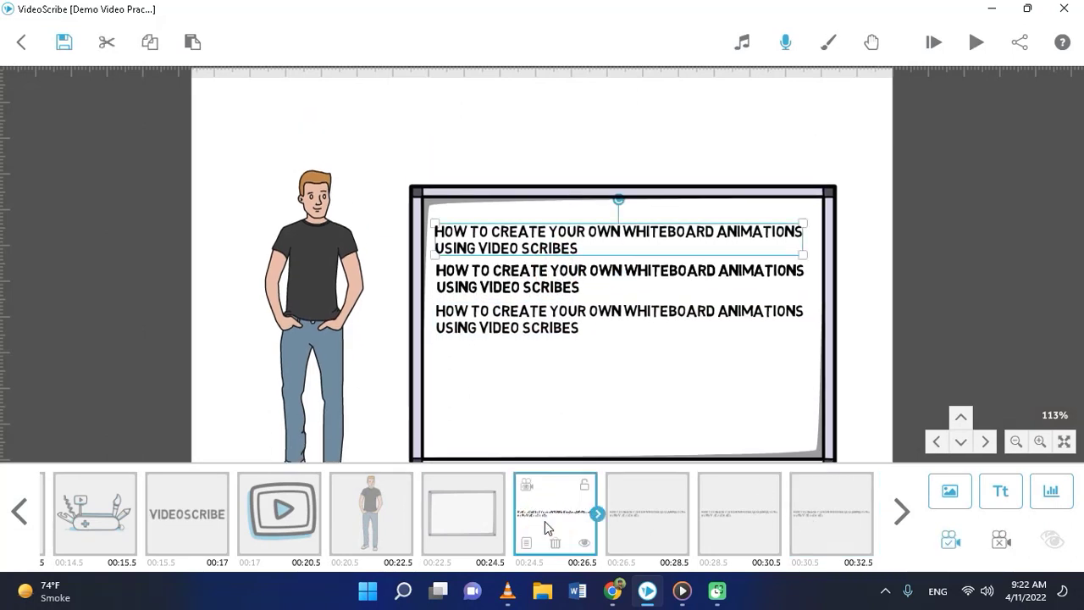
left_click(465, 507)
left_click(580, 520)
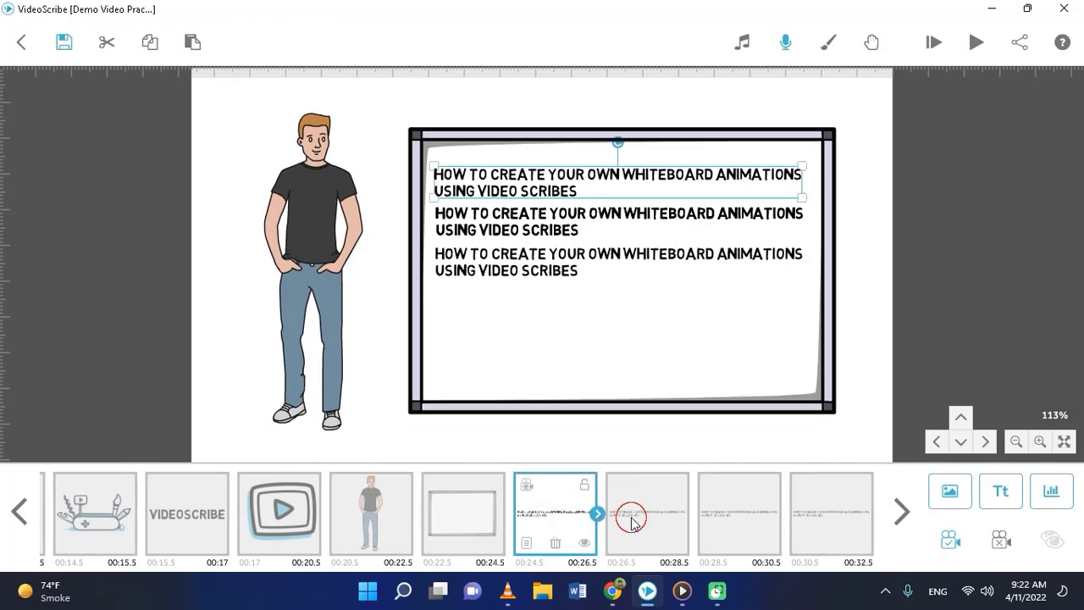
left_click(631, 520)
left_click(724, 518)
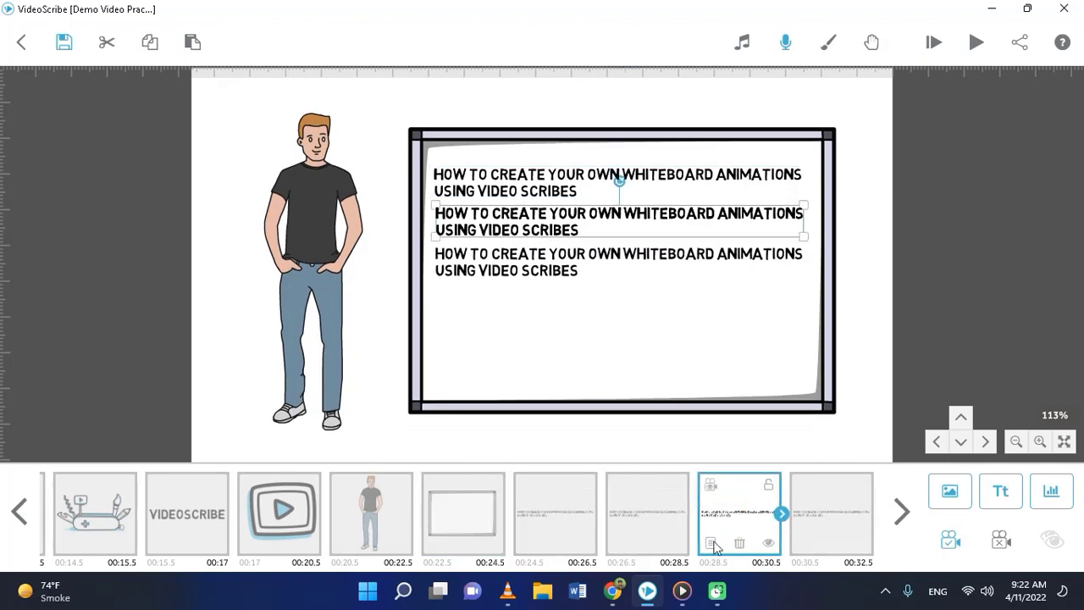
left_click(676, 520)
left_click(941, 534)
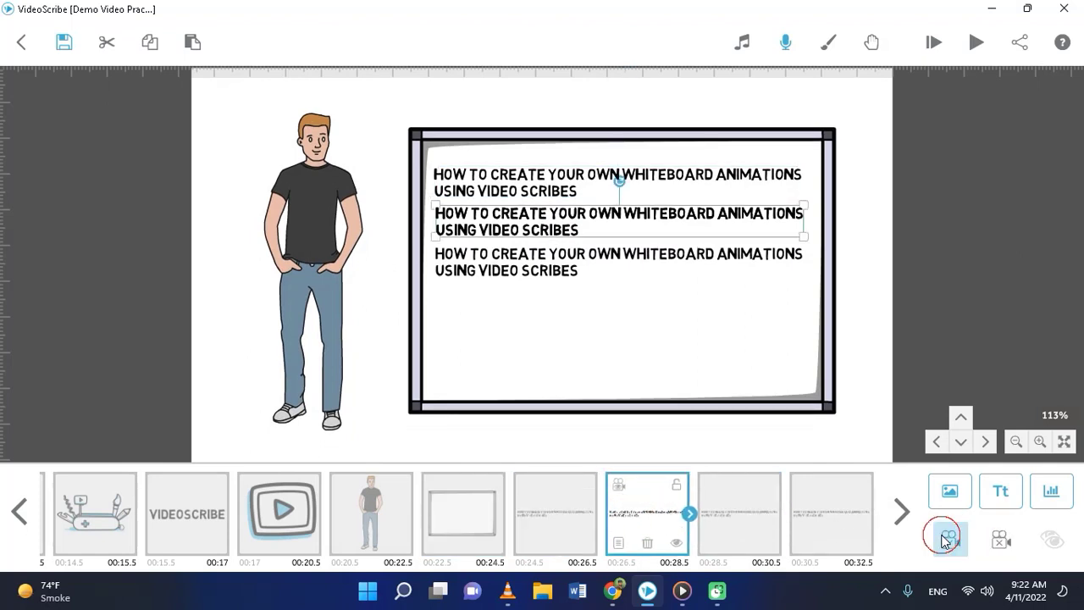
Move the overlapping text copy below the third text and make it the last element in the timeline
left_click(726, 499)
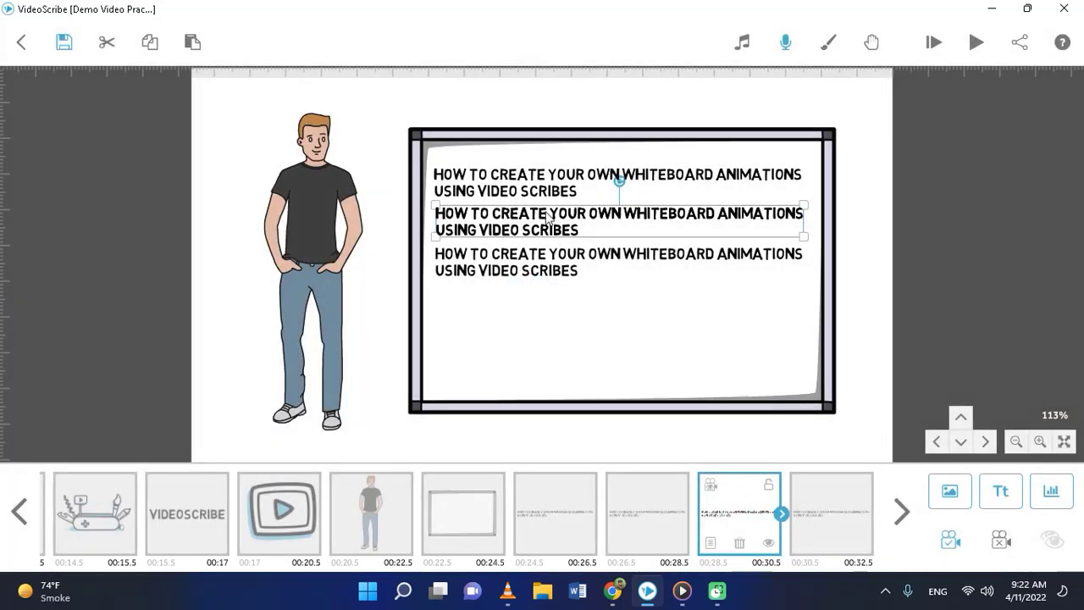
left_click_drag(548, 219, 550, 300)
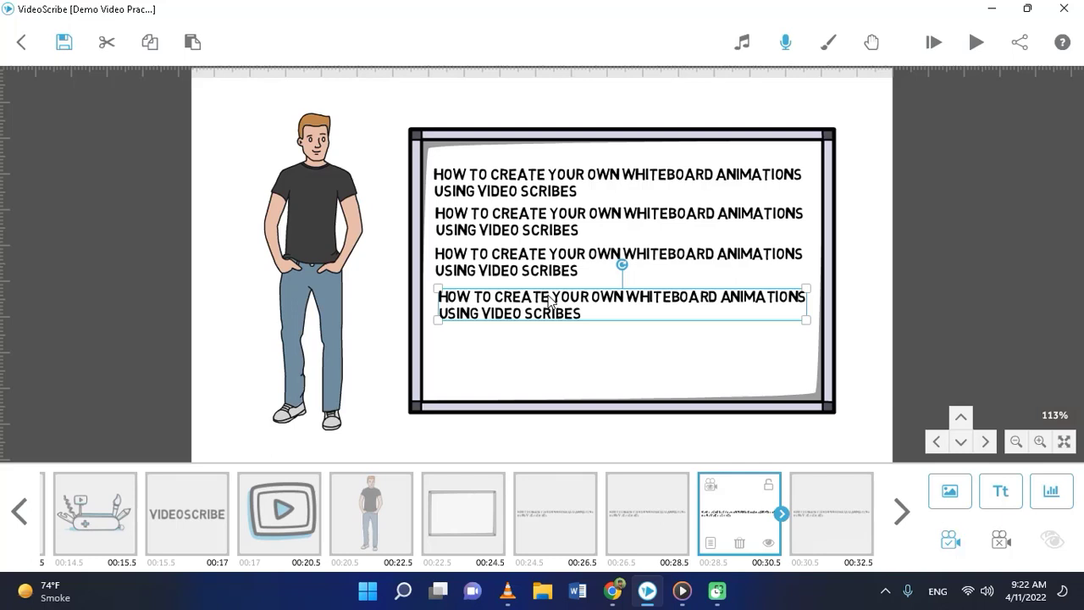
left_click_drag(708, 503, 872, 514)
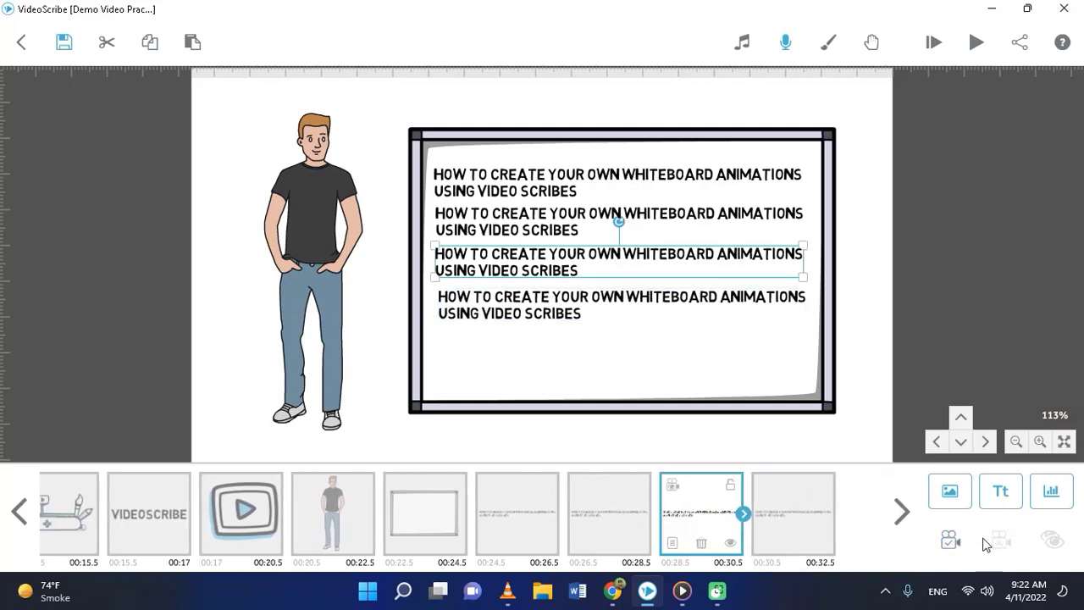
Set the current view as the camera position for the third text
left_click(951, 535)
left_click(820, 520)
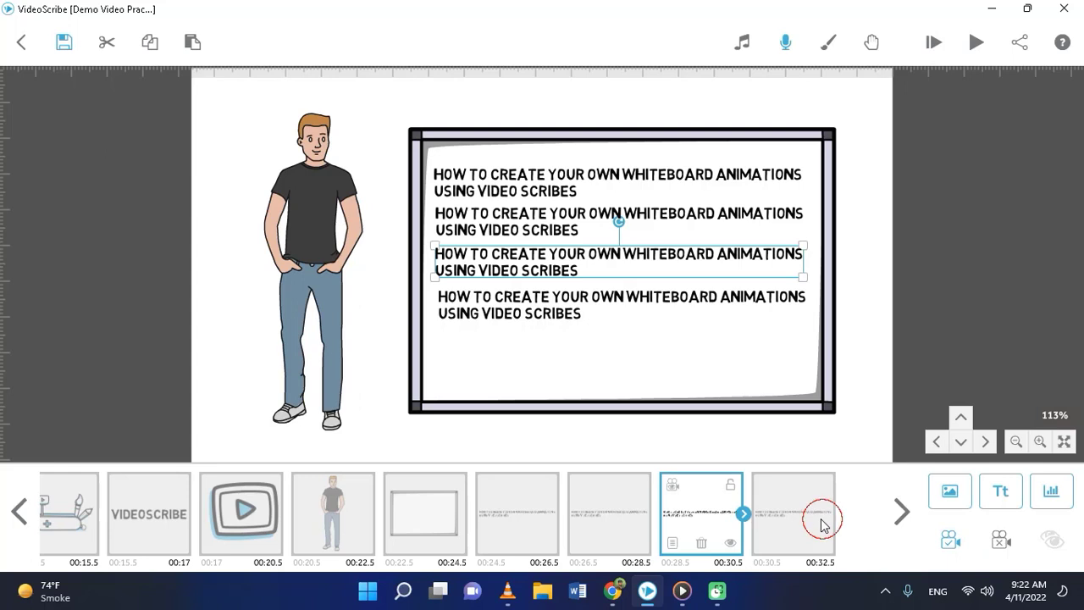
left_click(627, 224)
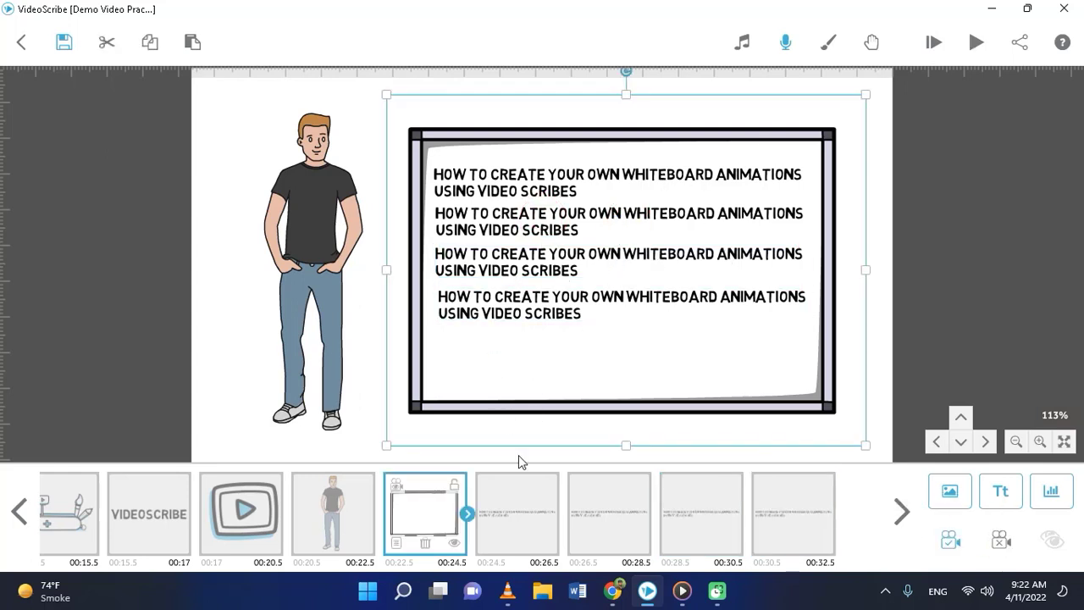
Open the second text's wording for editing and copy "You will be able to sell your services." from the Google Docs script
left_click(525, 501)
left_click(604, 535)
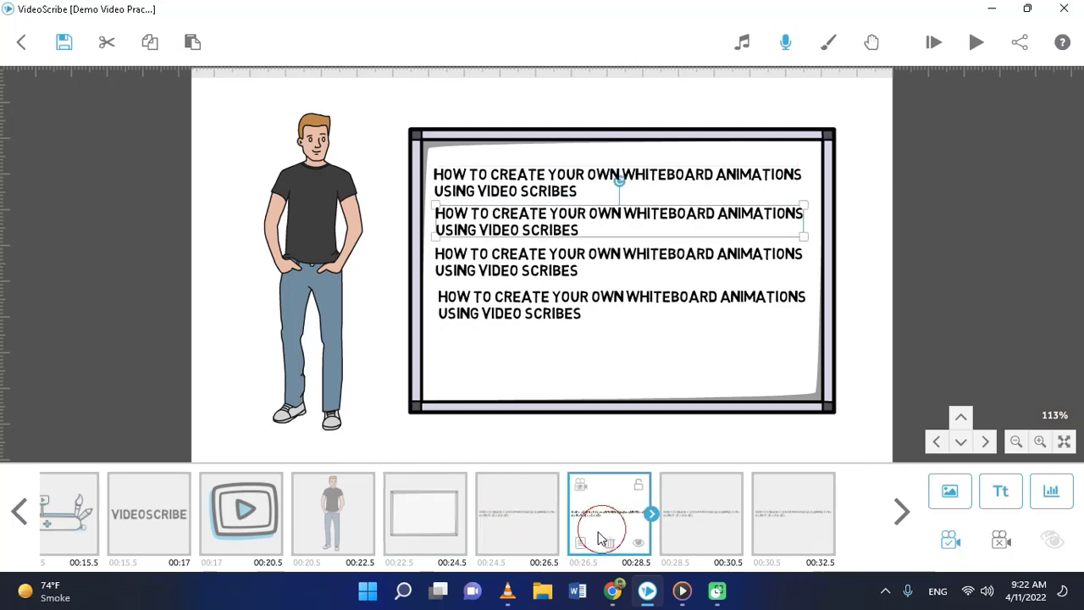
left_click(580, 542)
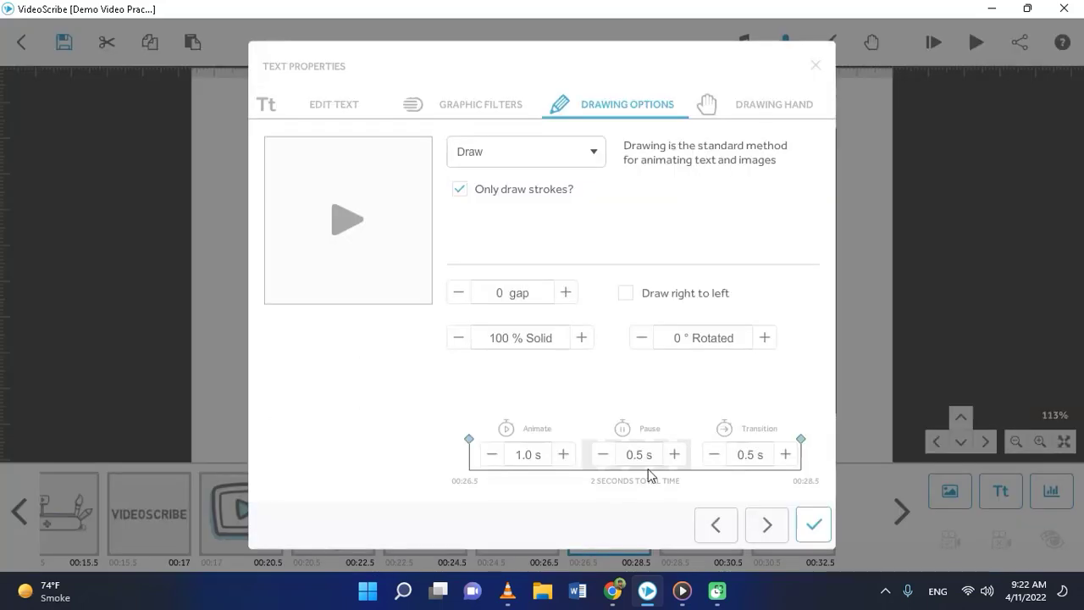
left_click(335, 105)
left_click(612, 590)
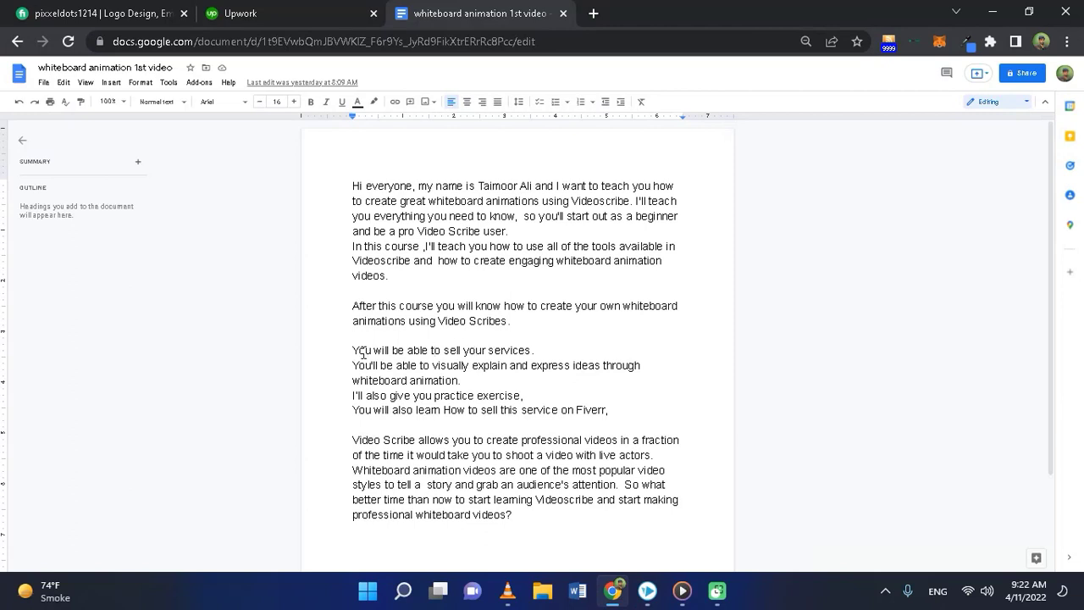
left_click_drag(352, 349, 528, 349)
key("ctrl+c")
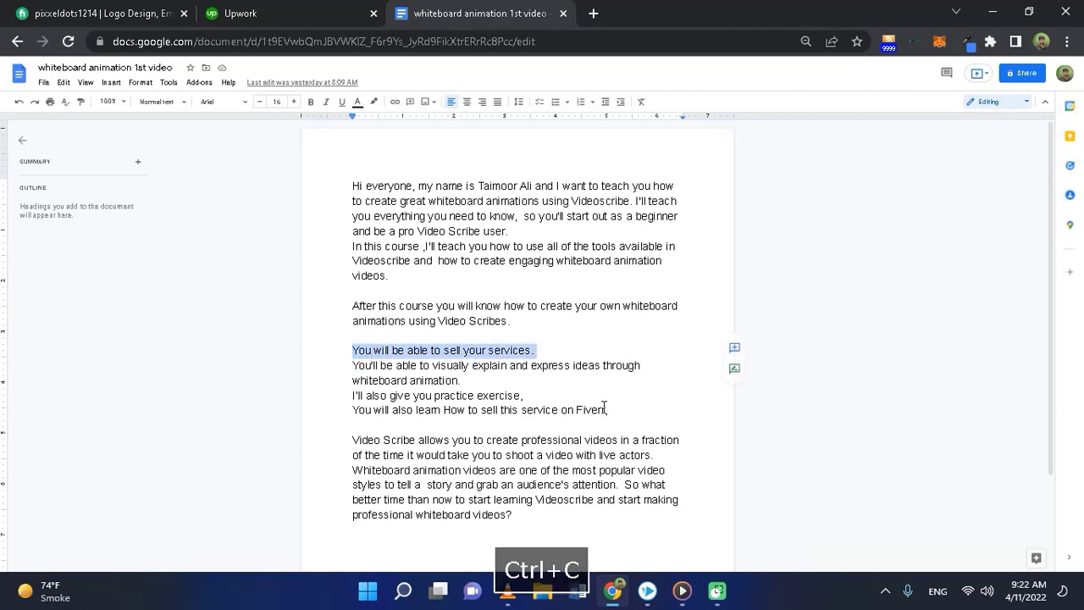
Back in VideoScribe, replace the second text with the copied line and align its left edge with the first text
left_click(647, 590)
left_click(452, 245)
key("ctrl+a")
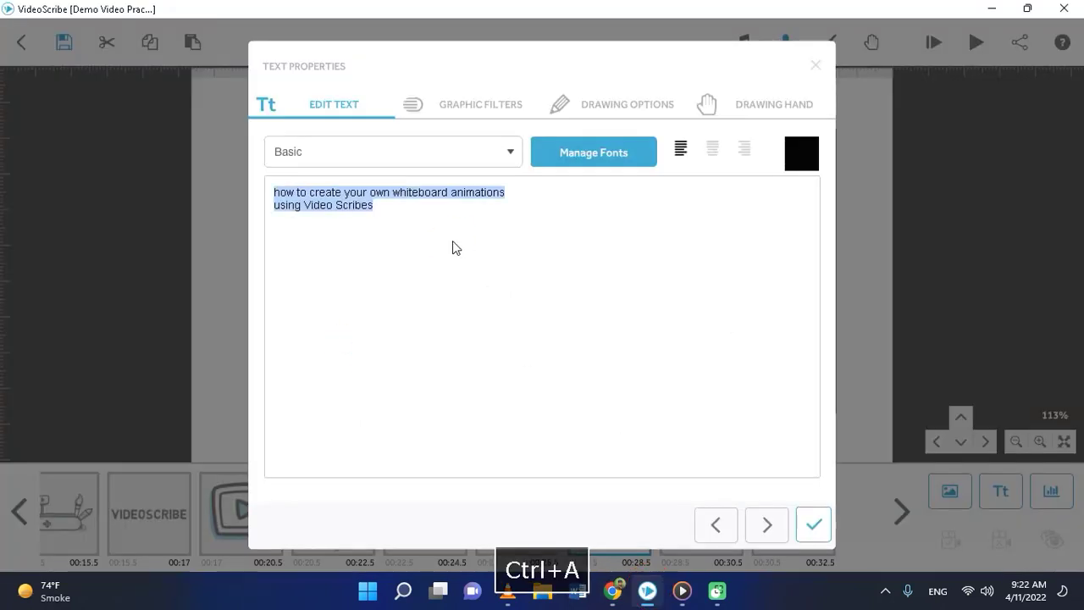
key("ctrl+v")
left_click(812, 525)
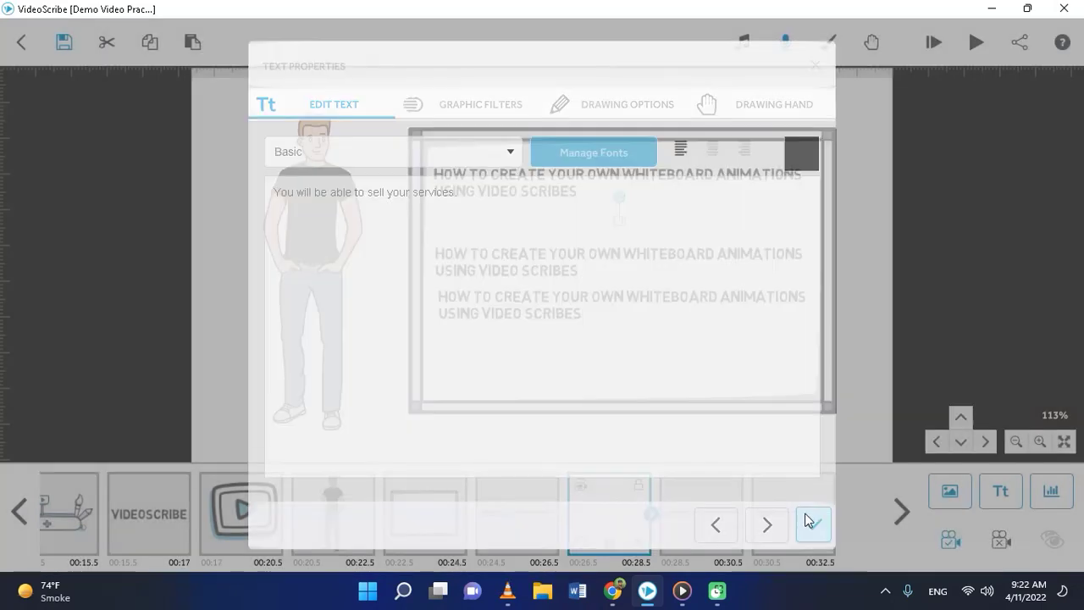
left_click_drag(596, 222, 556, 217)
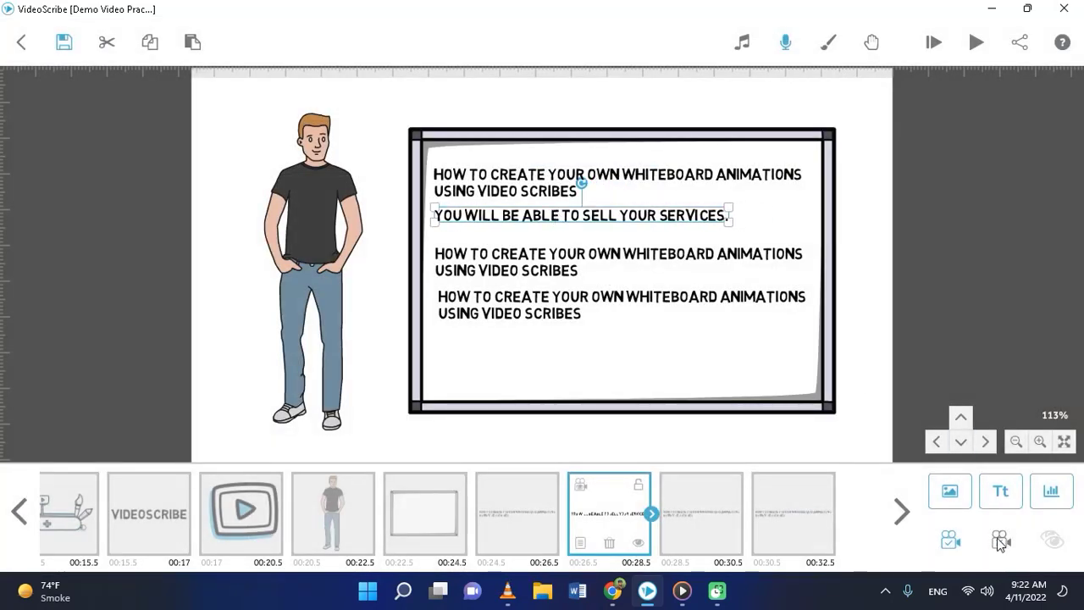
Open the third text for editing and copy "You'll be able to visually explain and express ideas through whiteboard animation." from the Google Docs script
left_click(724, 512)
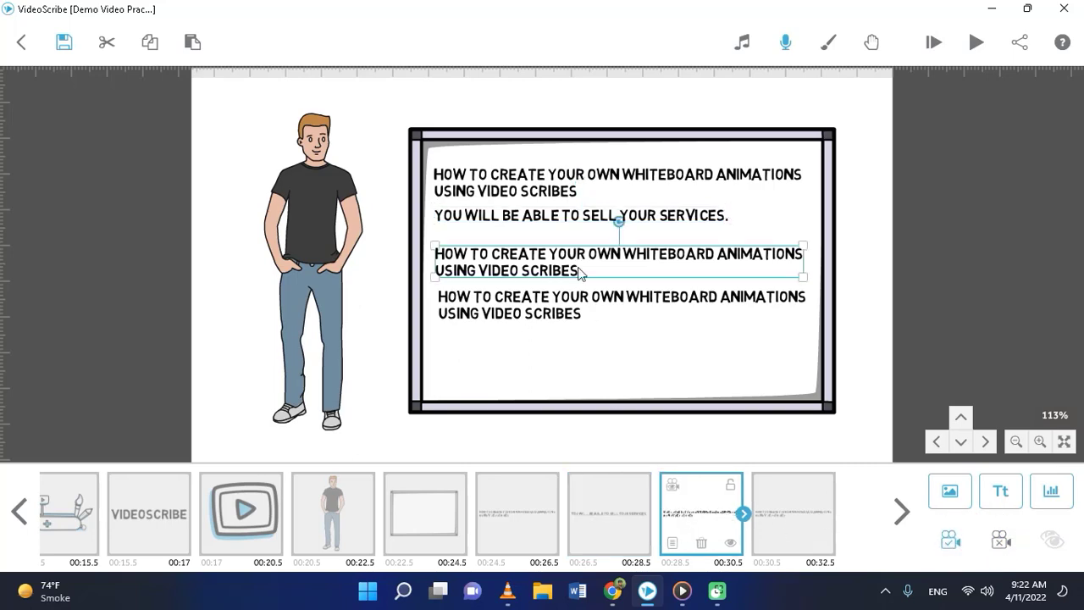
left_click(674, 543)
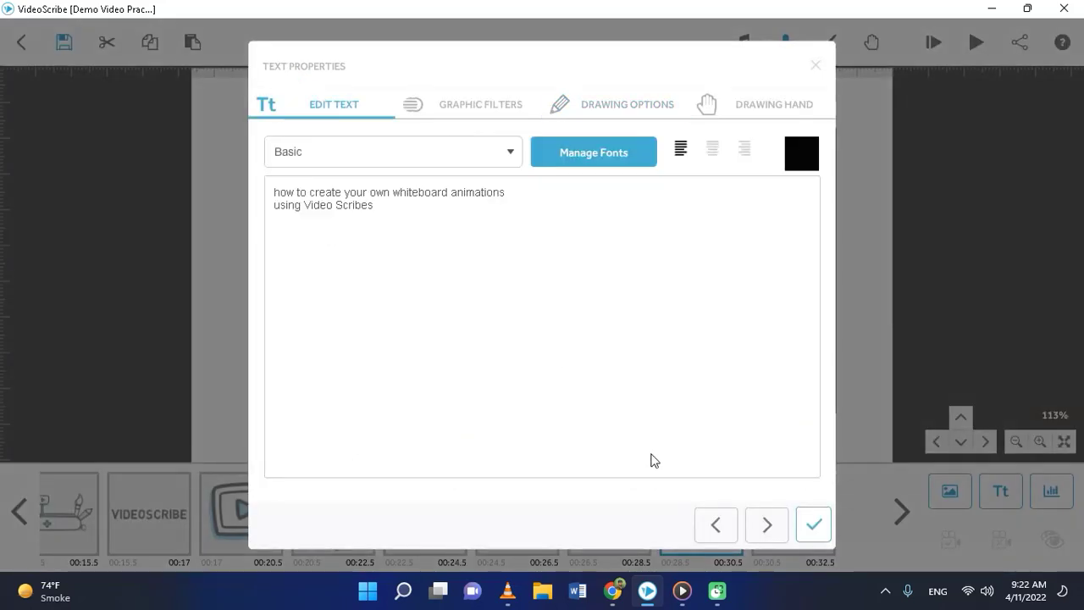
left_click(612, 591)
left_click_drag(350, 364, 665, 369)
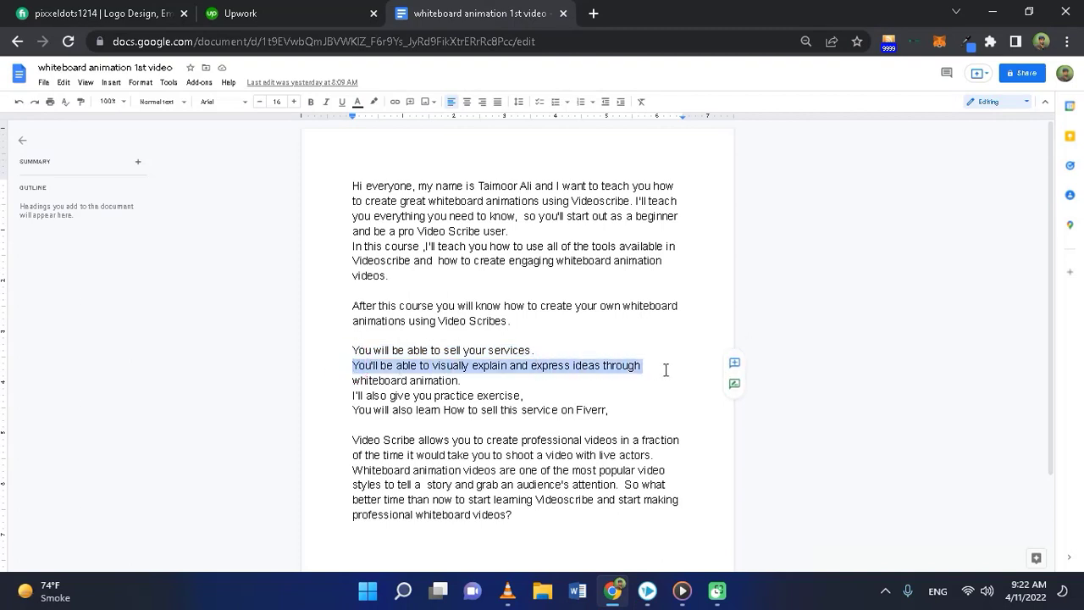
left_click_drag(353, 365, 464, 383)
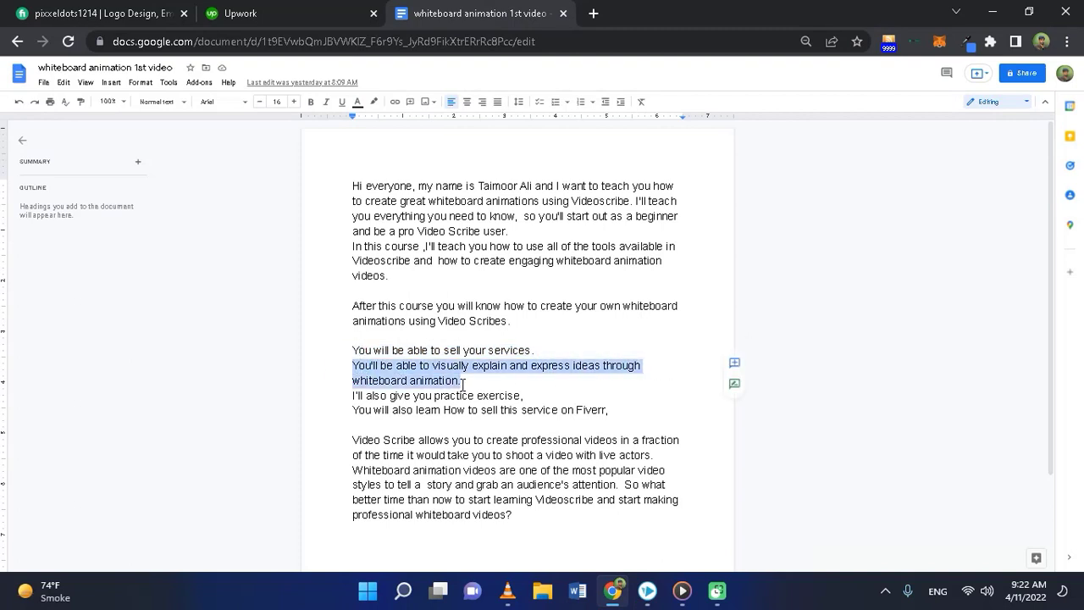
key("ctrl+c")
Back in VideoScribe, replace the third text with the copied line and break it after "explain"
left_click(647, 591)
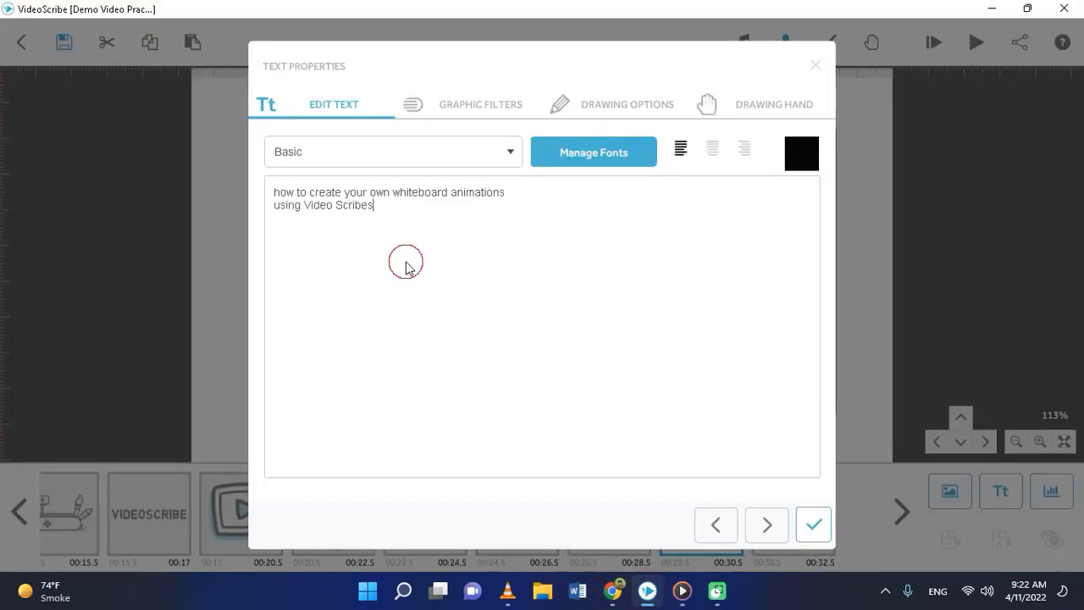
key("ctrl+a")
key("ctrl+v")
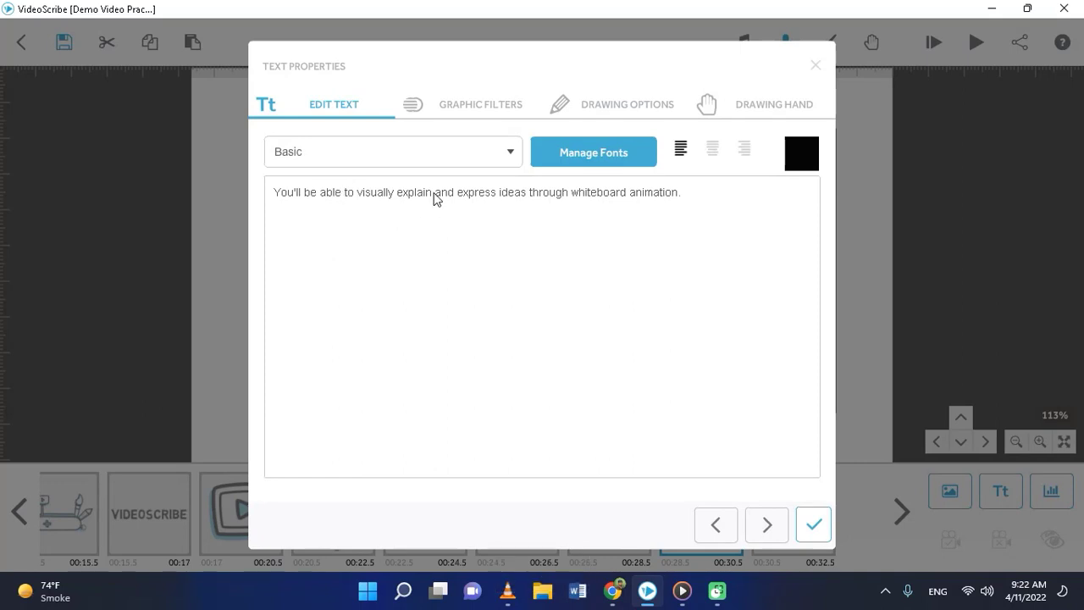
key("Return")
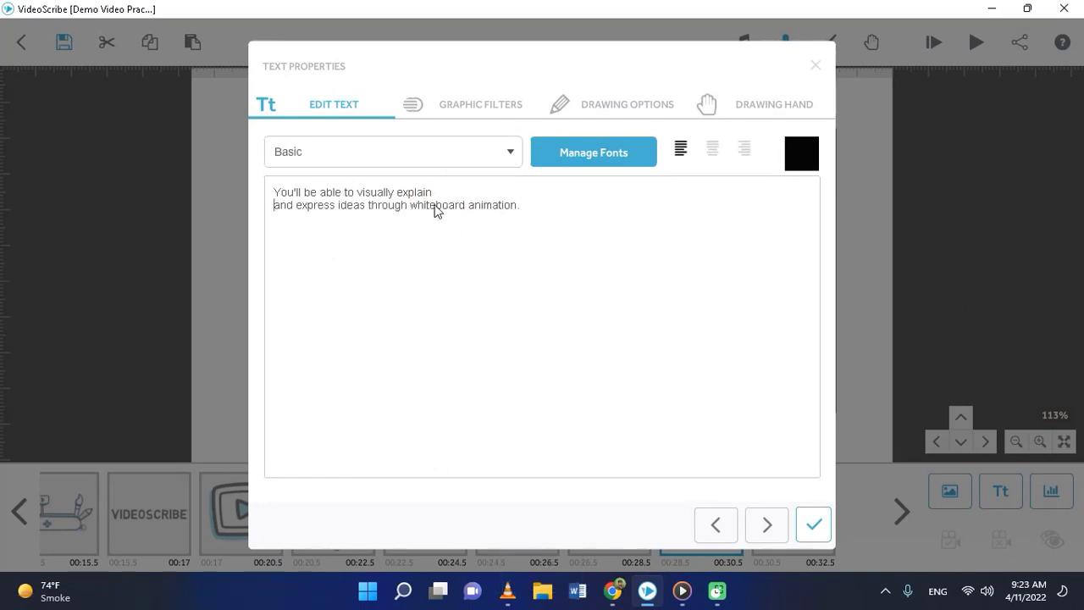
left_click(815, 526)
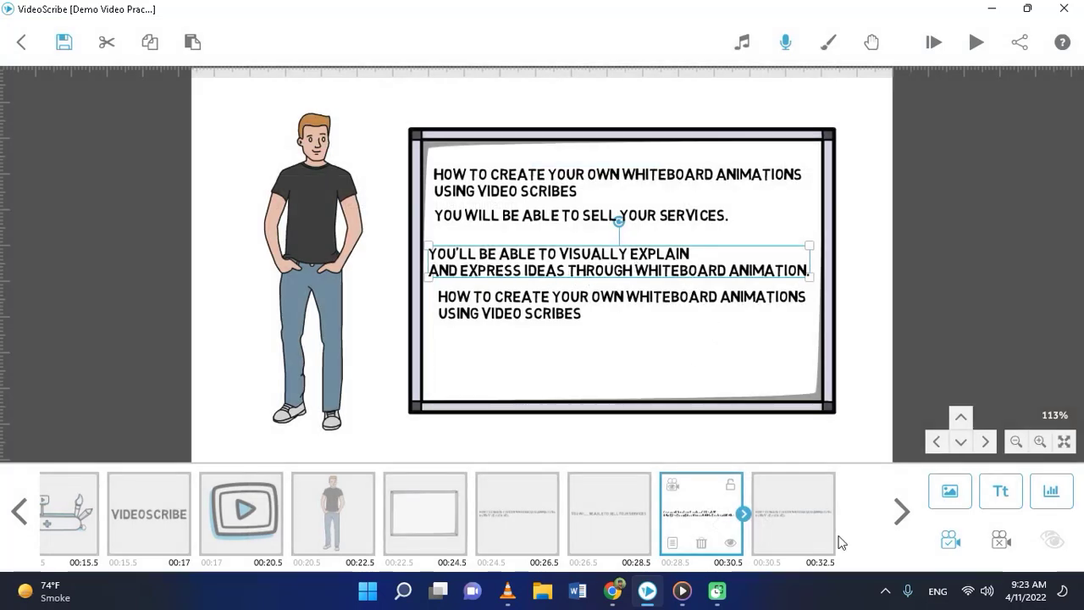
Shift the third text's line break to after "express" and move the text up, closer beneath the second text
left_click(673, 543)
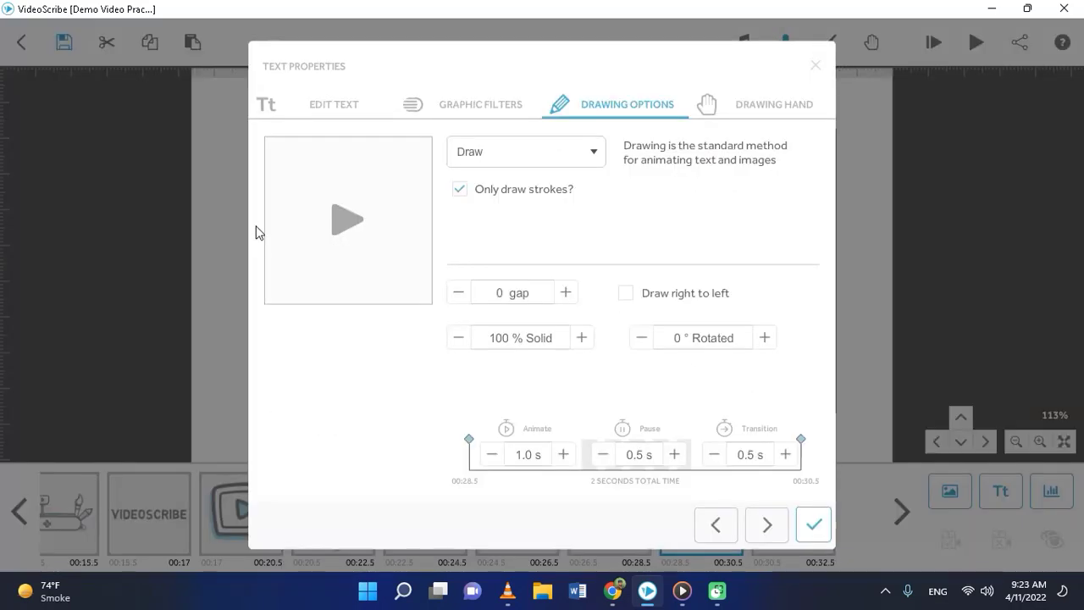
left_click(292, 108)
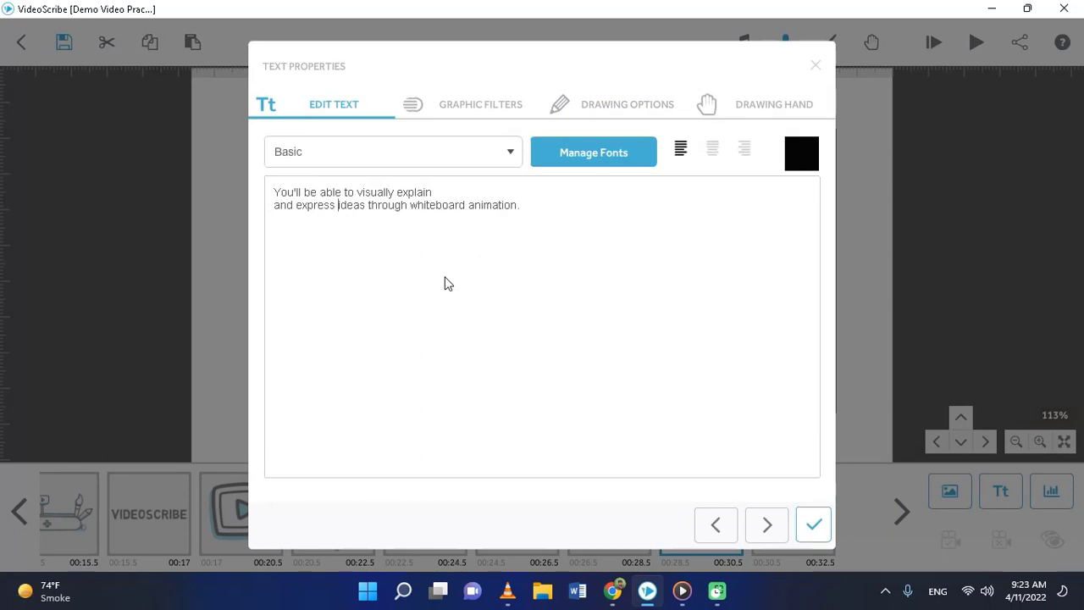
key("Return")
left_click(274, 205)
key("BackSpace")
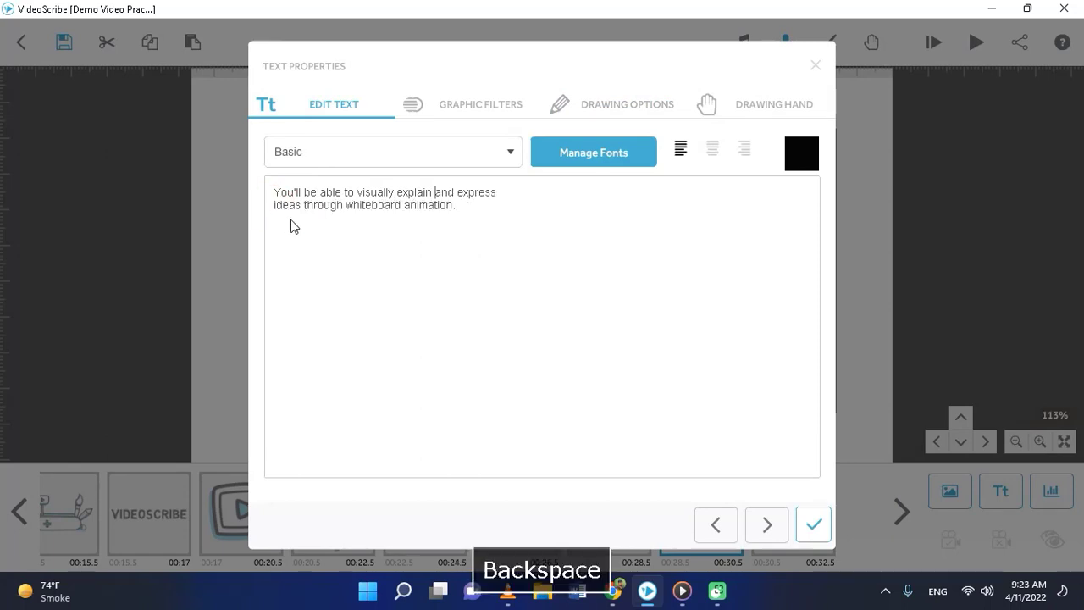
left_click(813, 524)
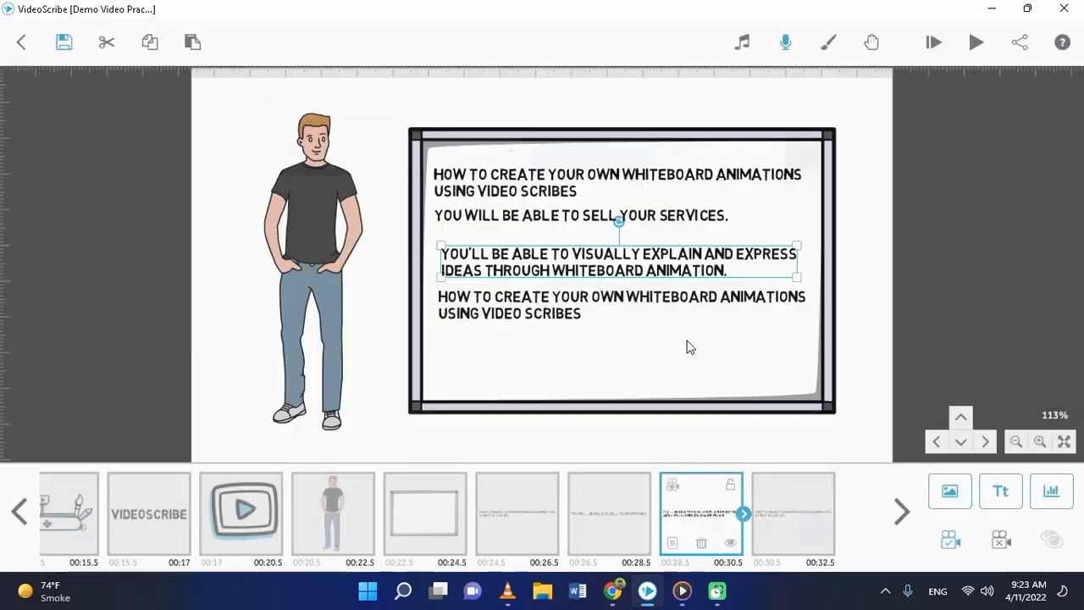
left_click_drag(652, 273, 647, 260)
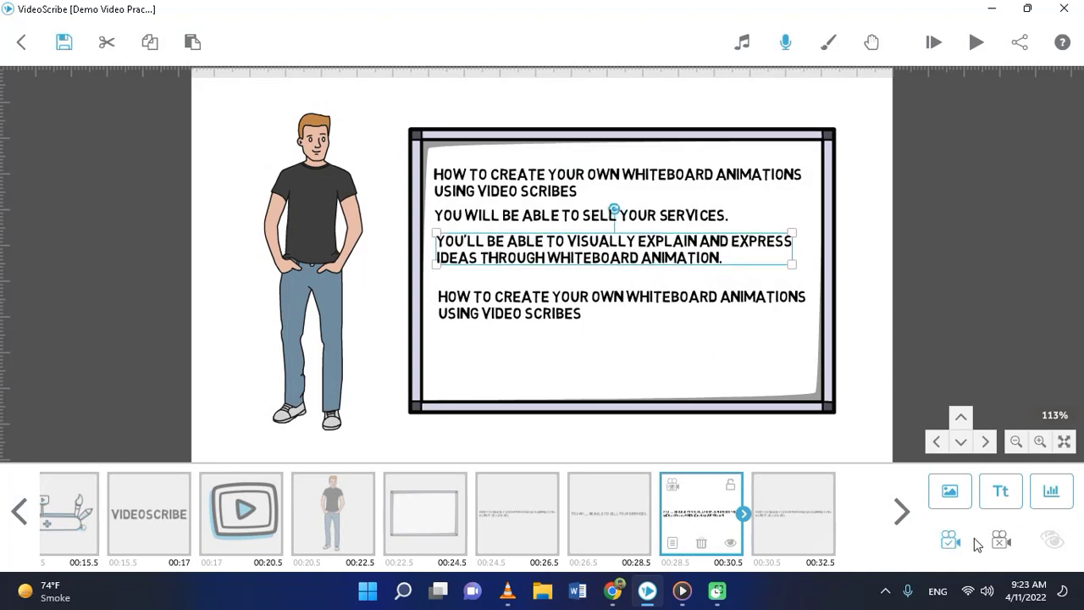
Move the fourth text up beneath the third, open its wording for editing, and copy "I'll also give you practice exercise" from the Google Docs script
left_click_drag(494, 311, 496, 301)
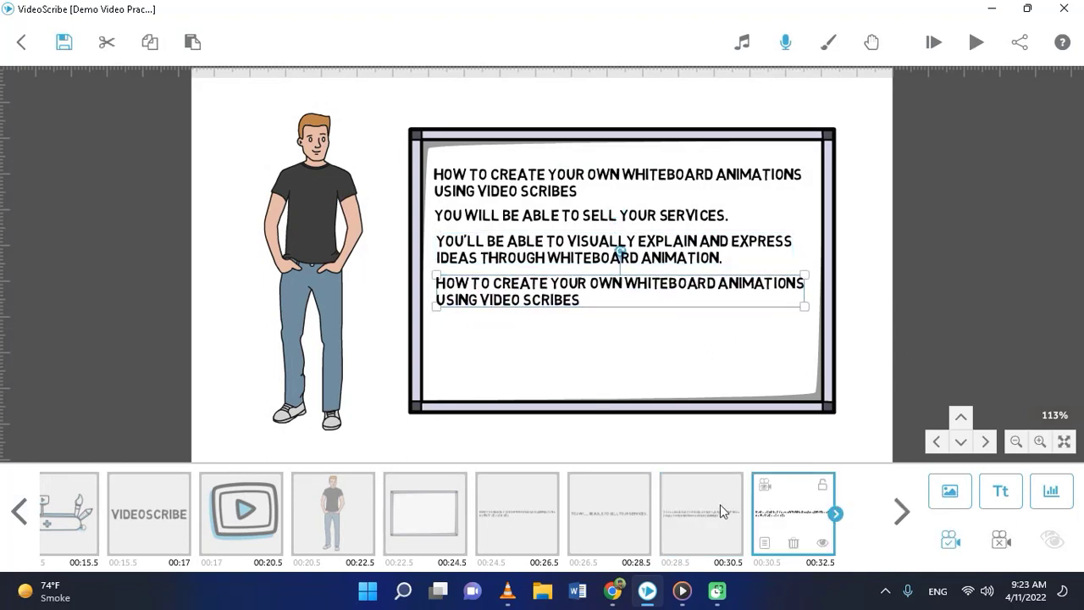
left_click(764, 543)
left_click(333, 103)
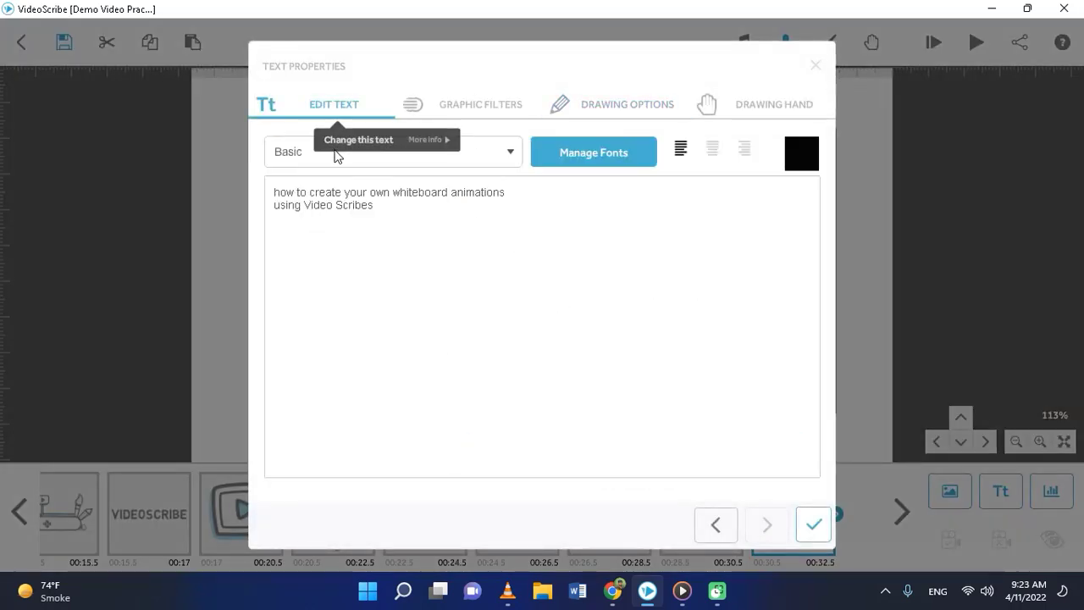
left_click(613, 591)
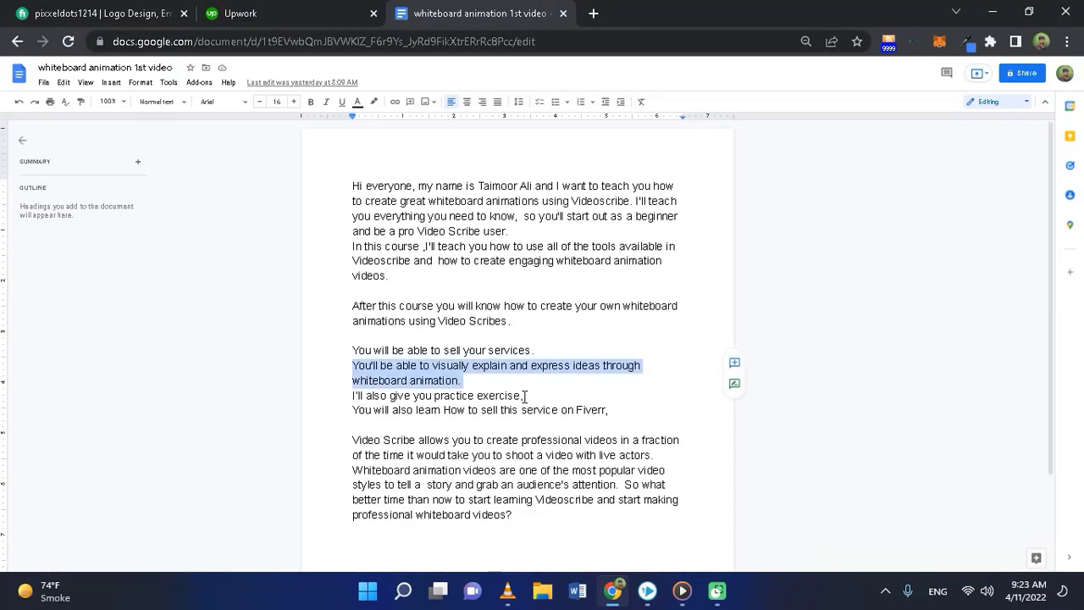
left_click_drag(523, 398, 350, 399)
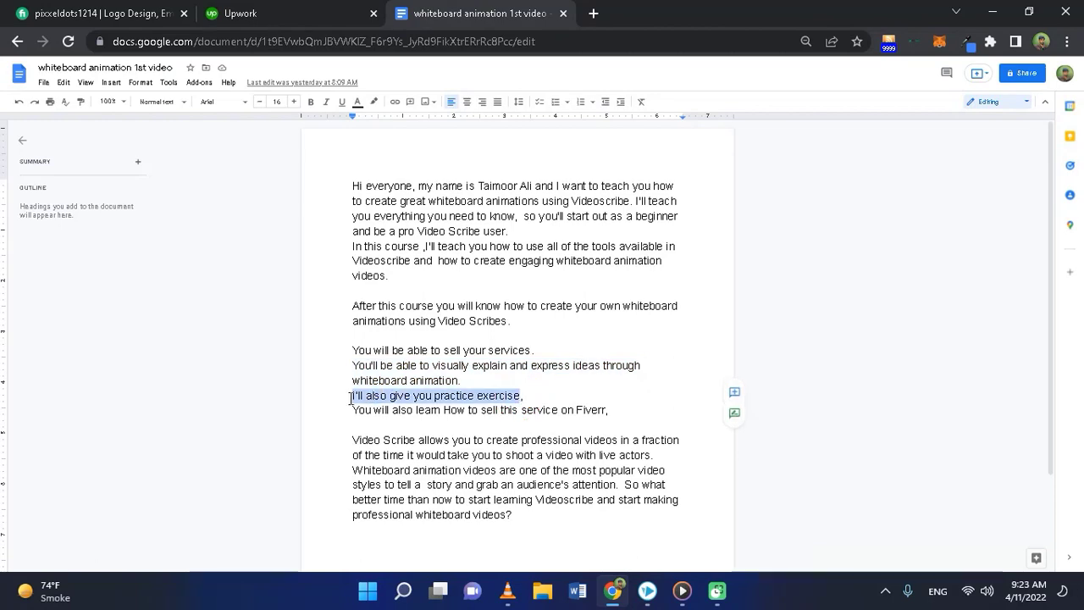
key("ctrl+c")
Back in VideoScribe, replace the fourth text with the copied line and align its left edge with the texts above
left_click(647, 590)
left_click(460, 310)
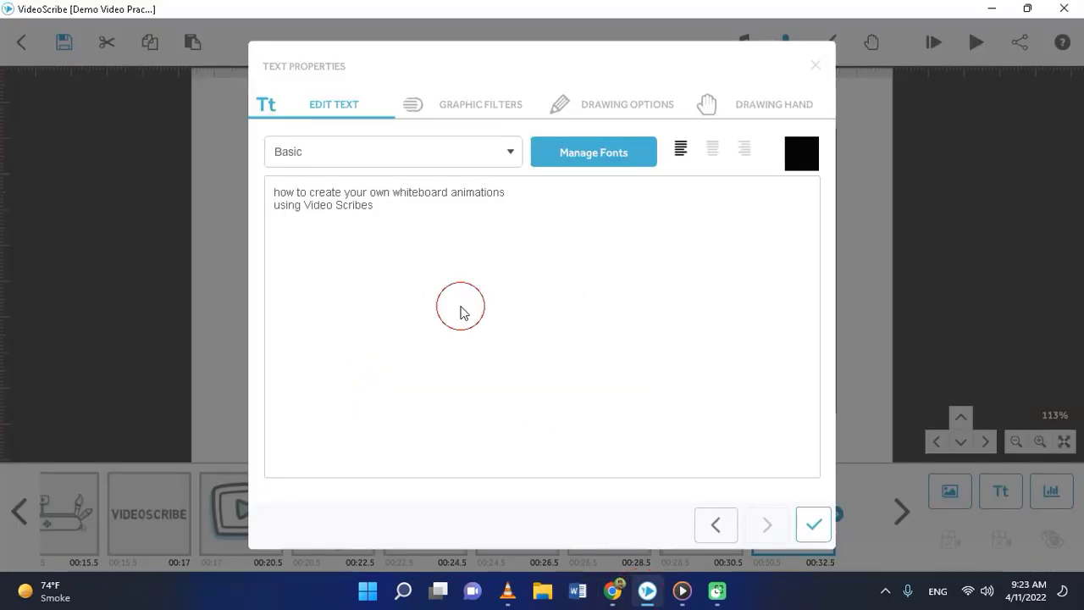
key("ctrl+a")
key("ctrl+v")
left_click(810, 524)
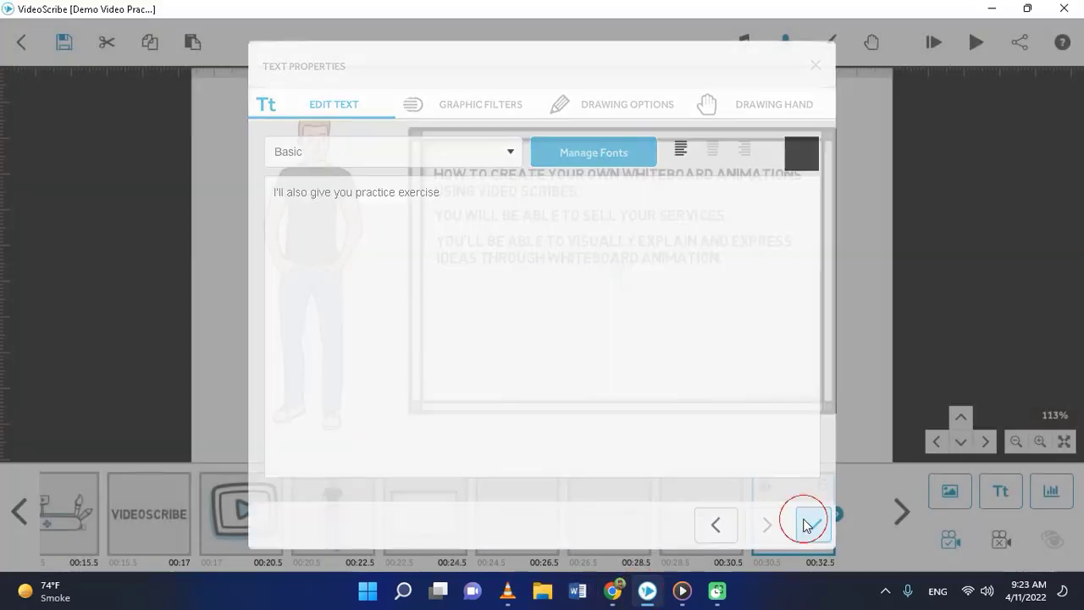
left_click_drag(606, 295, 564, 291)
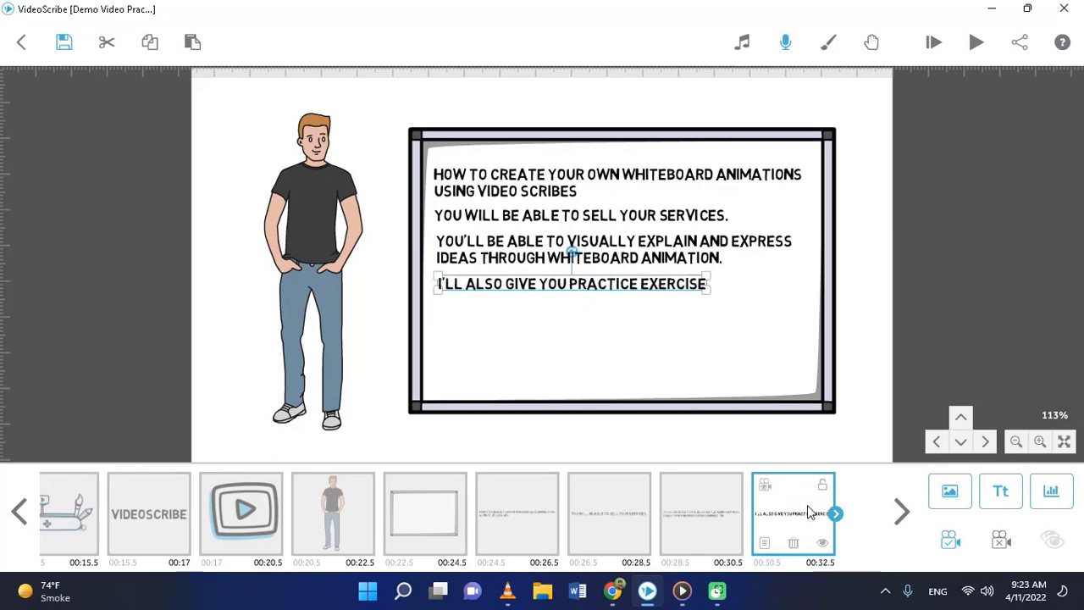
Duplicate the fourth text and place the copy directly beneath it as the fifth text
key("ctrl+c")
key("ctrl+v")
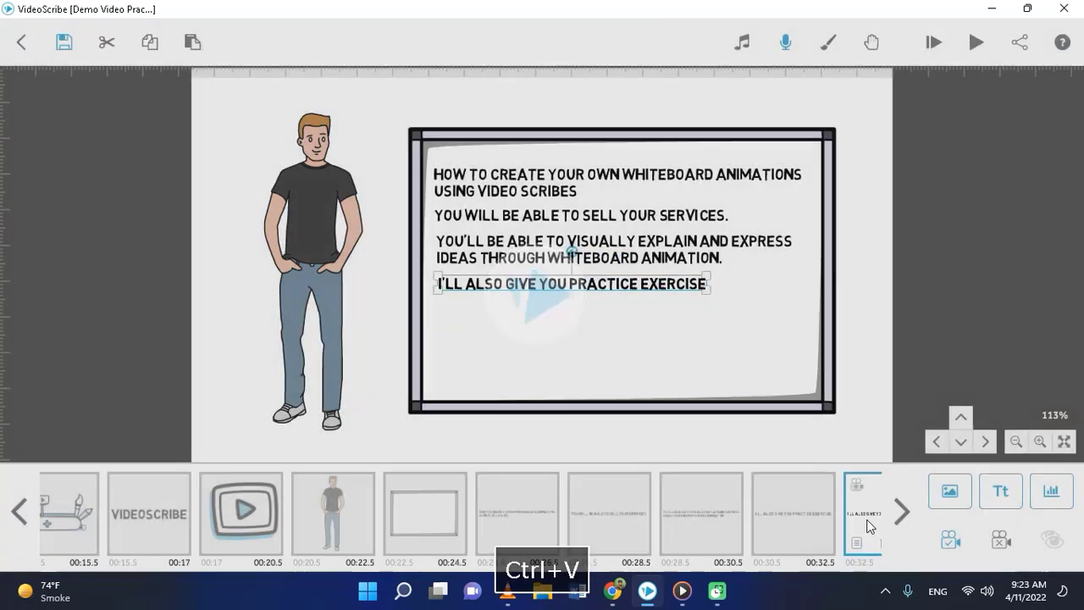
left_click_drag(540, 288, 542, 313)
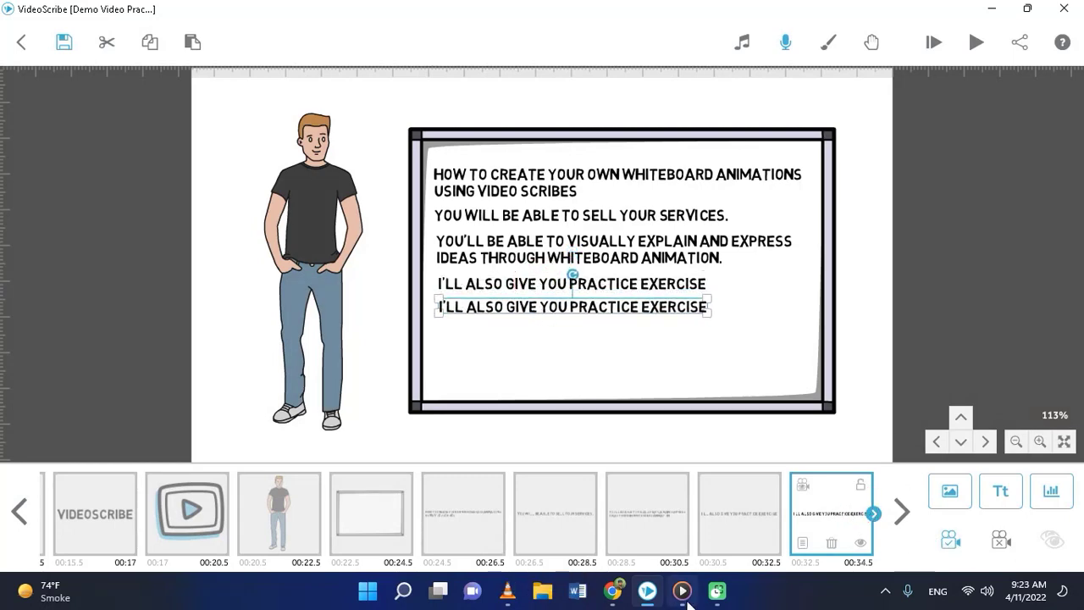
Copy "You will also learn How to sell this service on Fiverr," from the Google Docs script and replace VideoScribe's fifth text with it
left_click(613, 590)
left_click_drag(608, 410, 352, 409)
key("ctrl+c")
left_click(644, 593)
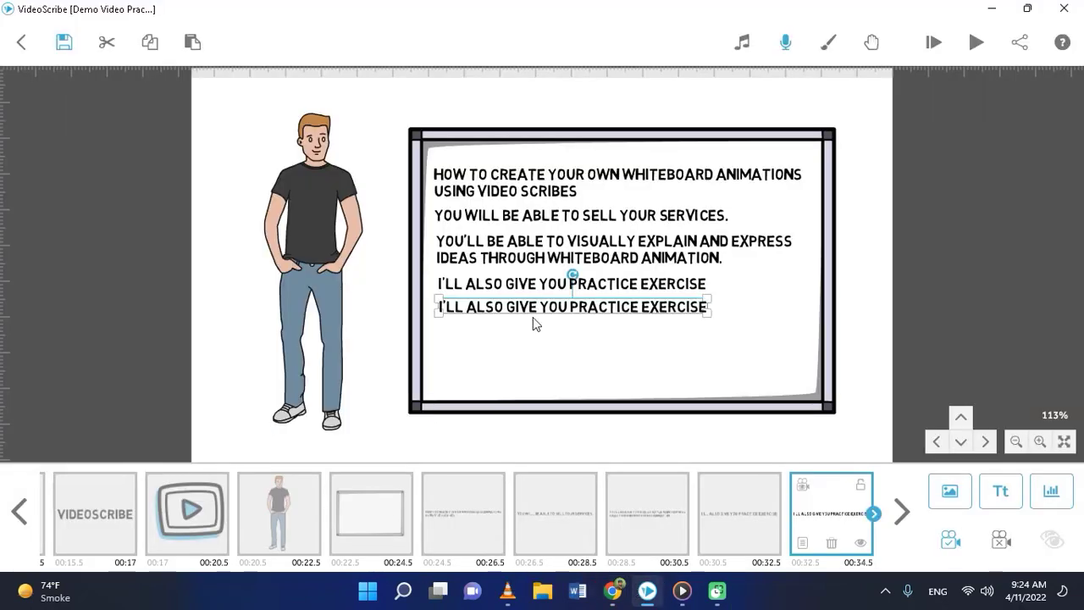
double_click(559, 307)
left_click(334, 104)
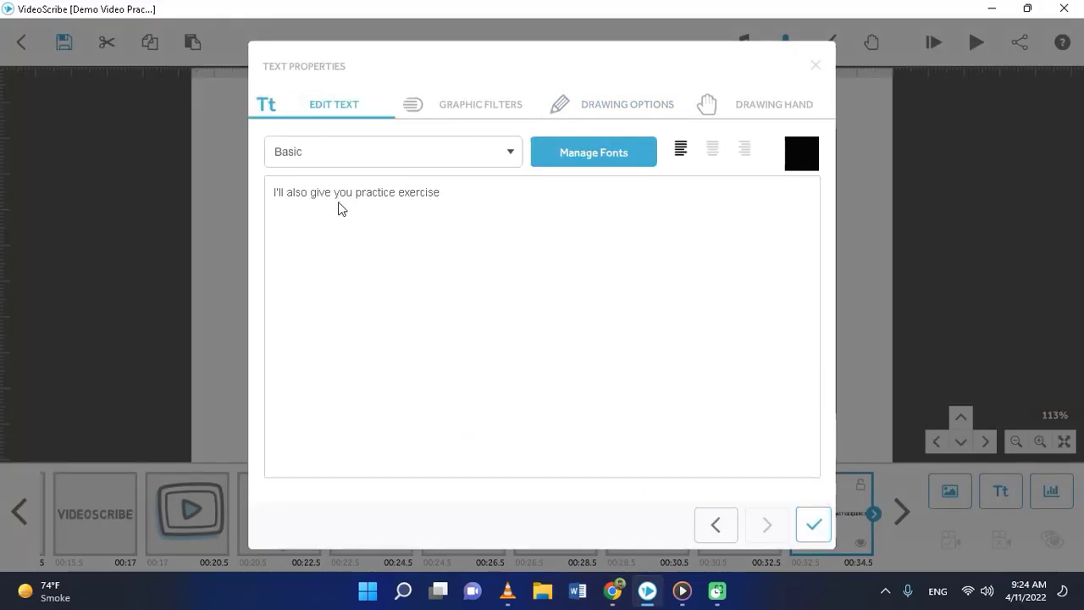
key("ctrl+a")
key("ctrl+v")
left_click(813, 525)
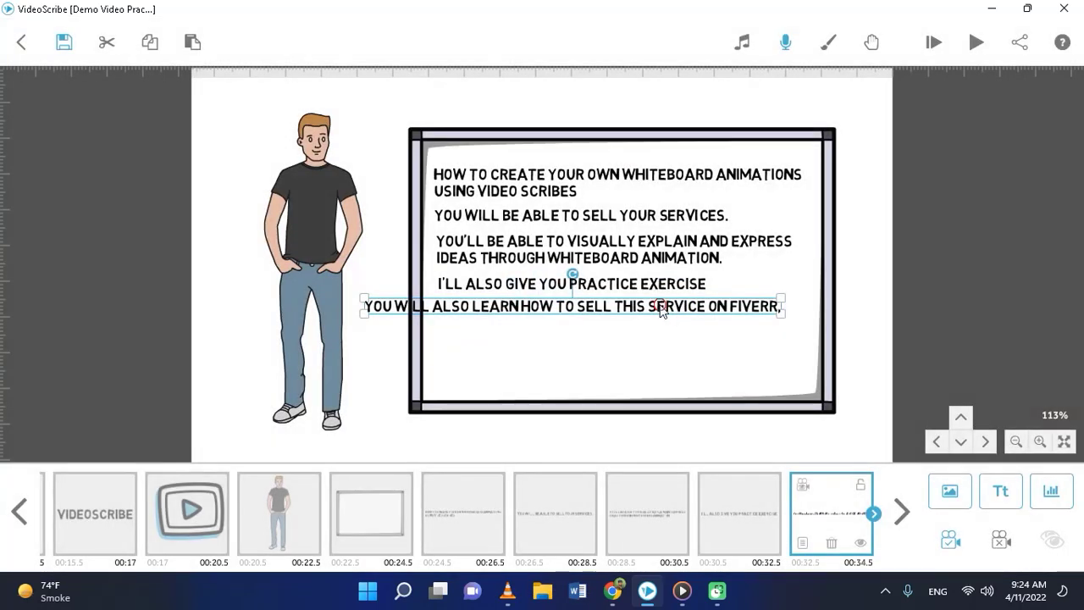
Fit the fifth text on the whiteboard with a line break after "this", and set the current view as its camera position
left_click_drag(680, 310, 737, 313)
left_click(804, 543)
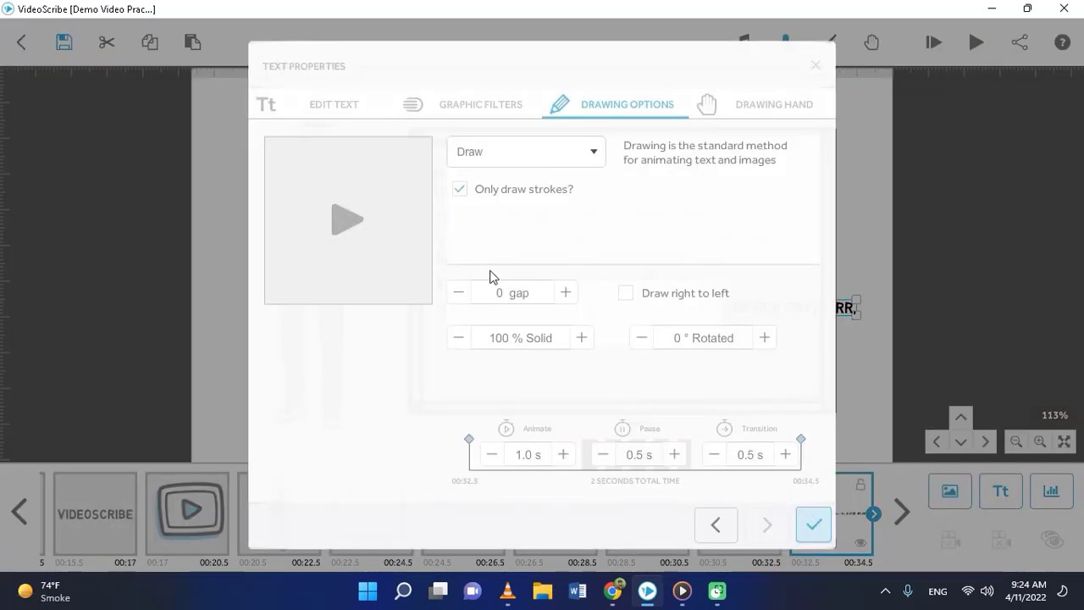
left_click(324, 100)
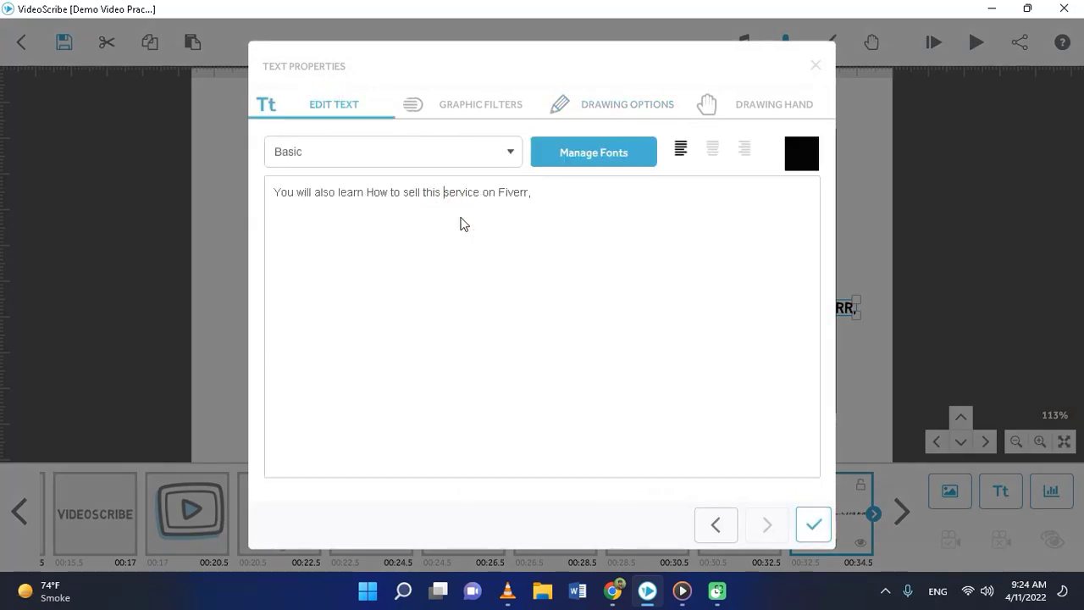
key("Return")
left_click(813, 524)
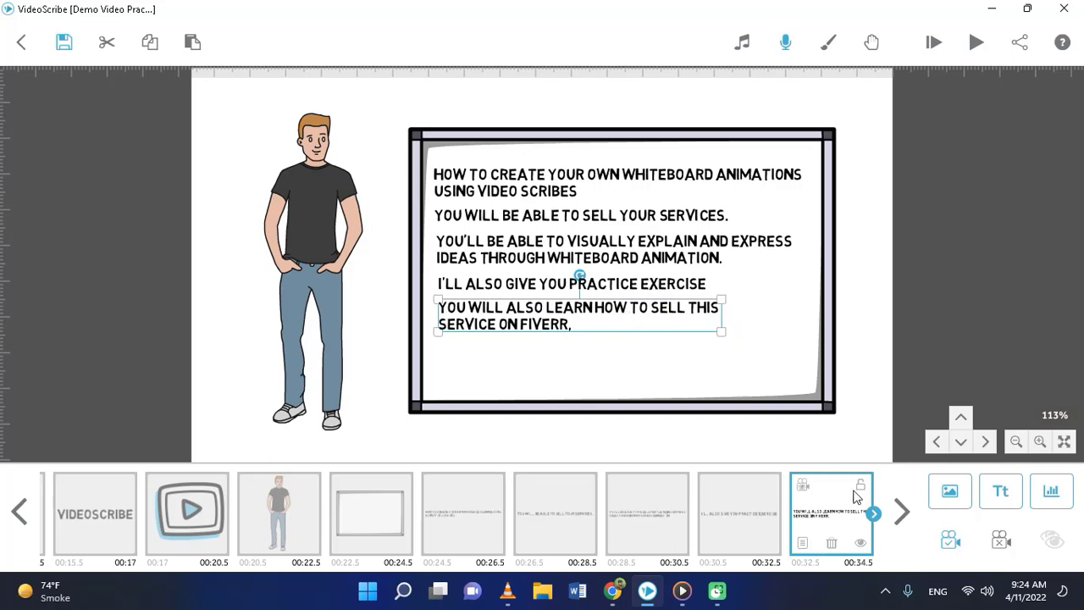
left_click(1001, 540)
left_click(952, 535)
Add a vertical guide at the first text's left edge and align the fourth and fifth texts to it
left_click_drag(2, 265, 436, 315)
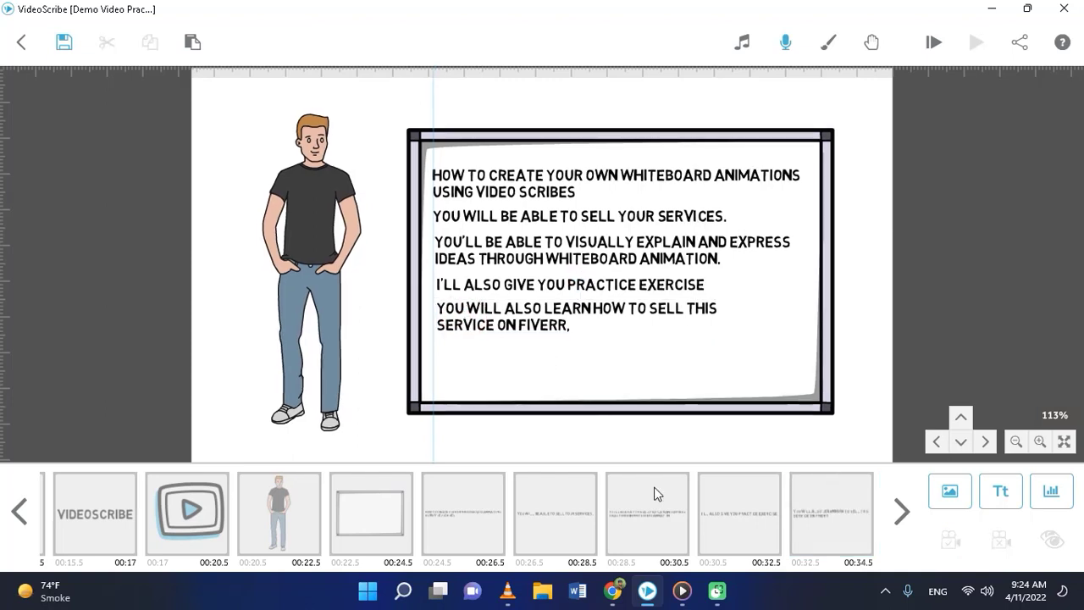
left_click(298, 516)
left_click_drag(514, 314, 509, 316)
double_click(503, 285)
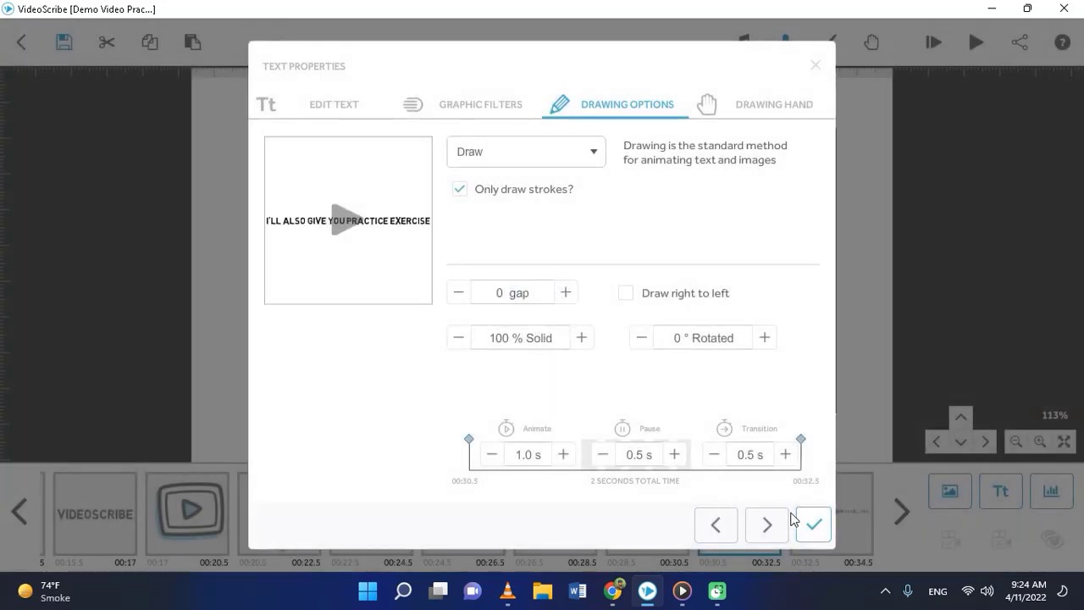
left_click(800, 522)
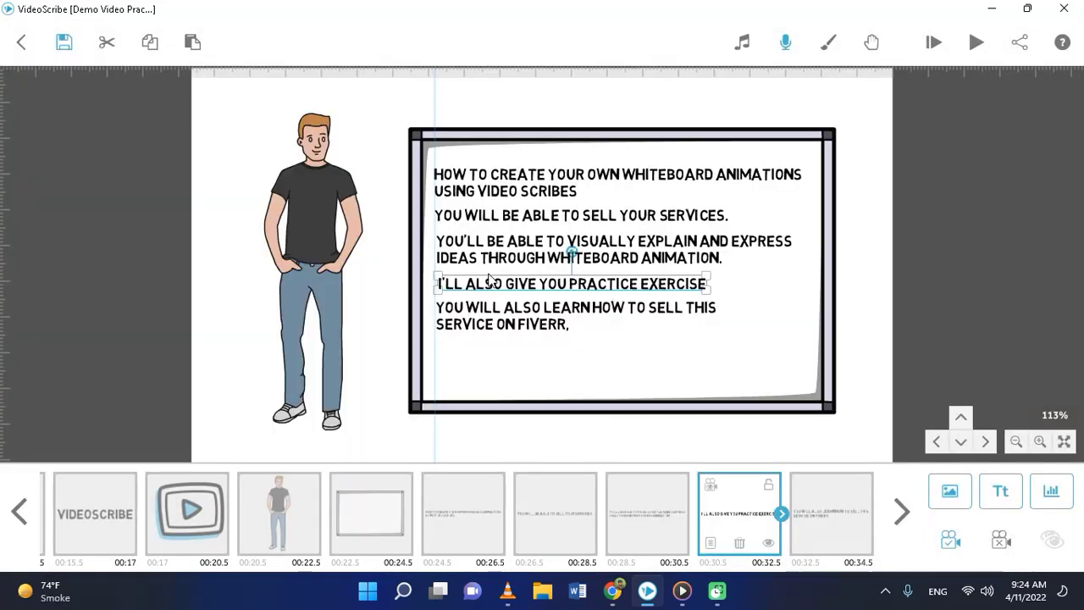
left_click_drag(489, 286, 487, 288)
left_click_drag(497, 250, 495, 252)
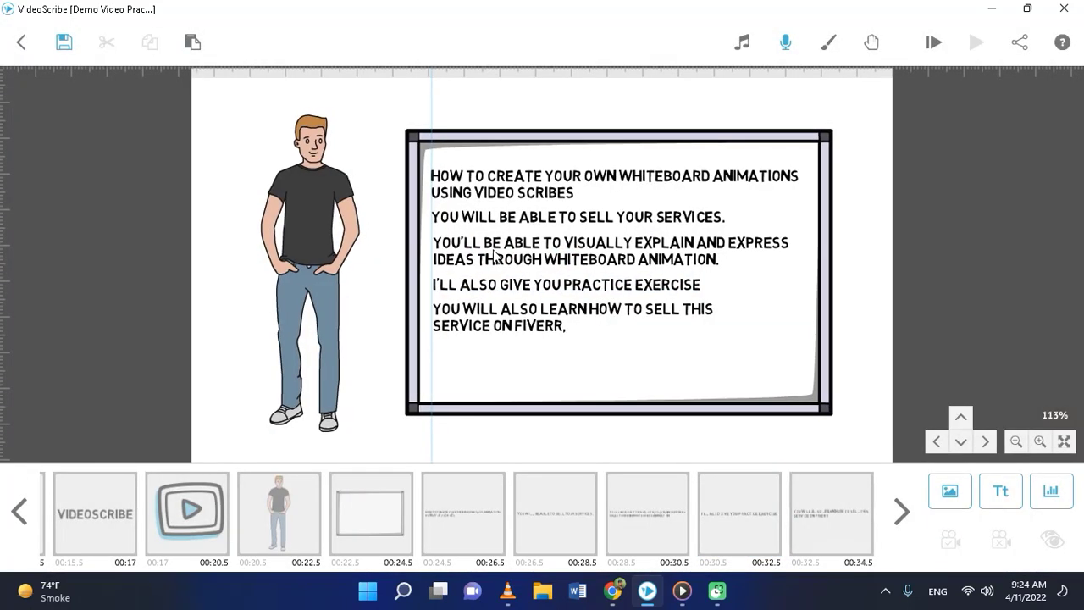
Set the current view as the camera position for the fourth, fifth and third texts
left_click(546, 517)
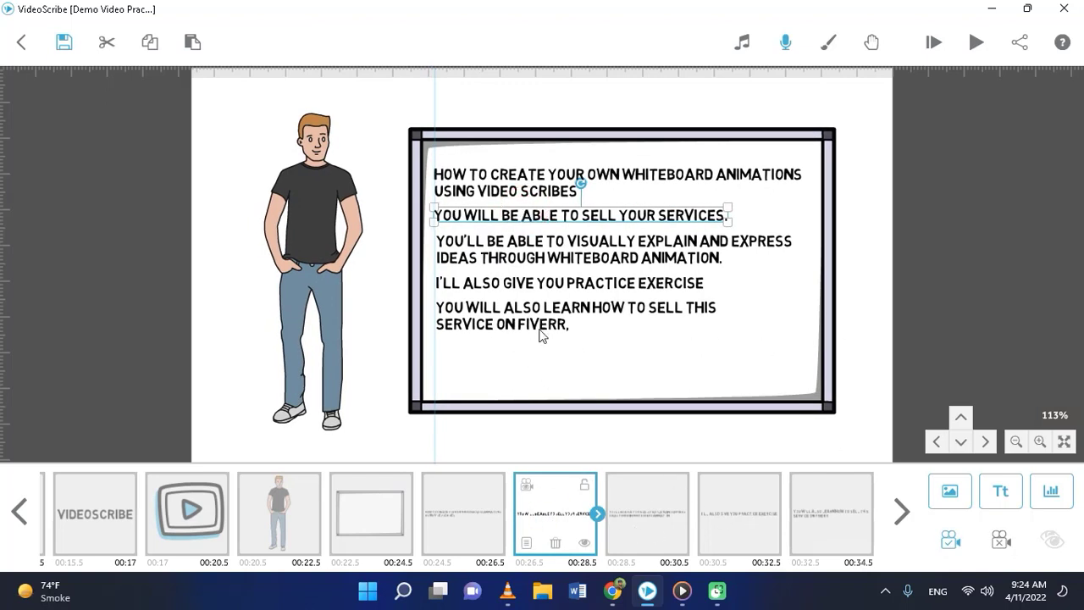
left_click(532, 287)
left_click(952, 537)
left_click(847, 521)
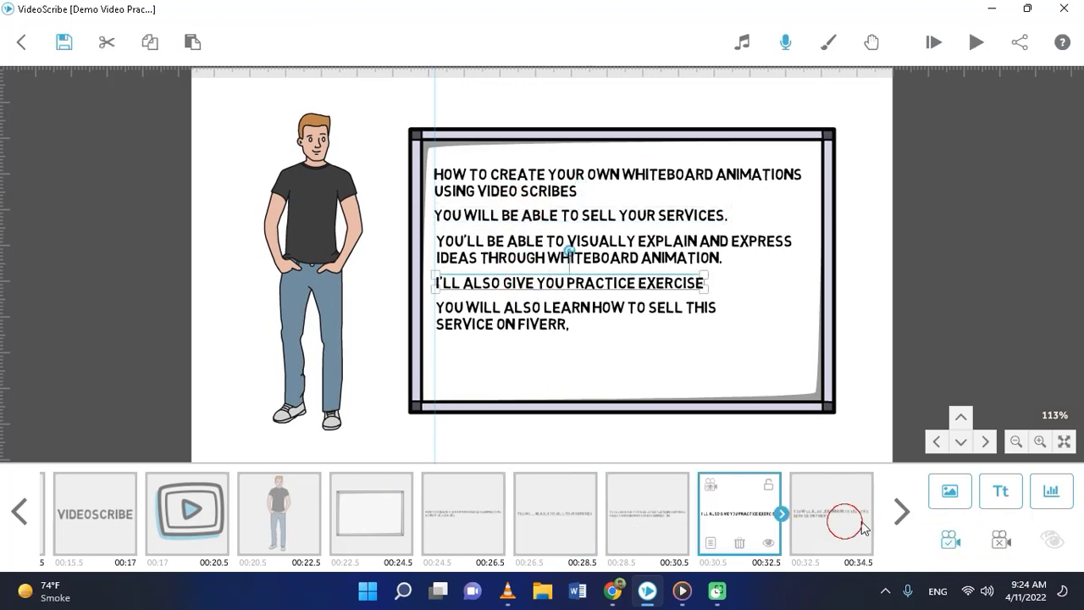
left_click(953, 537)
left_click(663, 512)
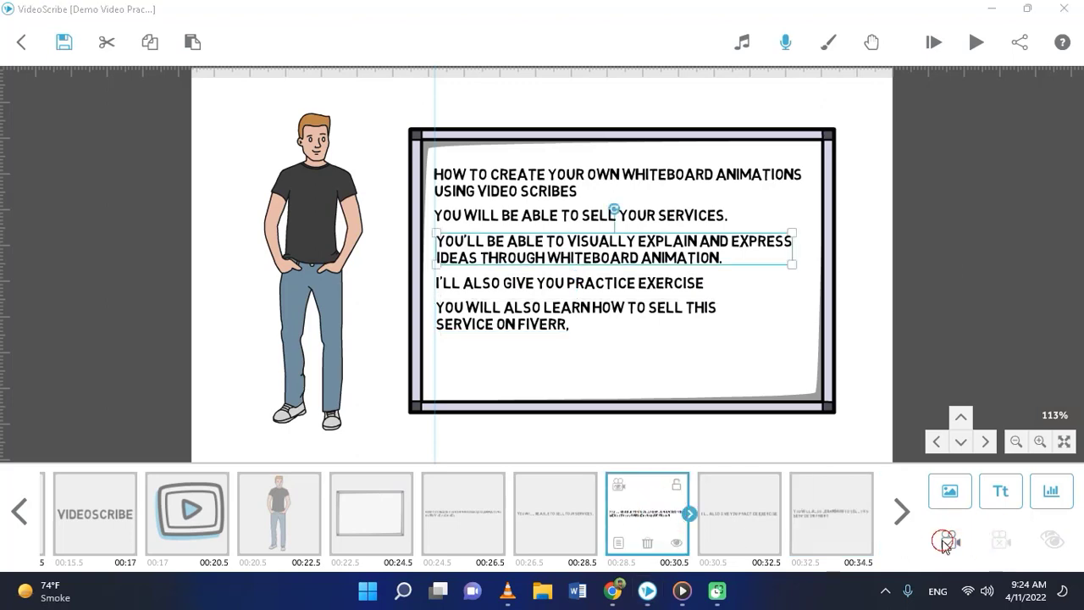